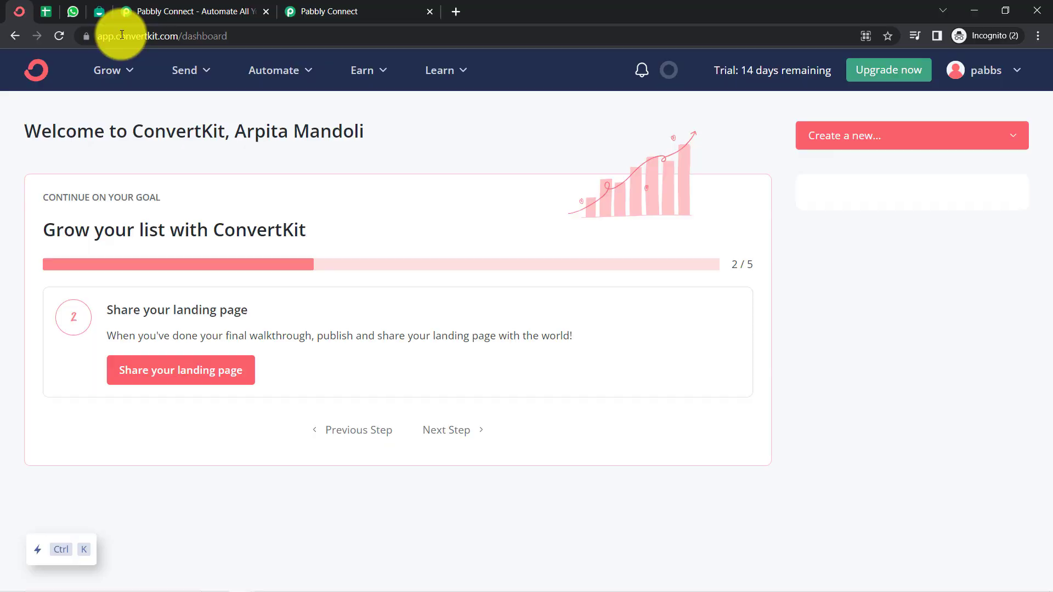
- Tour the ConvertKit dashboard, rows 2–4 of Form Submission Data, WhatsApp Web, then Interakt's templates
{"action": "left_click_drag", "start_coordinate": [121, 36], "coordinate": [207, 36]}
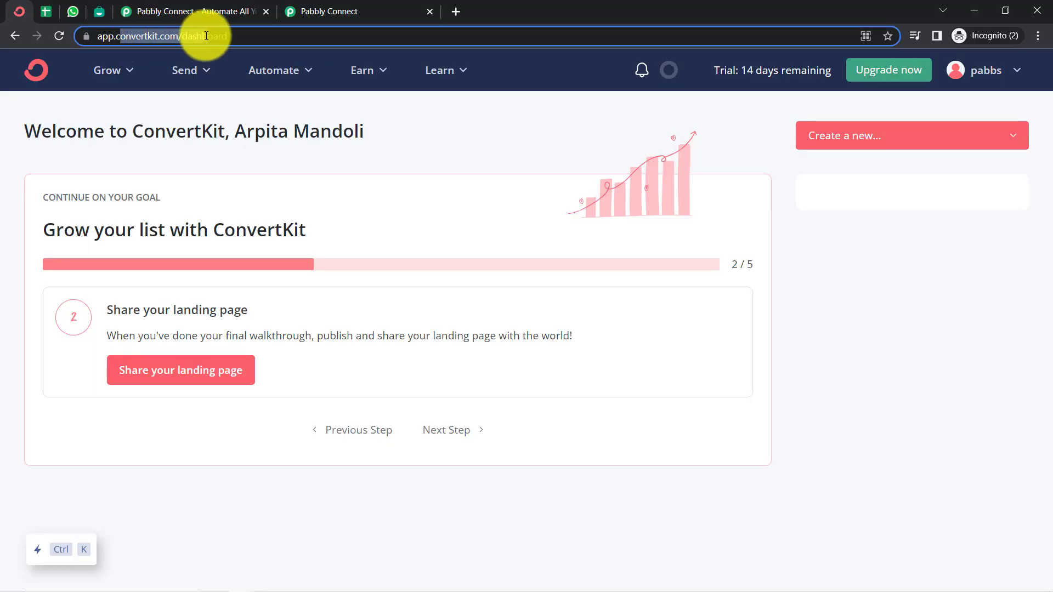
{"action": "left_click", "coordinate": [124, 68]}
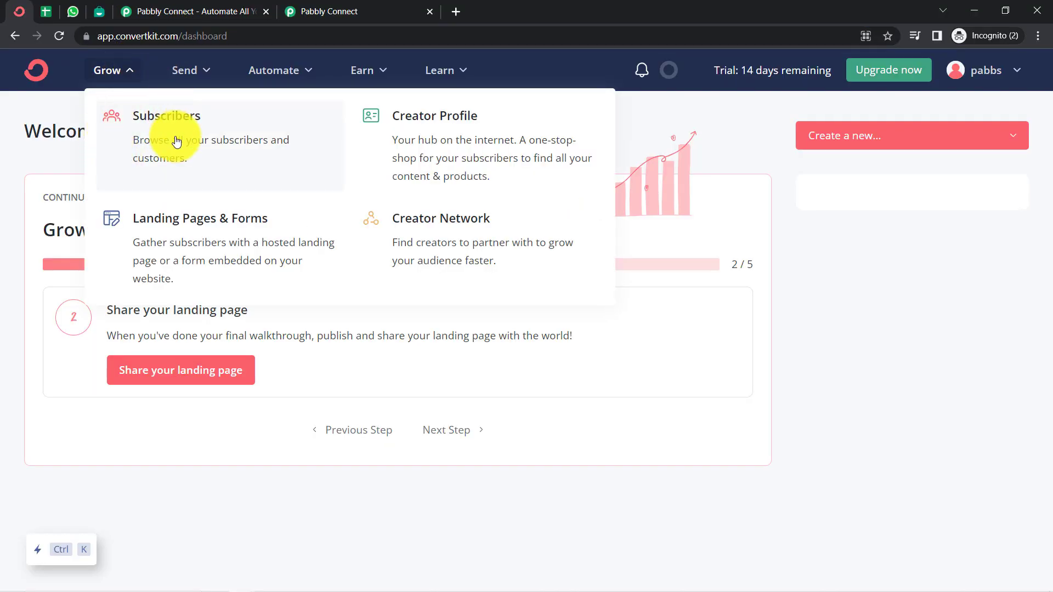
{"action": "left_click", "coordinate": [42, 12]}
{"action": "left_click", "coordinate": [102, 229]}
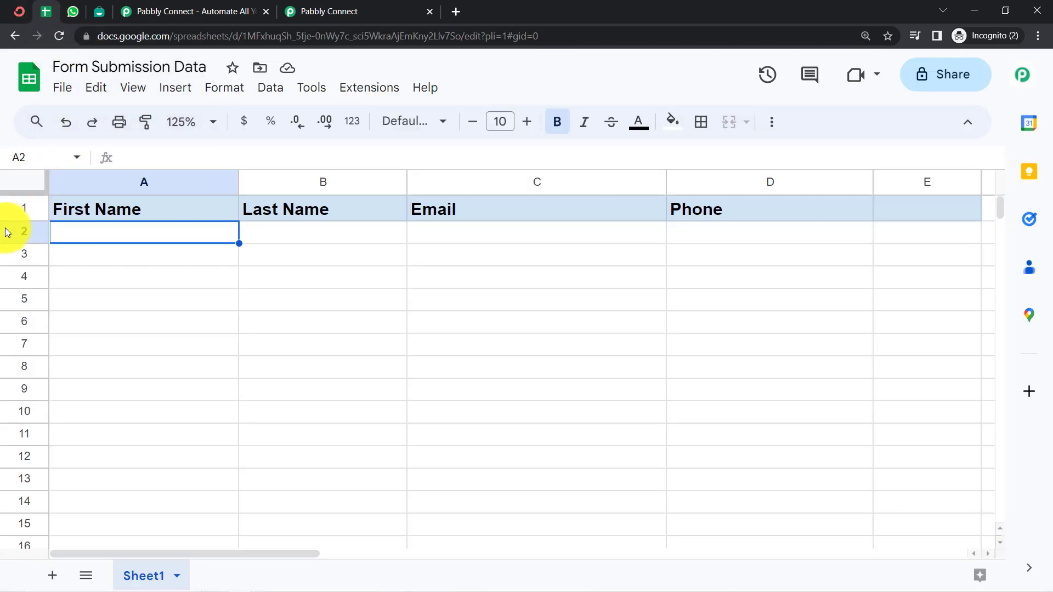
{"action": "left_click", "coordinate": [16, 230]}
{"action": "left_click", "coordinate": [15, 255]}
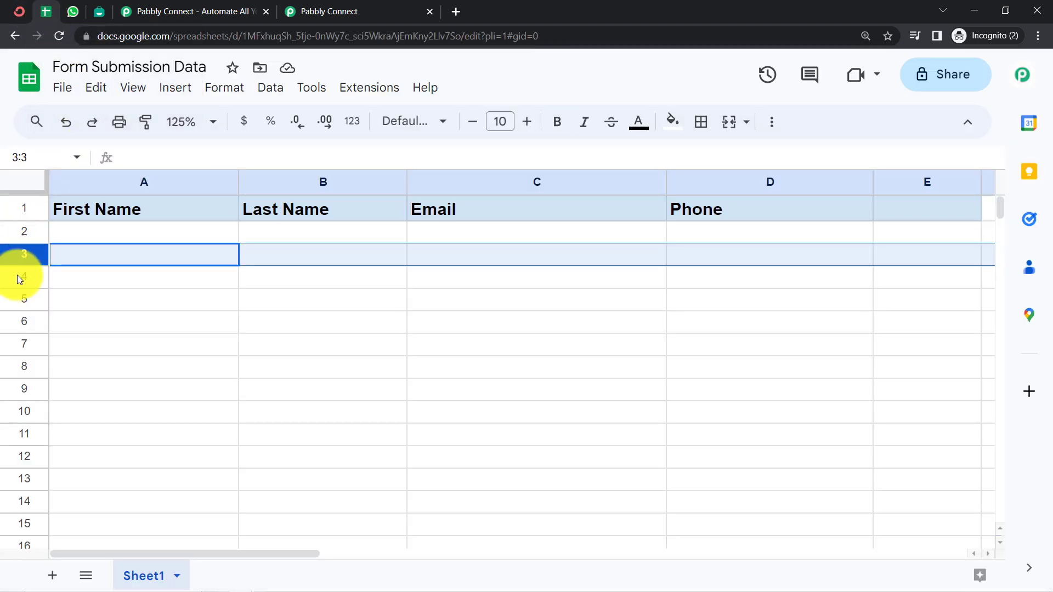
{"action": "left_click", "coordinate": [18, 275]}
{"action": "left_click", "coordinate": [73, 12]}
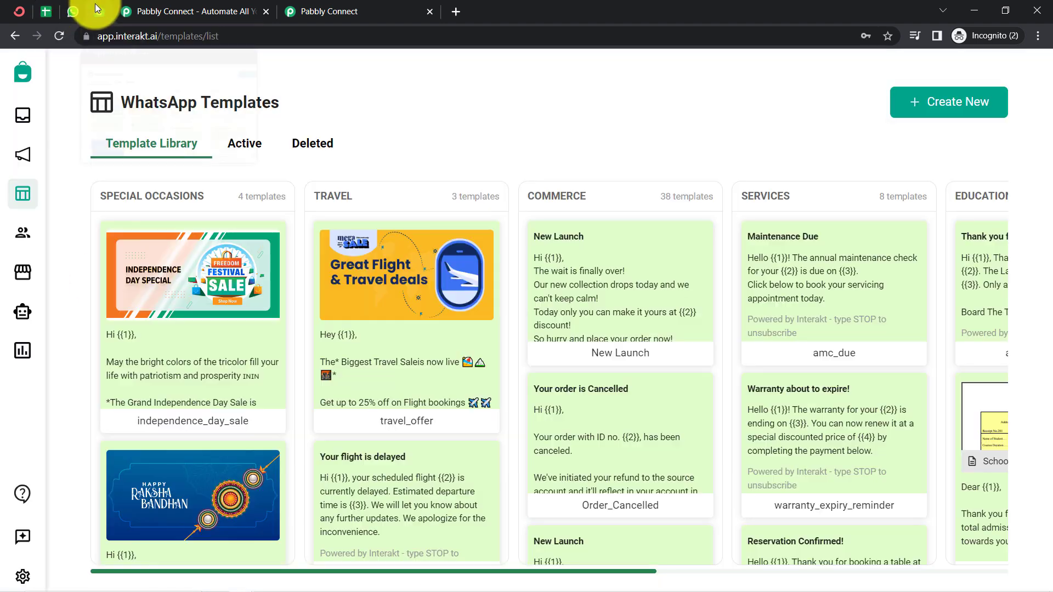
{"action": "left_click", "coordinate": [98, 11]}
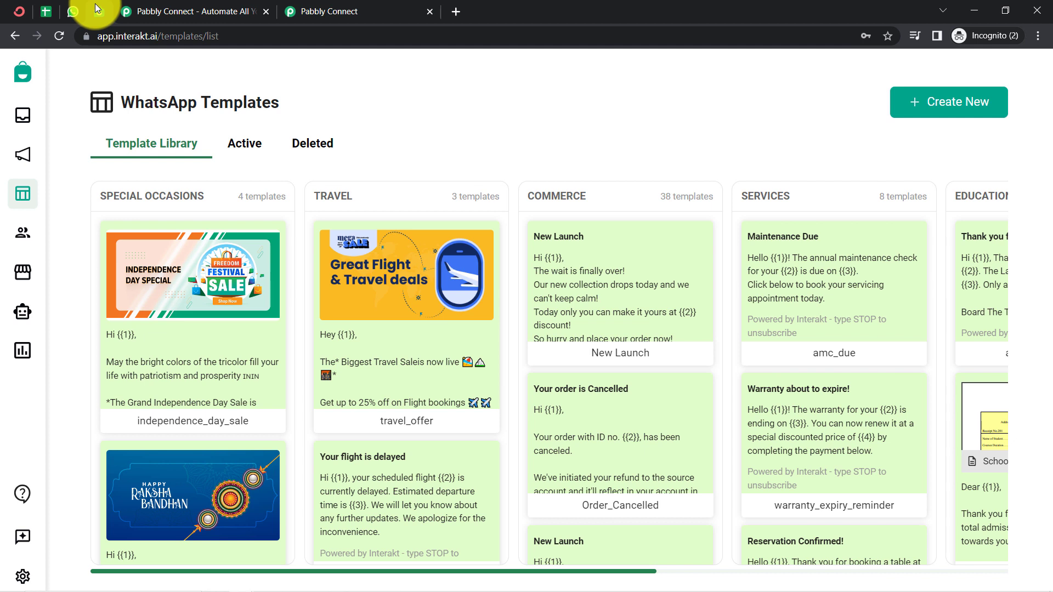
- Highlight the Interakt templates URL, revisit the ConvertKit and Sheets tabs, and show the Pabbly Connect page
{"action": "left_click", "coordinate": [115, 37]}
{"action": "left_click_drag", "start_coordinate": [99, 36], "coordinate": [204, 35]}
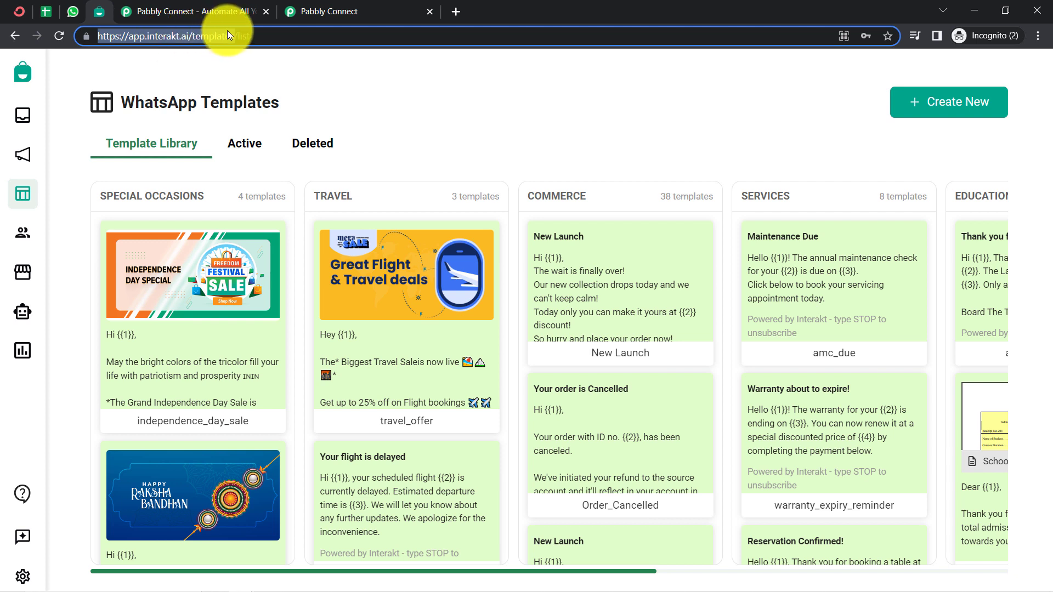
{"action": "left_click", "coordinate": [25, 9]}
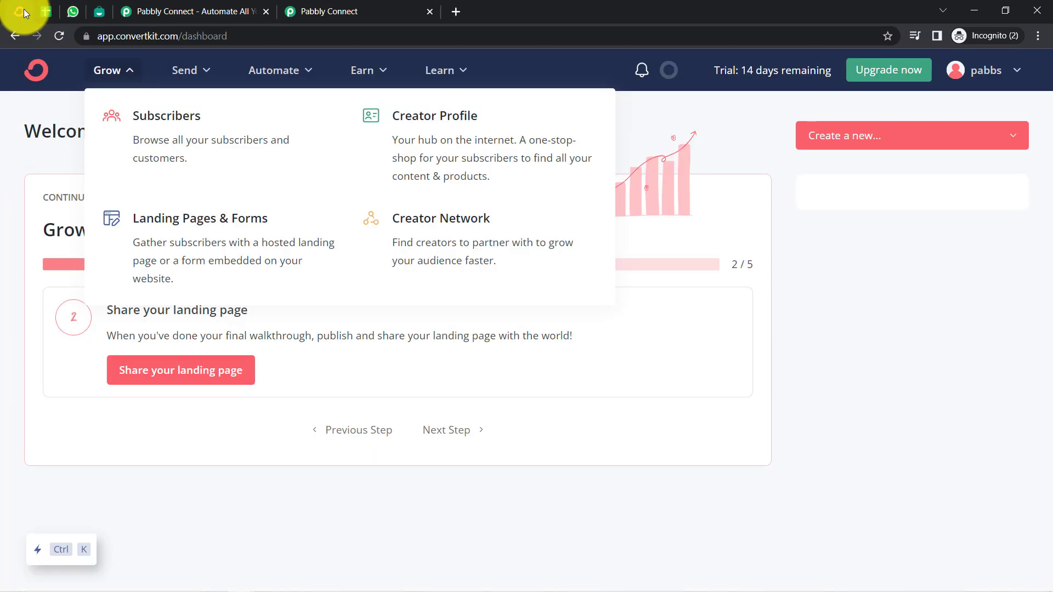
{"action": "left_click", "coordinate": [42, 8]}
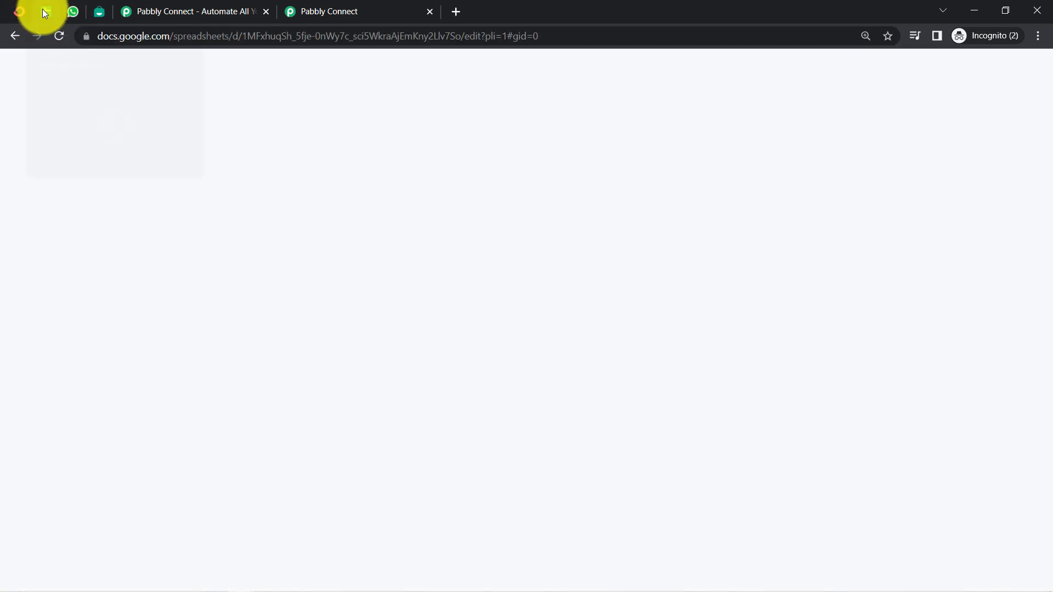
{"action": "left_click", "coordinate": [98, 8]}
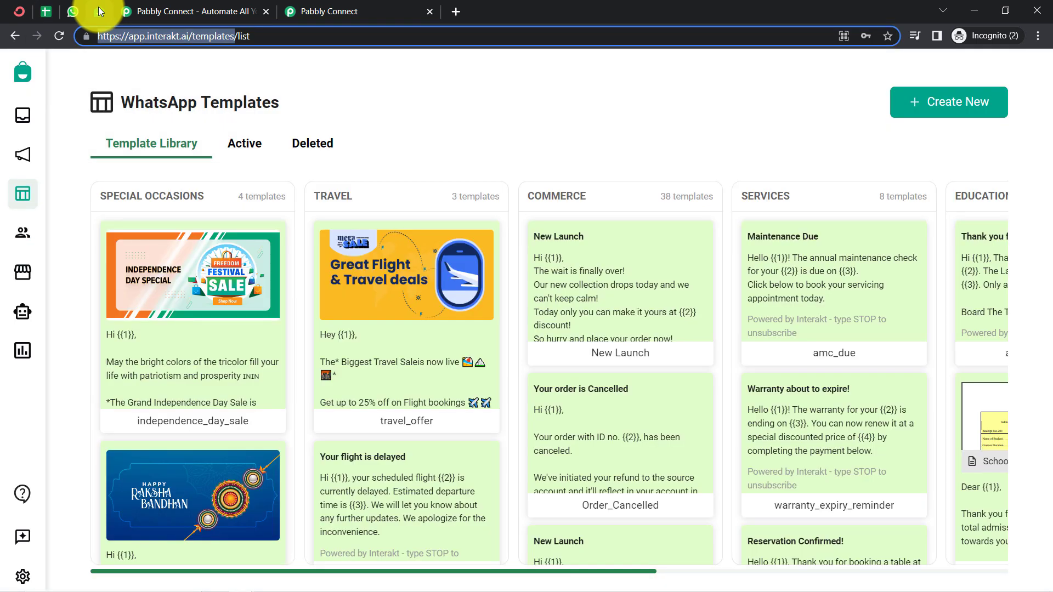
{"action": "left_click", "coordinate": [163, 6]}
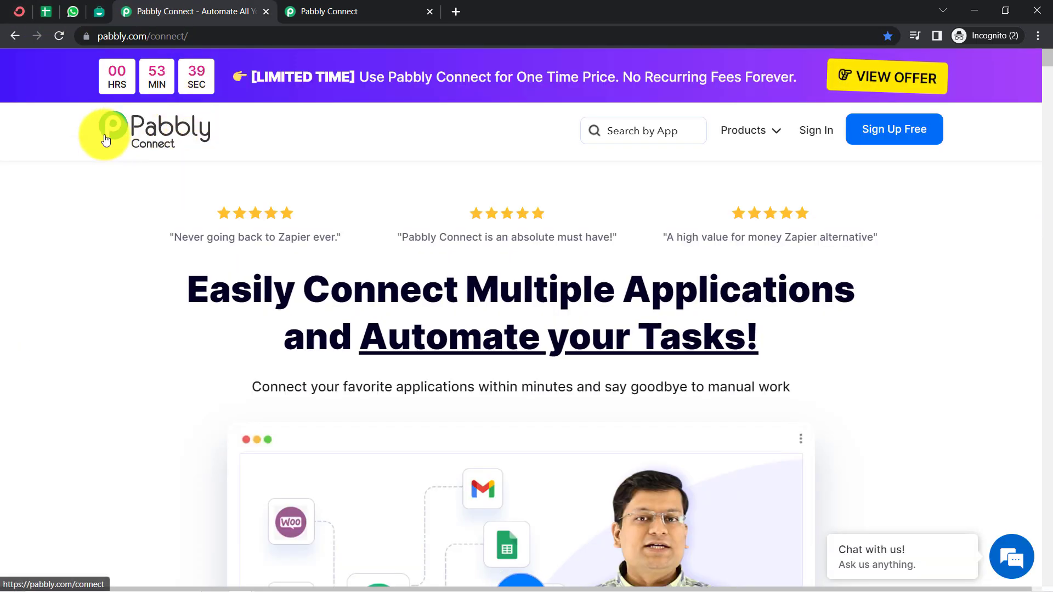
- Highlight the Pabbly Connect headline, then show the dashboard with 130000 tasks allotted and 1702 consumed
{"action": "left_click_drag", "start_coordinate": [184, 278], "coordinate": [736, 375]}
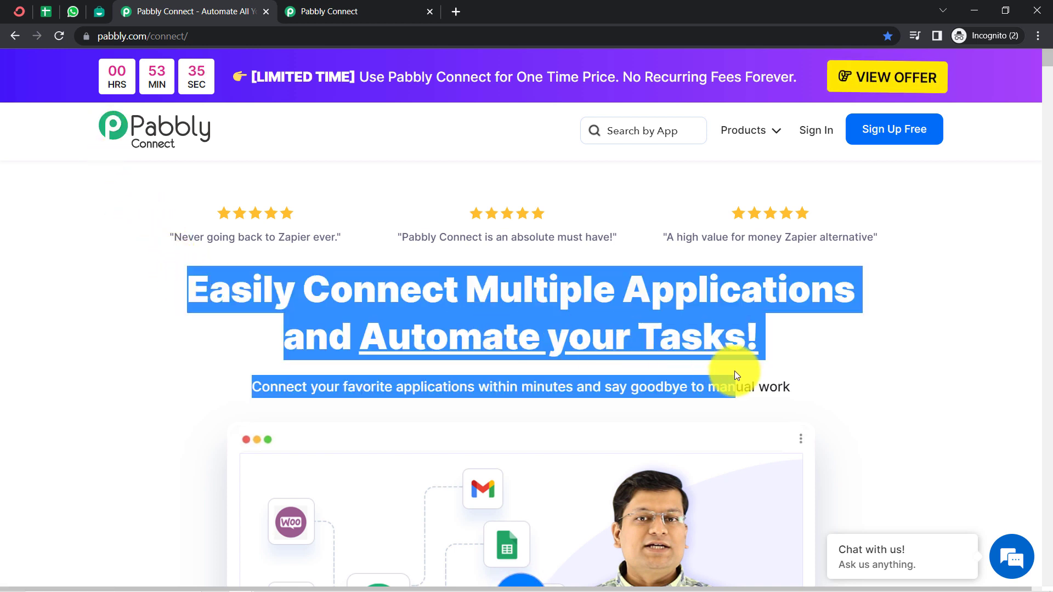
{"action": "left_click", "coordinate": [350, 5]}
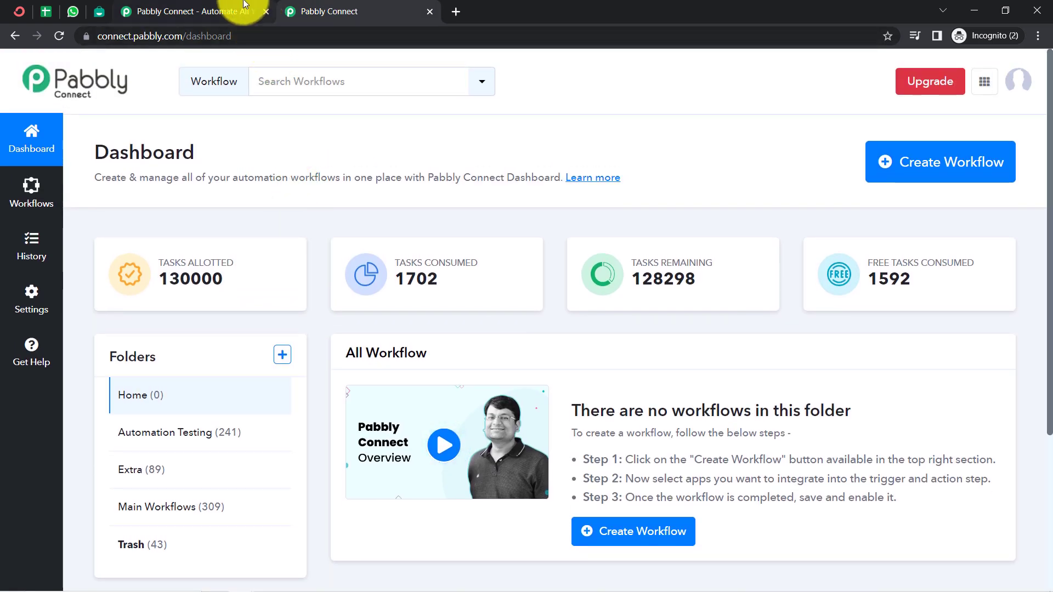
{"action": "left_click", "coordinate": [241, 8]}
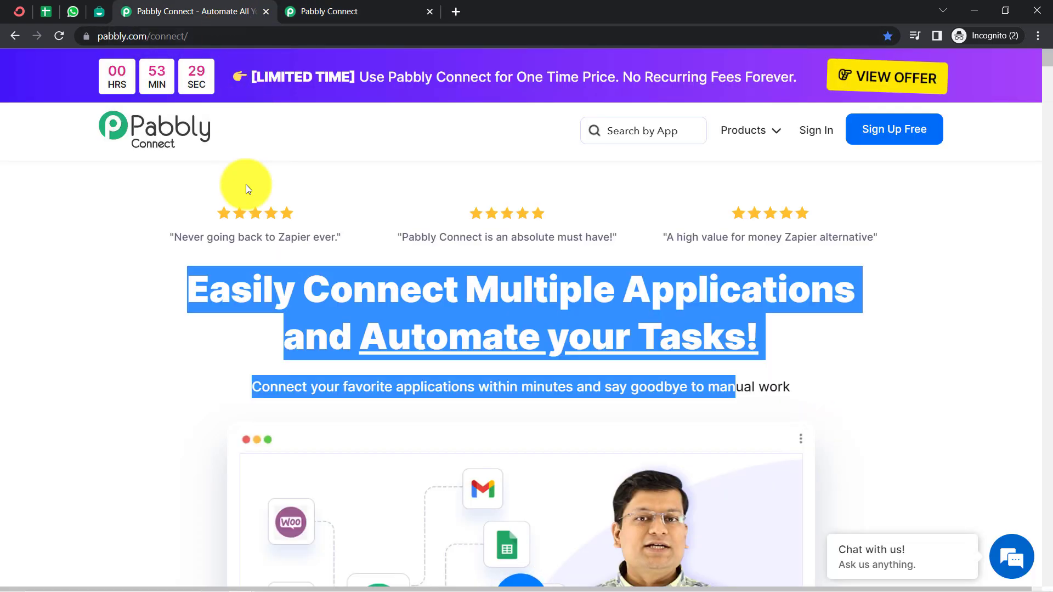
{"action": "left_click", "coordinate": [250, 268]}
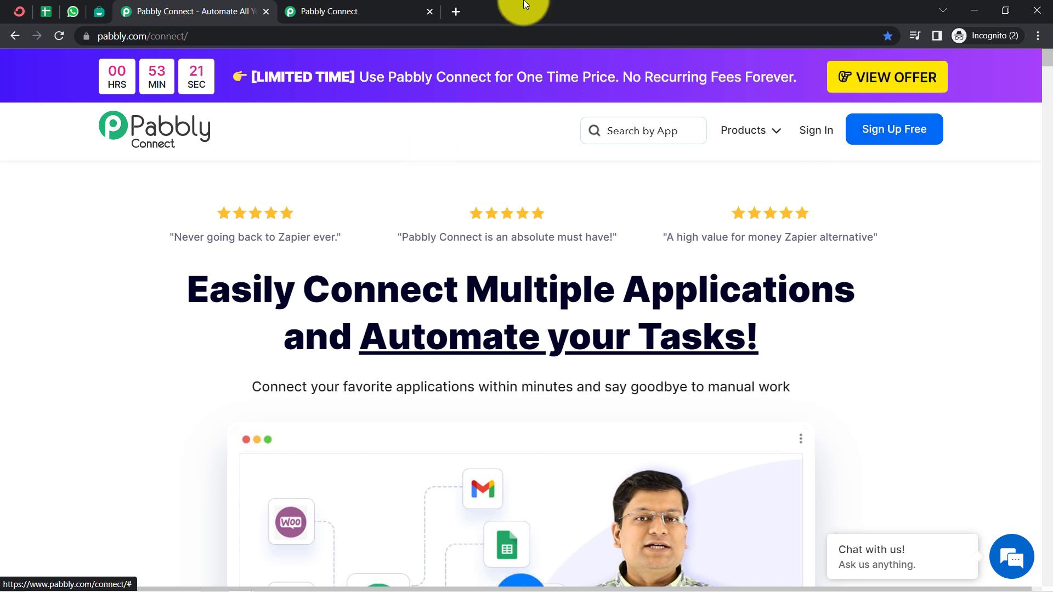
{"action": "left_click", "coordinate": [324, 11]}
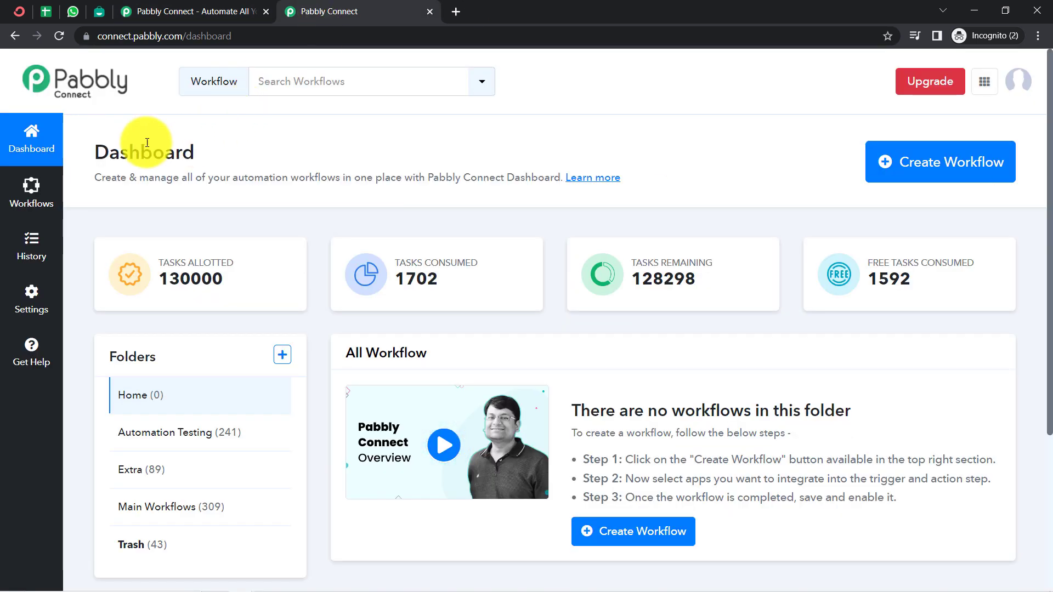
- Paste and check the name 'Add ConvertKit Subscribers to Google Sheets (Also Send WhatsApp Message)', then create it
{"action": "left_click_drag", "start_coordinate": [92, 149], "coordinate": [213, 157]}
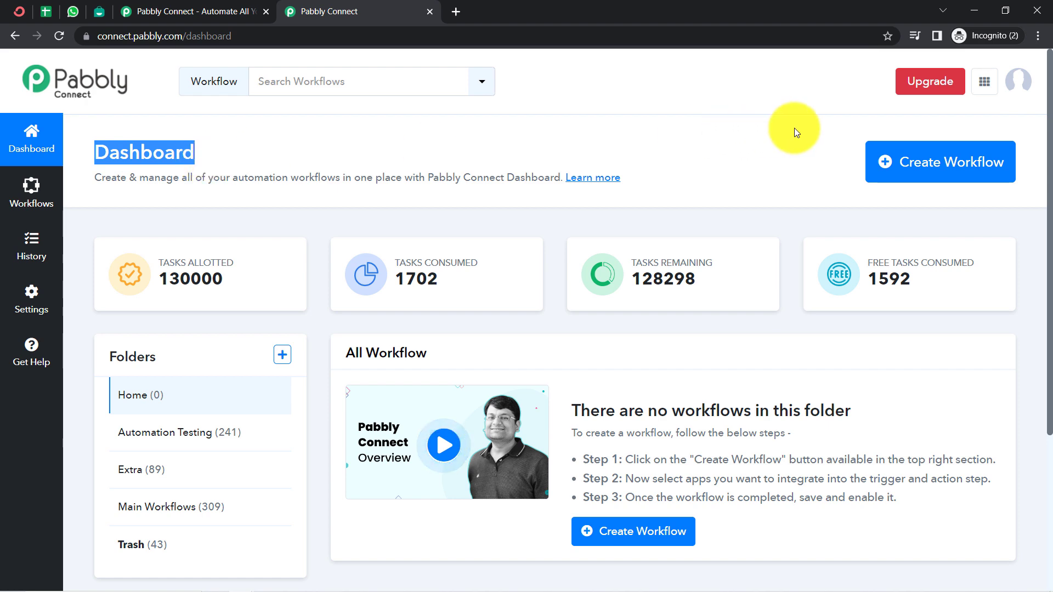
{"action": "left_click", "coordinate": [921, 156]}
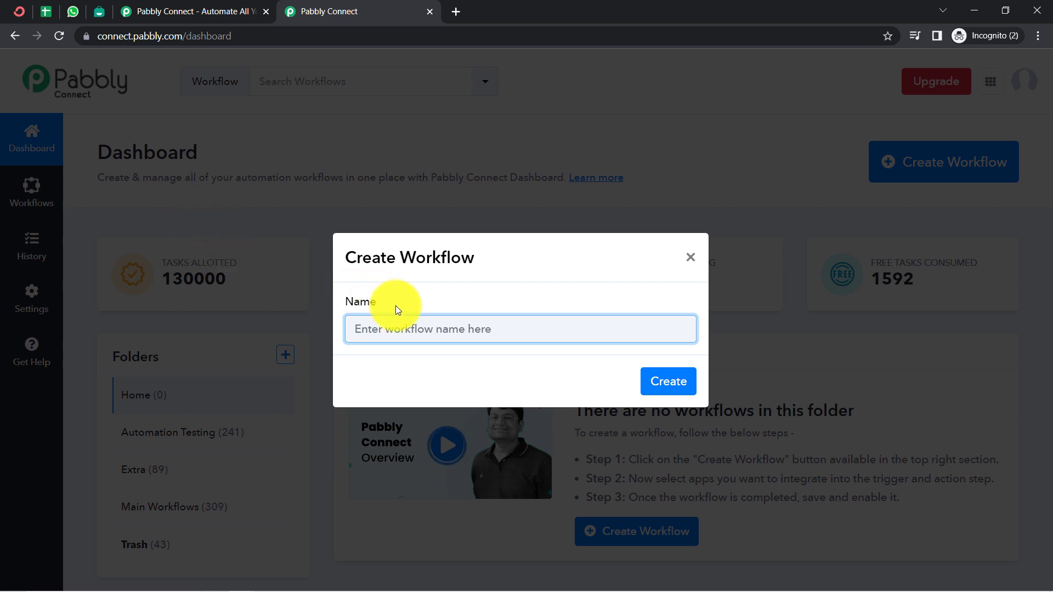
{"action": "key", "text": "ctrl+v"}
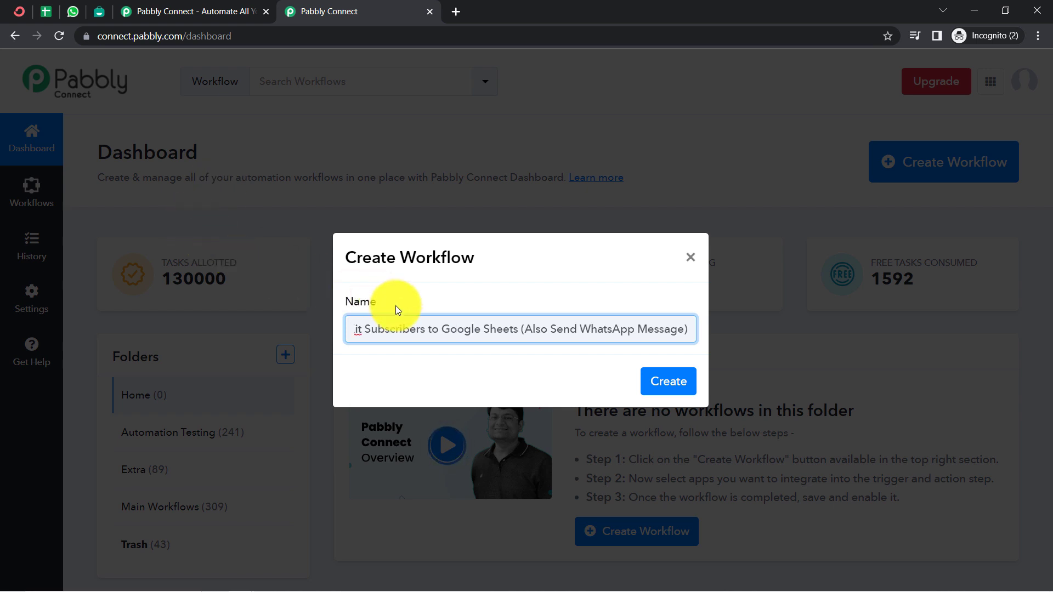
{"action": "left_click_drag", "start_coordinate": [420, 329], "coordinate": [328, 336]}
{"action": "left_click", "coordinate": [424, 326]}
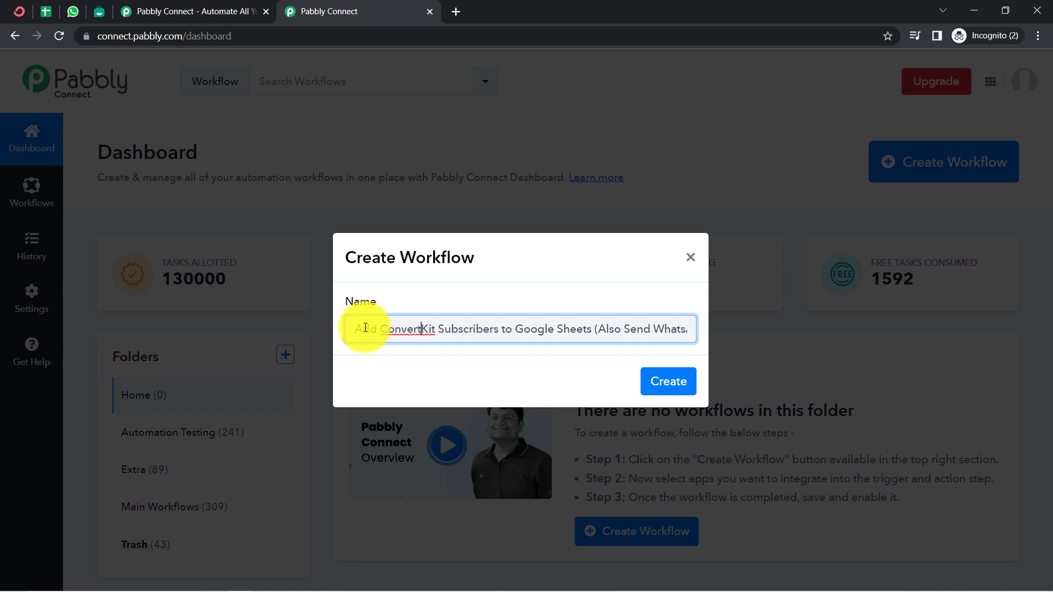
{"action": "left_click_drag", "start_coordinate": [367, 328], "coordinate": [676, 328]}
{"action": "left_click", "coordinate": [676, 328]}
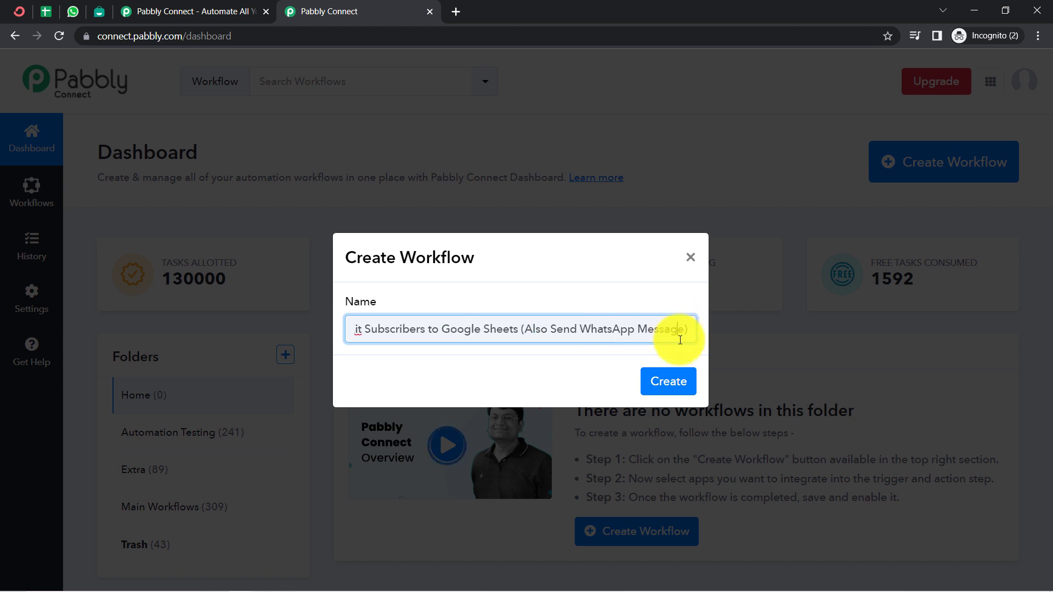
{"action": "left_click", "coordinate": [668, 381]}
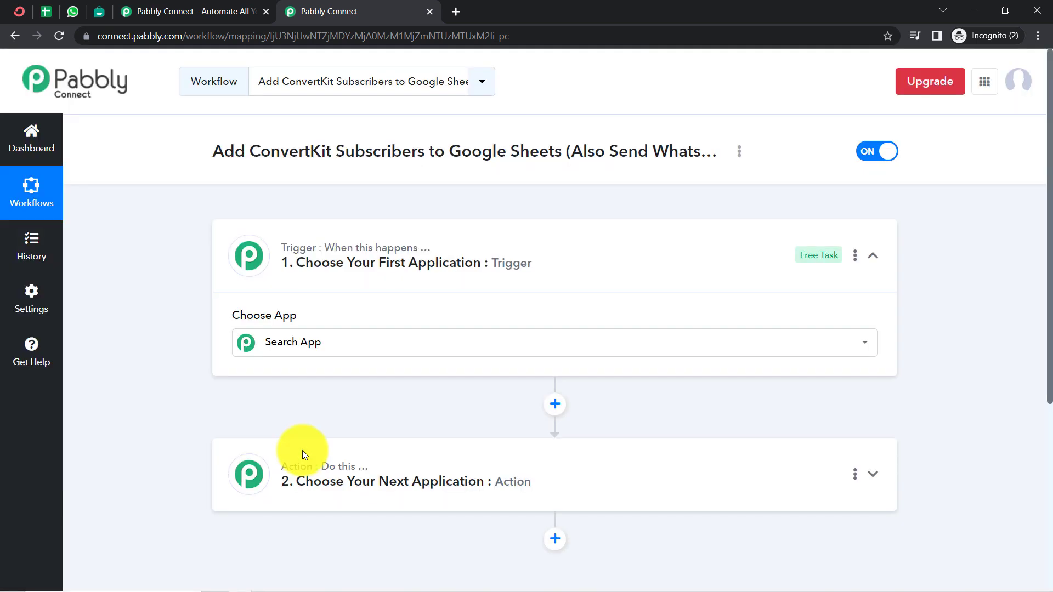
- Preview the trigger's app list, collapse the trigger step, and select the workflow title
{"action": "left_click", "coordinate": [299, 354]}
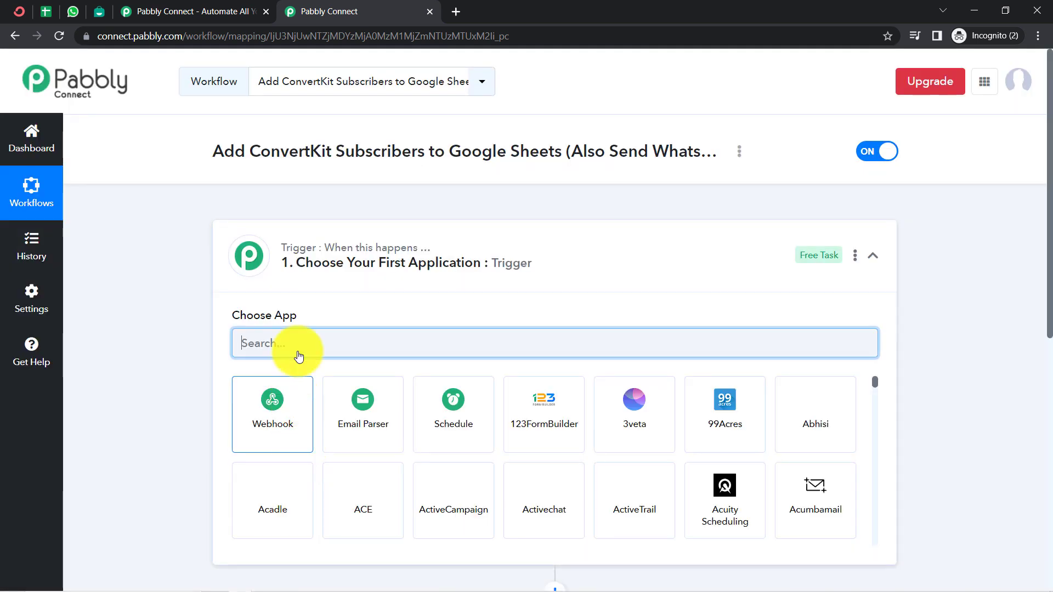
{"action": "left_click", "coordinate": [332, 259]}
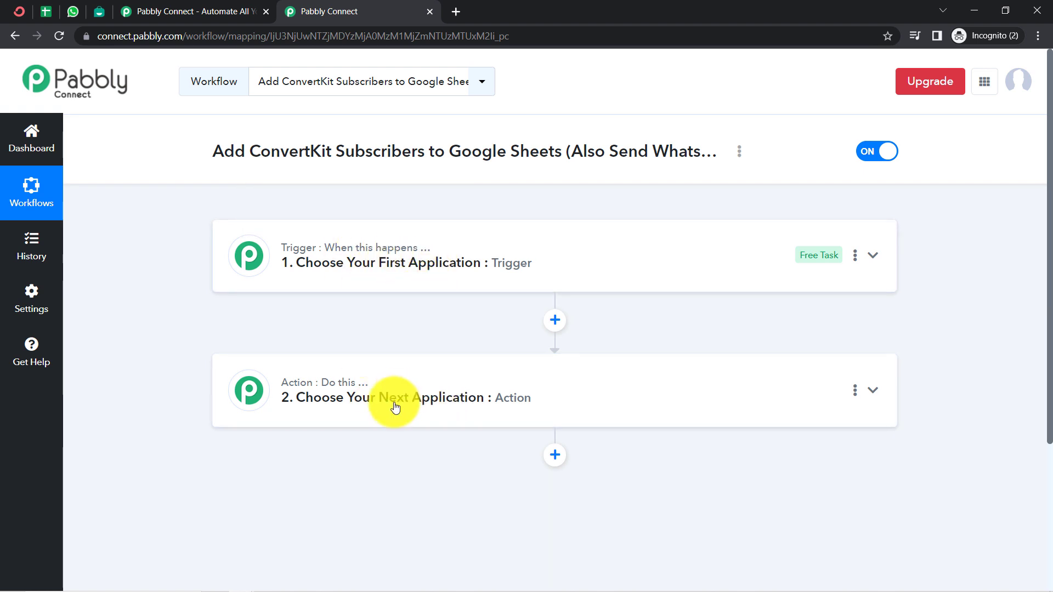
{"action": "mouse_move", "coordinate": [336, 247]}
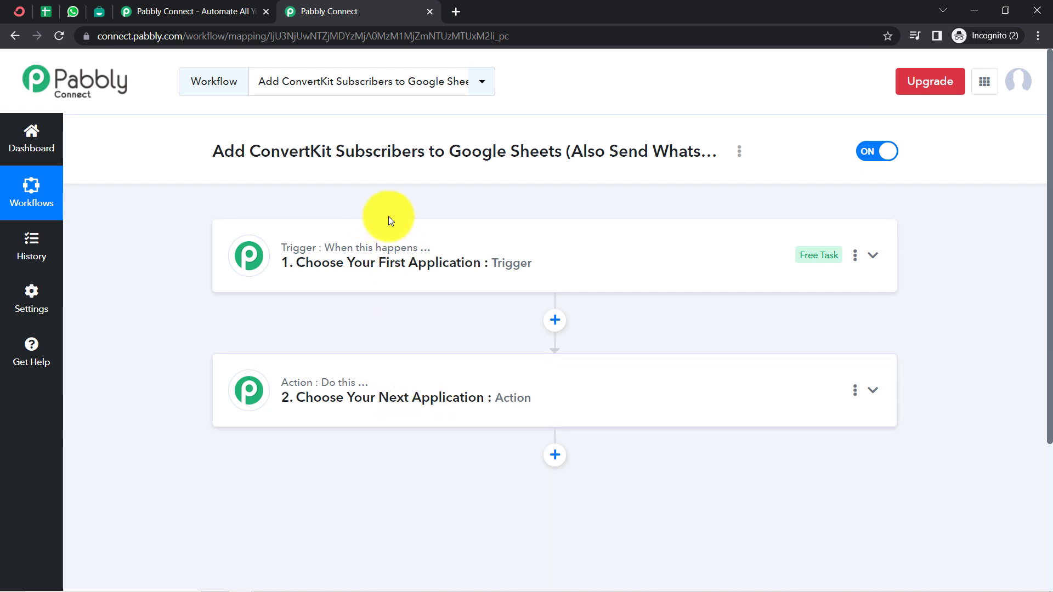
{"action": "triple_click", "coordinate": [499, 148]}
- Search for ConvertKit in the trigger's Choose App box and pick the ConvertKit tile
{"action": "left_click", "coordinate": [405, 263]}
{"action": "left_click", "coordinate": [297, 337]}
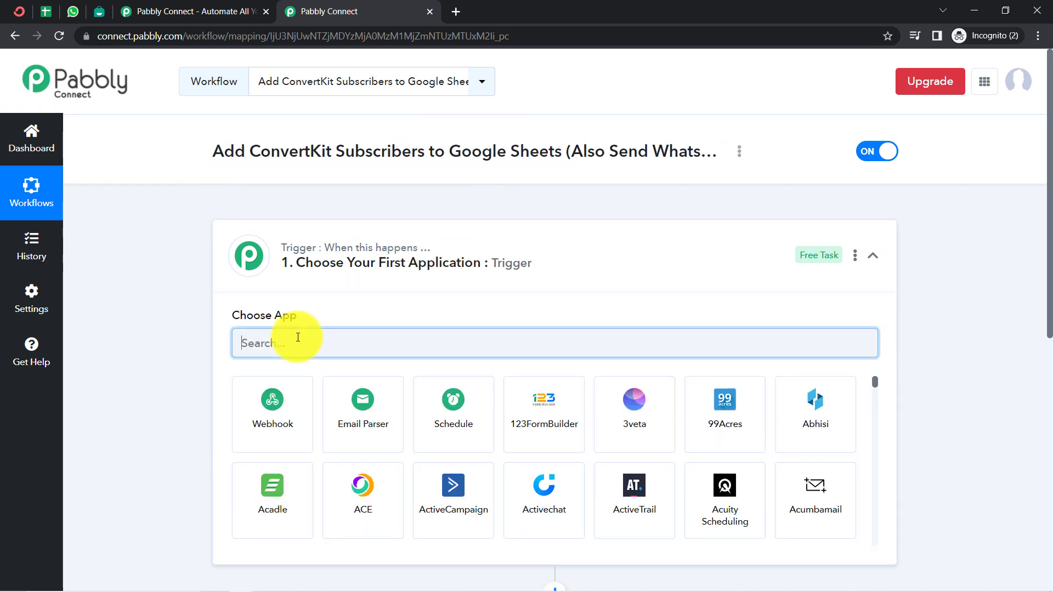
{"action": "type", "text": "converk"}
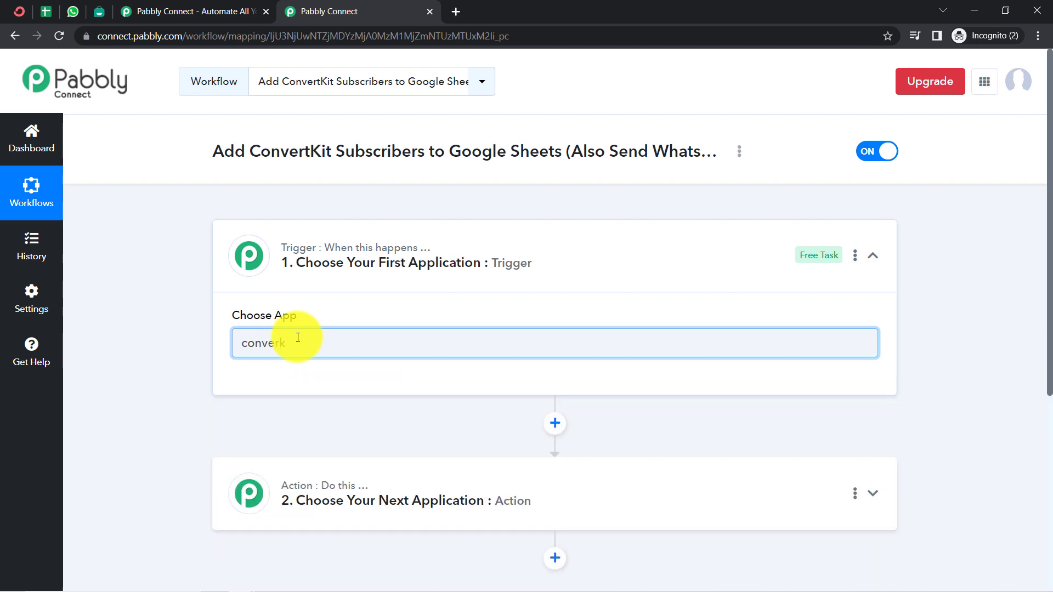
{"action": "key", "text": "BackSpace"}
{"action": "type", "text": "tk"}
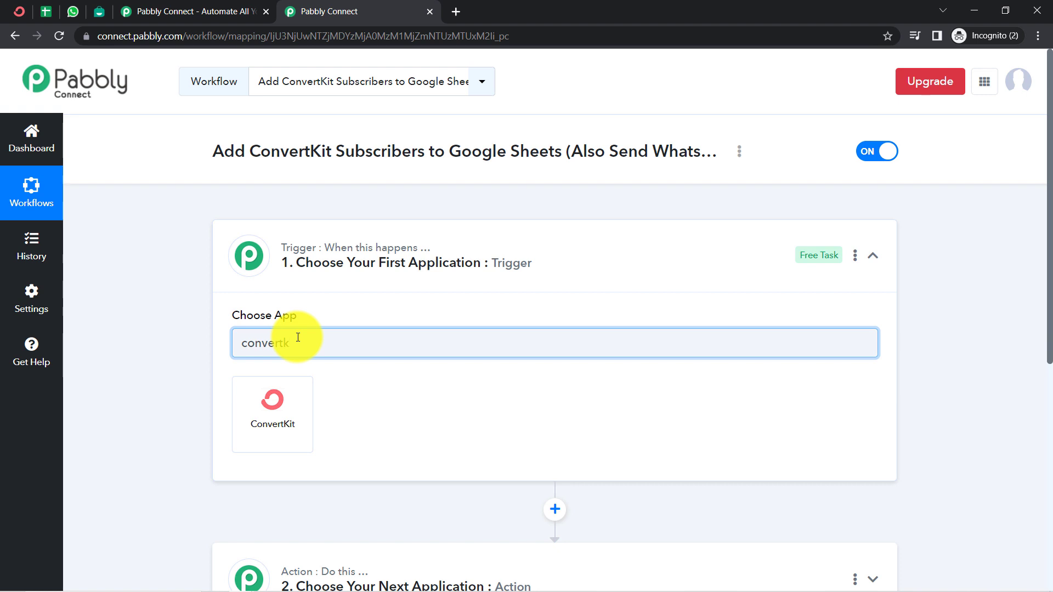
{"action": "left_click", "coordinate": [273, 415]}
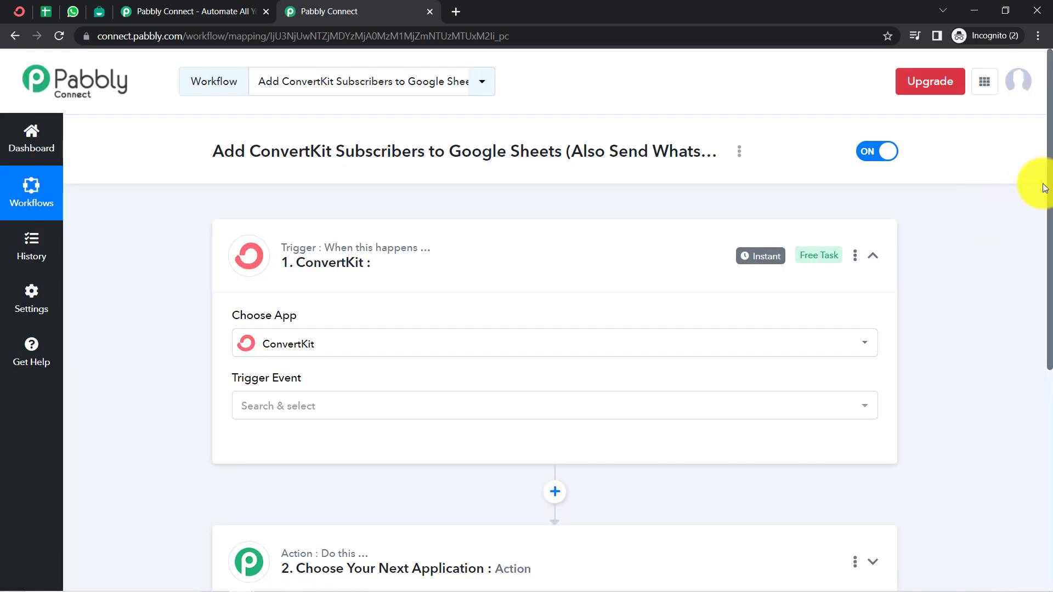
{"action": "left_click_drag", "start_coordinate": [1049, 187], "coordinate": [1047, 345]}
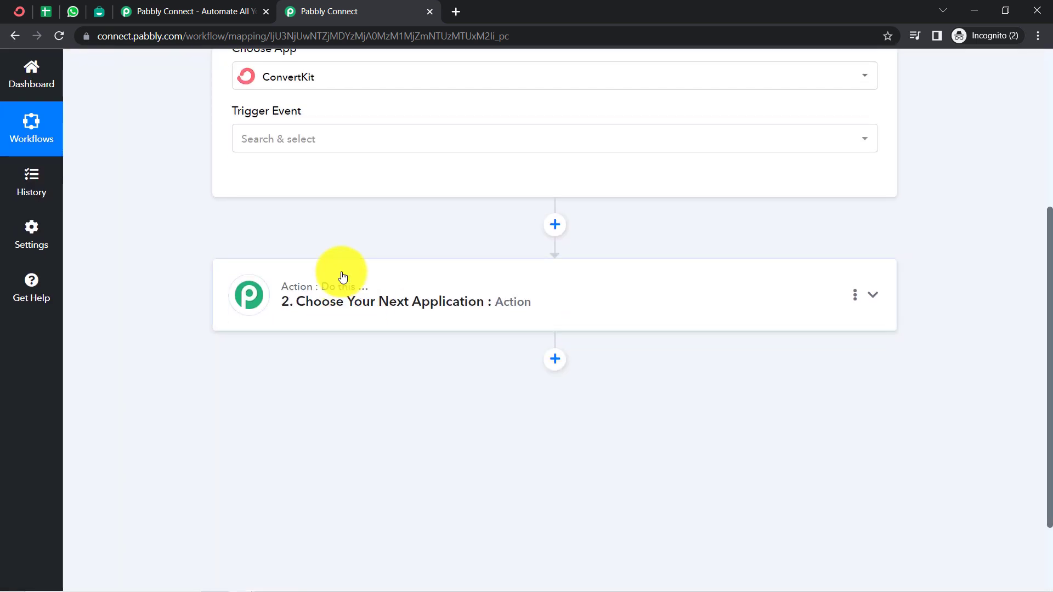
- Pick Google Sheets (searched 'shee') as the first action app and add another action step
{"action": "left_click", "coordinate": [328, 325]}
{"action": "left_click", "coordinate": [281, 380]}
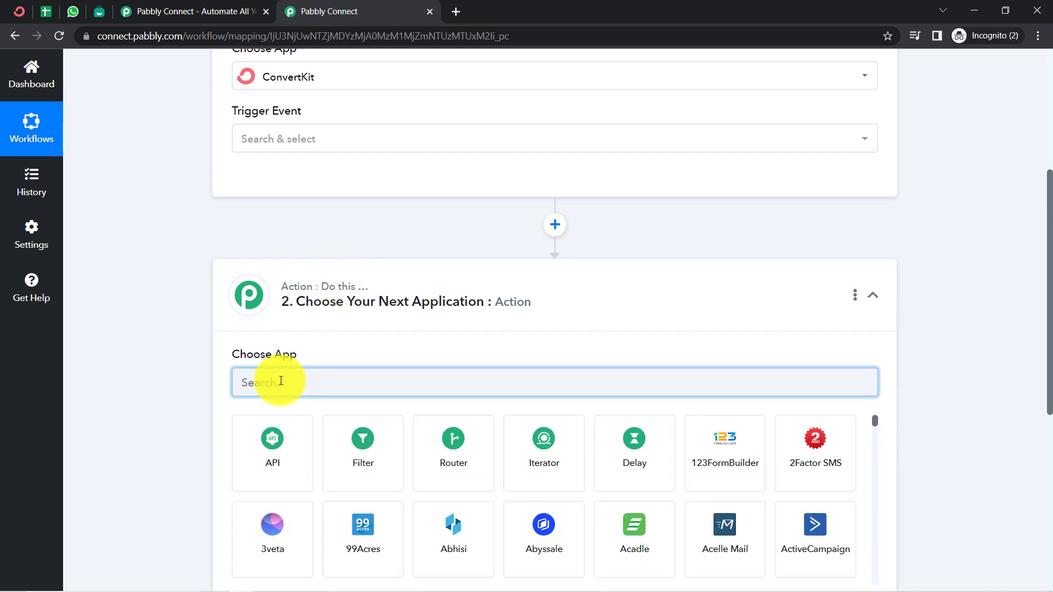
{"action": "type", "text": "sheet"}
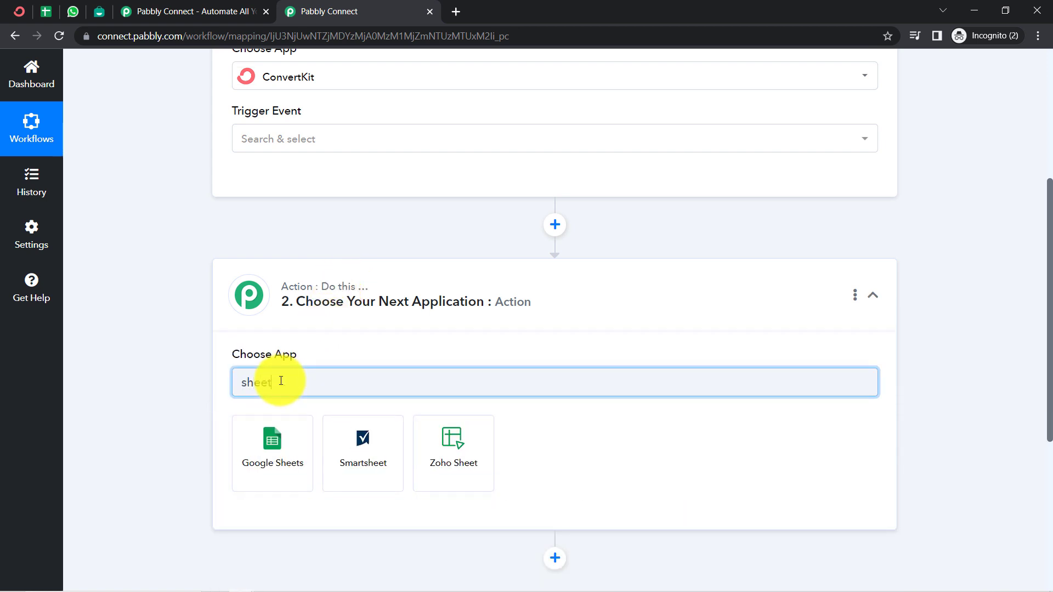
{"action": "left_click", "coordinate": [273, 439]}
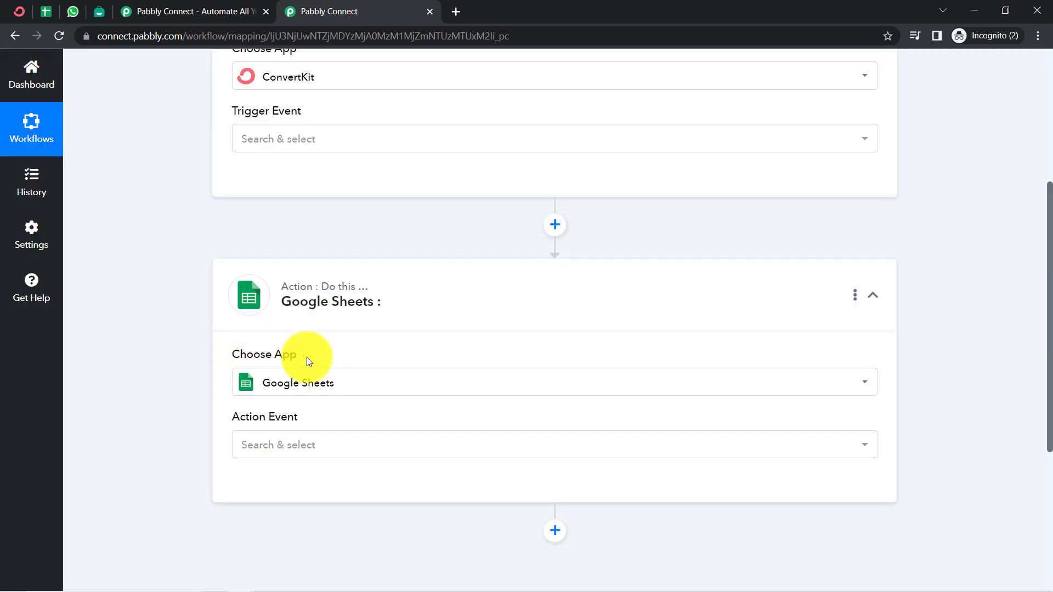
{"action": "left_click_drag", "start_coordinate": [1042, 254], "coordinate": [1039, 375]}
{"action": "left_click", "coordinate": [554, 309]}
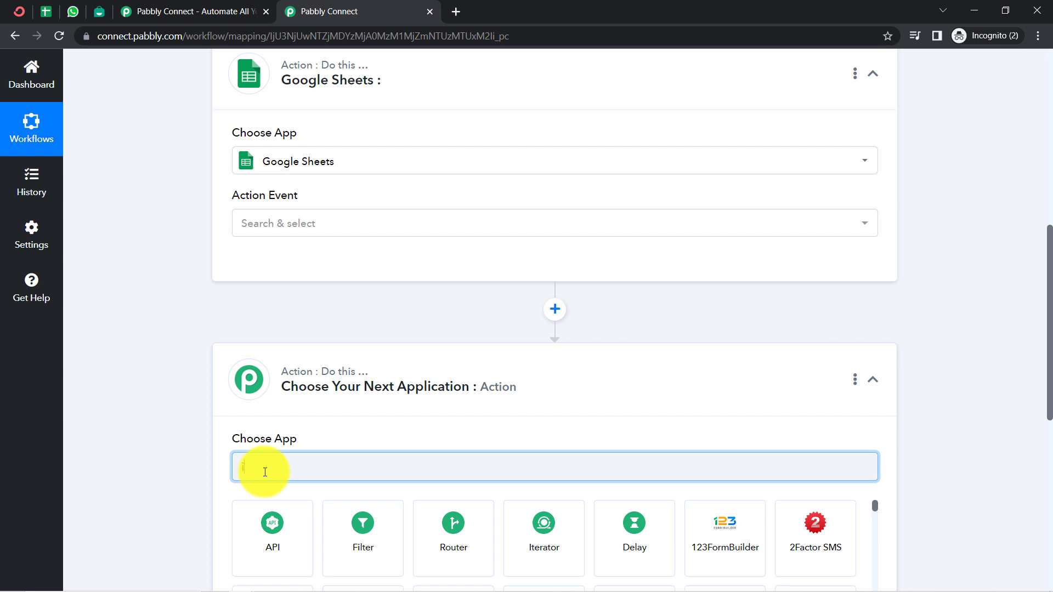
- Search 'inte' and choose Interakt as the second action app
{"action": "type", "text": "inte"}
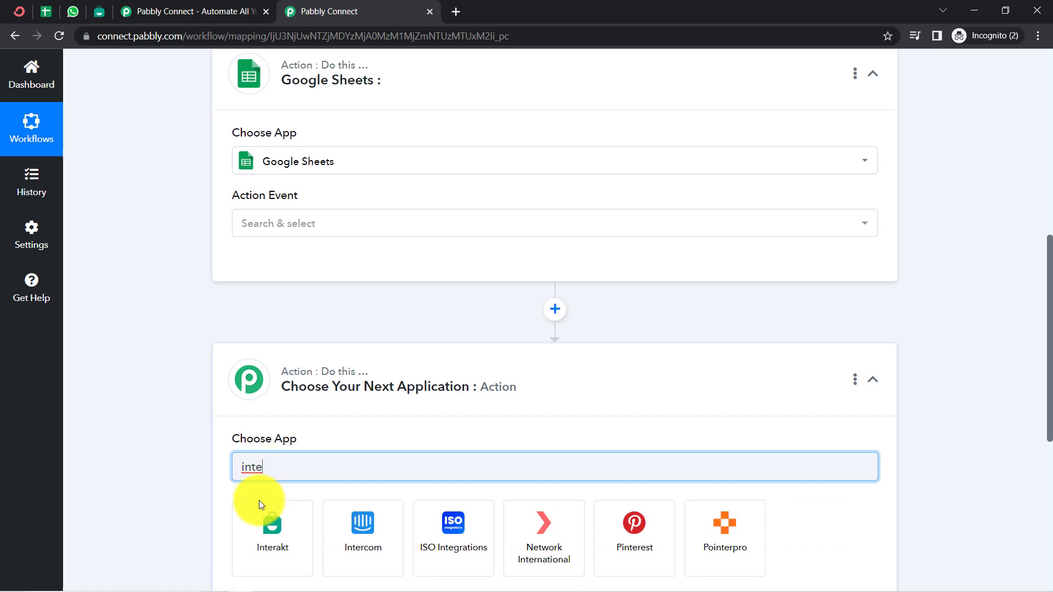
{"action": "left_click", "coordinate": [266, 522]}
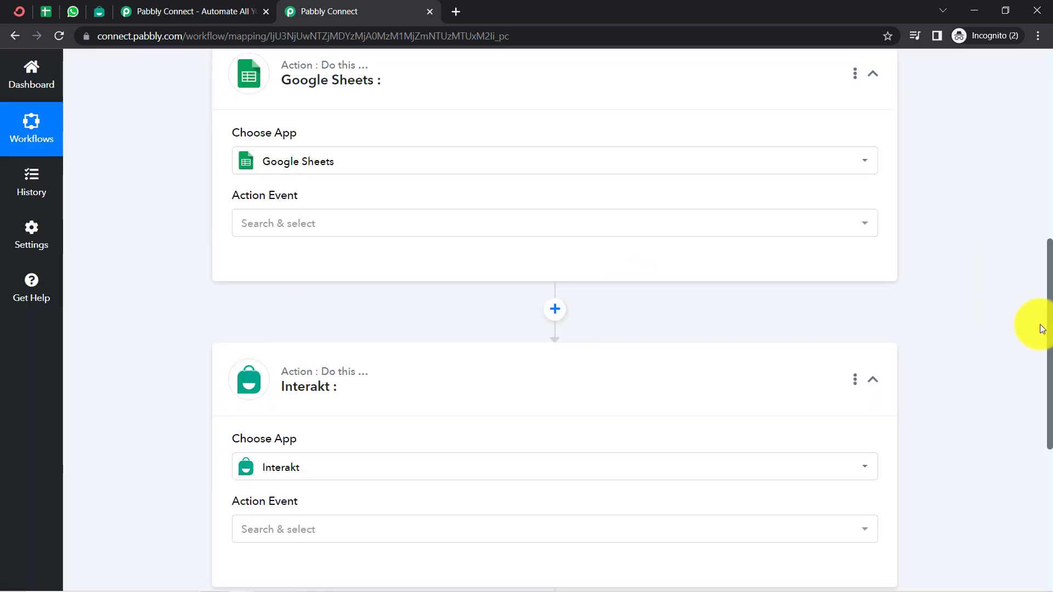
{"action": "left_click_drag", "start_coordinate": [1049, 340], "coordinate": [1050, 137]}
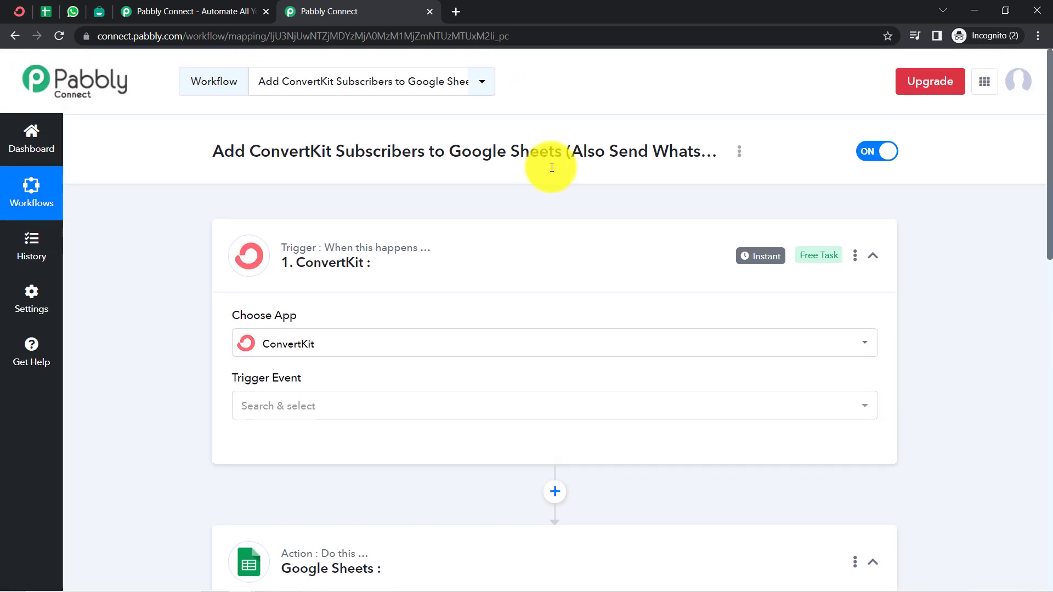
- Collapse the ConvertKit, Google Sheets and Interakt step panels
{"action": "left_click", "coordinate": [468, 253]}
{"action": "left_click", "coordinate": [376, 394]}
{"action": "scroll", "coordinate": [362, 400], "scroll_direction": "down", "scroll_amount": 2}
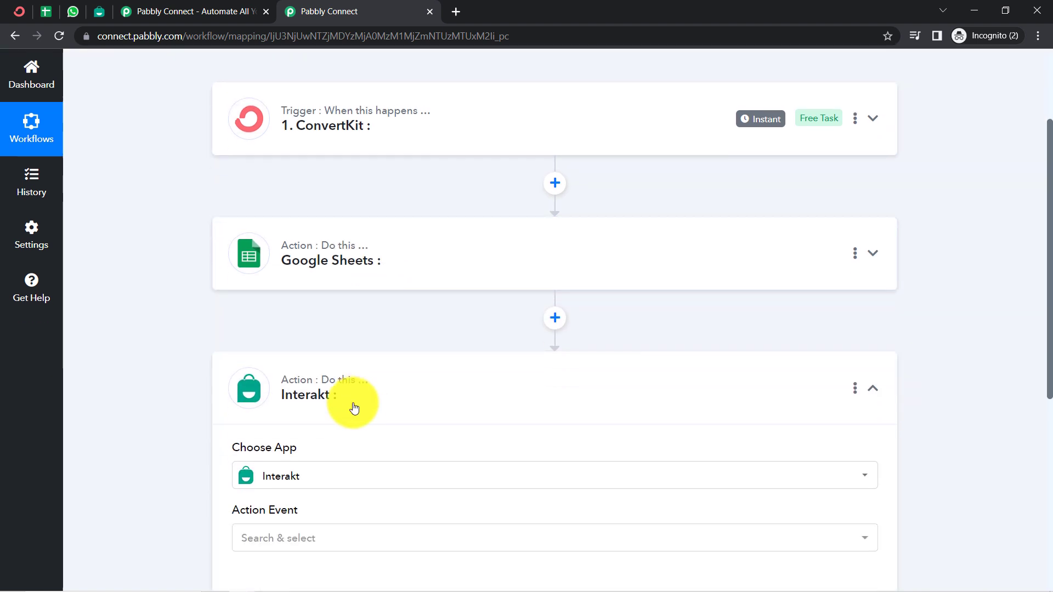
{"action": "left_click", "coordinate": [336, 392]}
{"action": "scroll", "coordinate": [380, 219], "scroll_direction": "up", "scroll_amount": 1}
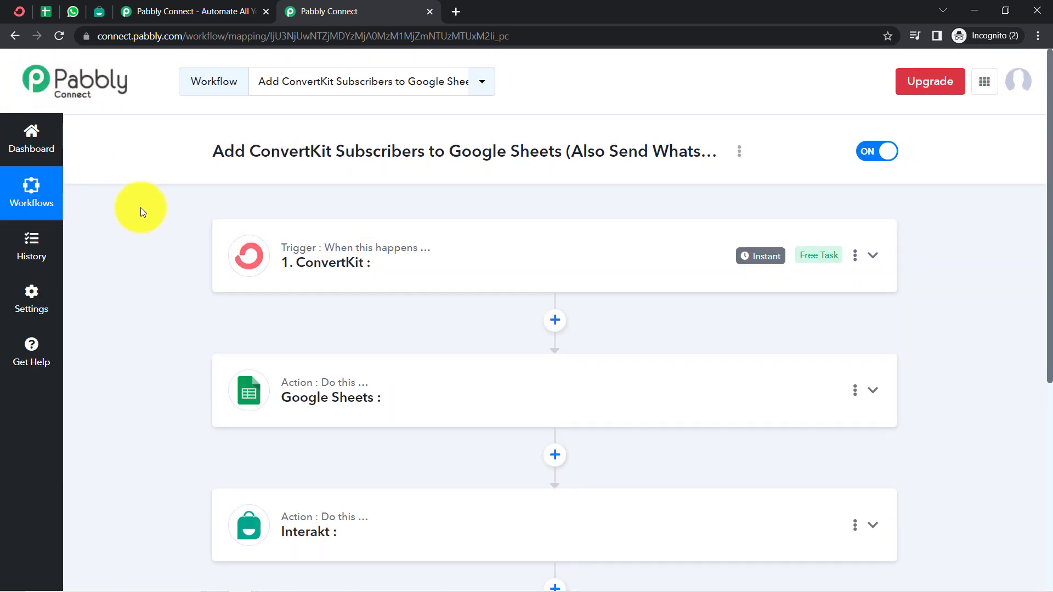
- Choose New Form Subscriber as the ConvertKit trigger event and begin connecting the account
{"action": "left_click", "coordinate": [332, 265]}
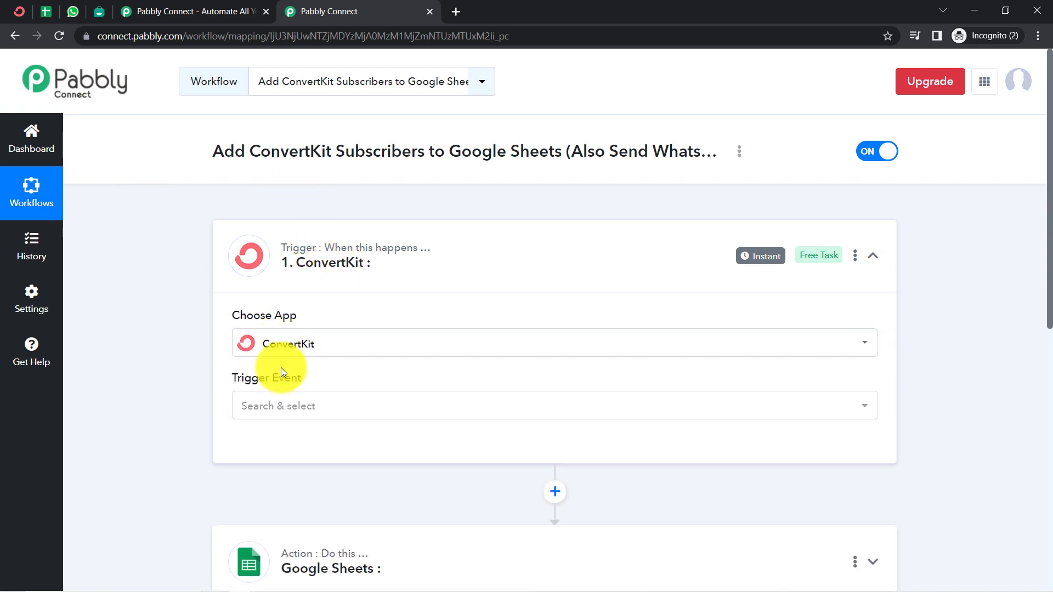
{"action": "left_click", "coordinate": [251, 406]}
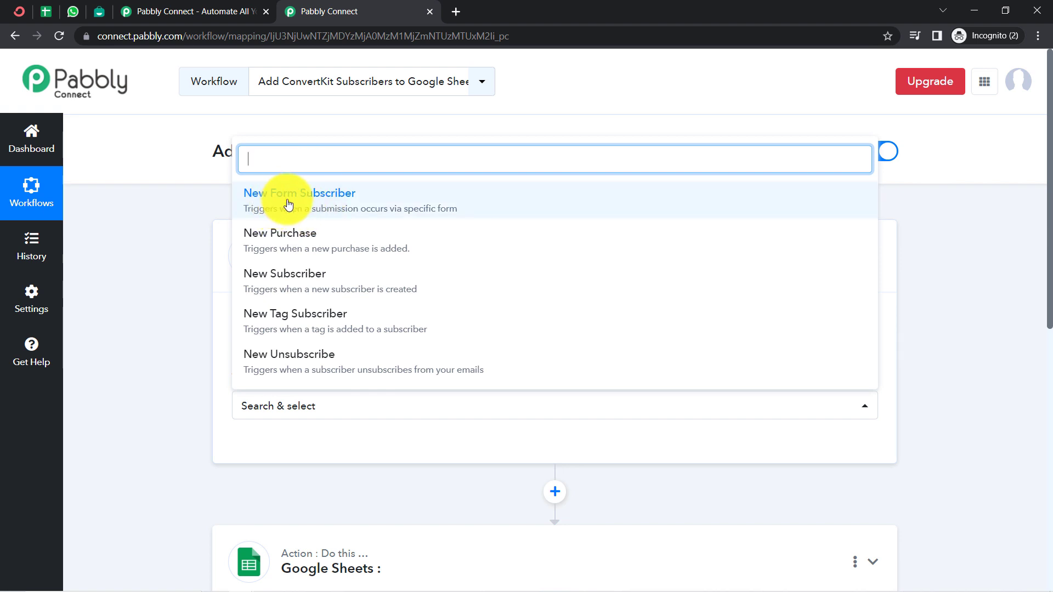
{"action": "left_click", "coordinate": [336, 202]}
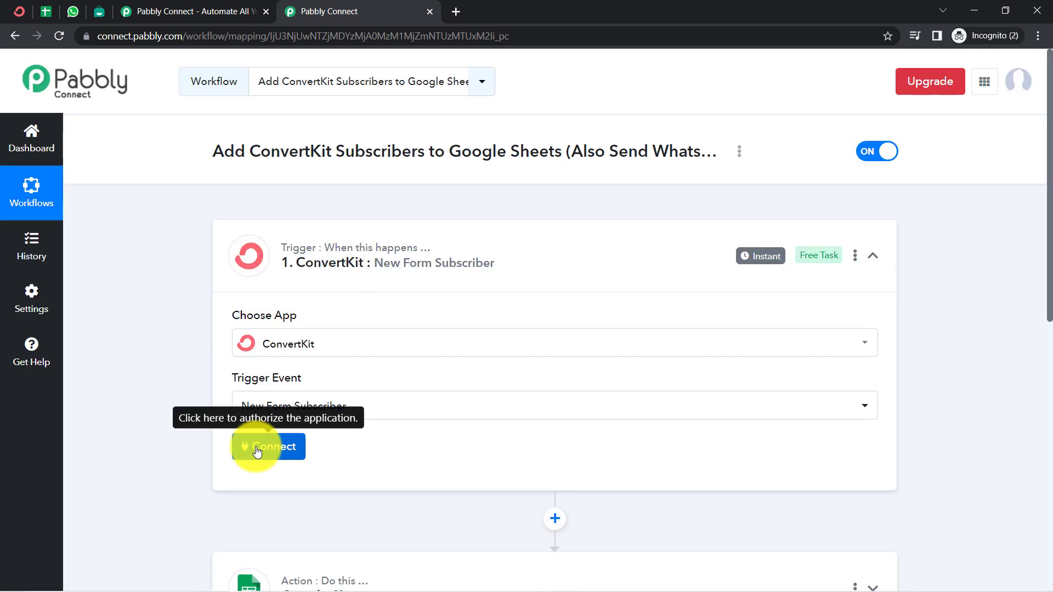
{"action": "left_click", "coordinate": [260, 447]}
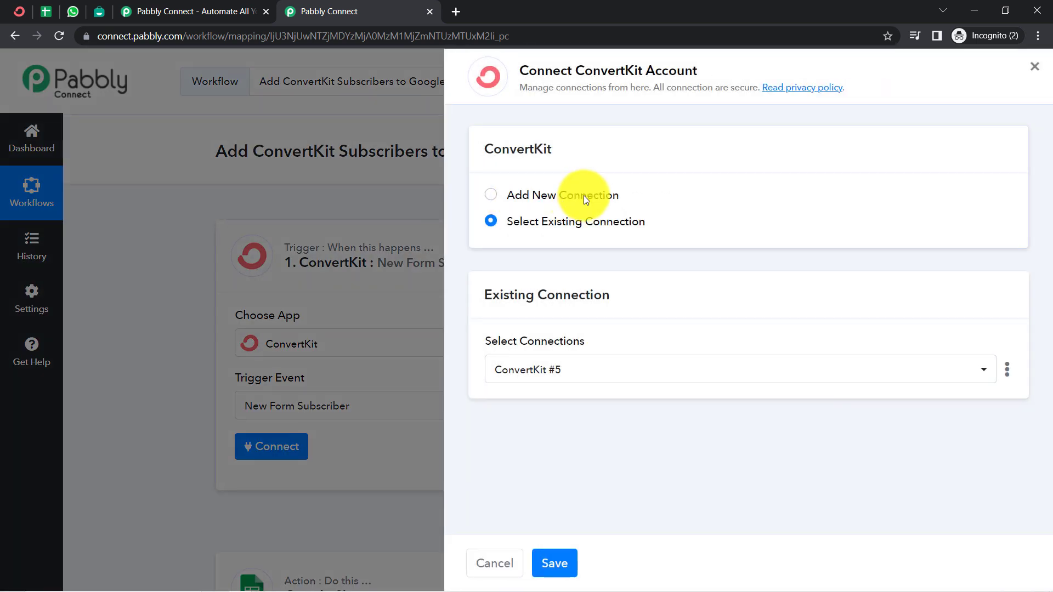
- Choose Add New Connection for ConvertKit and open its Account Setting link in a new tab
{"action": "left_click", "coordinate": [584, 195]}
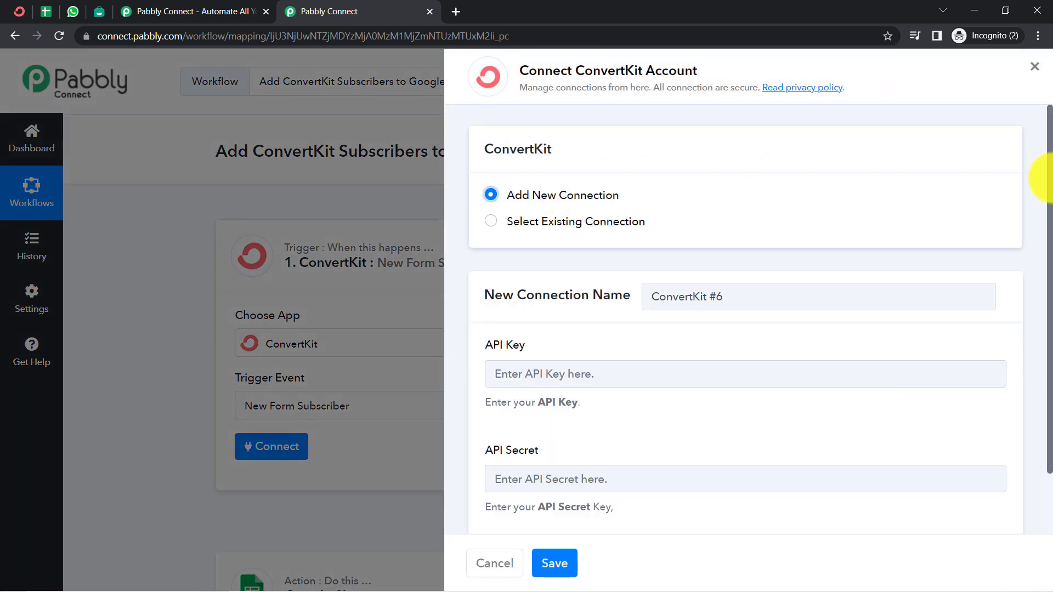
{"action": "left_click_drag", "start_coordinate": [1051, 177], "coordinate": [1050, 294]}
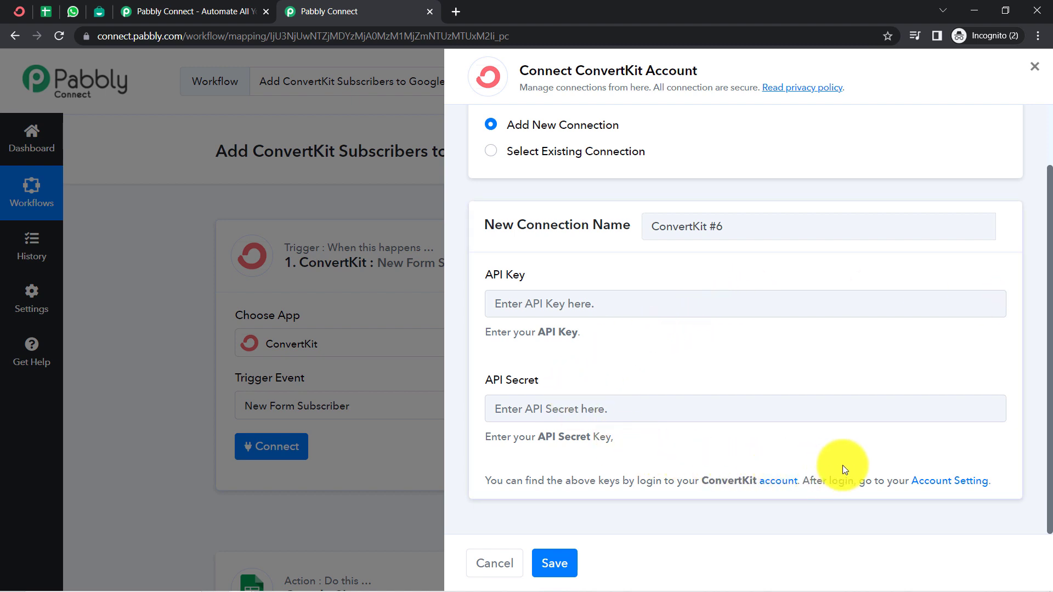
{"action": "right_click", "coordinate": [924, 487]}
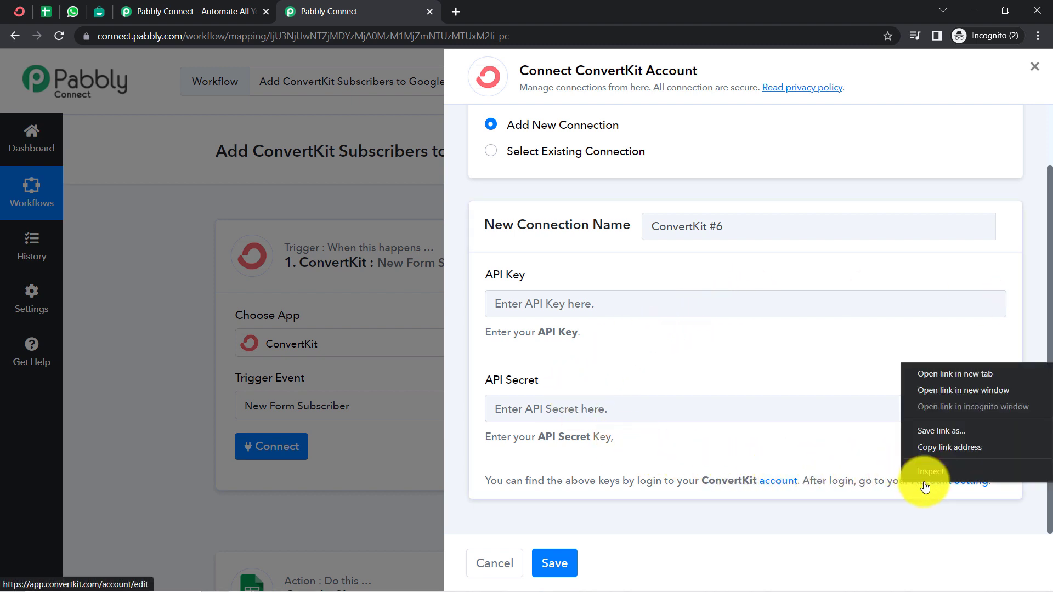
{"action": "left_click", "coordinate": [952, 376]}
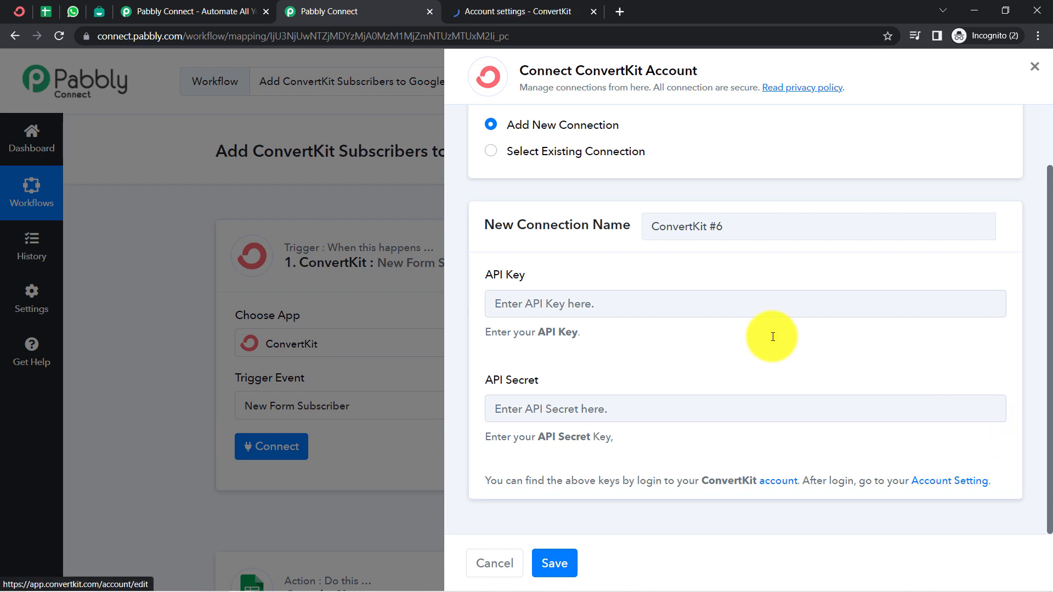
- Copy the API key from ConvertKit's Advanced settings into Pabbly's API Key field
{"action": "left_click", "coordinate": [476, 11]}
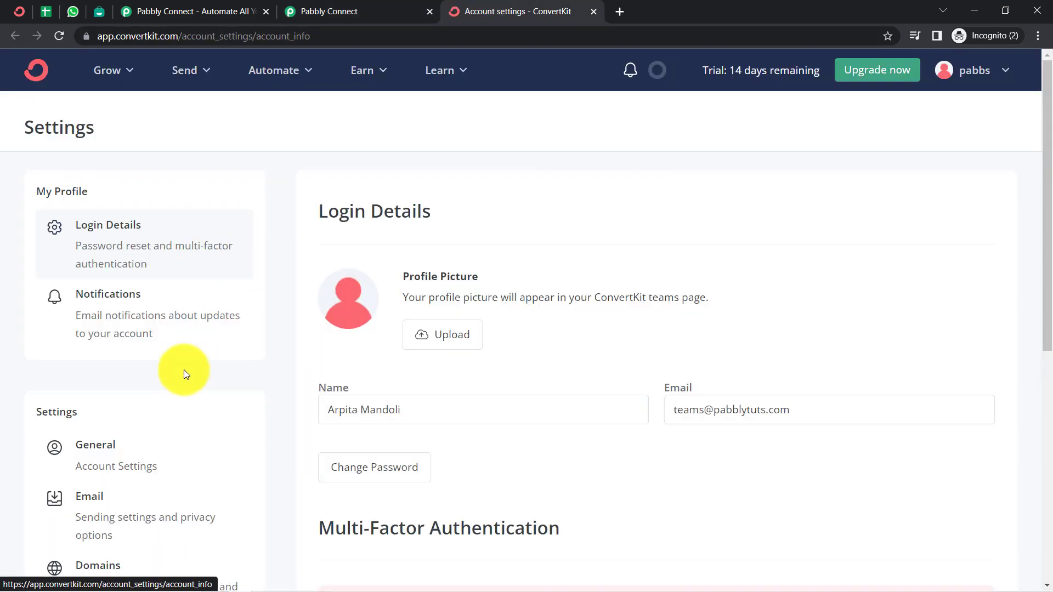
{"action": "scroll", "coordinate": [183, 369], "scroll_direction": "down", "scroll_amount": 8}
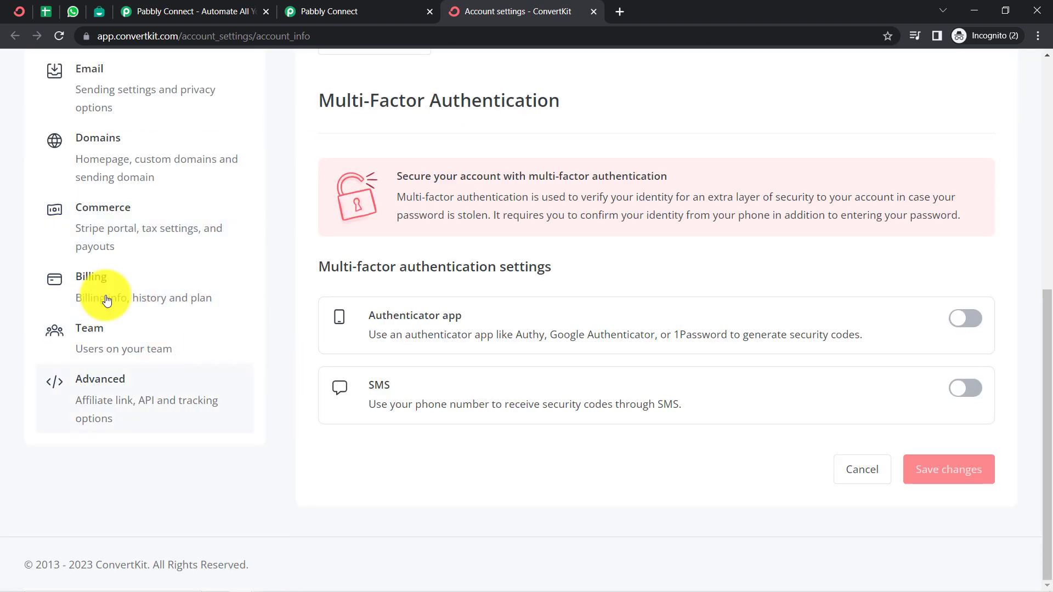
{"action": "left_click", "coordinate": [111, 411]}
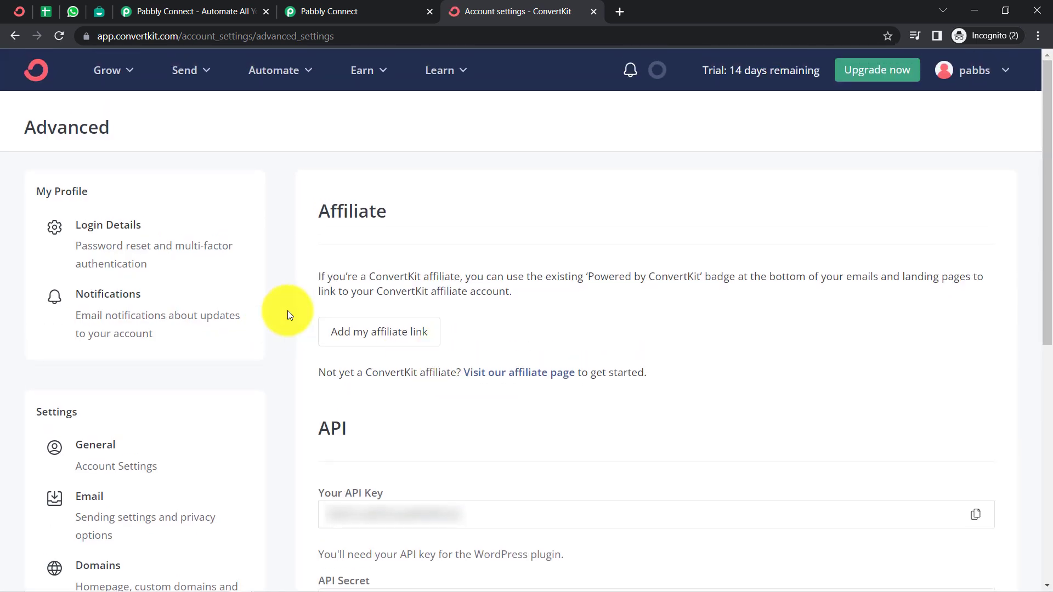
{"action": "scroll", "coordinate": [329, 351], "scroll_direction": "down", "scroll_amount": 8}
{"action": "scroll", "coordinate": [351, 254], "scroll_direction": "up", "scroll_amount": 4}
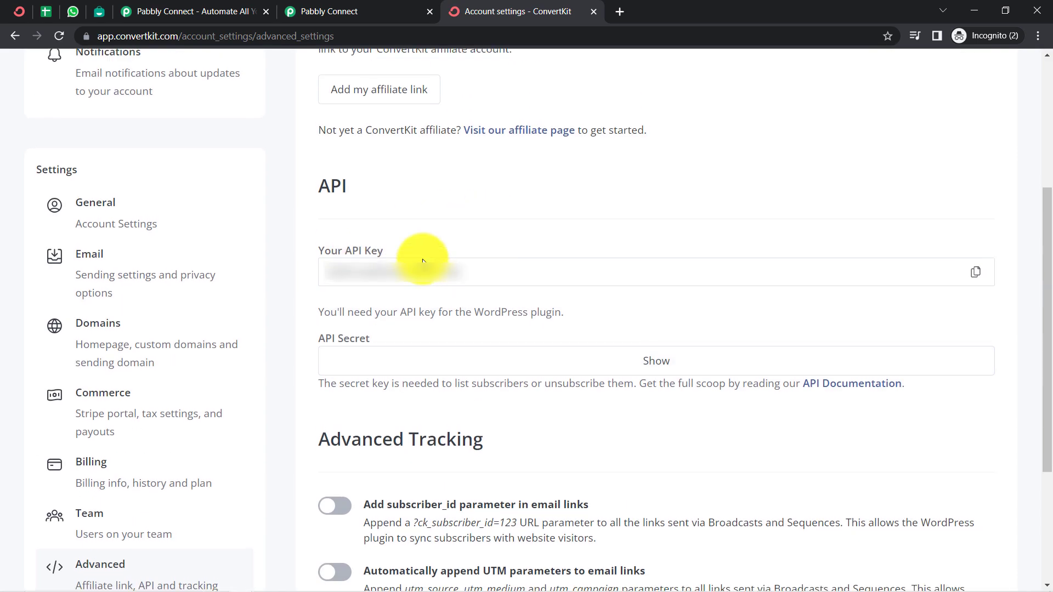
{"action": "left_click", "coordinate": [979, 278]}
{"action": "left_click", "coordinate": [340, 11]}
{"action": "left_click", "coordinate": [510, 304]}
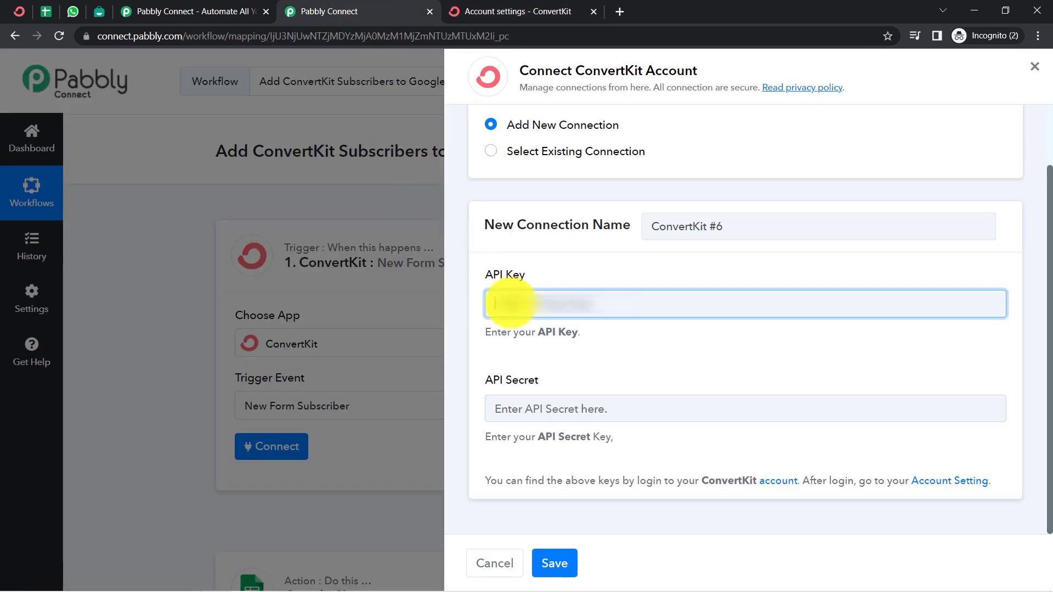
- Reveal and copy the ConvertKit API secret, then paste it into Pabbly's API Secret field
{"action": "left_click", "coordinate": [485, 11]}
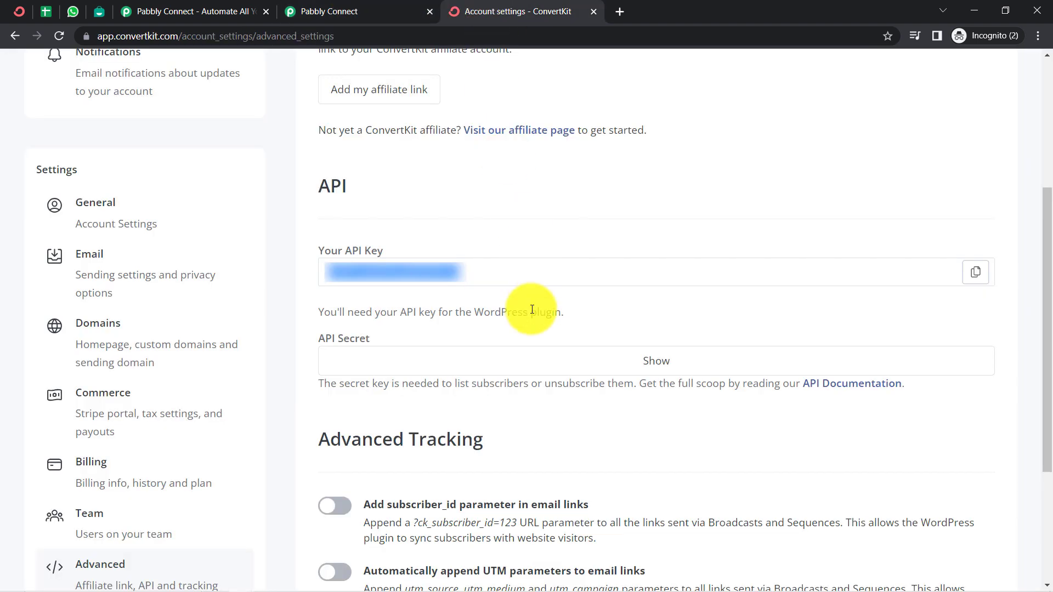
{"action": "left_click", "coordinate": [659, 360]}
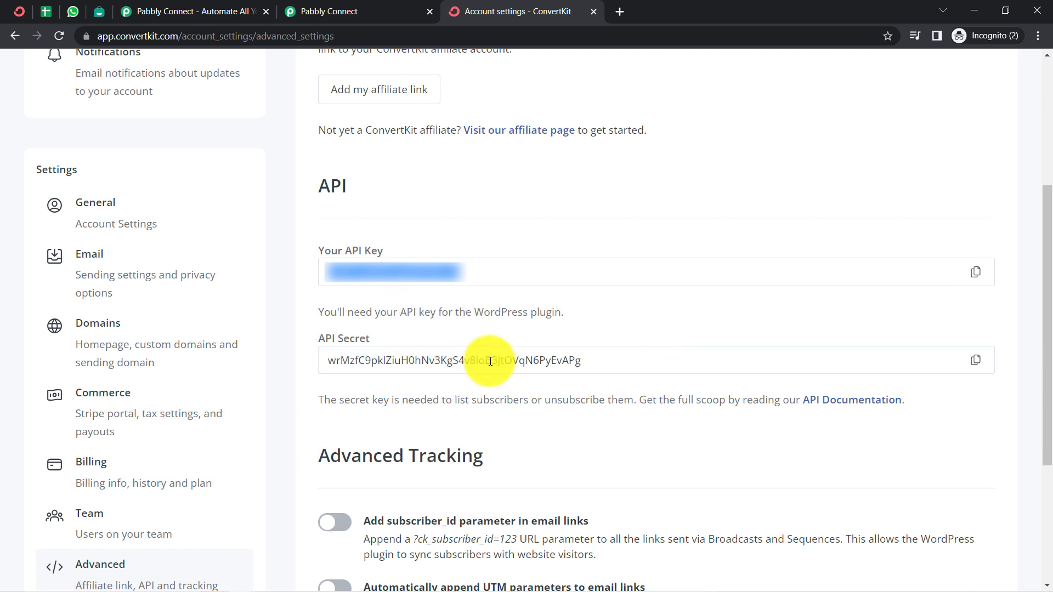
{"action": "left_click", "coordinate": [979, 359]}
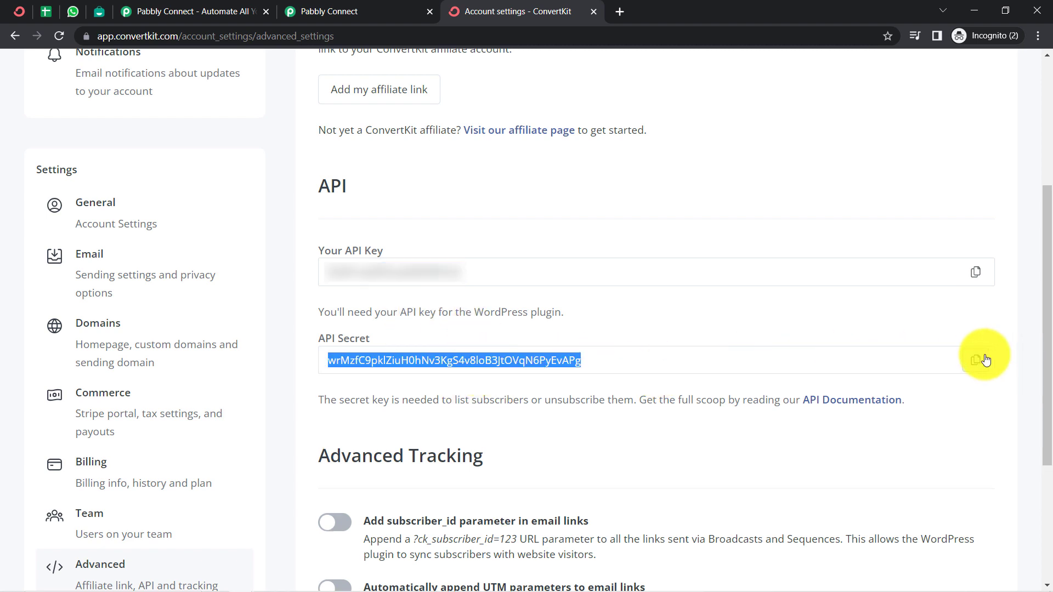
{"action": "left_click", "coordinate": [378, 5]}
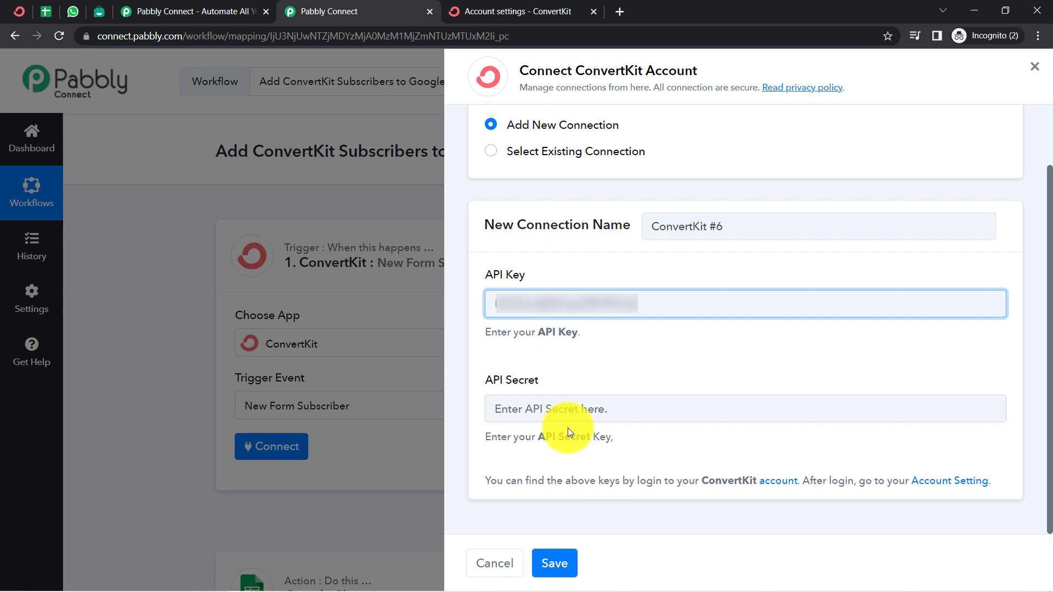
{"action": "left_click", "coordinate": [531, 407]}
{"action": "key", "text": "ctrl+v"}
- Save the ConvertKit connection, keep Abbey landing page as the form, and close ConvertKit account settings
{"action": "left_click", "coordinate": [551, 566]}
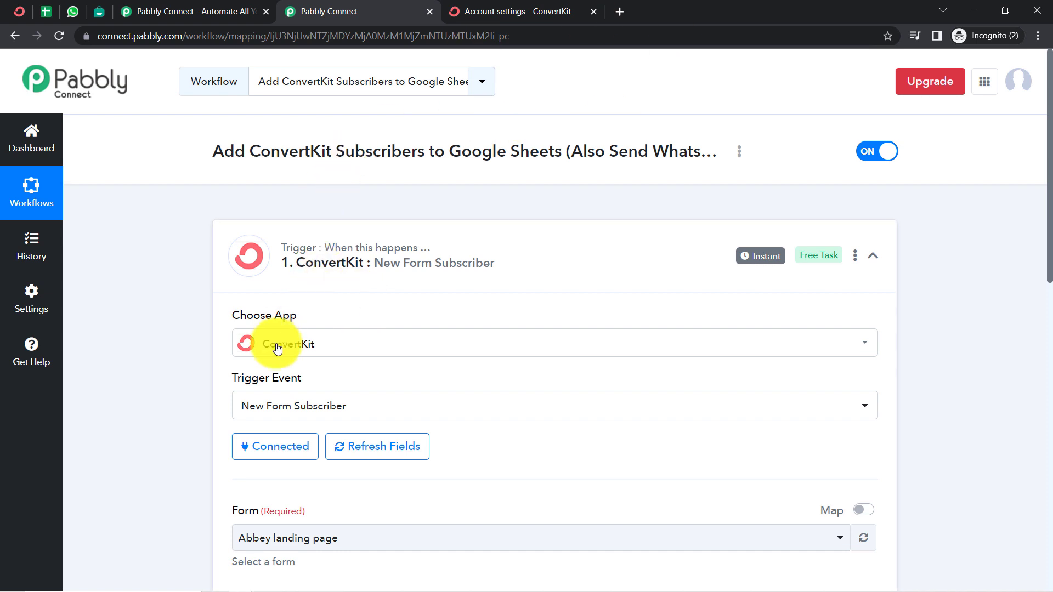
{"action": "left_click_drag", "start_coordinate": [1049, 237], "coordinate": [1050, 342]}
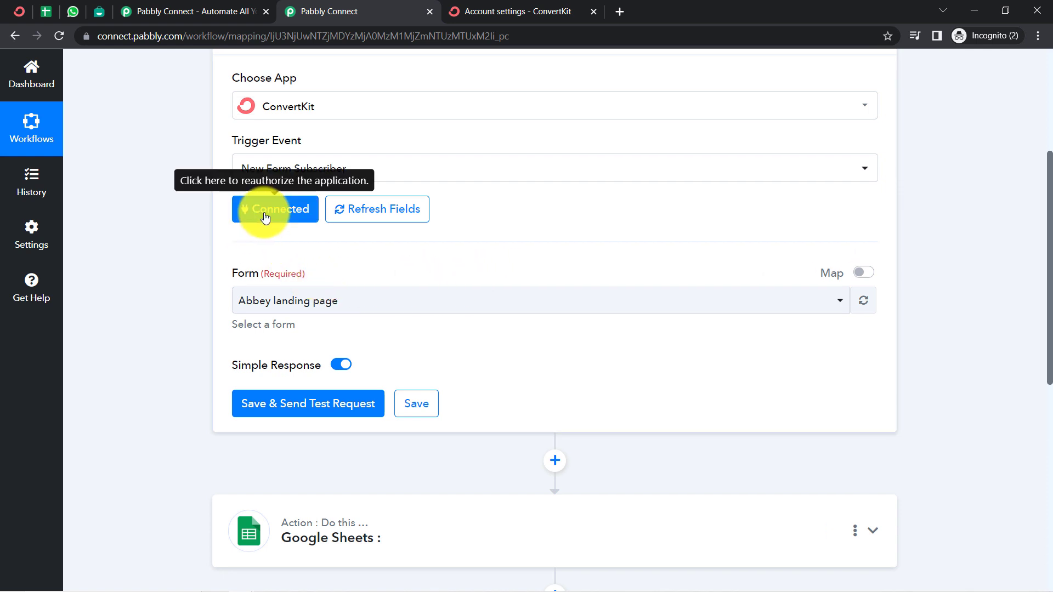
{"action": "left_click", "coordinate": [260, 307]}
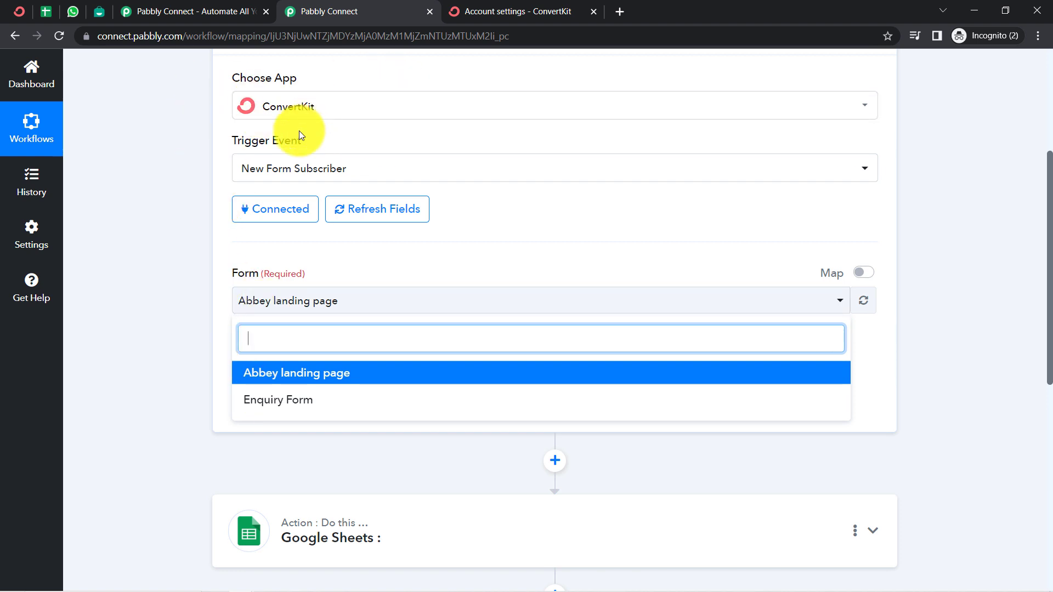
{"action": "left_click", "coordinate": [190, 295]}
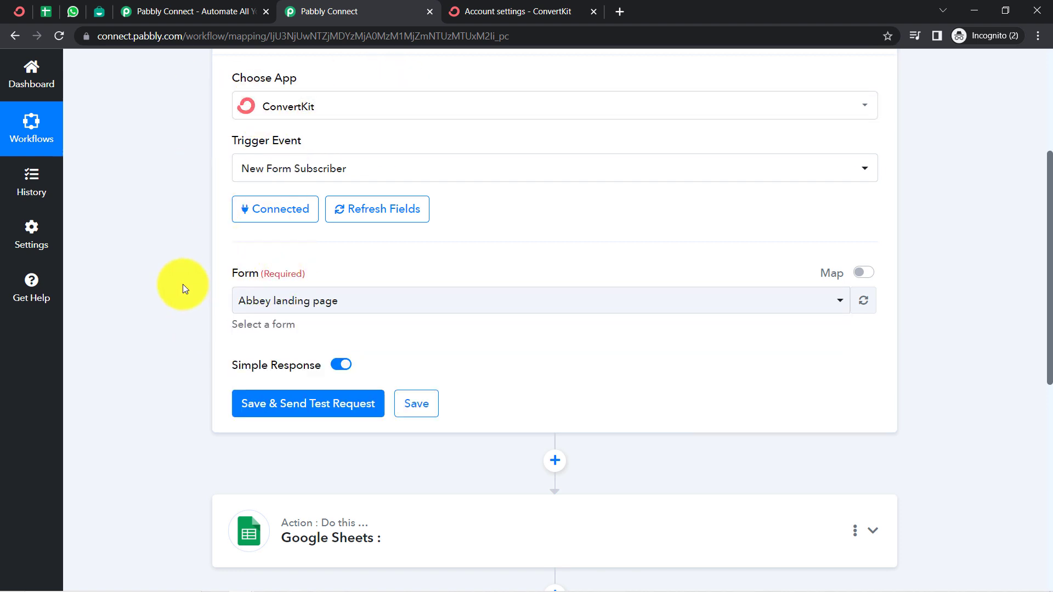
{"action": "left_click", "coordinate": [593, 11]}
{"action": "left_click", "coordinate": [18, 11]}
{"action": "left_click", "coordinate": [108, 69]}
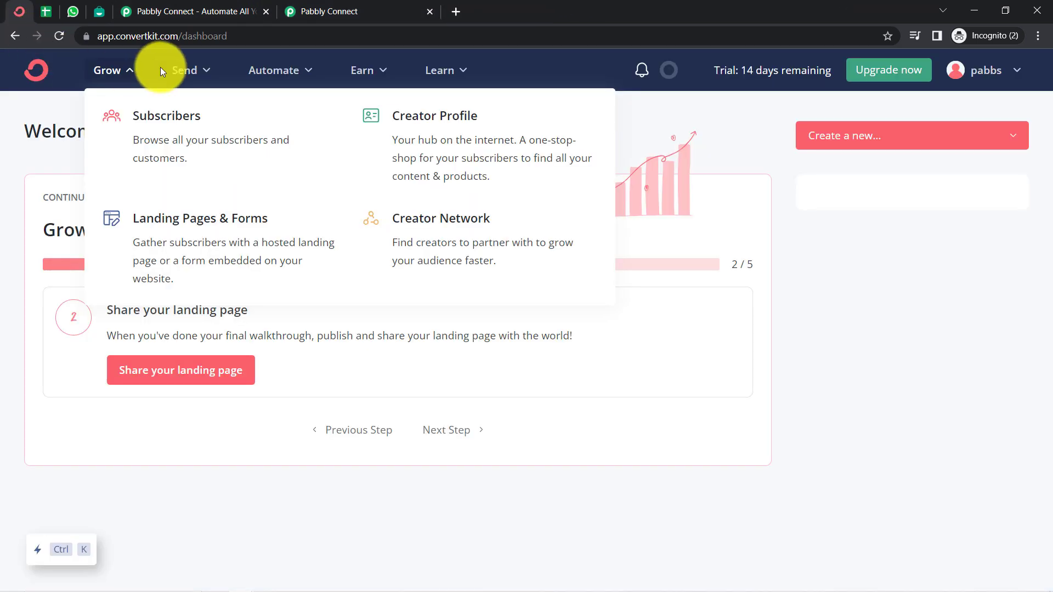
{"action": "left_click", "coordinate": [184, 225]}
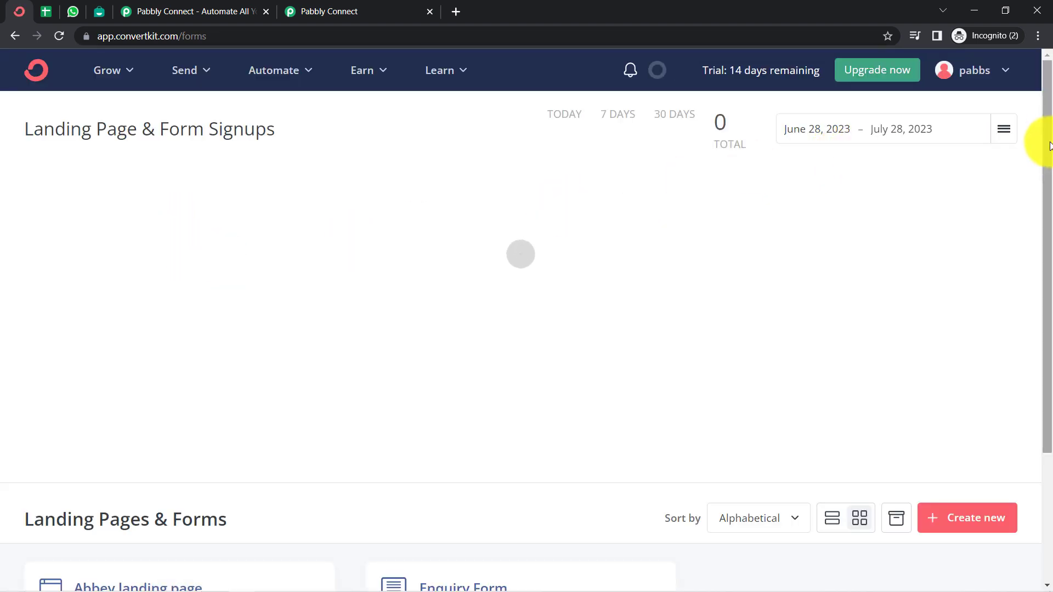
{"action": "left_click_drag", "start_coordinate": [1049, 145], "coordinate": [1045, 265]}
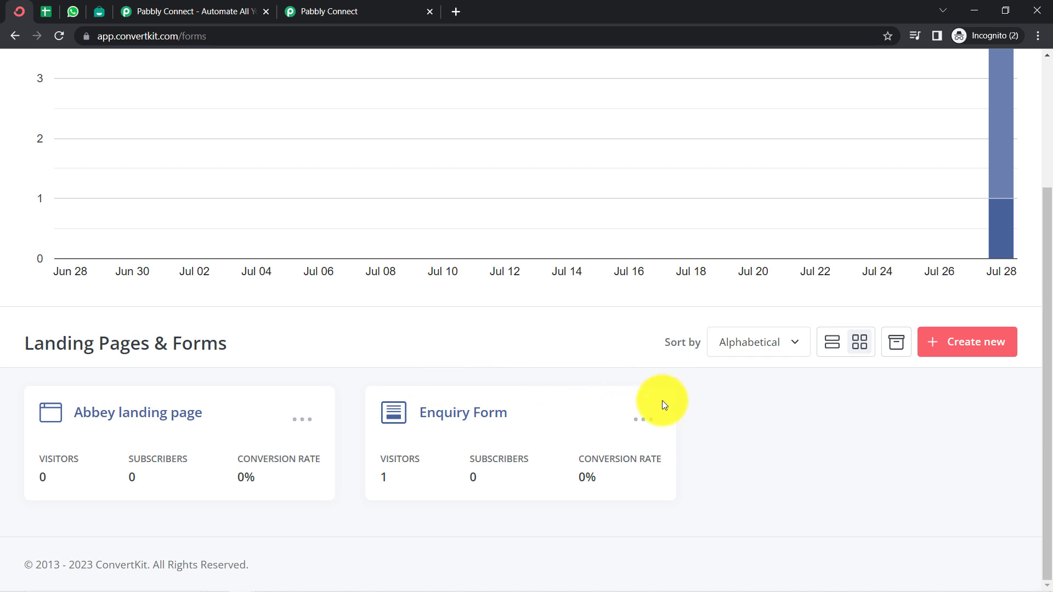
{"action": "left_click", "coordinate": [450, 412]}
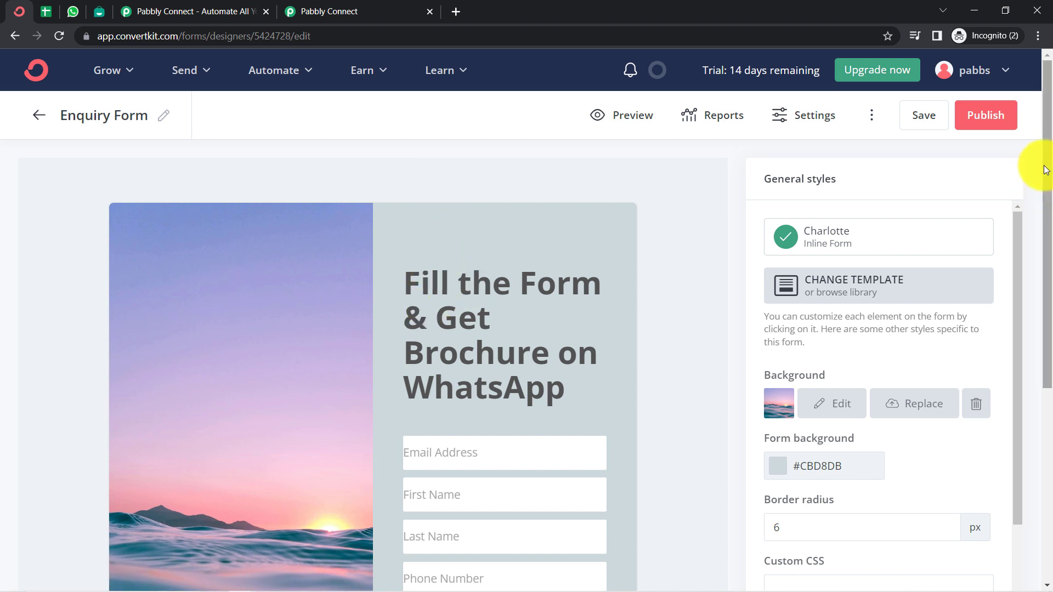
{"action": "left_click_drag", "start_coordinate": [1045, 170], "coordinate": [1048, 286]}
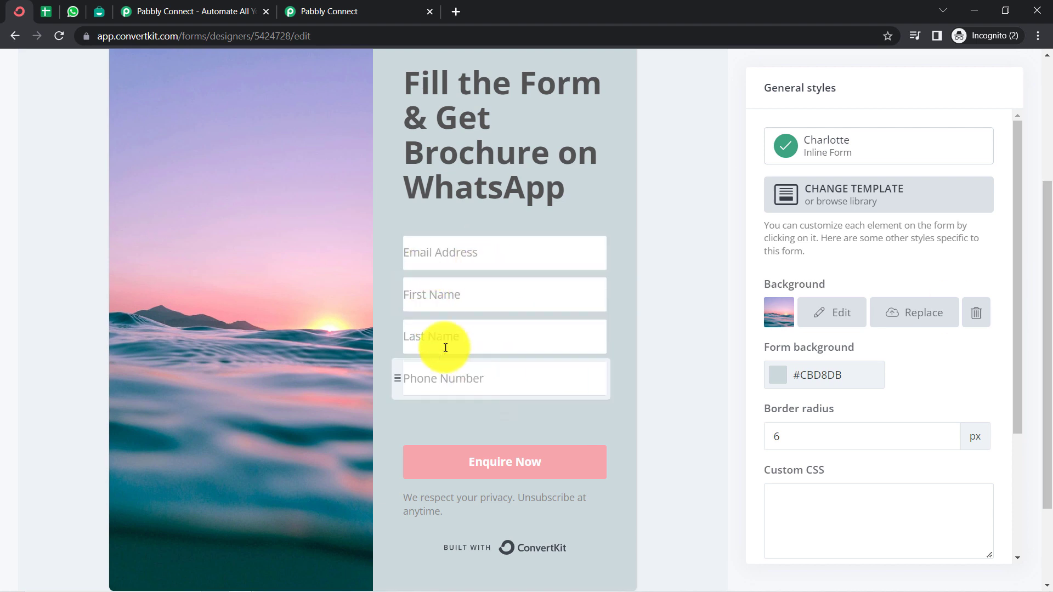
{"action": "mouse_move", "coordinate": [1046, 214]}
{"action": "left_mouse_down"}
{"action": "mouse_move", "coordinate": [1049, 189]}
{"action": "mouse_move", "coordinate": [1037, 207]}
{"action": "left_mouse_up"}
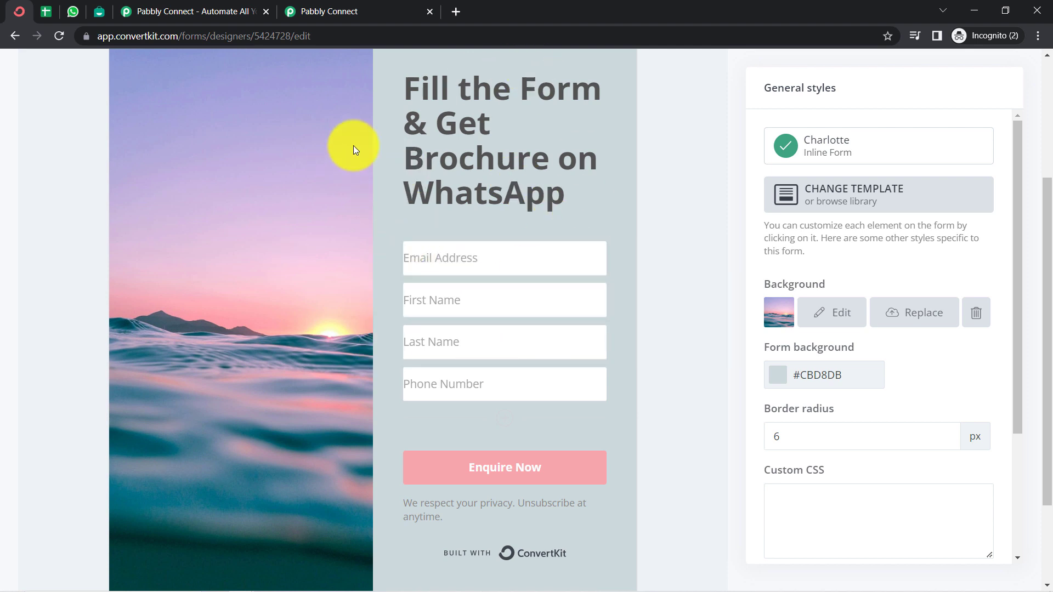
{"action": "left_click", "coordinate": [42, 14]}
{"action": "left_click", "coordinate": [69, 9]}
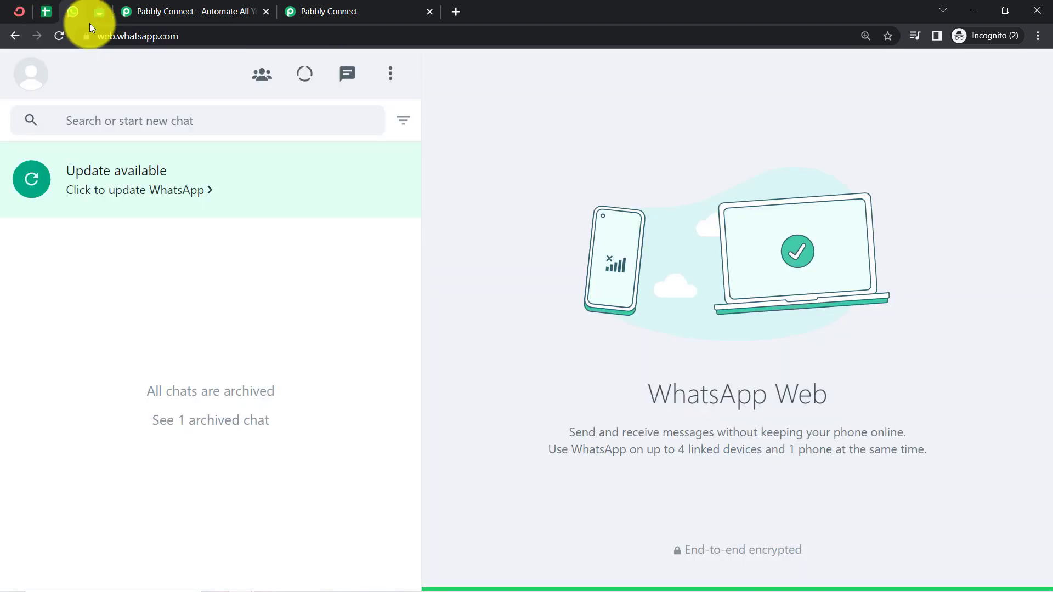
{"action": "left_click", "coordinate": [16, 11]}
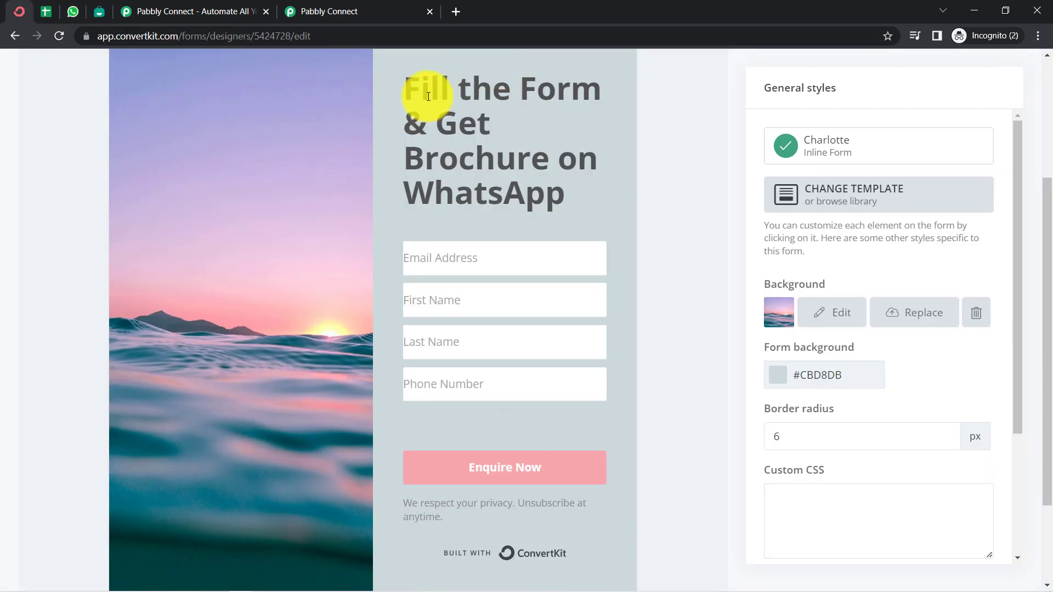
{"action": "left_click_drag", "start_coordinate": [420, 95], "coordinate": [503, 195]}
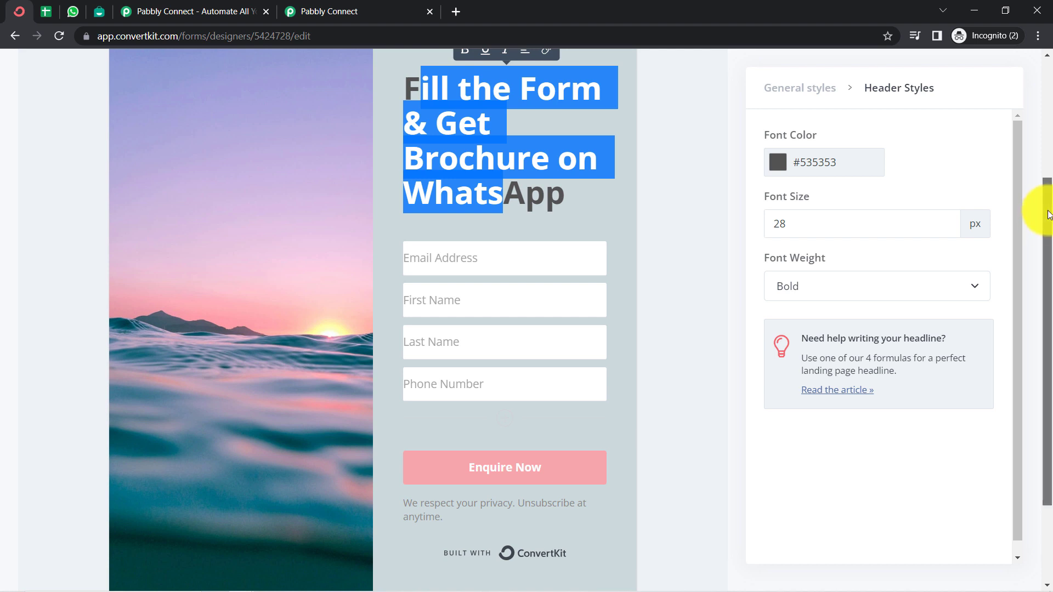
{"action": "left_click_drag", "start_coordinate": [1049, 221], "coordinate": [1044, 116]}
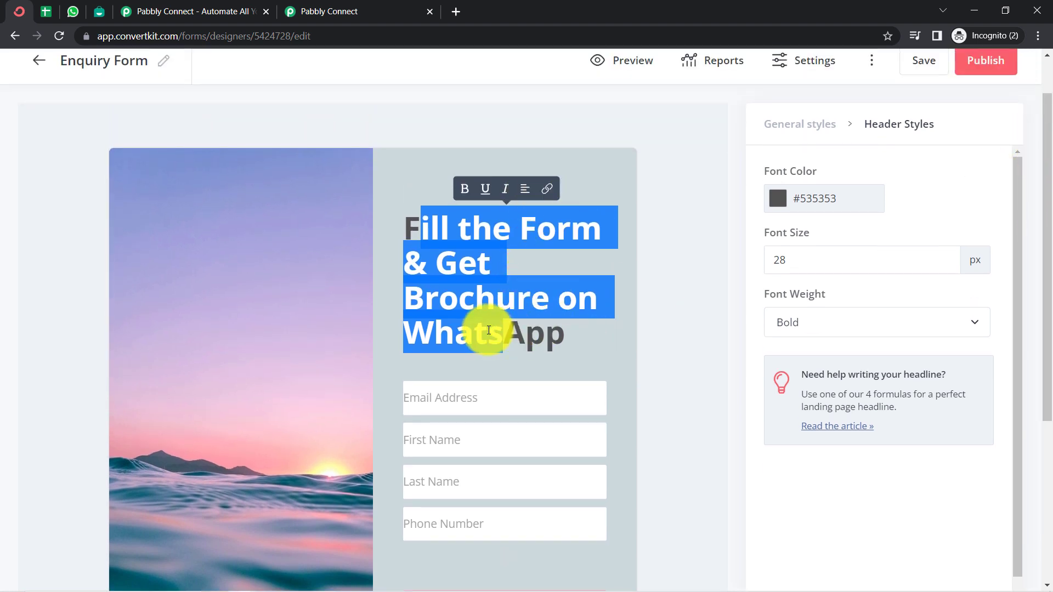
{"action": "left_click", "coordinate": [477, 298]}
{"action": "double_click", "coordinate": [477, 298]}
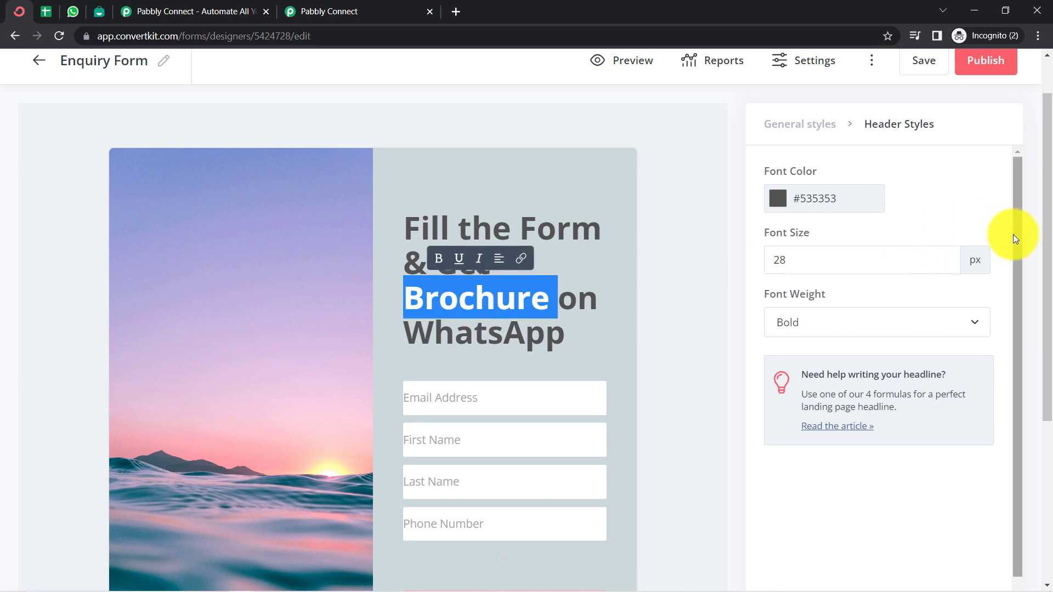
{"action": "scroll", "coordinate": [1046, 220], "scroll_direction": "up", "scroll_amount": 1}
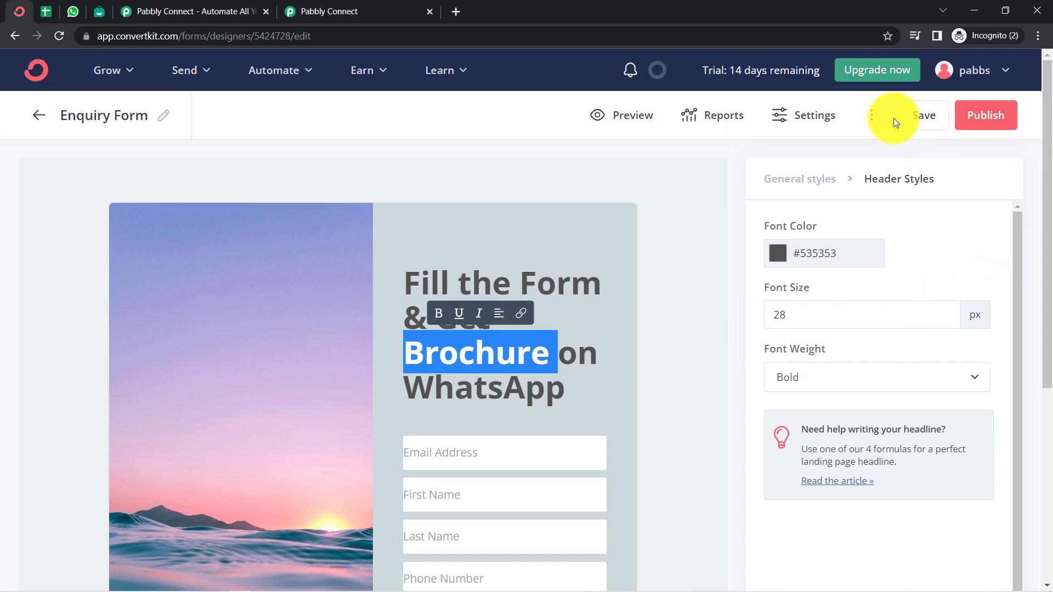
- Publish the Enquiry Form, copy its hosted share link and load it in a new tab
{"action": "left_click", "coordinate": [981, 123]}
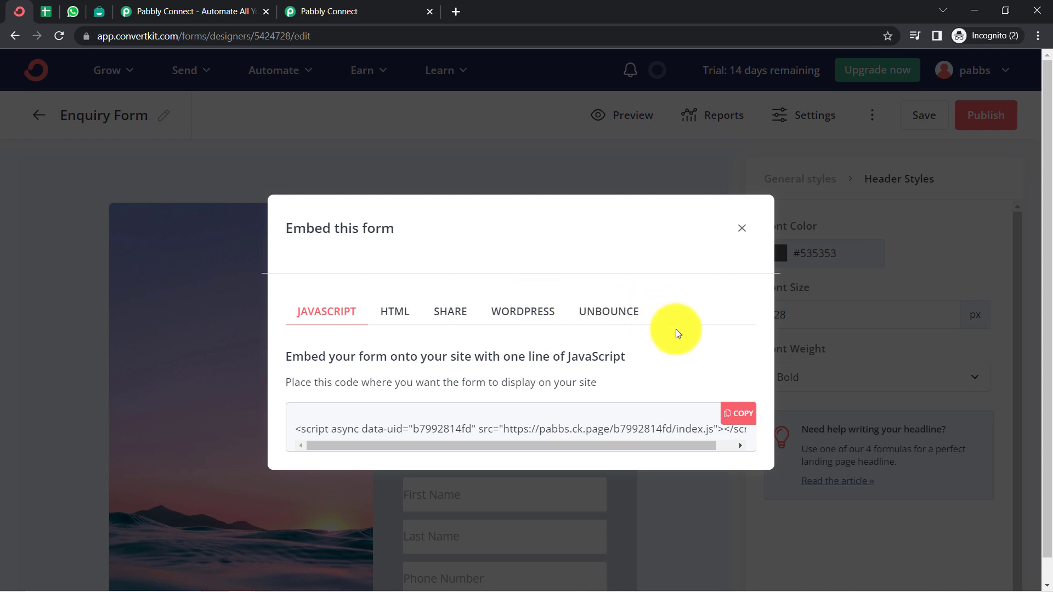
{"action": "left_click", "coordinate": [455, 322]}
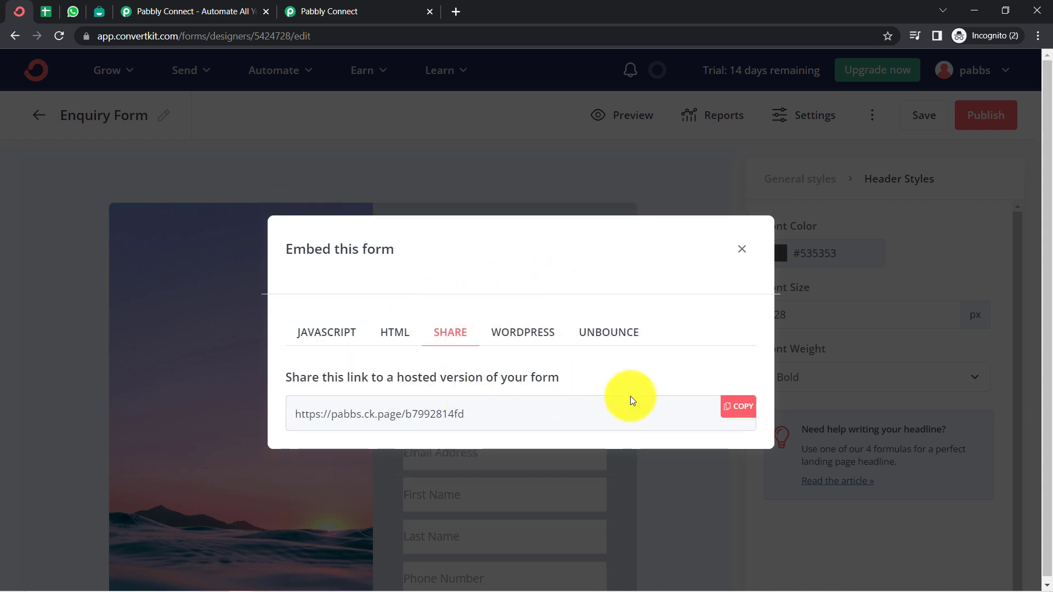
{"action": "left_click", "coordinate": [736, 412]}
{"action": "left_click", "coordinate": [455, 11]}
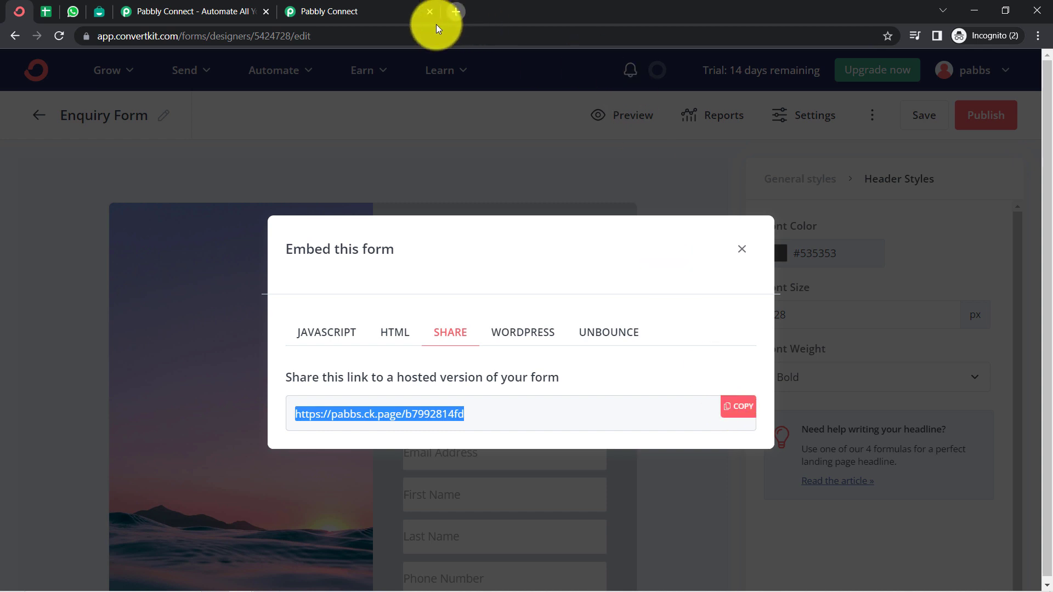
{"action": "key", "text": "ctrl+v"}
{"action": "key", "text": "Return"}
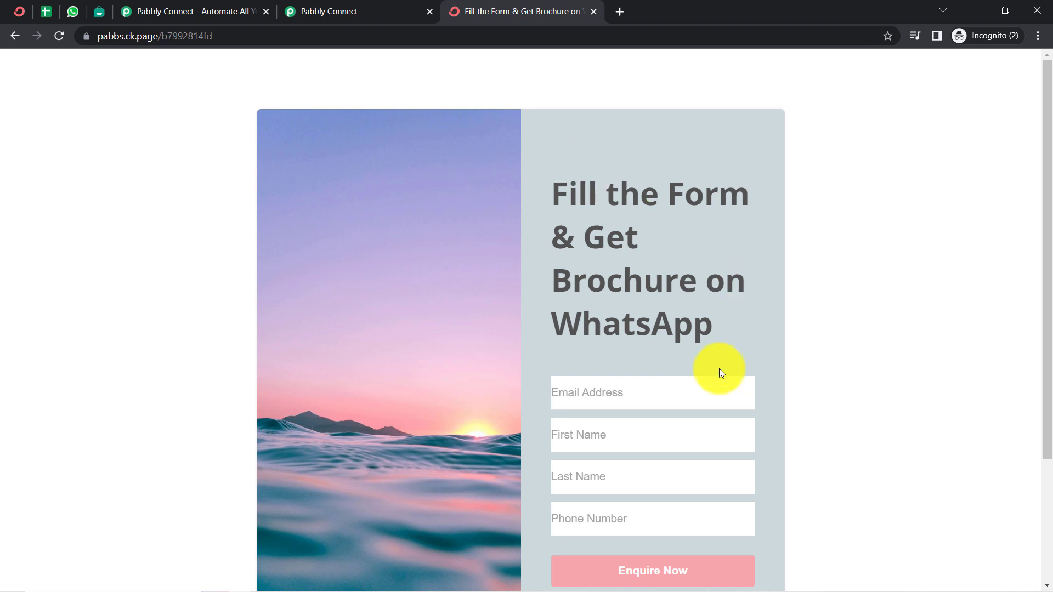
- Fill the hosted form with a test email, first name, last name and phone, then submit via Enquire Now
{"action": "left_click_drag", "start_coordinate": [1049, 178], "coordinate": [1043, 252]}
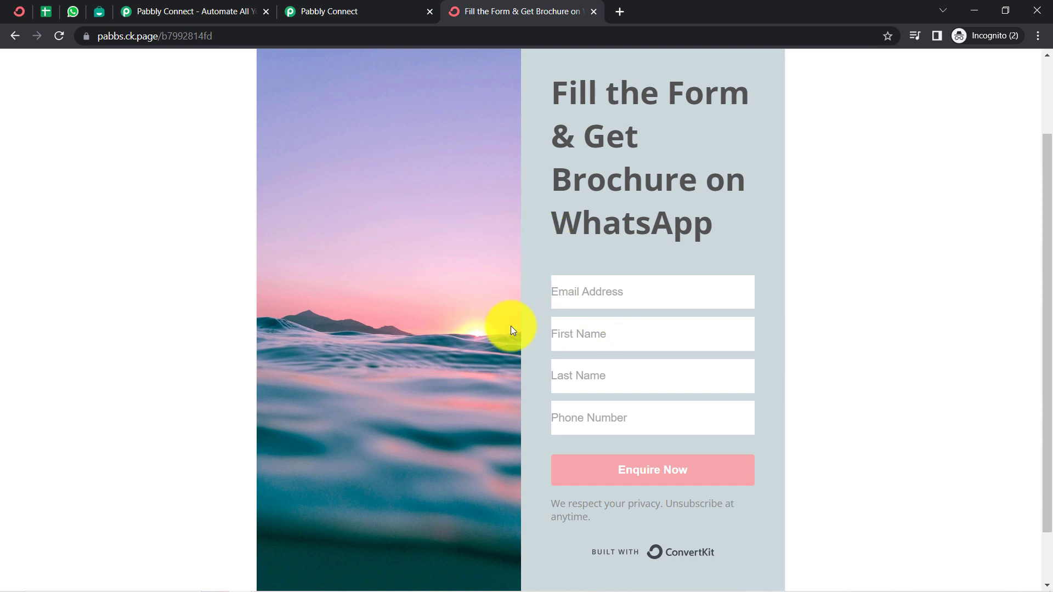
{"action": "left_click", "coordinate": [609, 295]}
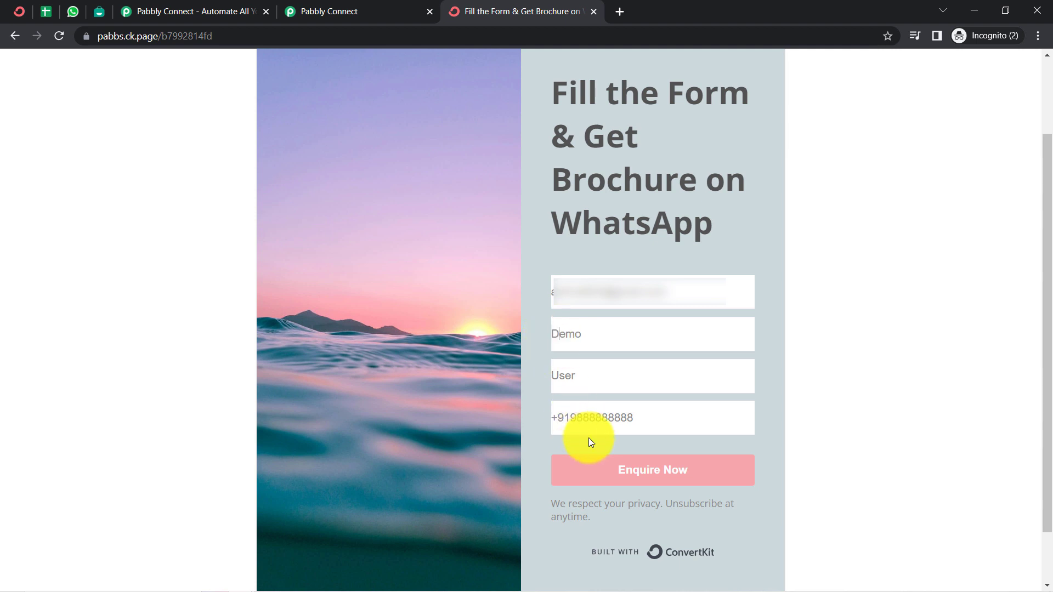
{"action": "left_click", "coordinate": [658, 474]}
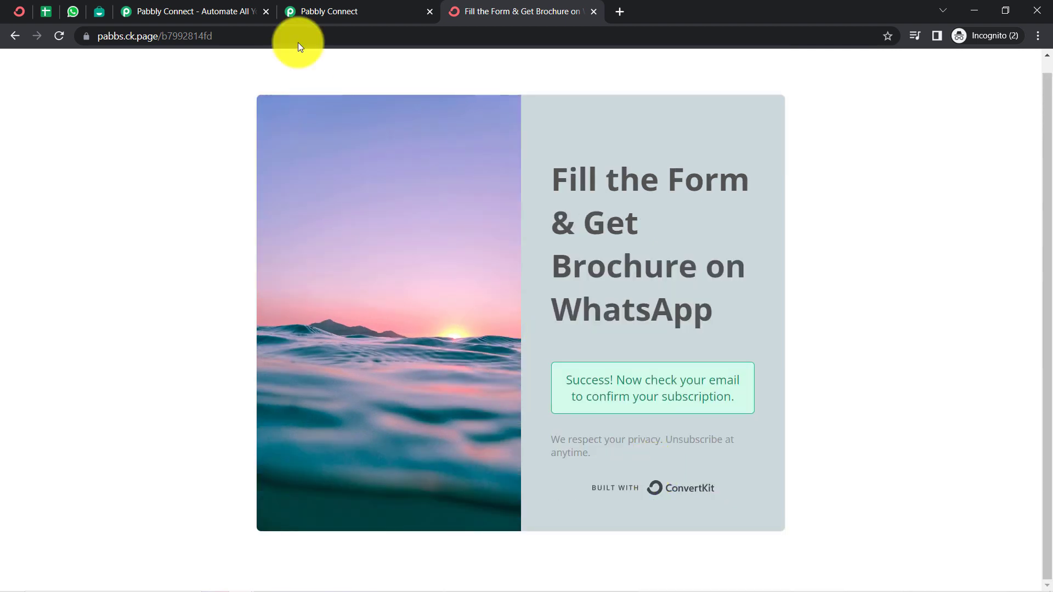
- Save the trigger for a test request and choose Enquiry Form as its ConvertKit form
{"action": "left_click", "coordinate": [316, 11]}
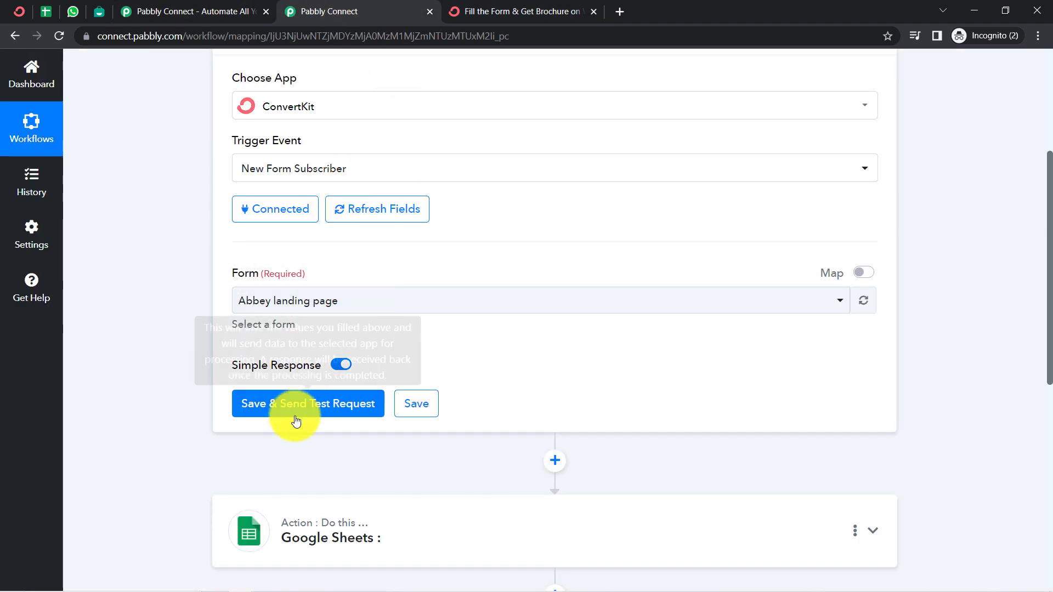
{"action": "left_click", "coordinate": [272, 412]}
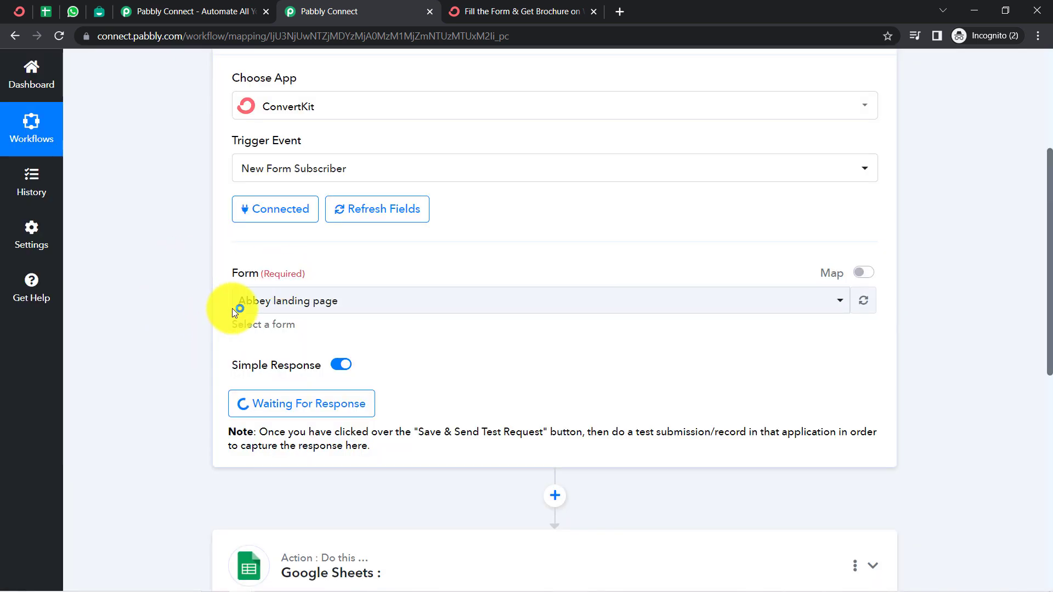
{"action": "left_click", "coordinate": [245, 305]}
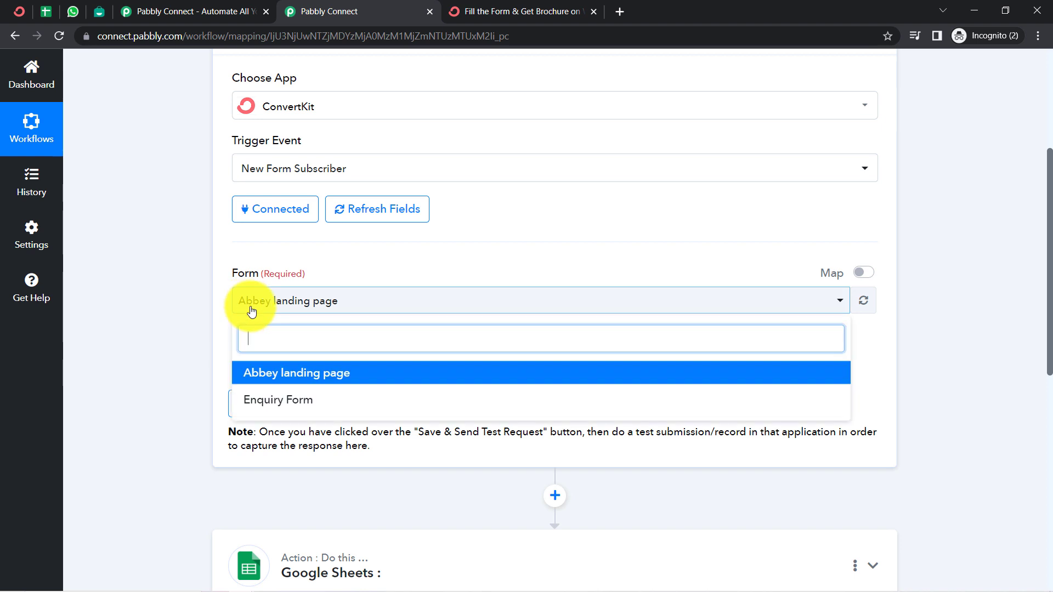
{"action": "left_click", "coordinate": [259, 400]}
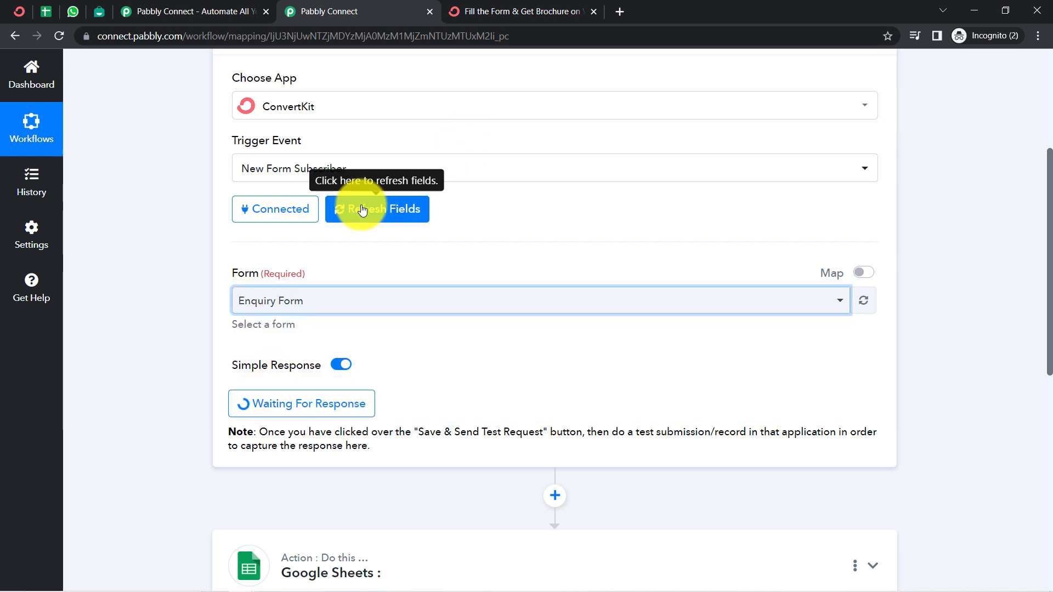
- Review the ConvertKit connection panel, then check the form success page and waiting workflow tabs
{"action": "left_click", "coordinate": [296, 211]}
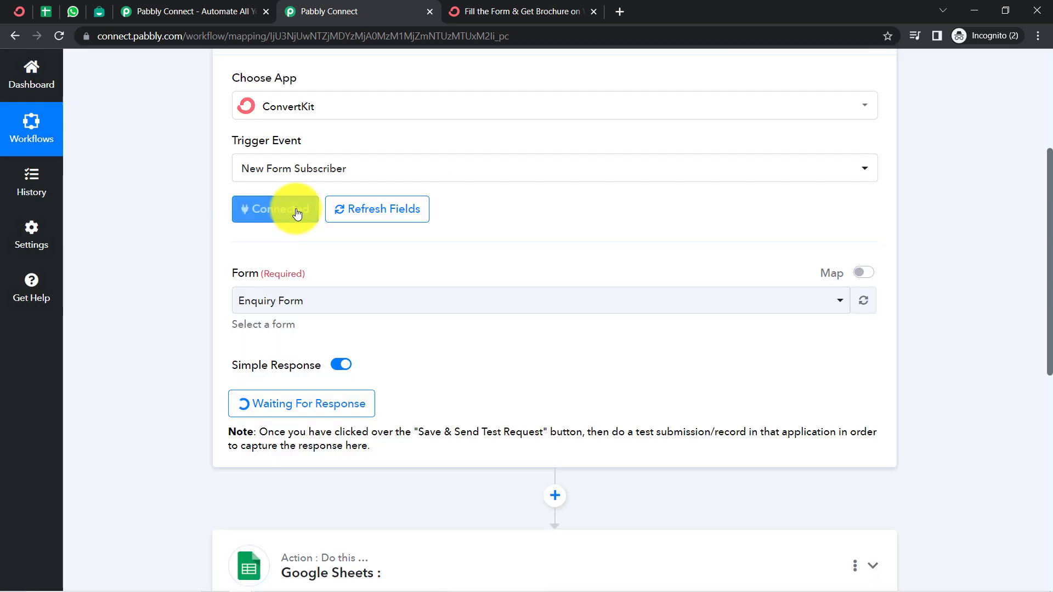
{"action": "left_click", "coordinate": [296, 211]}
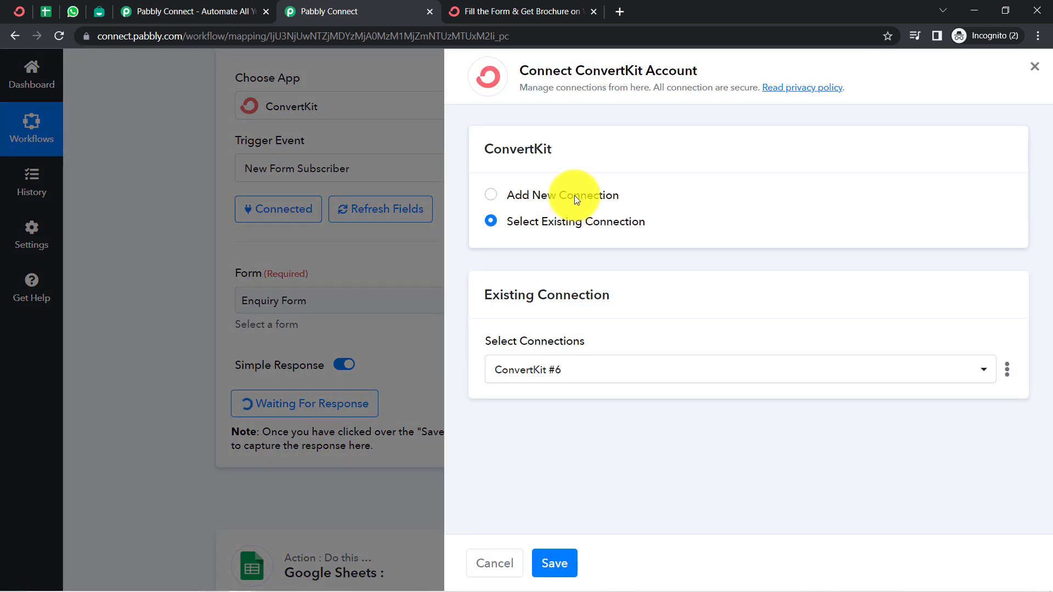
{"action": "left_click", "coordinate": [574, 195]}
{"action": "left_click", "coordinate": [366, 228]}
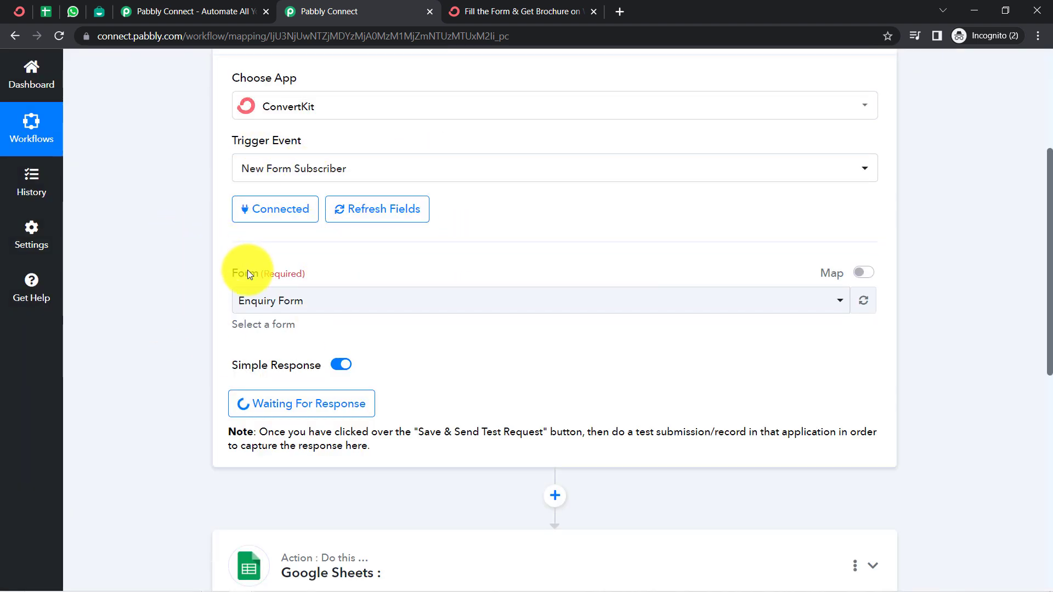
{"action": "left_click", "coordinate": [526, 8]}
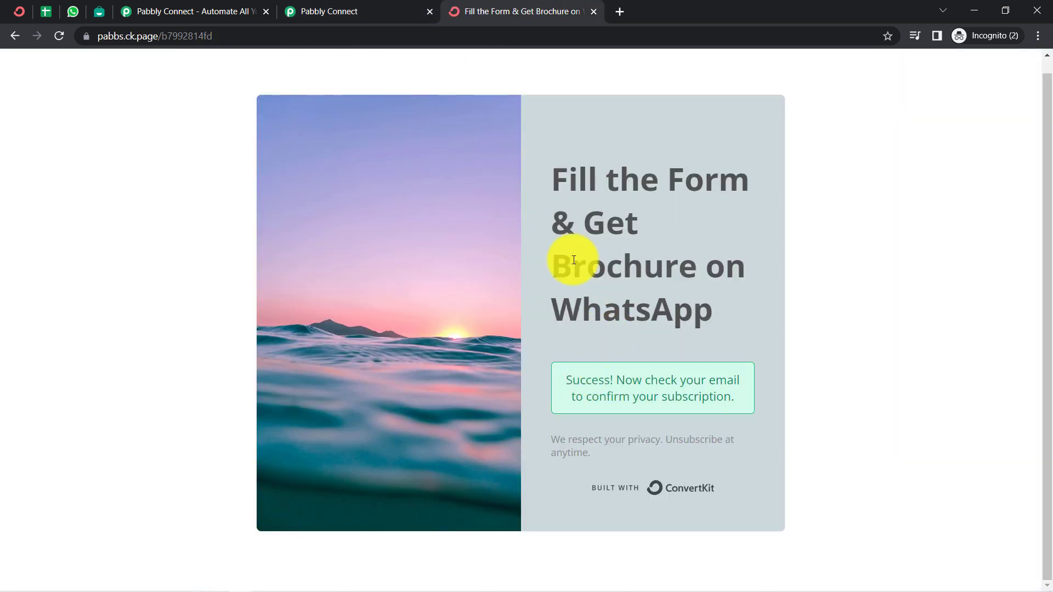
{"action": "left_click", "coordinate": [330, 10]}
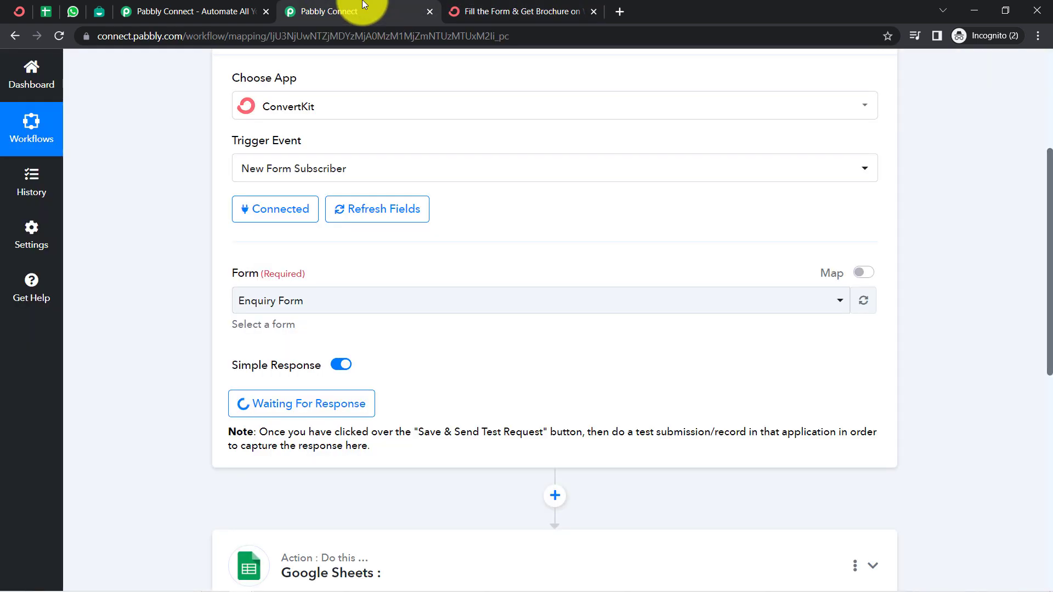
{"action": "left_click", "coordinate": [515, 11]}
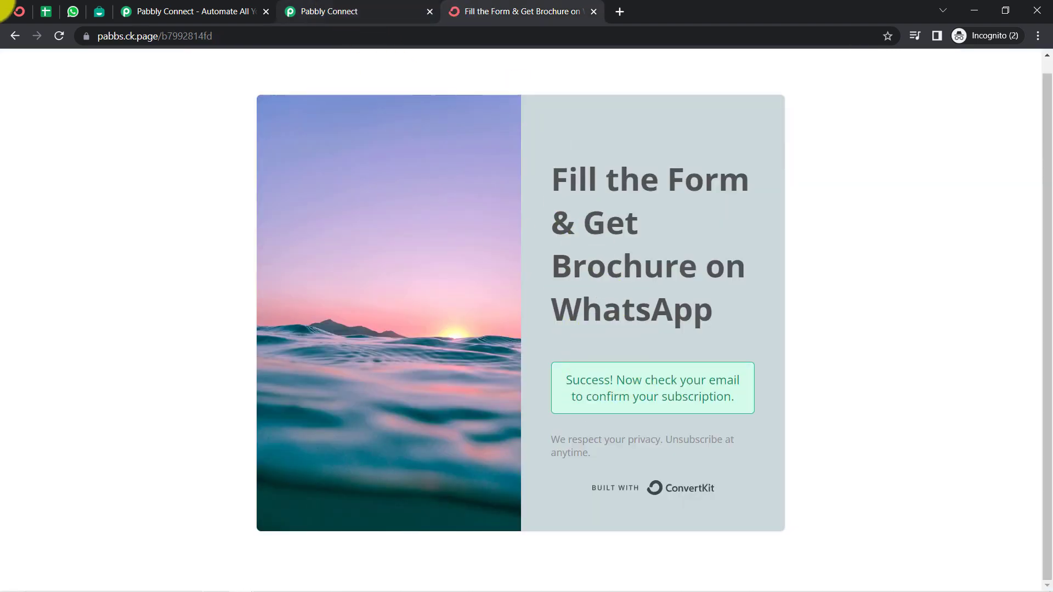
- Open the ConvertKit confirmation email in Gmail's Updates tab and confirm the subscription
{"action": "mouse_move", "coordinate": [251, 564]}
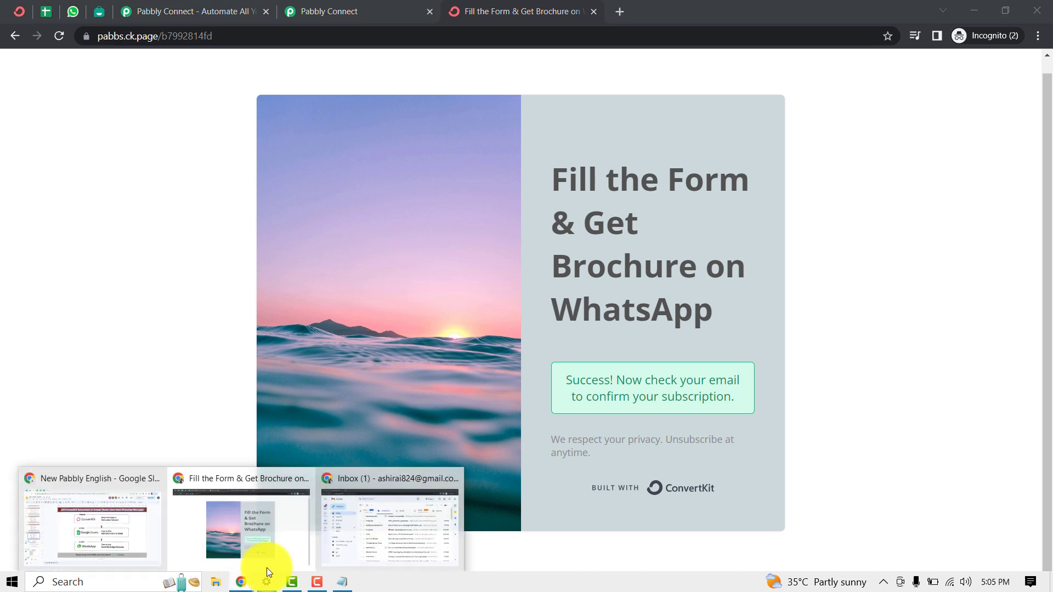
{"action": "left_click", "coordinate": [373, 544]}
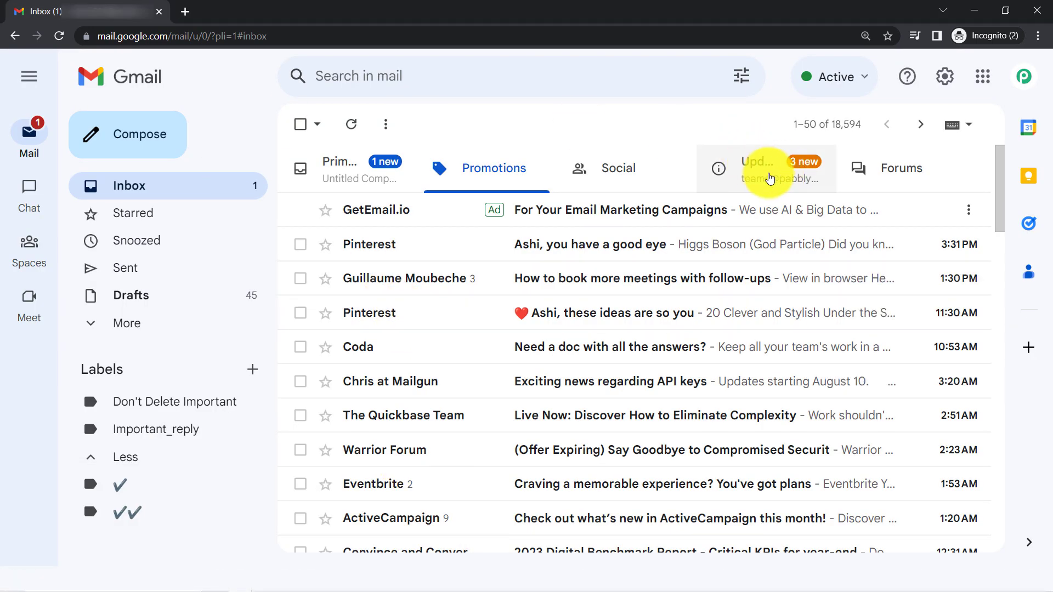
{"action": "left_click", "coordinate": [769, 175]}
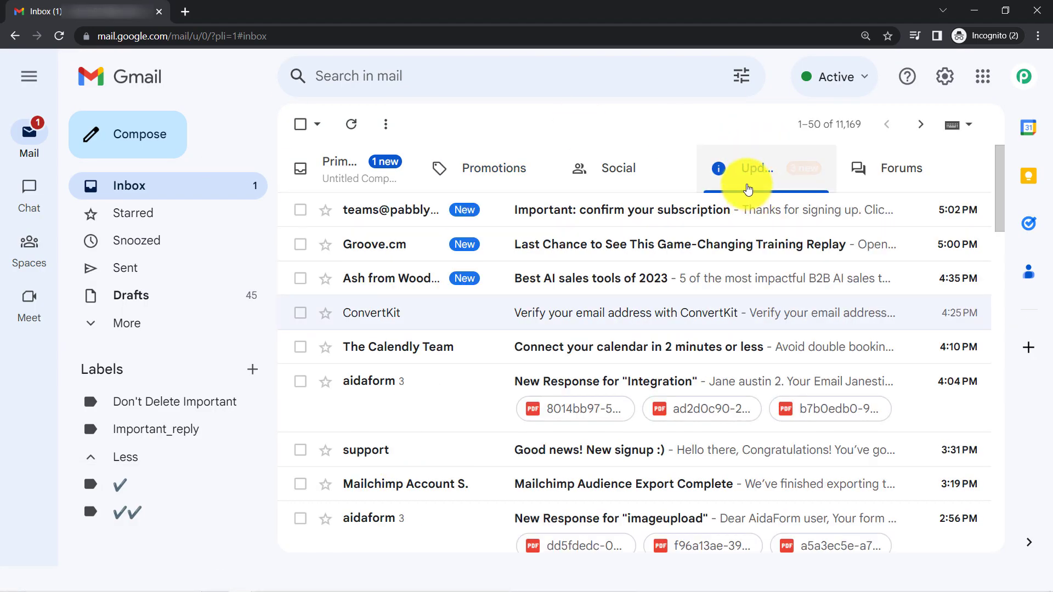
{"action": "left_click", "coordinate": [655, 213]}
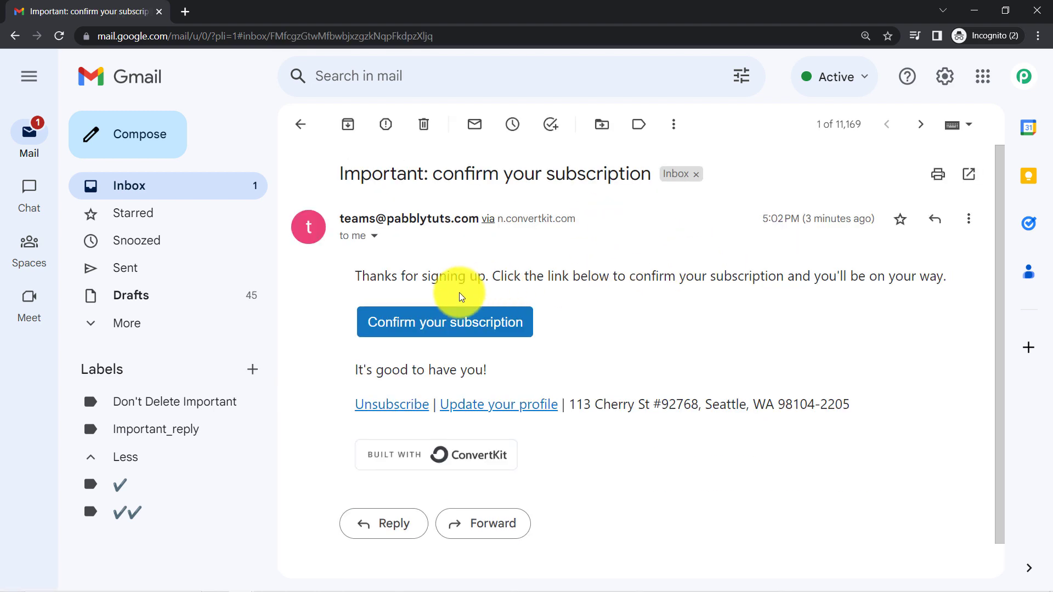
{"action": "left_click", "coordinate": [459, 322]}
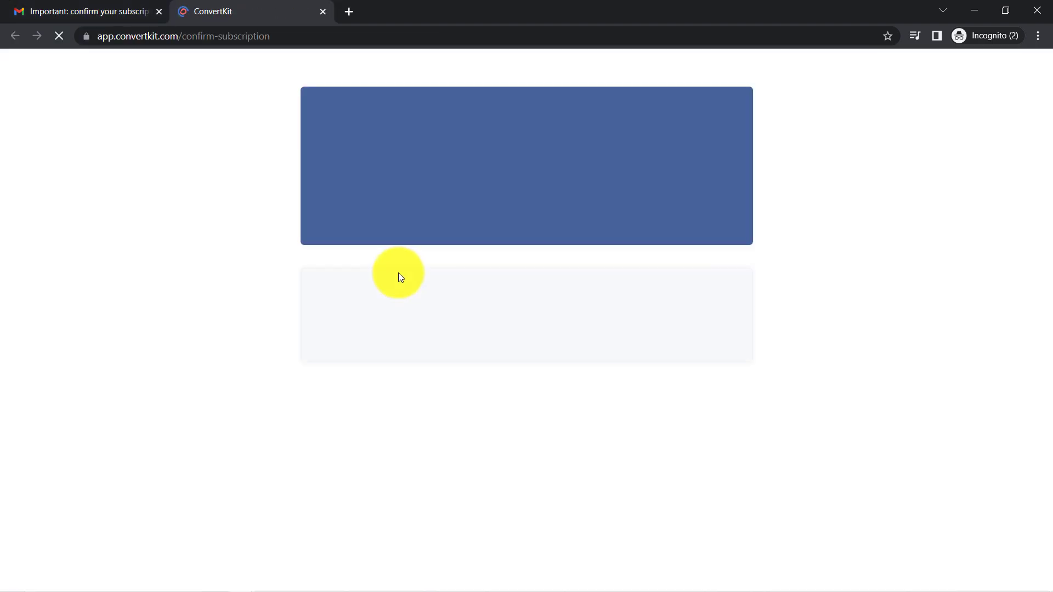
{"action": "left_click_drag", "start_coordinate": [370, 148], "coordinate": [557, 159]}
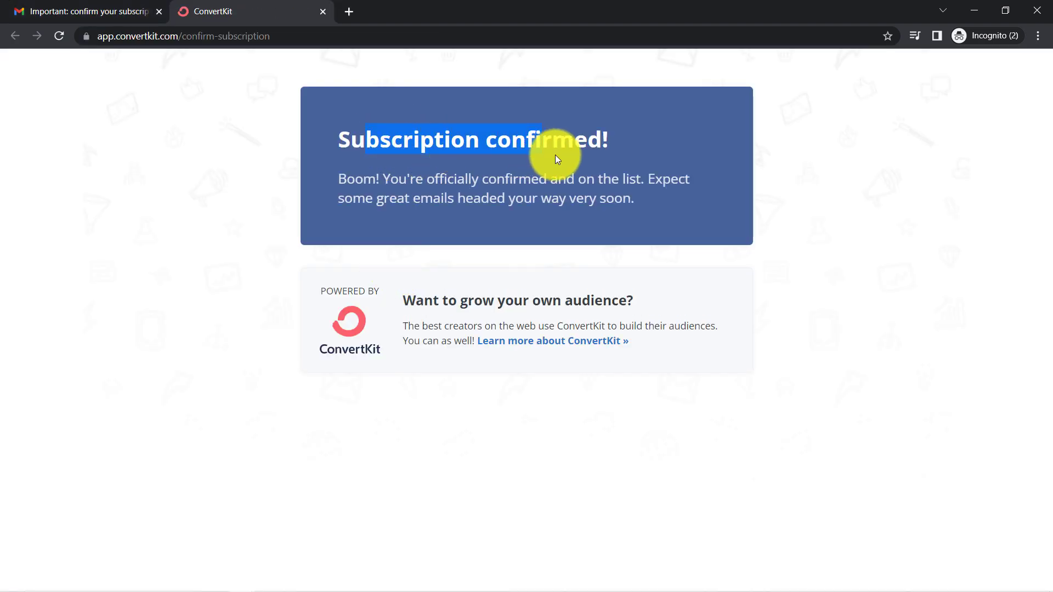
{"action": "mouse_move", "coordinate": [324, 578]}
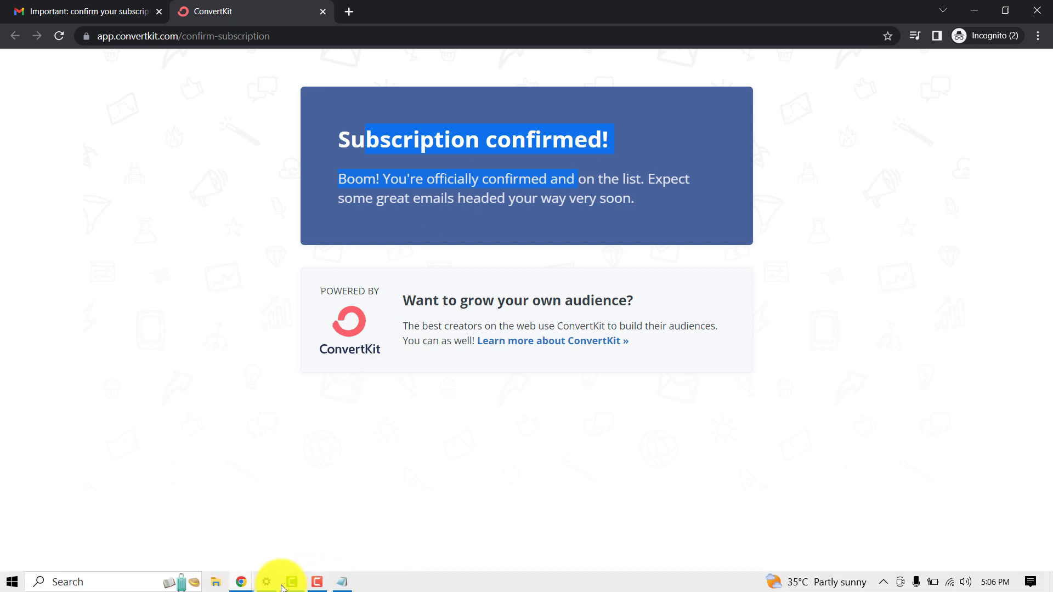
{"action": "left_click", "coordinate": [245, 583]}
- Open ConvertKit's Grow > Subscribers list from the forms dashboard
{"action": "left_click", "coordinate": [231, 555]}
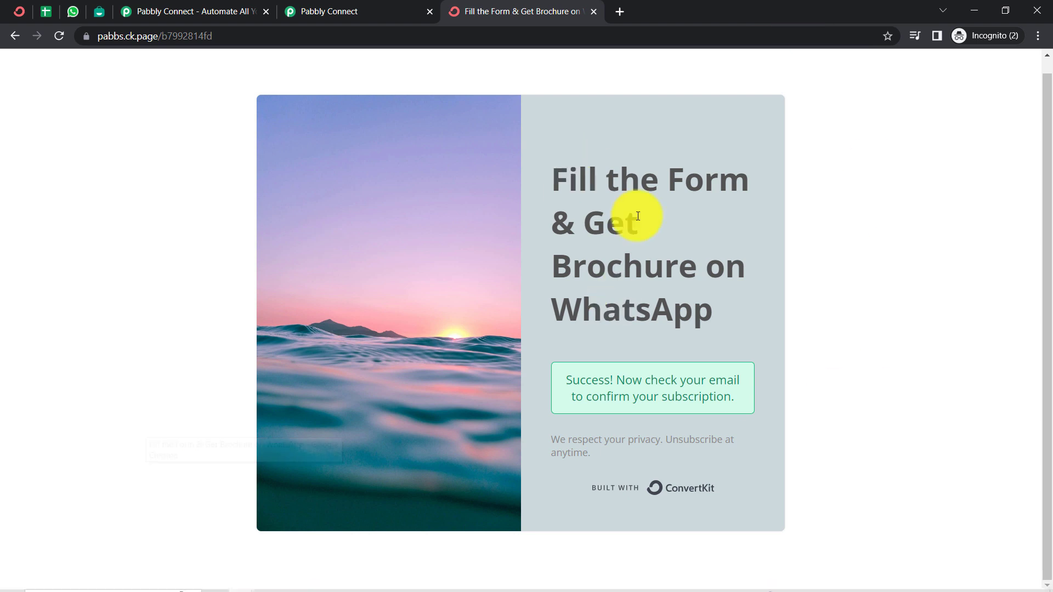
{"action": "left_click", "coordinate": [21, 7]}
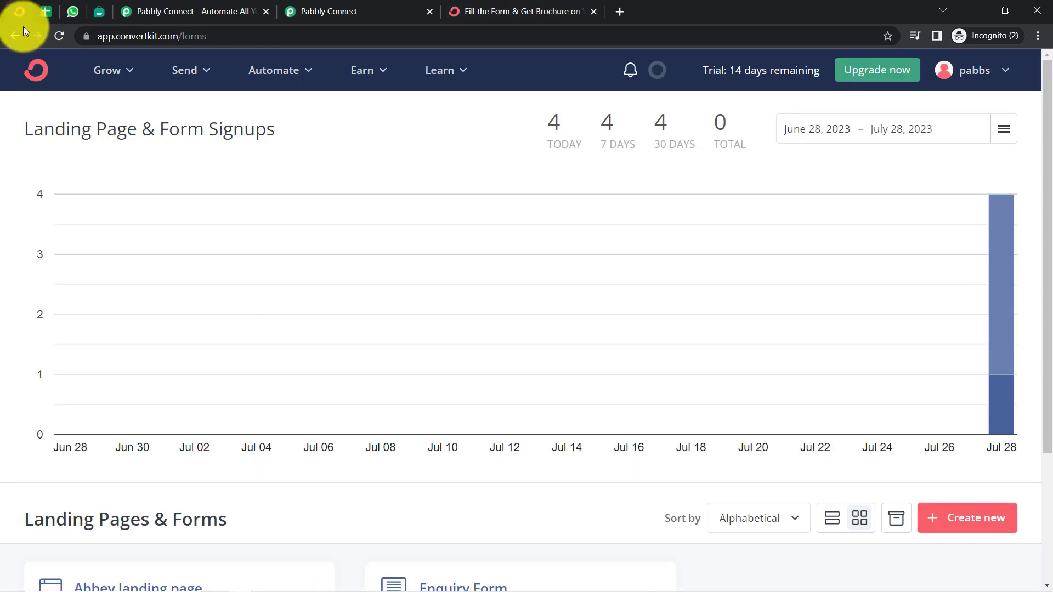
{"action": "left_click", "coordinate": [119, 80]}
{"action": "left_click", "coordinate": [150, 122]}
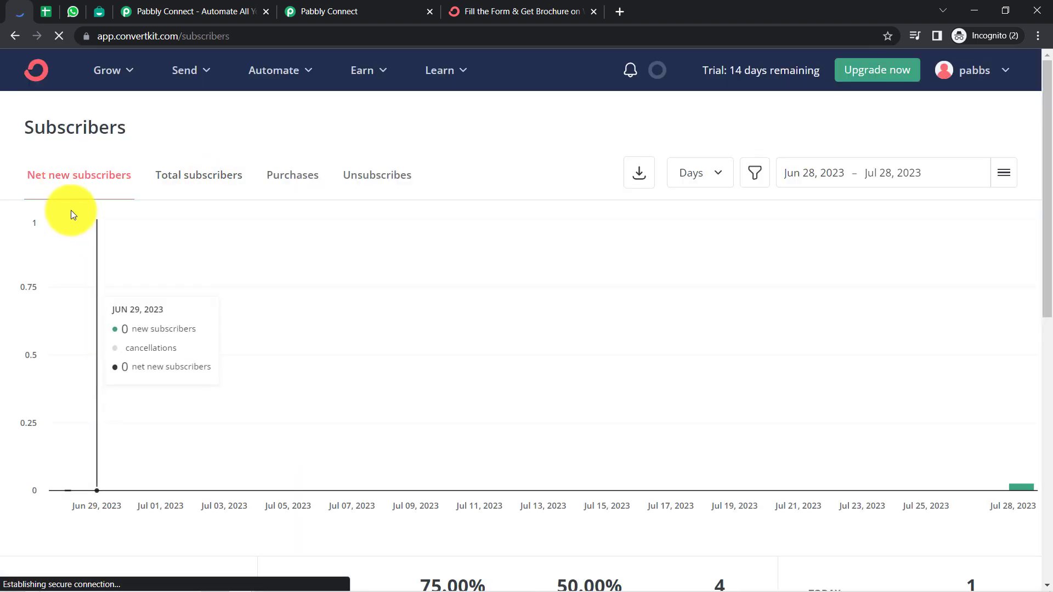
- Check the test subscriber in Confirmed Subscribers, then return to the Pabbly Connect trigger
{"action": "scroll", "coordinate": [100, 329], "scroll_direction": "down", "scroll_amount": 6}
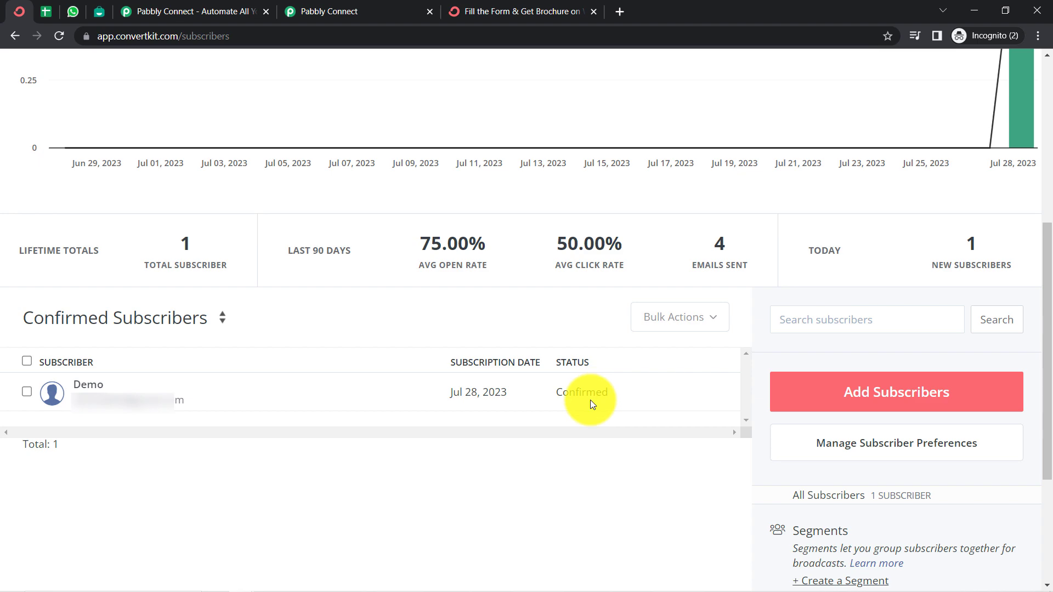
{"action": "scroll", "coordinate": [241, 186], "scroll_direction": "down", "scroll_amount": 1}
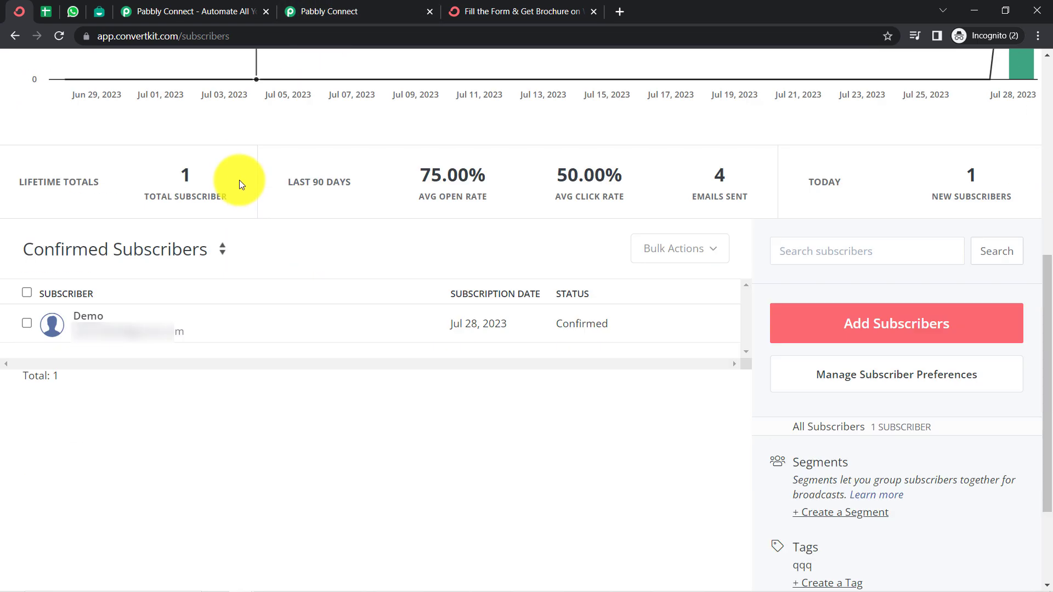
{"action": "scroll", "coordinate": [239, 180], "scroll_direction": "up", "scroll_amount": 6}
{"action": "scroll", "coordinate": [239, 179], "scroll_direction": "down", "scroll_amount": 2}
{"action": "left_click", "coordinate": [309, 7]}
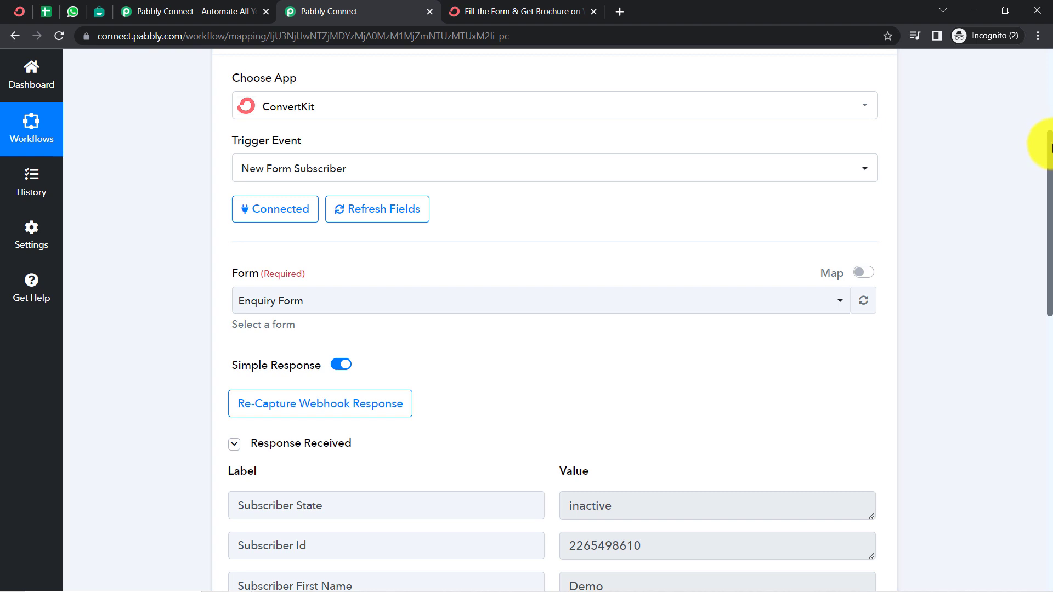
{"action": "left_click_drag", "start_coordinate": [1050, 146], "coordinate": [1042, 211]}
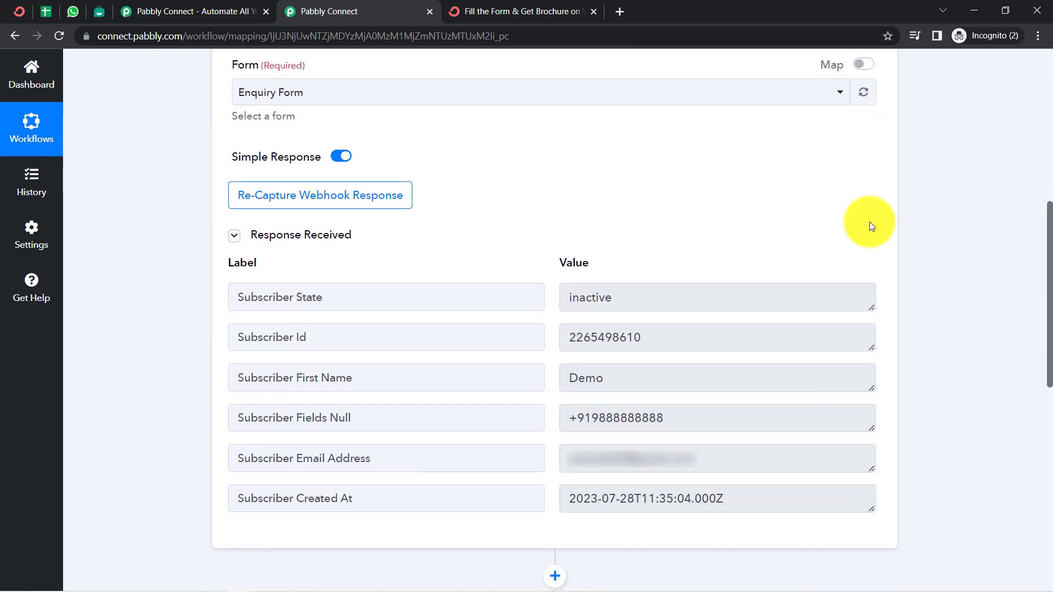
{"action": "left_click", "coordinate": [301, 242]}
{"action": "left_click", "coordinate": [301, 243]}
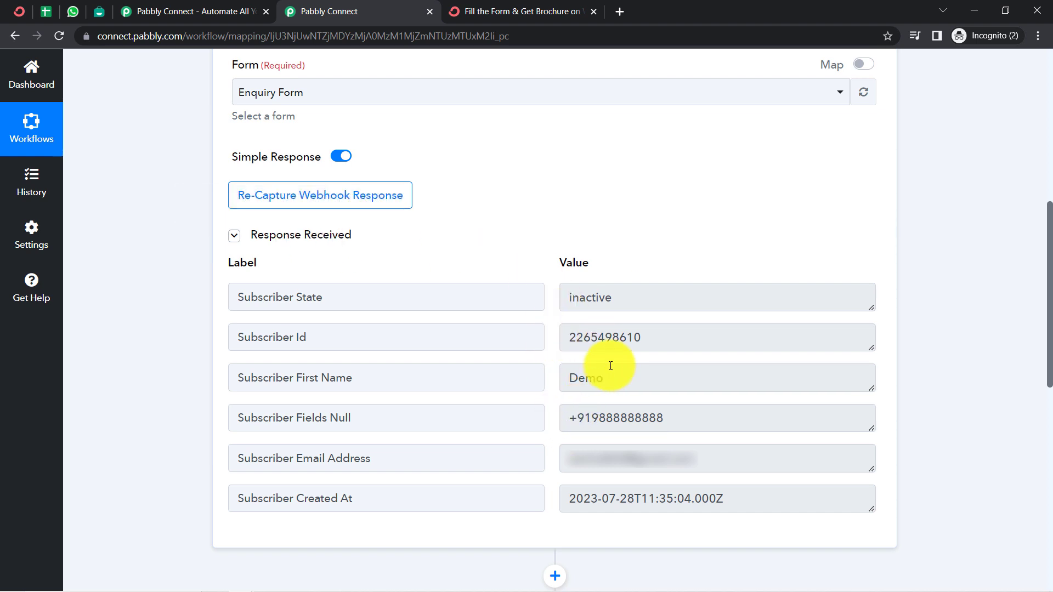
{"action": "left_click_drag", "start_coordinate": [615, 378], "coordinate": [565, 374]}
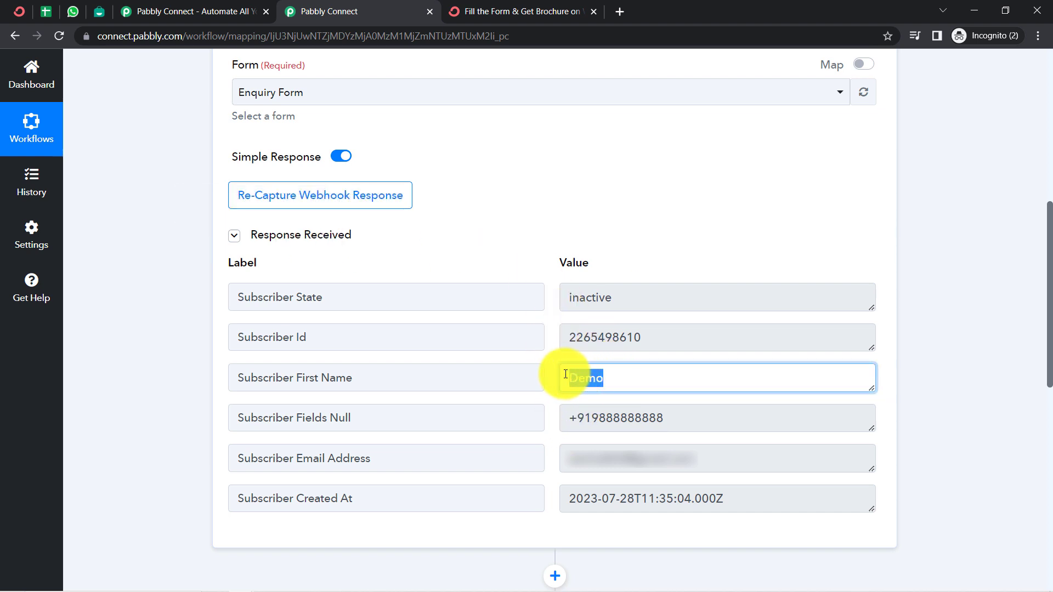
{"action": "left_click_drag", "start_coordinate": [675, 468], "coordinate": [599, 419]}
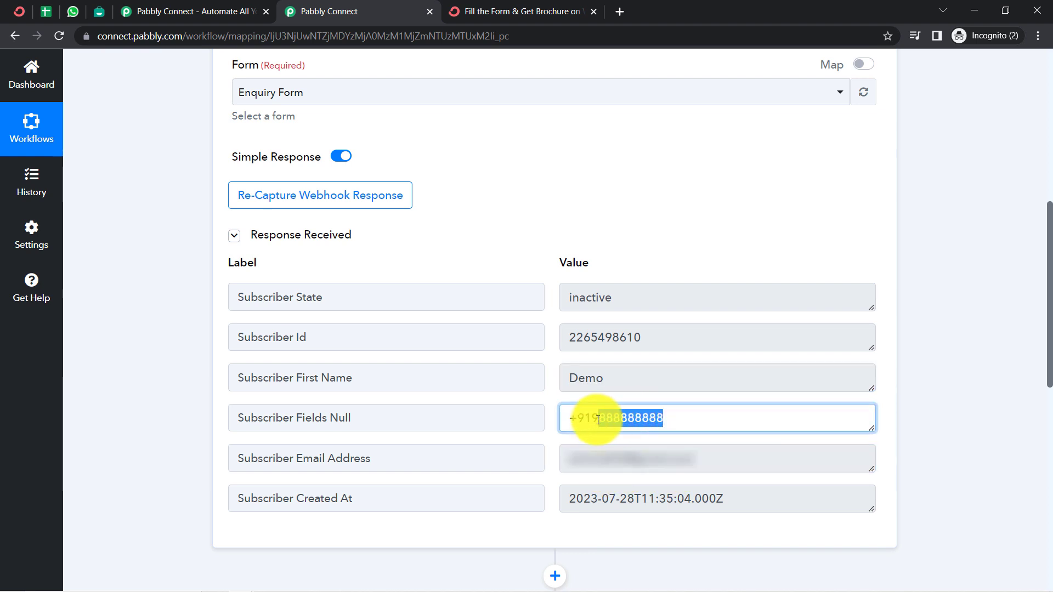
{"action": "scroll", "coordinate": [599, 417], "scroll_direction": "down", "scroll_amount": 5}
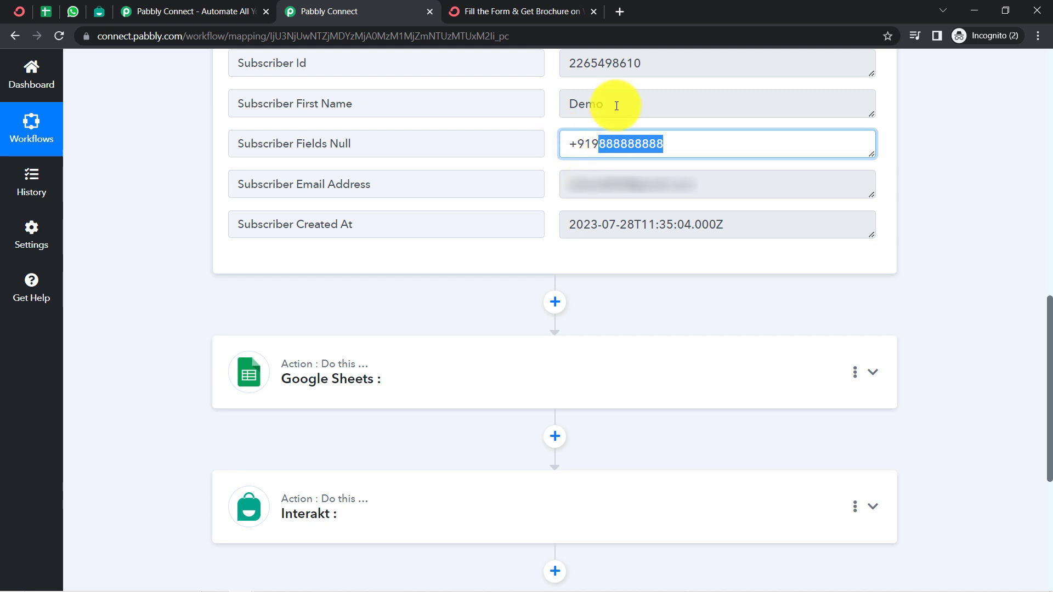
{"action": "left_click", "coordinate": [15, 8]}
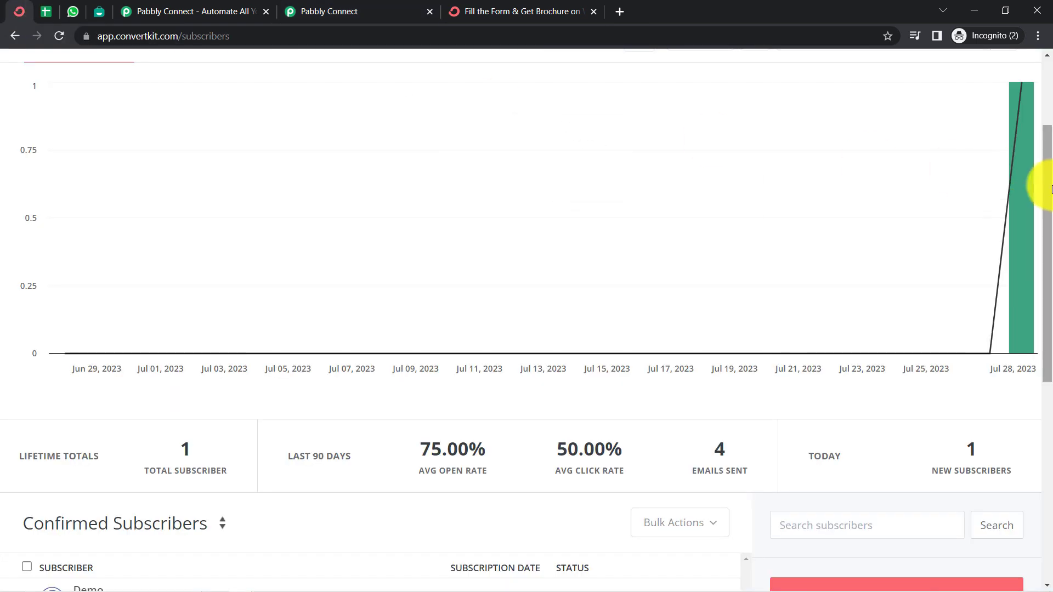
{"action": "left_click_drag", "start_coordinate": [1042, 176], "coordinate": [1040, 103]}
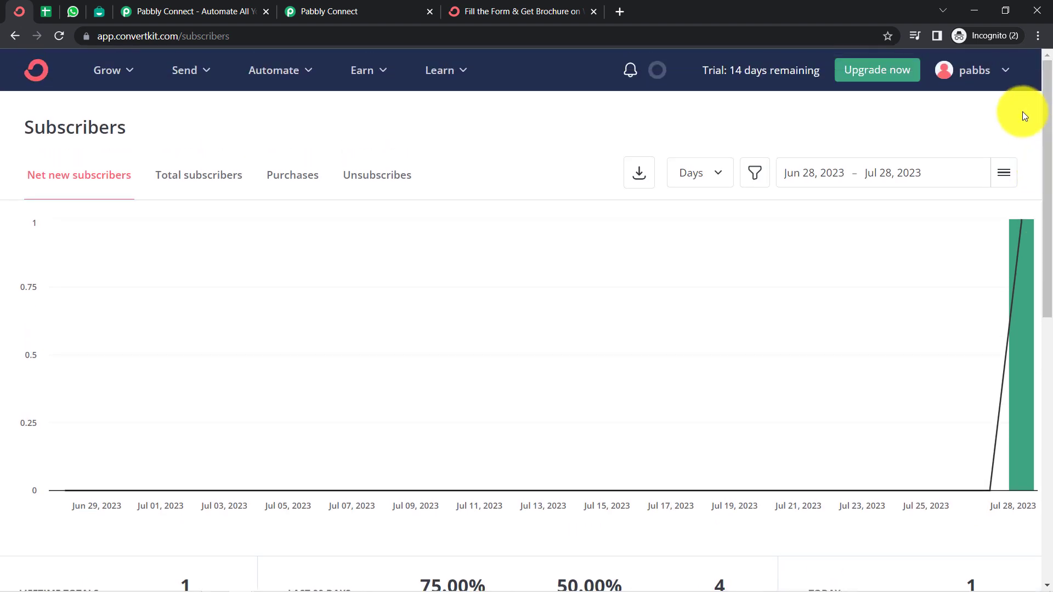
{"action": "left_click", "coordinate": [525, 6]}
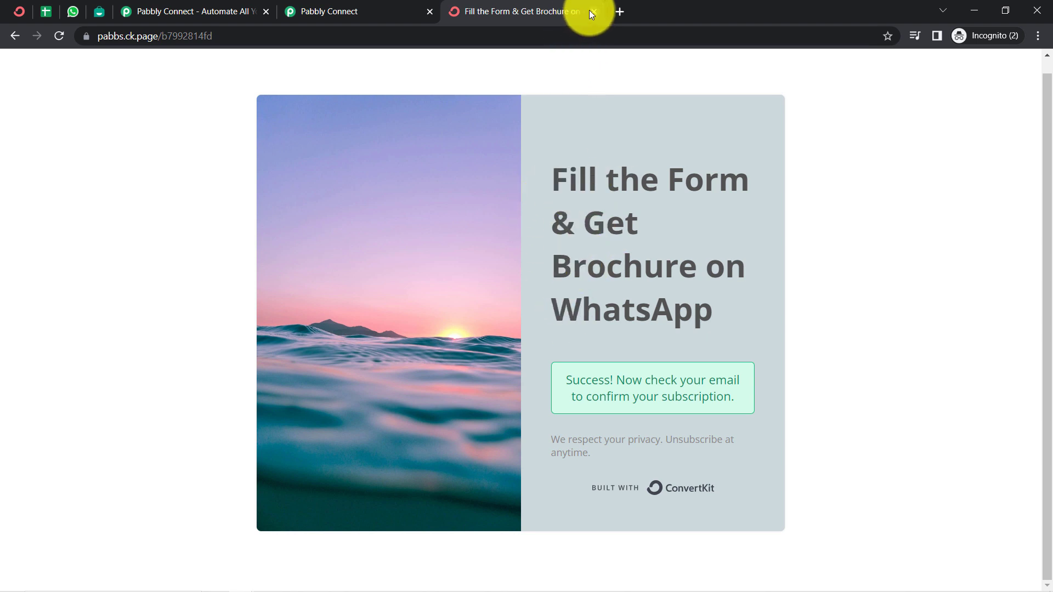
{"action": "left_click", "coordinate": [356, 12]}
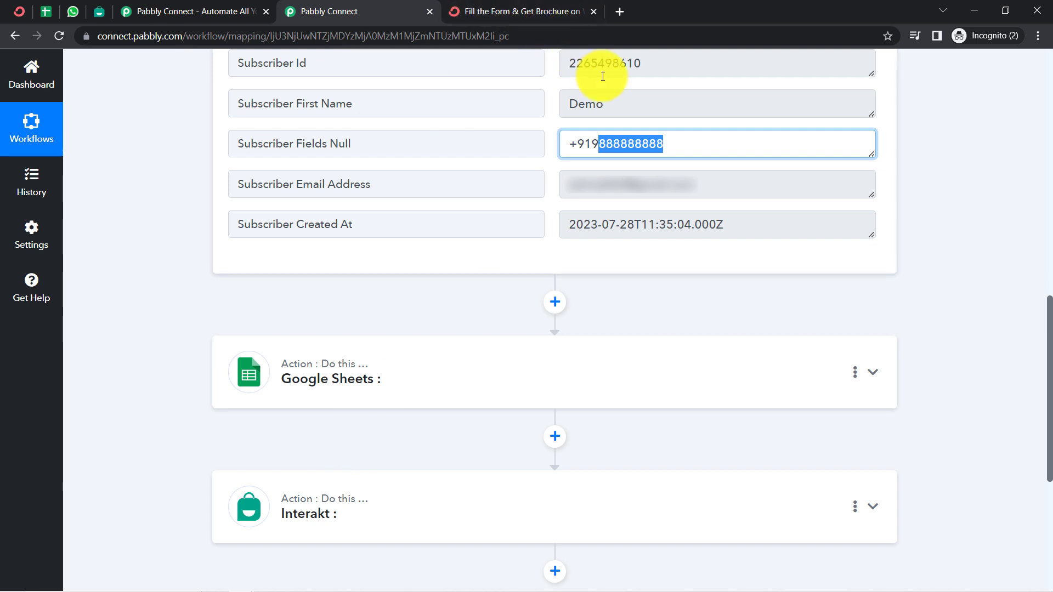
{"action": "left_click_drag", "start_coordinate": [1050, 320], "coordinate": [1027, 104]}
- Expand the Google Sheets action card and choose Add New Row as its action event
{"action": "left_click", "coordinate": [329, 183]}
{"action": "mouse_move", "coordinate": [765, 175]}
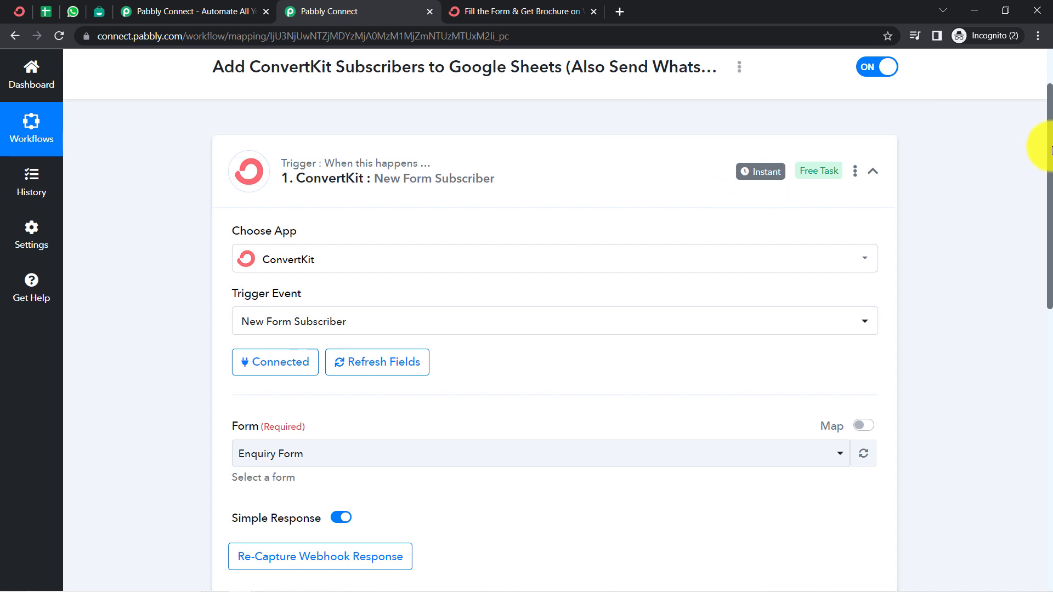
{"action": "left_click_drag", "start_coordinate": [1049, 161], "coordinate": [1017, 371]}
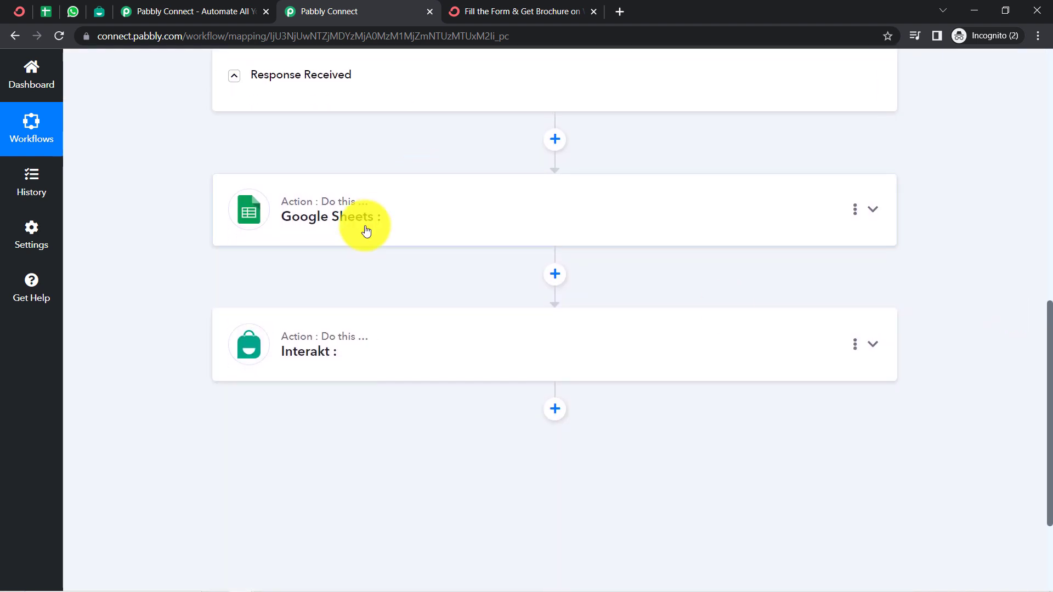
{"action": "left_click", "coordinate": [364, 228]}
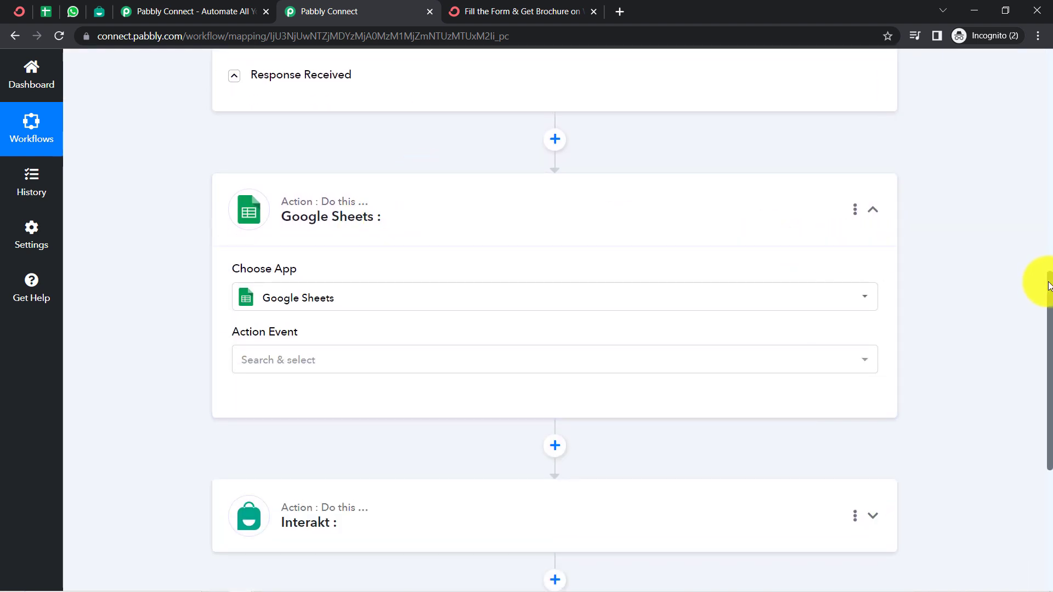
{"action": "left_click_drag", "start_coordinate": [1050, 285], "coordinate": [1037, 322]}
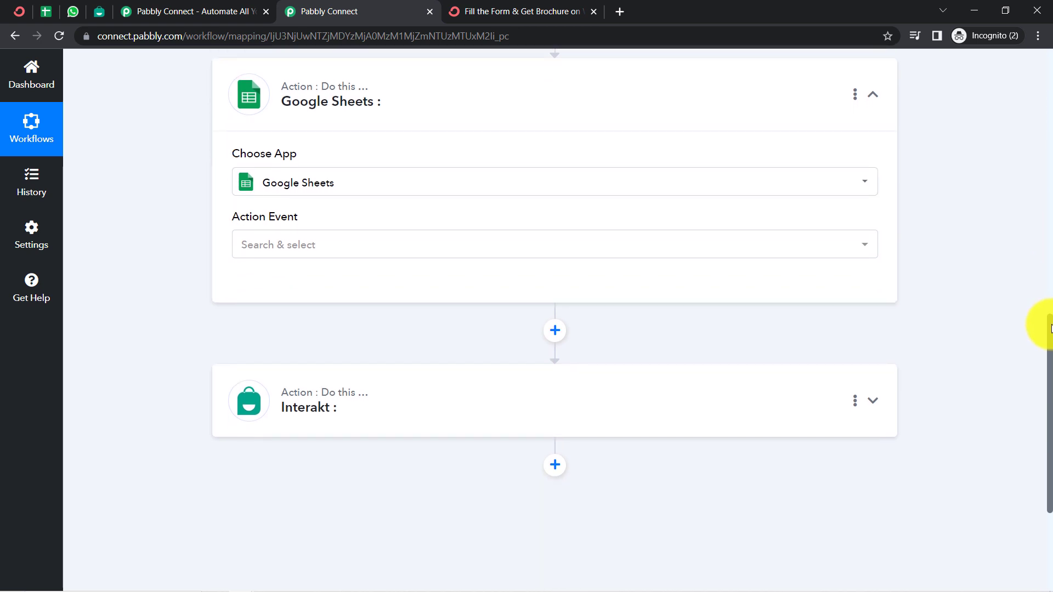
{"action": "left_click", "coordinate": [278, 244]}
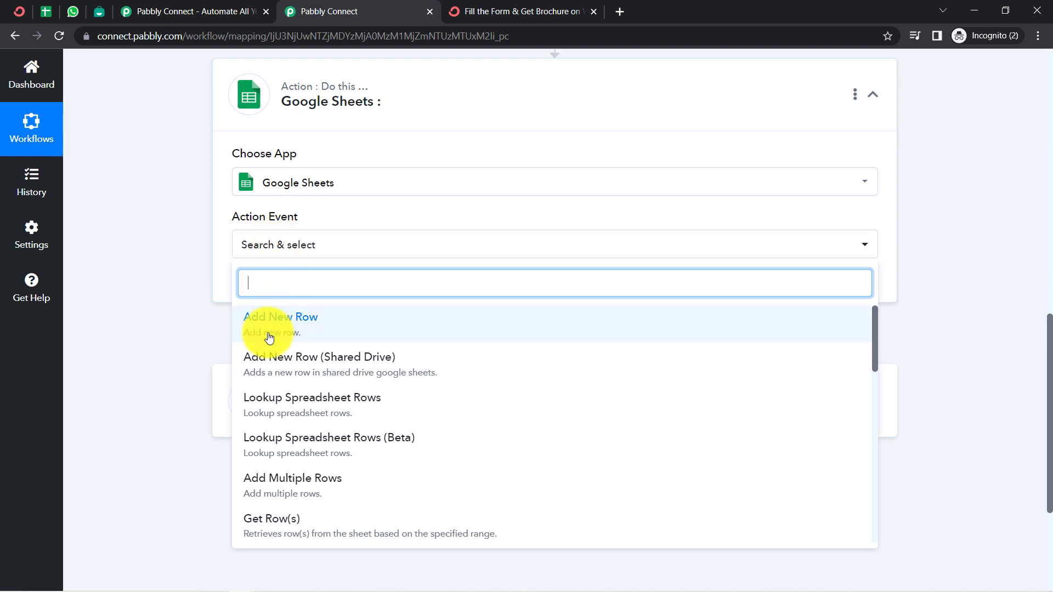
{"action": "left_click", "coordinate": [296, 324]}
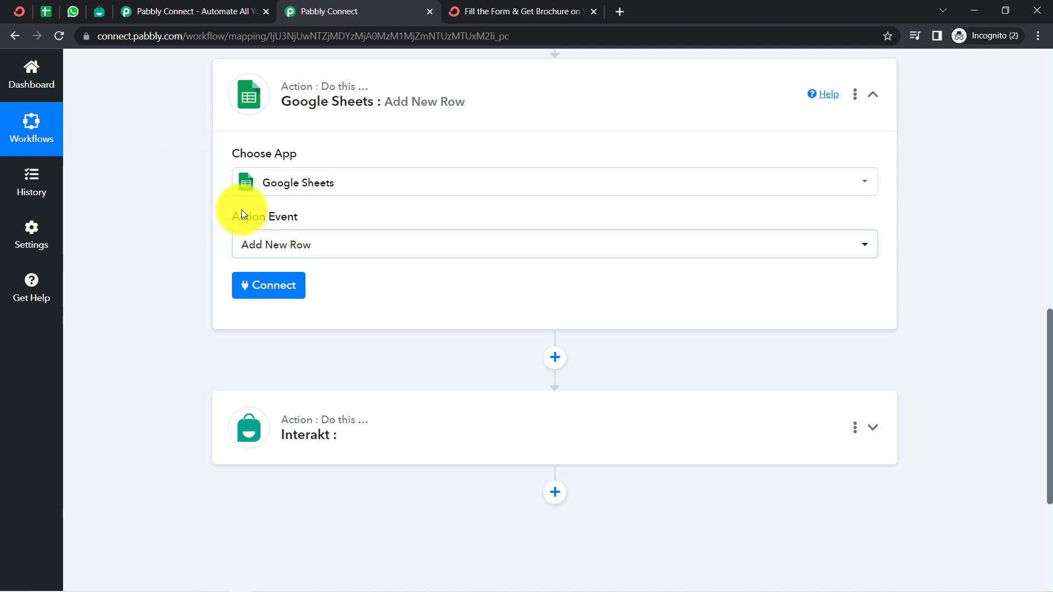
- Link the Google Sheets step to the existing Google Sheets #3 connection and save it
{"action": "left_click", "coordinate": [261, 290]}
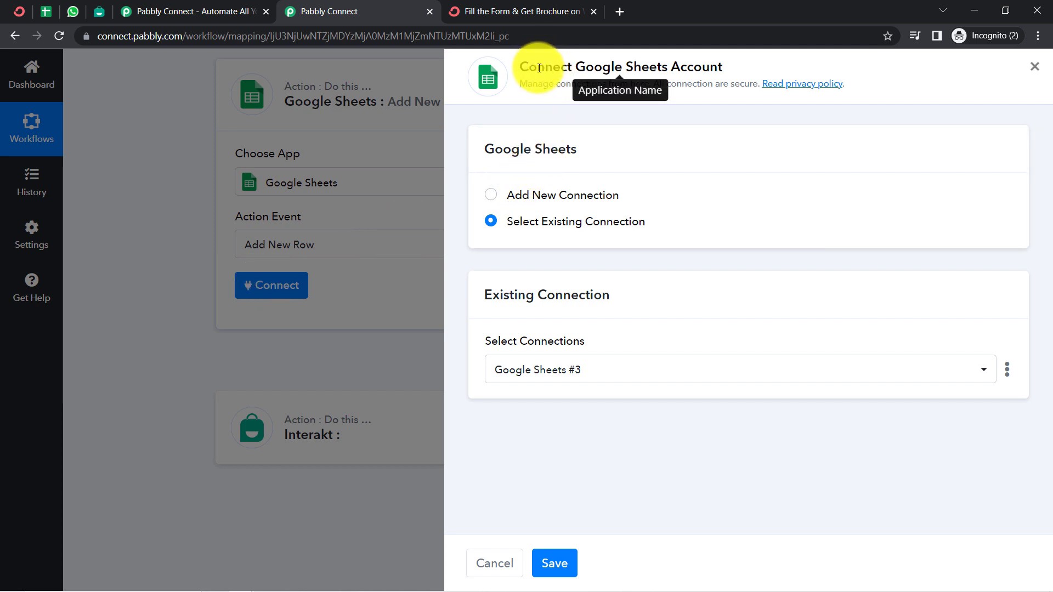
{"action": "left_click_drag", "start_coordinate": [539, 68], "coordinate": [723, 73]}
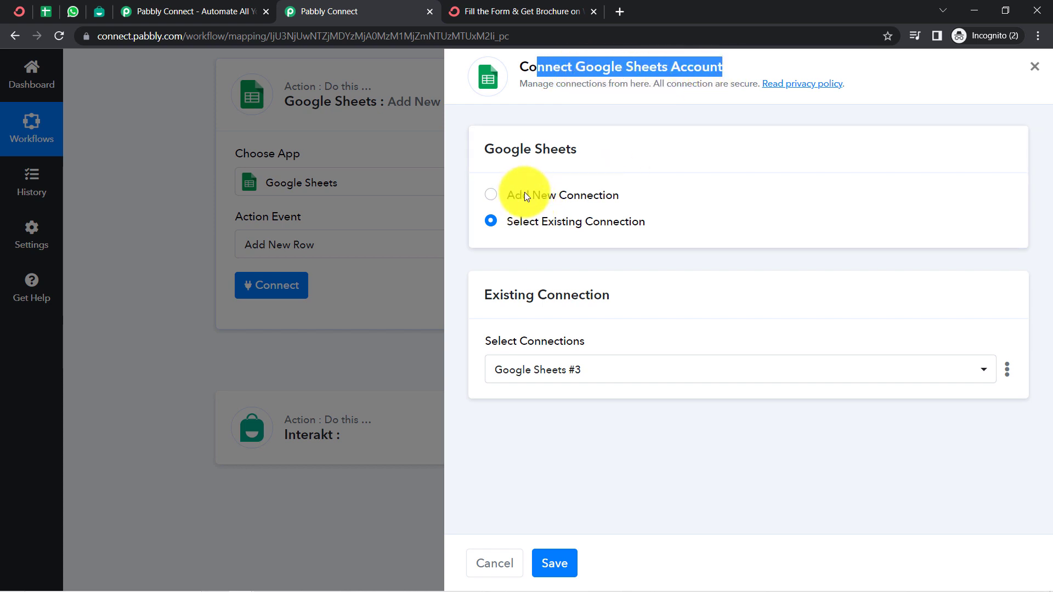
{"action": "left_click", "coordinate": [525, 193]}
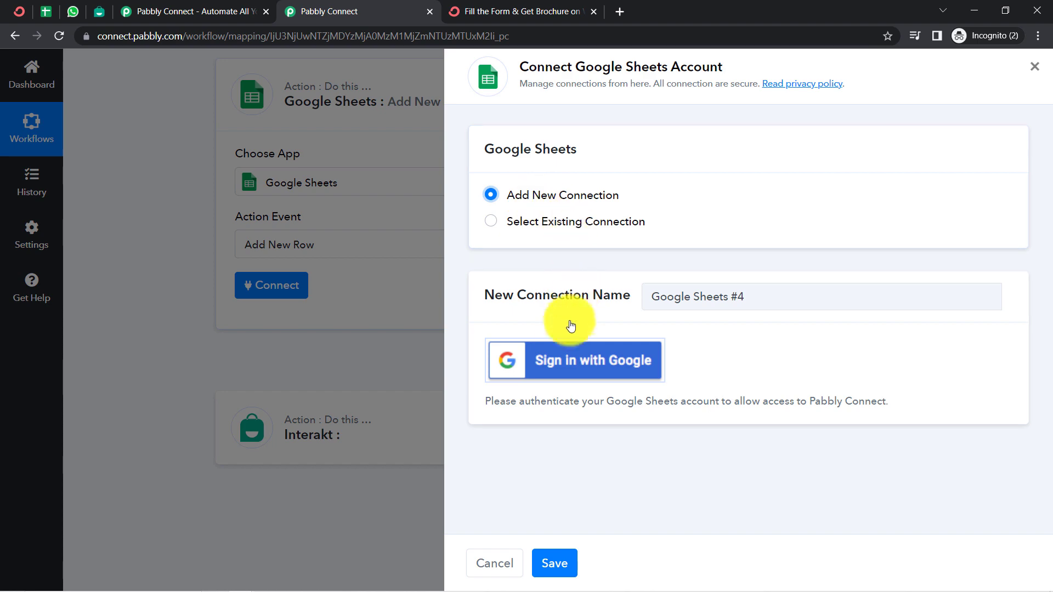
{"action": "left_click", "coordinate": [564, 358]}
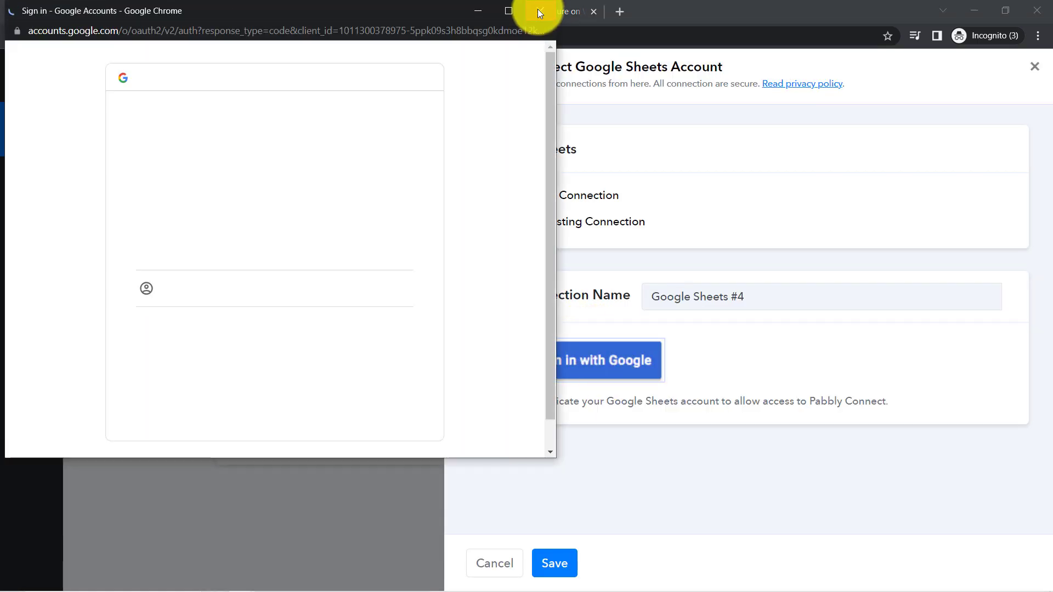
{"action": "left_click", "coordinate": [538, 10]}
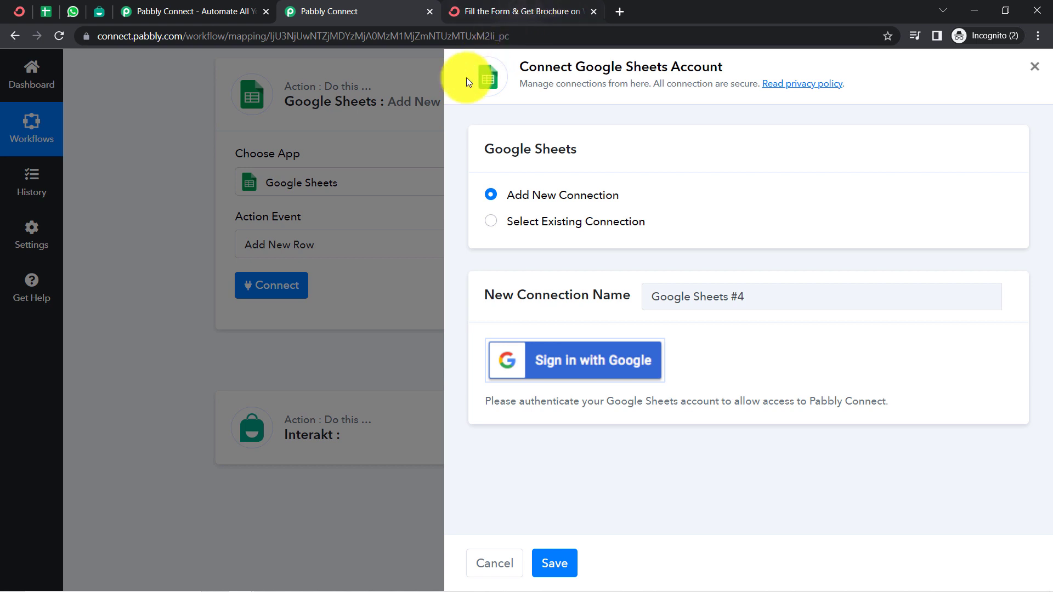
{"action": "left_click", "coordinate": [565, 222]}
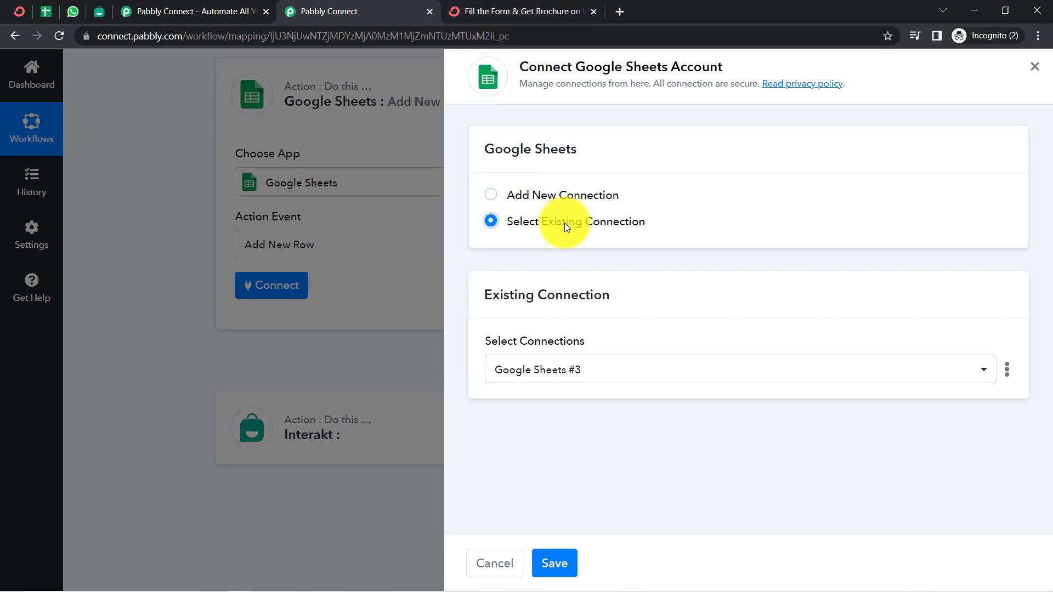
{"action": "left_click", "coordinate": [556, 563]}
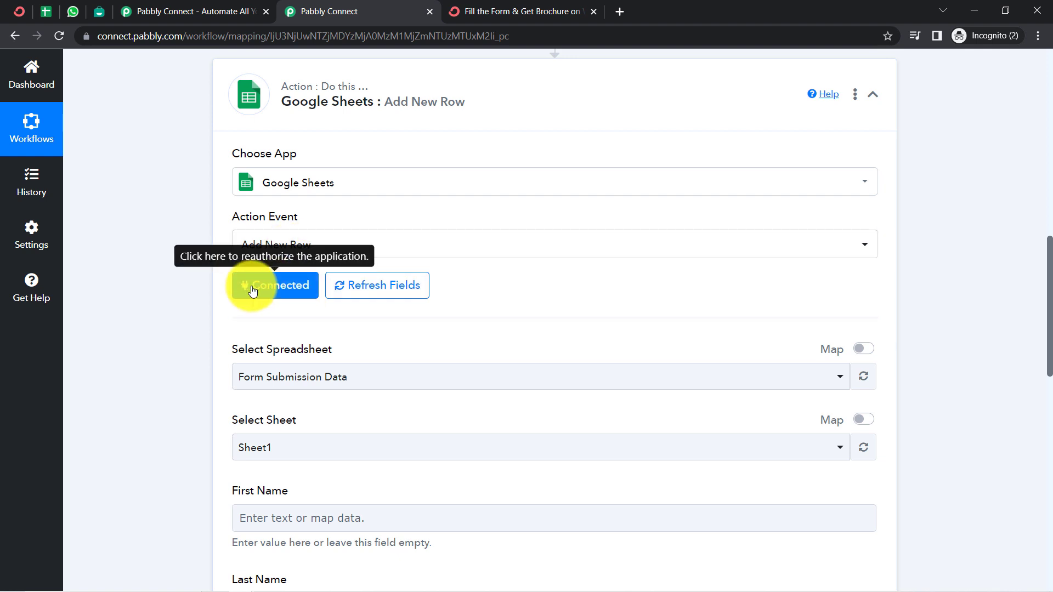
- Keep Form Submission Data as the spreadsheet and verify its title in the Google Sheets tab
{"action": "left_click_drag", "start_coordinate": [1050, 254], "coordinate": [1034, 303]}
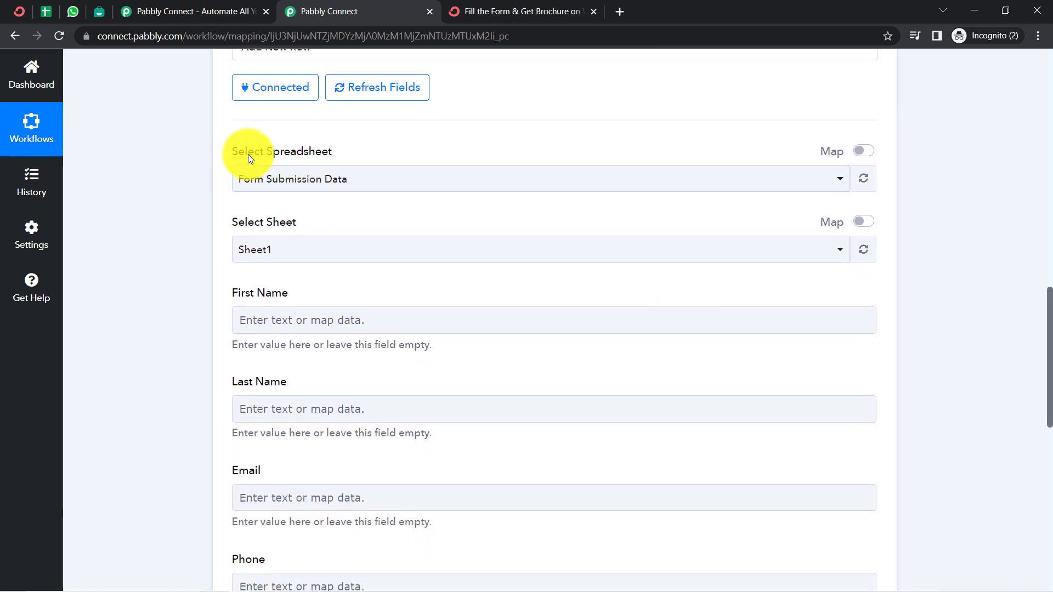
{"action": "left_click", "coordinate": [320, 187]}
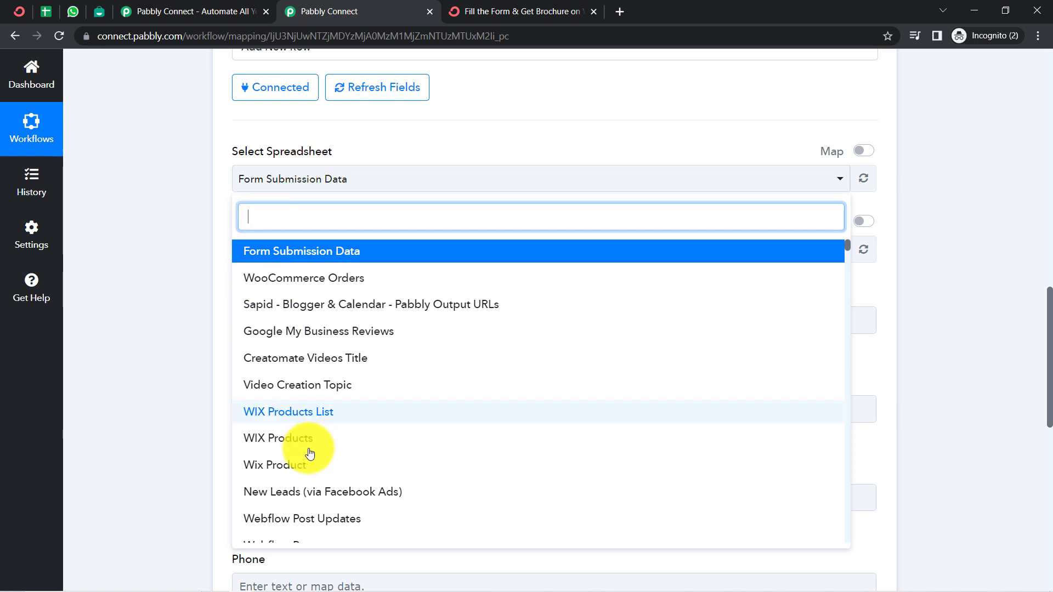
{"action": "left_click", "coordinate": [176, 220]}
{"action": "left_click", "coordinate": [44, 10]}
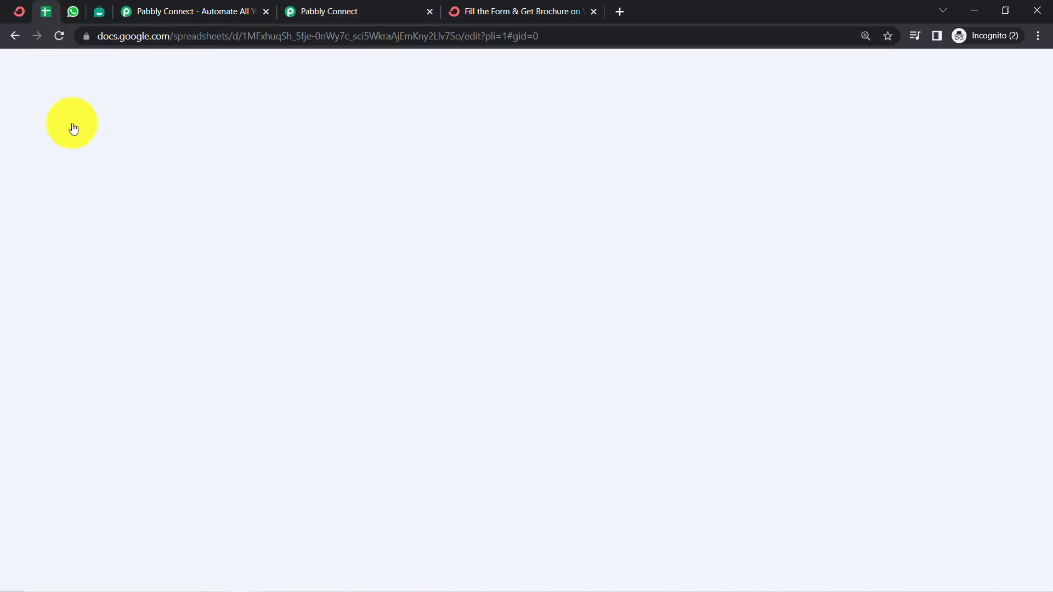
{"action": "left_click", "coordinate": [77, 68]}
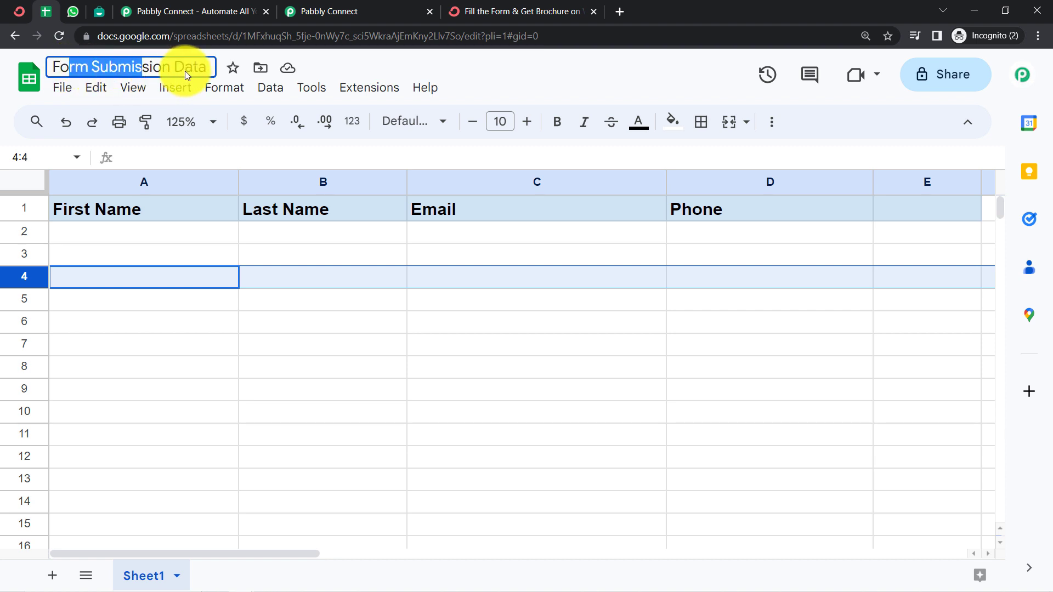
{"action": "left_click_drag", "start_coordinate": [186, 70], "coordinate": [210, 71]}
- Keep Form Submission Data as the spreadsheet and choose Sheet1 as the target sheet
{"action": "left_click", "coordinate": [354, 9]}
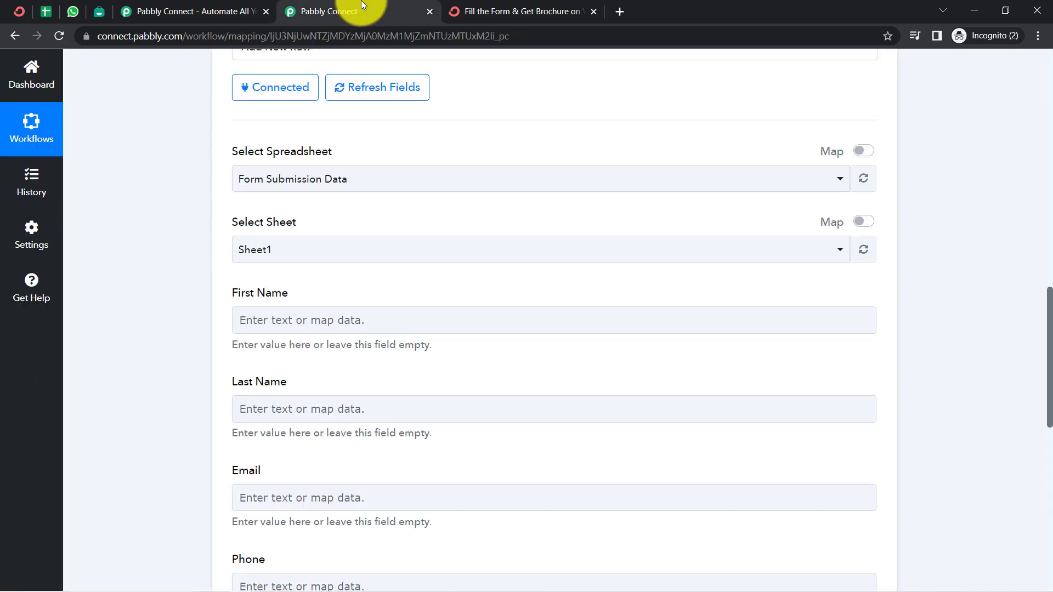
{"action": "left_click", "coordinate": [278, 178]}
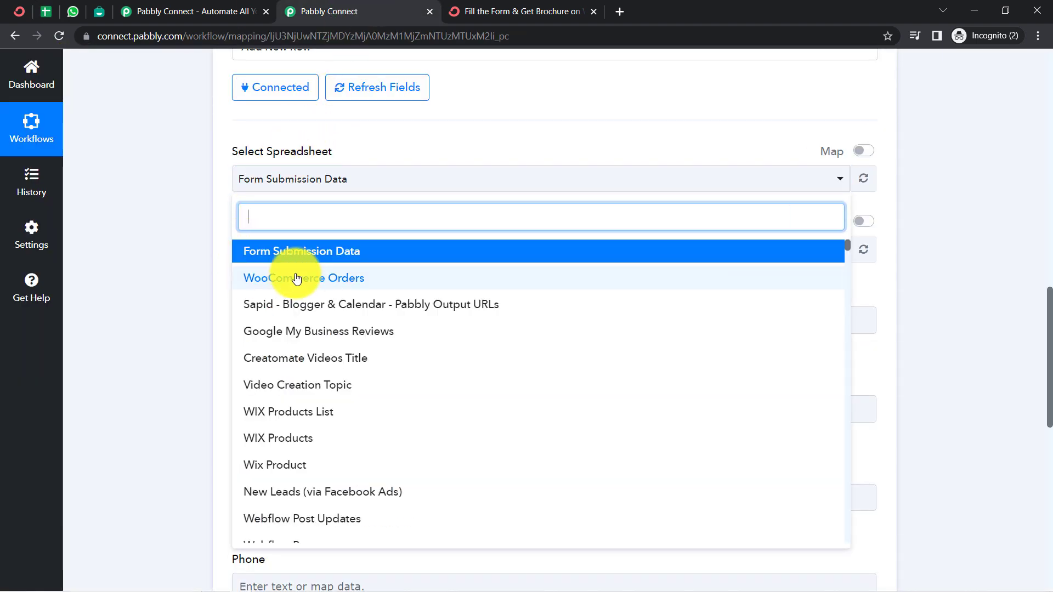
{"action": "left_click", "coordinate": [264, 258]}
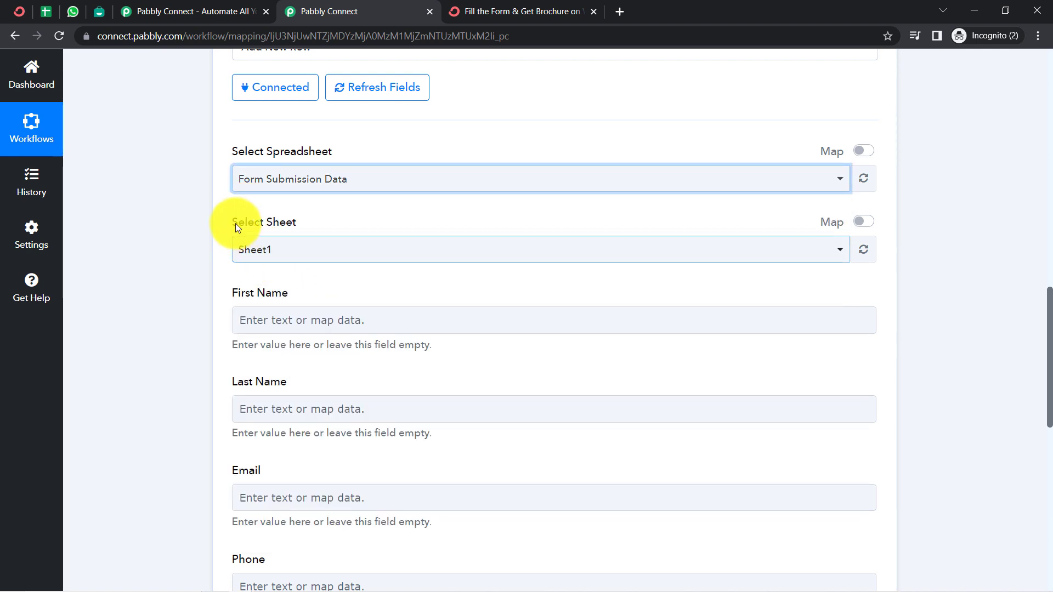
{"action": "left_click", "coordinate": [51, 8]}
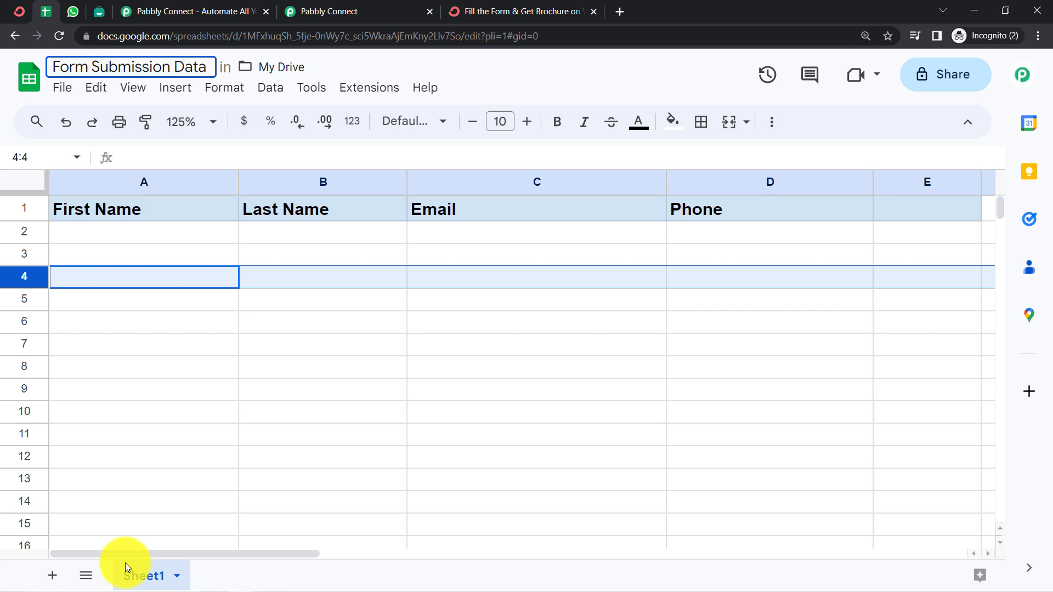
{"action": "left_click", "coordinate": [355, 4]}
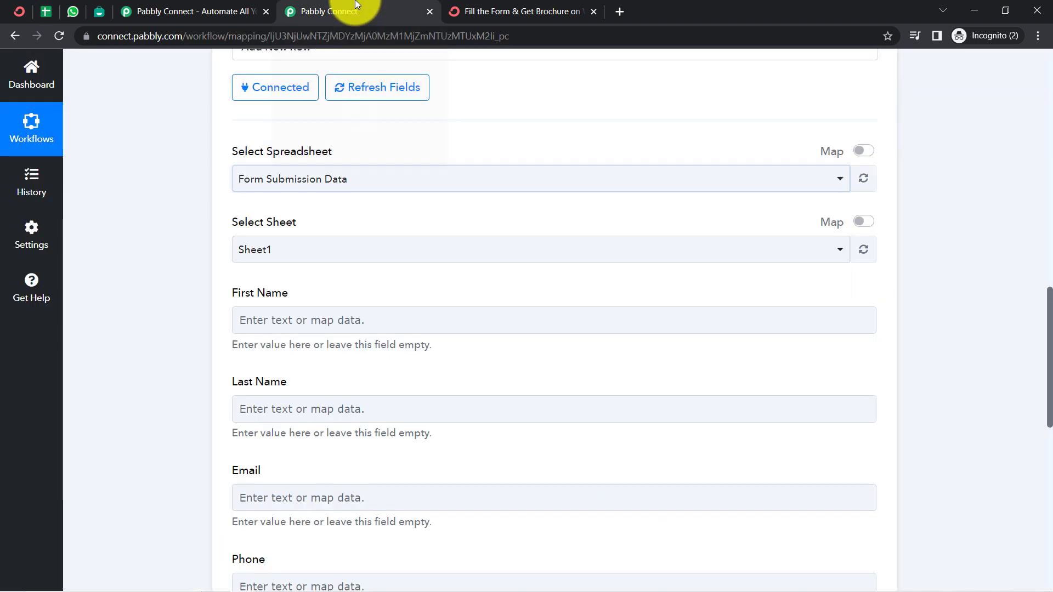
{"action": "left_click", "coordinate": [264, 250]}
{"action": "left_click", "coordinate": [261, 322]}
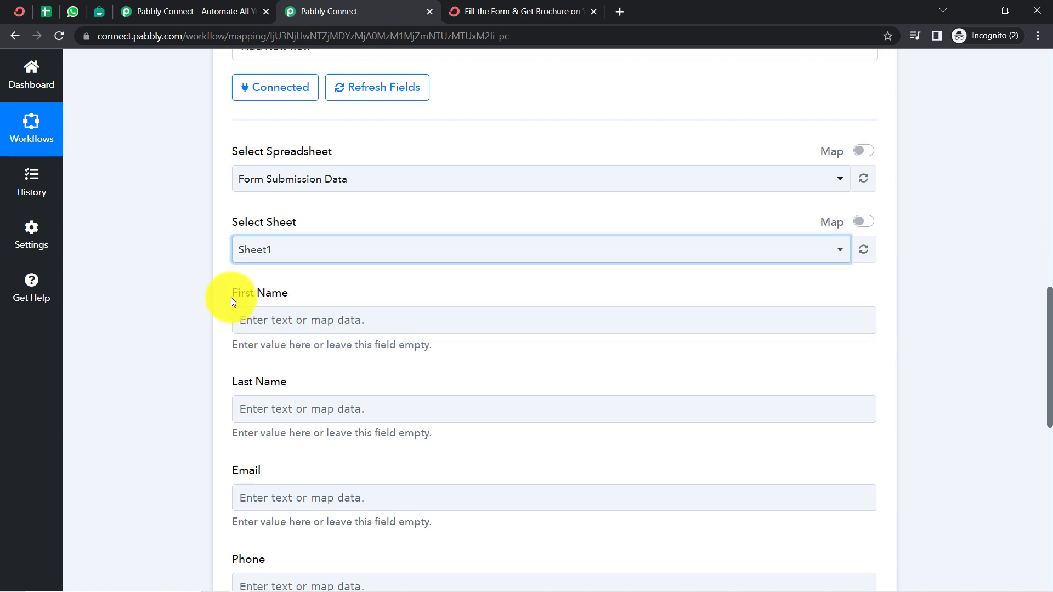
{"action": "left_click_drag", "start_coordinate": [231, 297], "coordinate": [272, 295]}
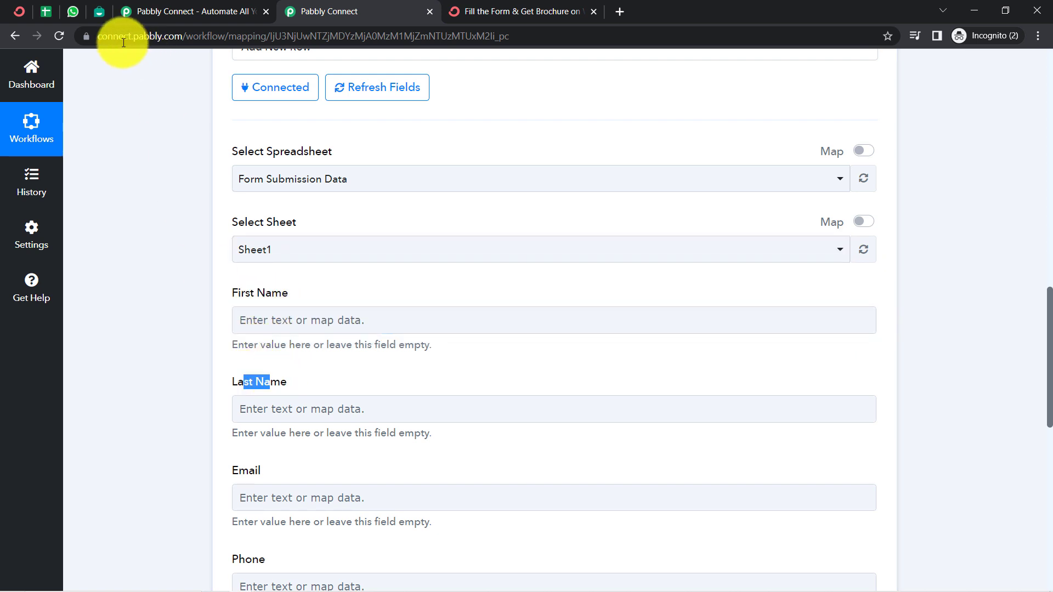
- Compare the sheet's First Name, Last Name, Email and Phone columns with the mapping fields
{"action": "left_click", "coordinate": [47, 8]}
{"action": "left_click", "coordinate": [126, 181]}
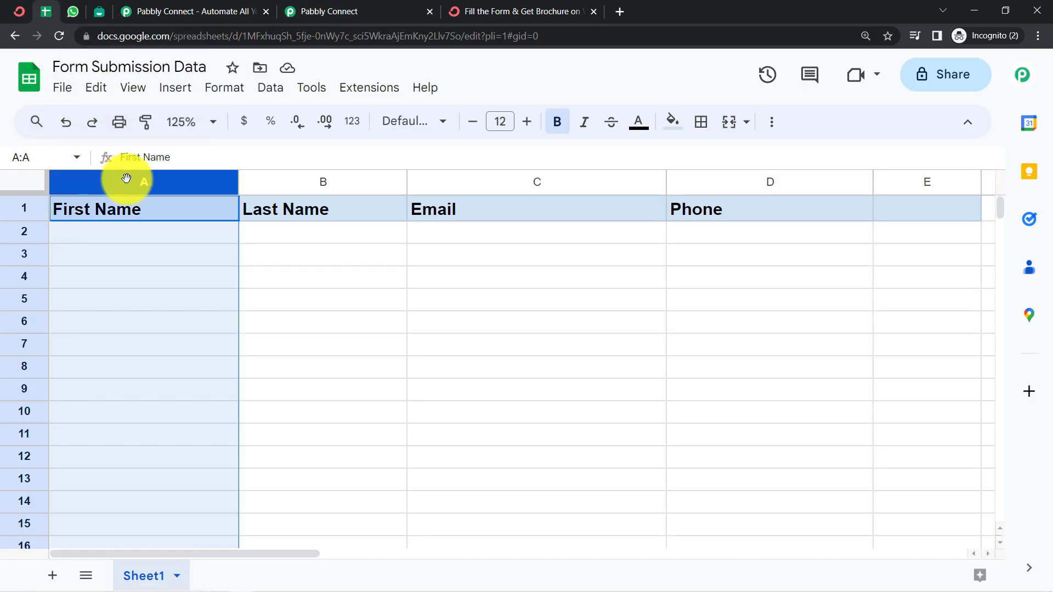
{"action": "left_click", "coordinate": [315, 180]}
{"action": "left_click", "coordinate": [468, 180]}
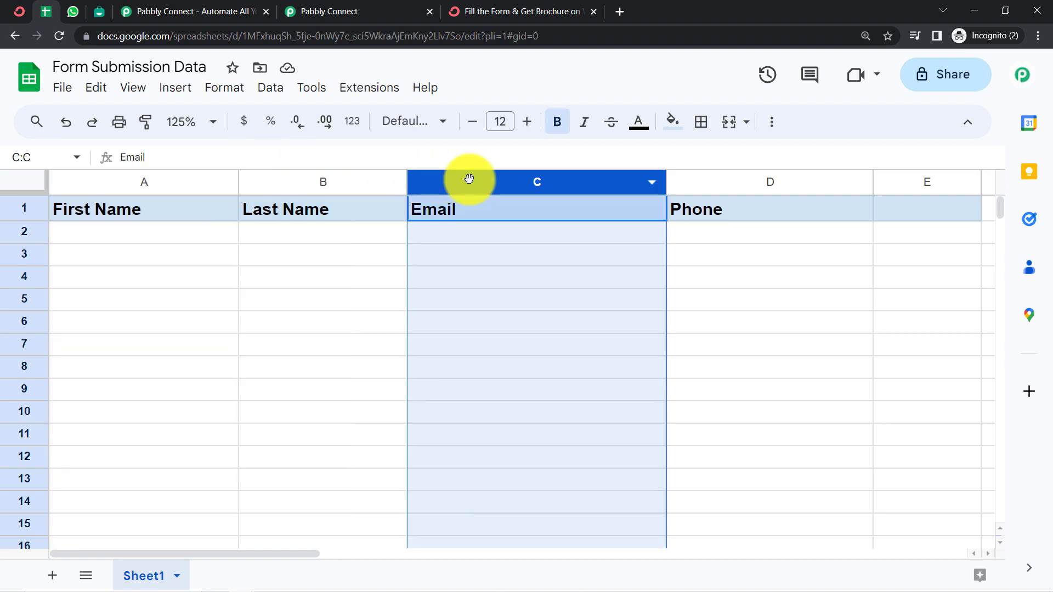
{"action": "left_click", "coordinate": [724, 183]}
{"action": "left_click", "coordinate": [366, 6]}
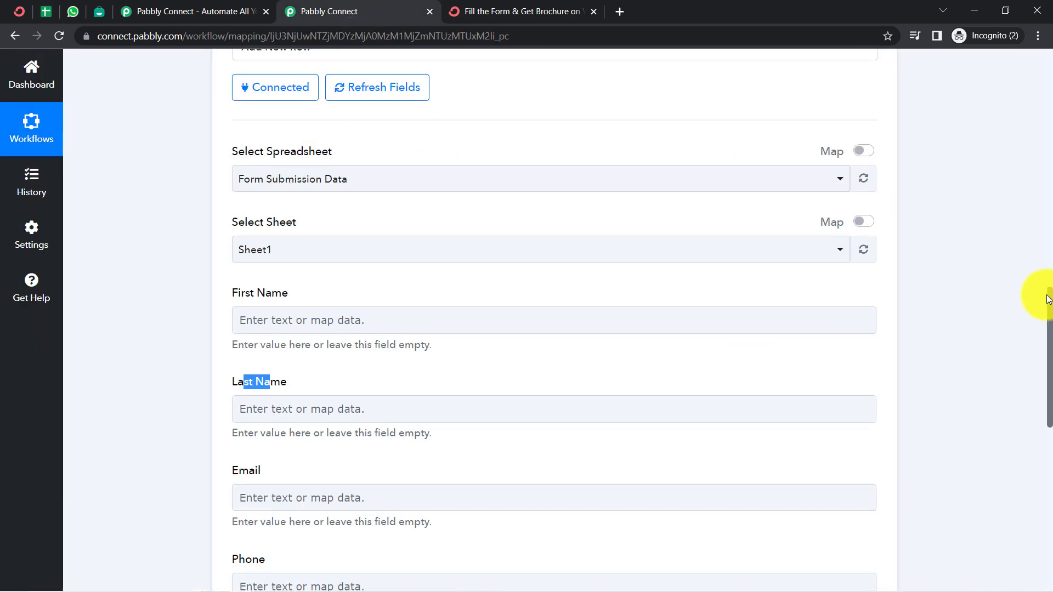
- Recheck columns A–D in the spreadsheet against the field list, then return to Pabbly Connect
{"action": "left_click_drag", "start_coordinate": [1051, 307], "coordinate": [1049, 374]}
{"action": "left_click", "coordinate": [45, 11]}
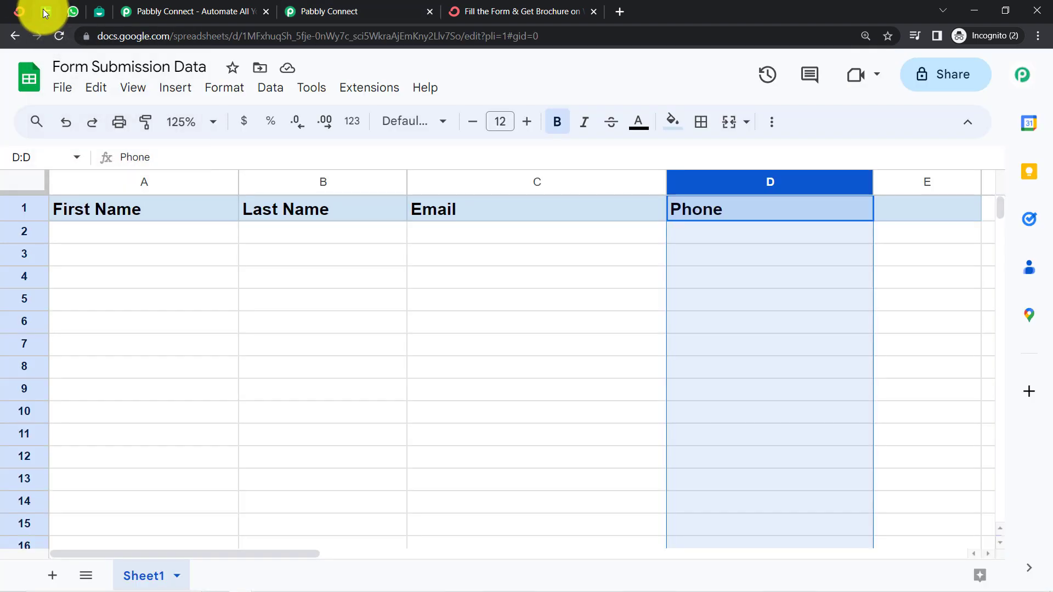
{"action": "left_click", "coordinate": [128, 182]}
{"action": "left_click", "coordinate": [293, 177]}
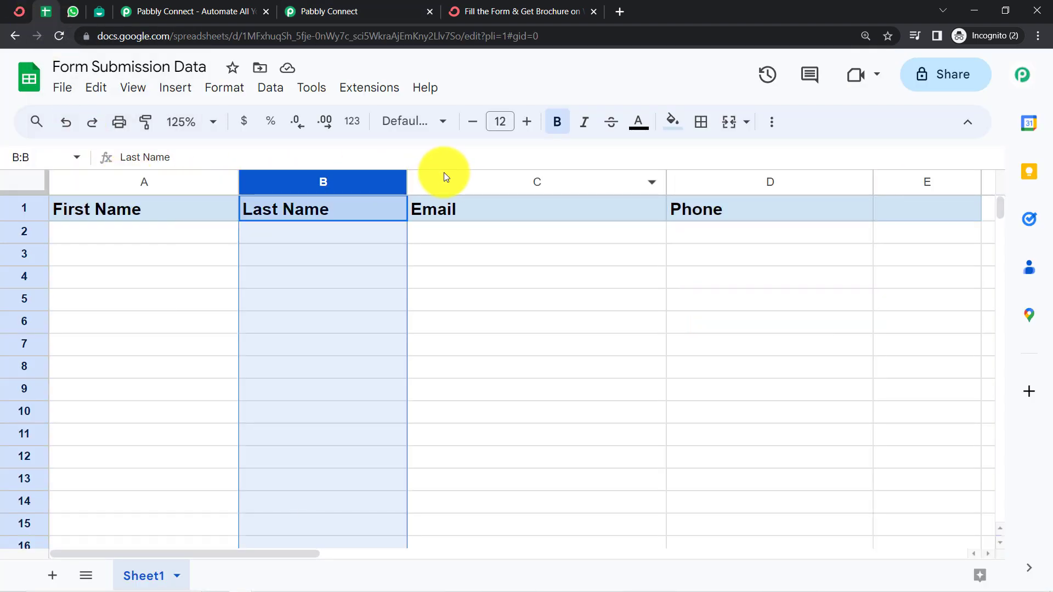
{"action": "left_click", "coordinate": [443, 177]}
{"action": "left_click", "coordinate": [678, 181]}
{"action": "left_click", "coordinate": [324, 322]}
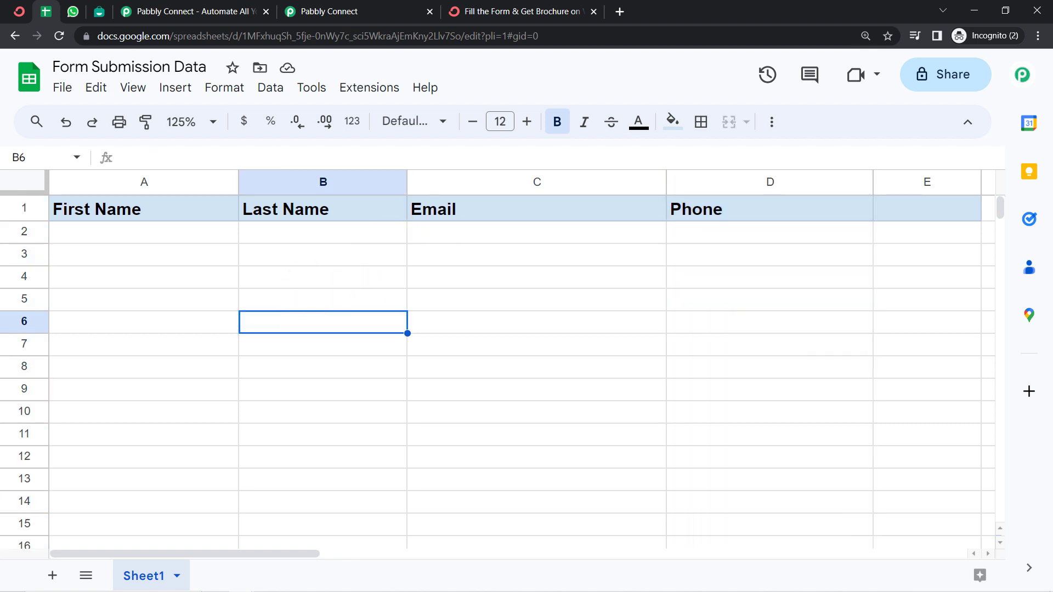
{"action": "left_click", "coordinate": [356, 10]}
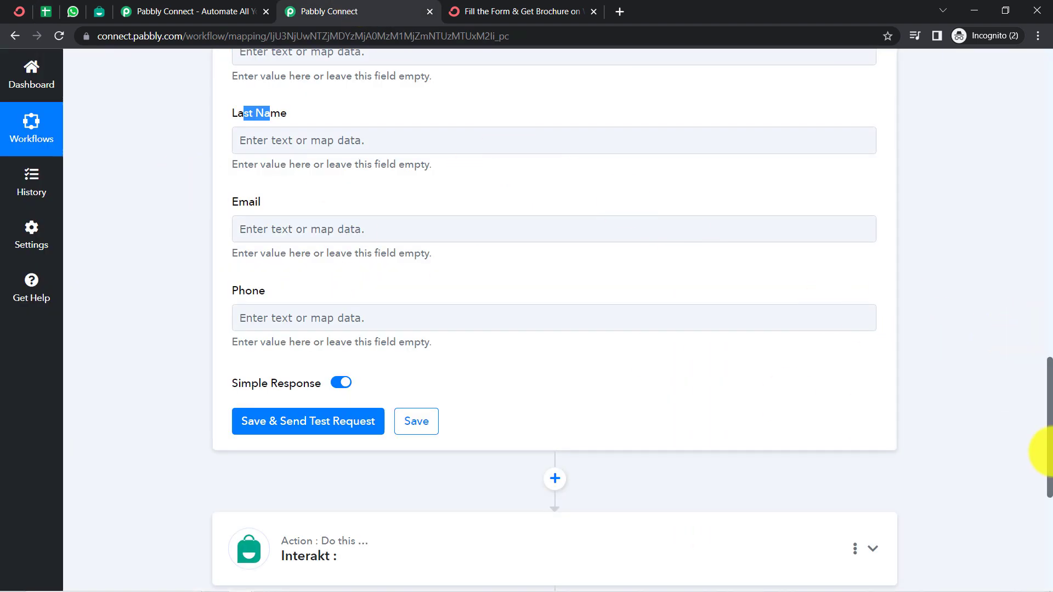
- Map ConvertKit's Subscriber First Name into the First Name field of the add-row step
{"action": "left_click_drag", "start_coordinate": [1049, 396], "coordinate": [1002, 213]}
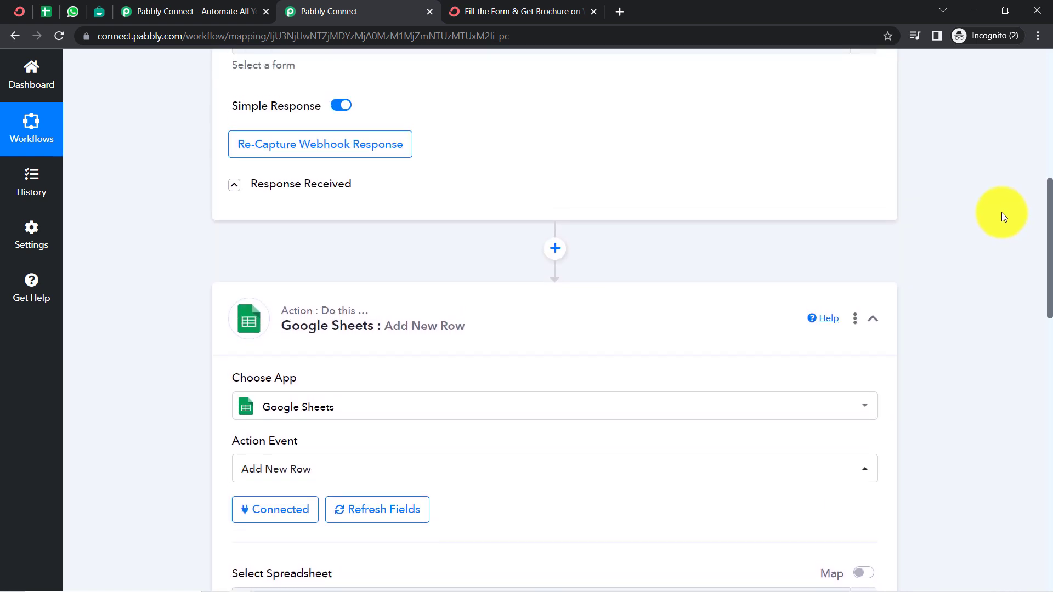
{"action": "left_click", "coordinate": [333, 183]}
{"action": "left_click", "coordinate": [333, 183]}
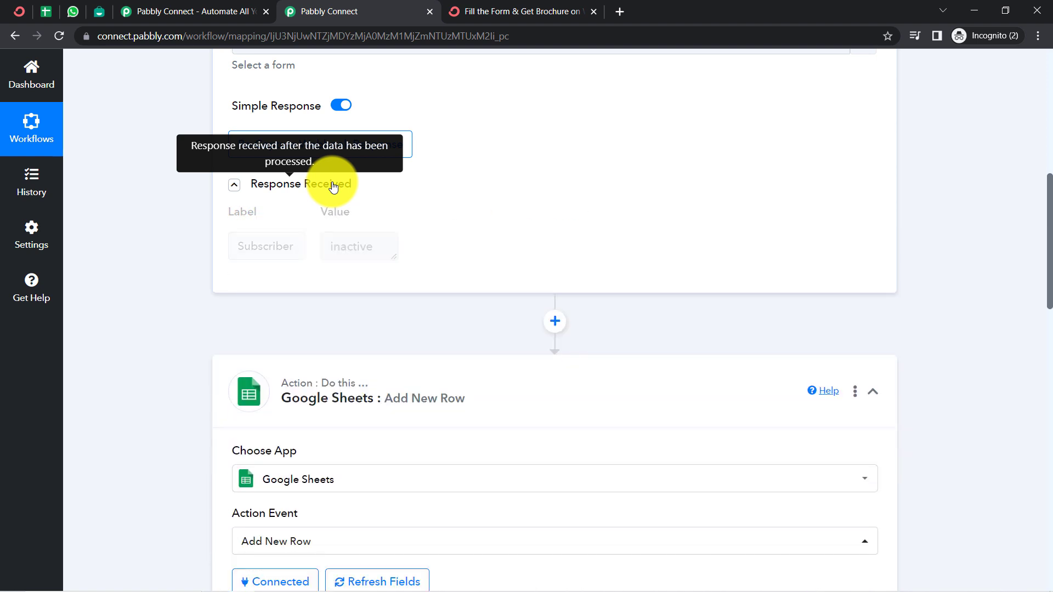
{"action": "left_click_drag", "start_coordinate": [1049, 205], "coordinate": [1034, 337]}
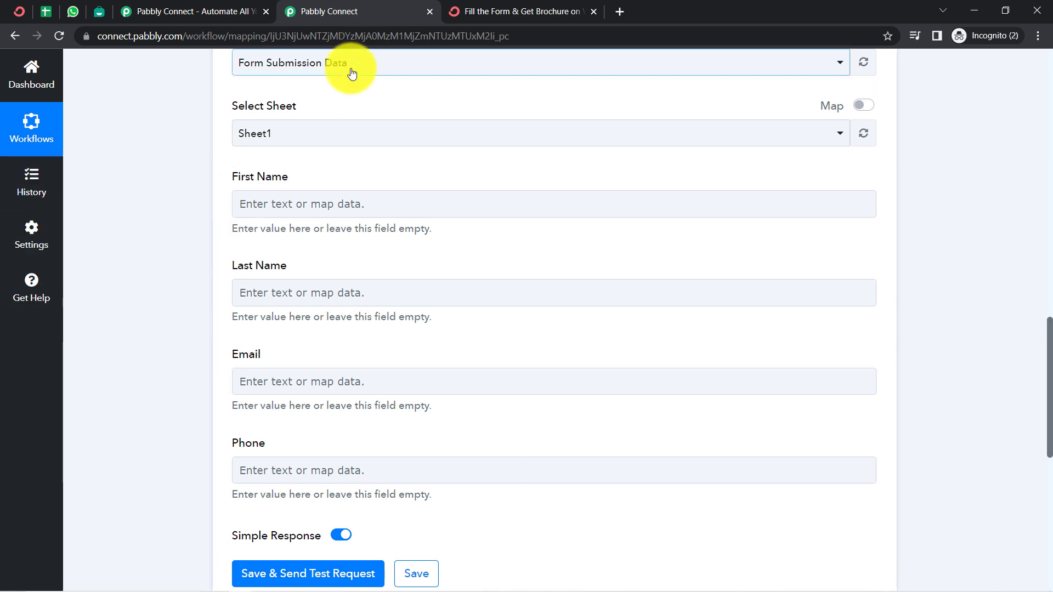
{"action": "left_click", "coordinate": [265, 202]}
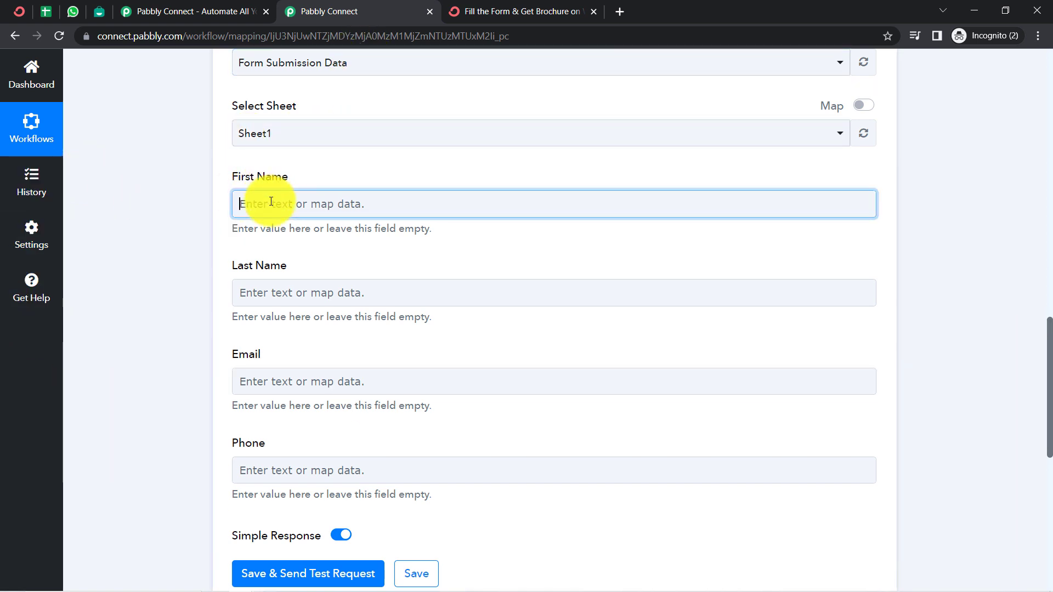
{"action": "left_click", "coordinate": [310, 317]}
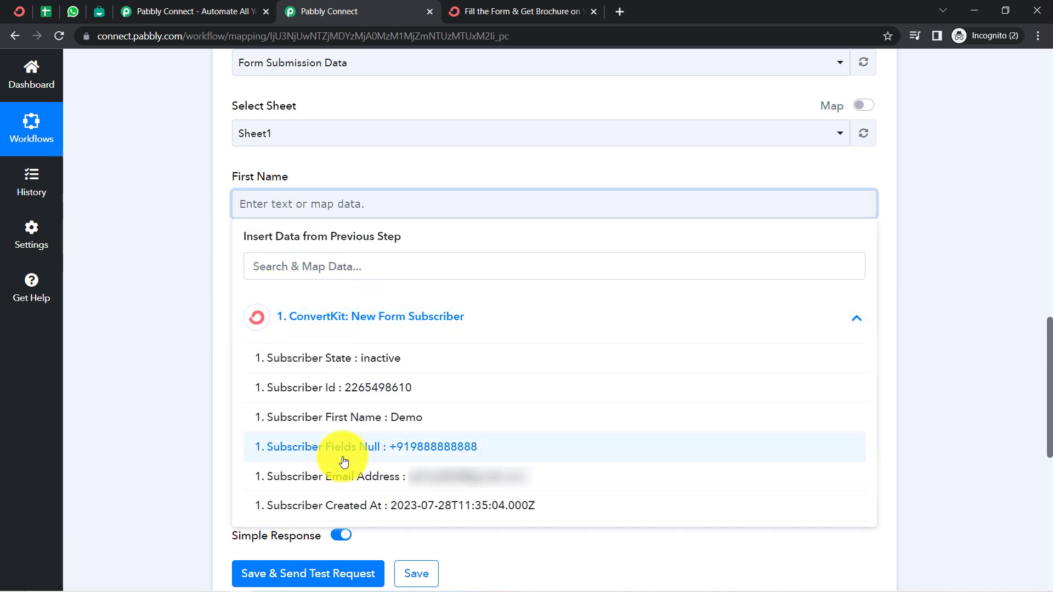
{"action": "left_click", "coordinate": [329, 419]}
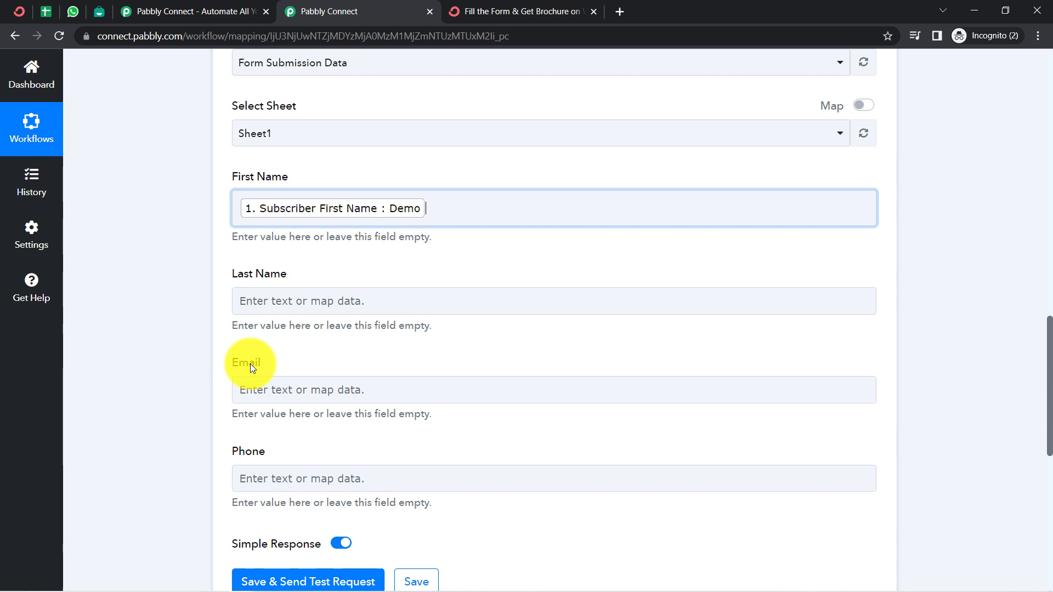
{"action": "left_click", "coordinate": [186, 315]}
- Leave Last Name empty and map Subscriber Email Address into the Email field
{"action": "left_click", "coordinate": [282, 302]}
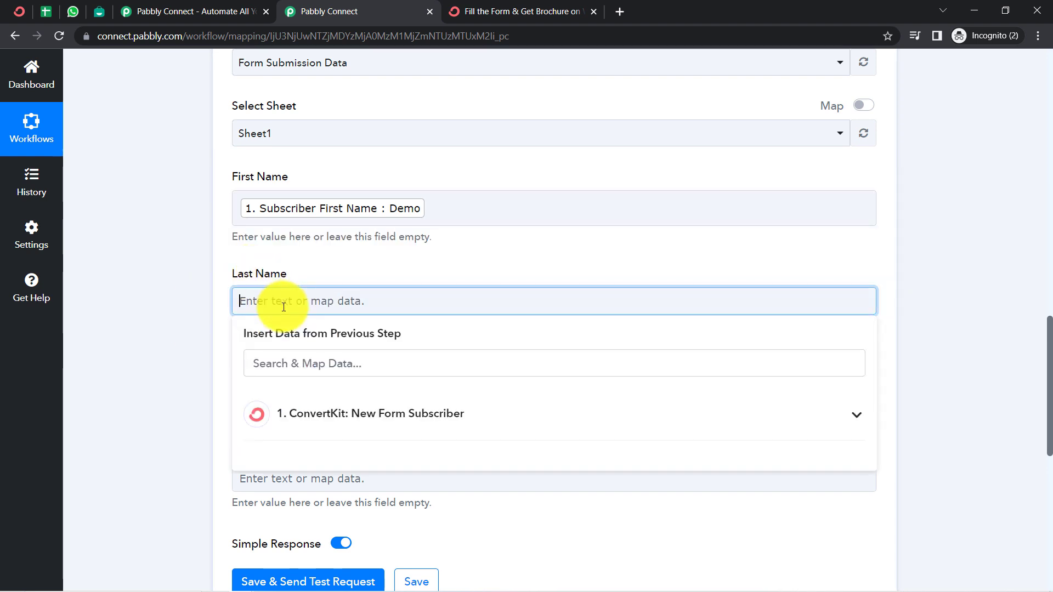
{"action": "left_click", "coordinate": [355, 430]}
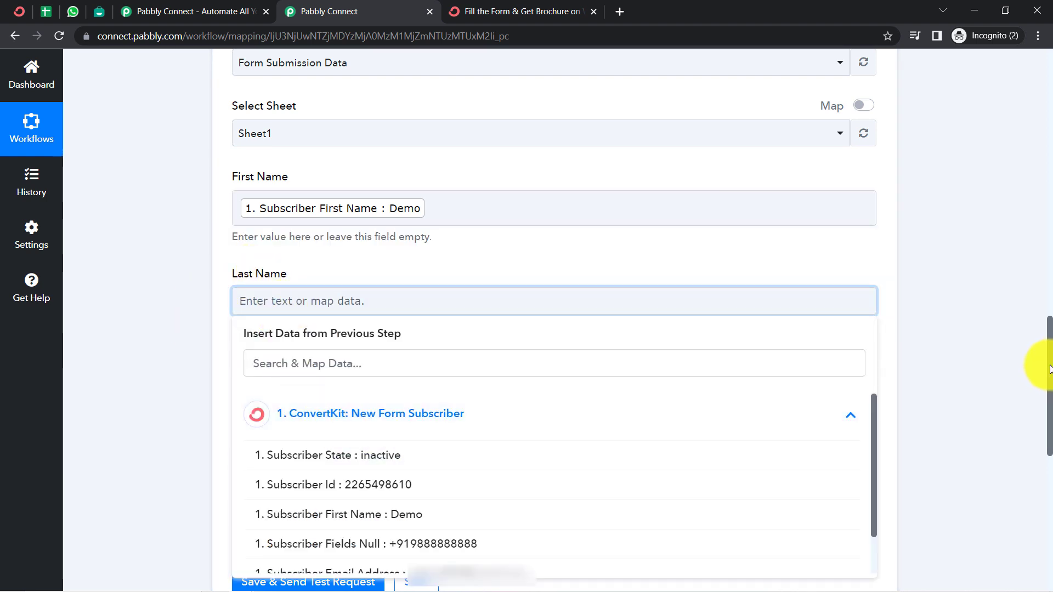
{"action": "scroll", "coordinate": [1043, 378], "scroll_direction": "down", "scroll_amount": 2}
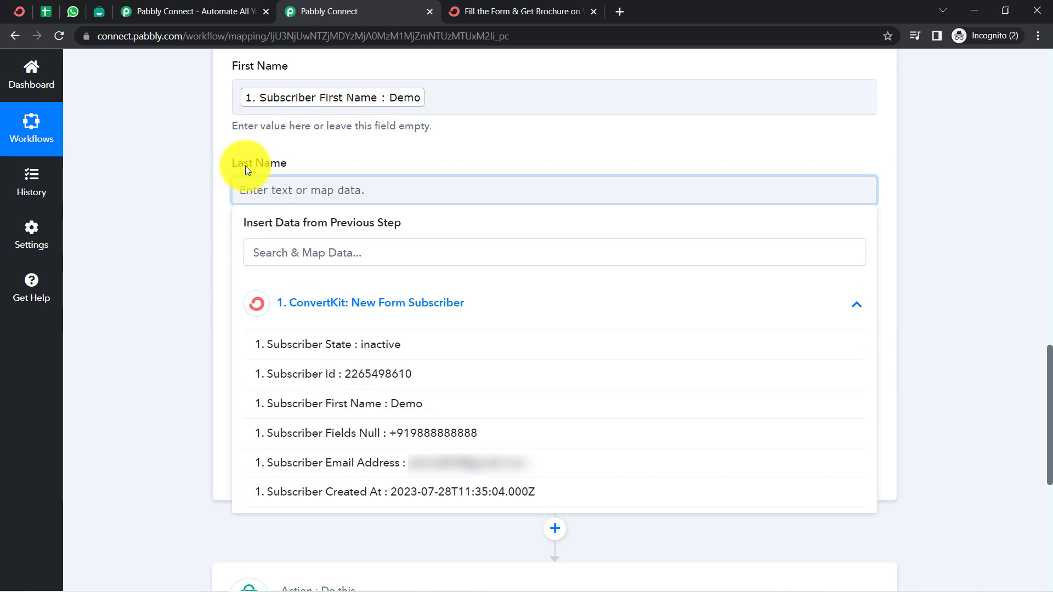
{"action": "left_click", "coordinate": [190, 218]}
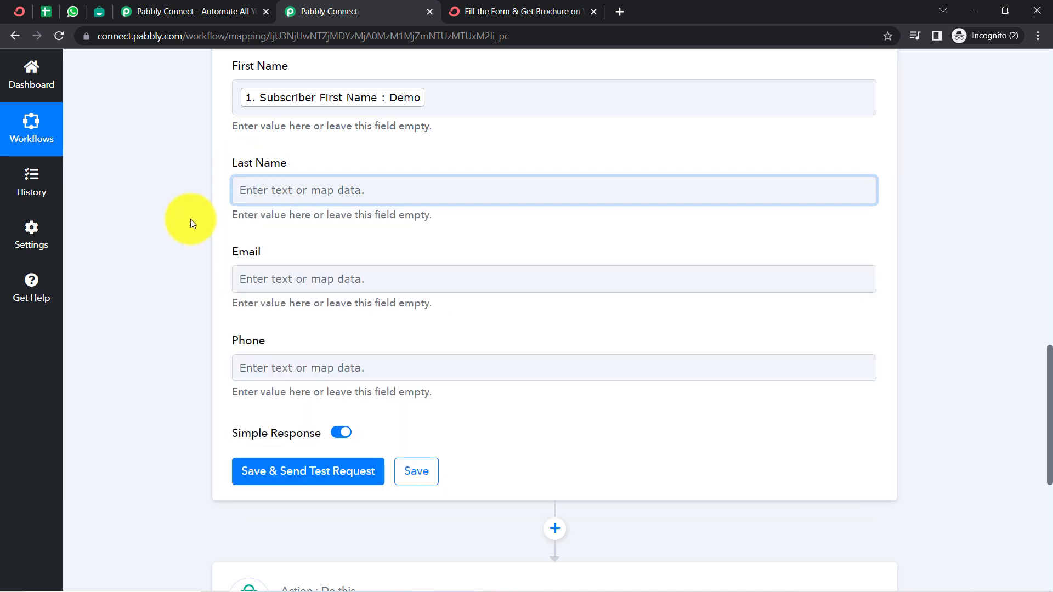
{"action": "left_click_drag", "start_coordinate": [242, 252], "coordinate": [255, 268]}
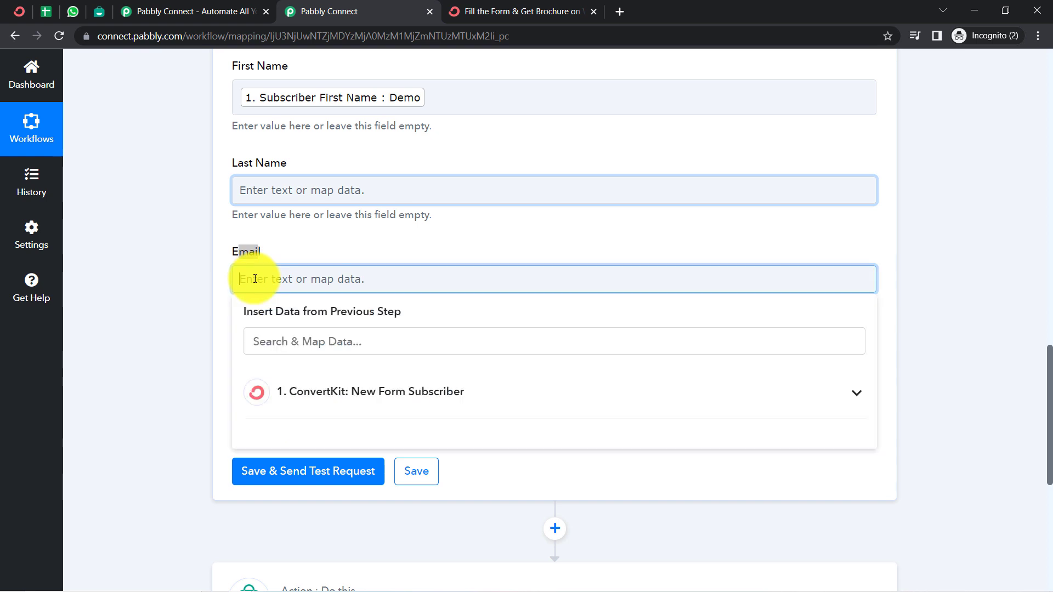
{"action": "left_click", "coordinate": [318, 388]}
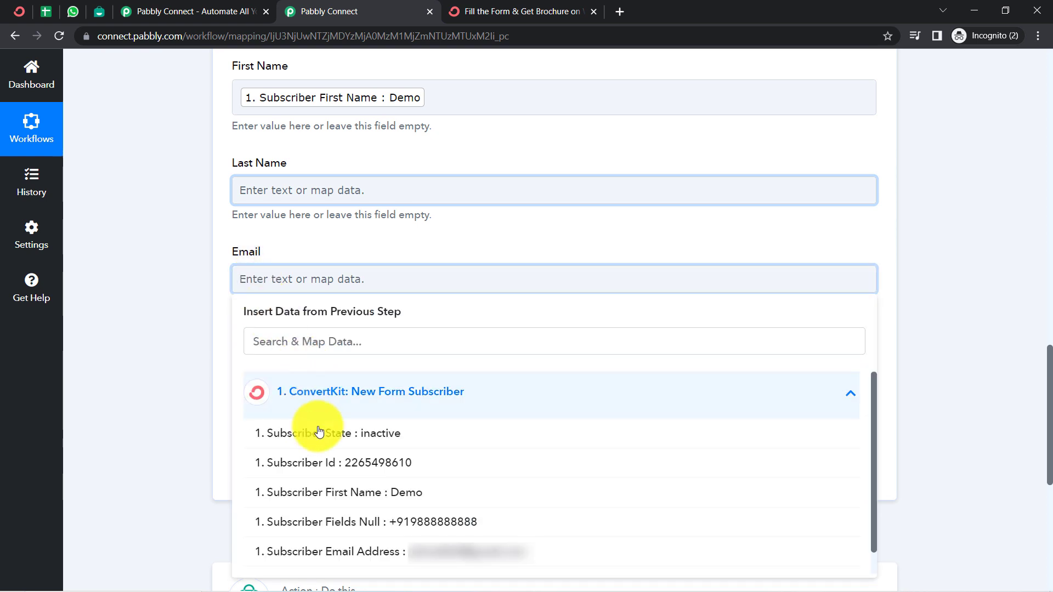
{"action": "left_click", "coordinate": [344, 553]}
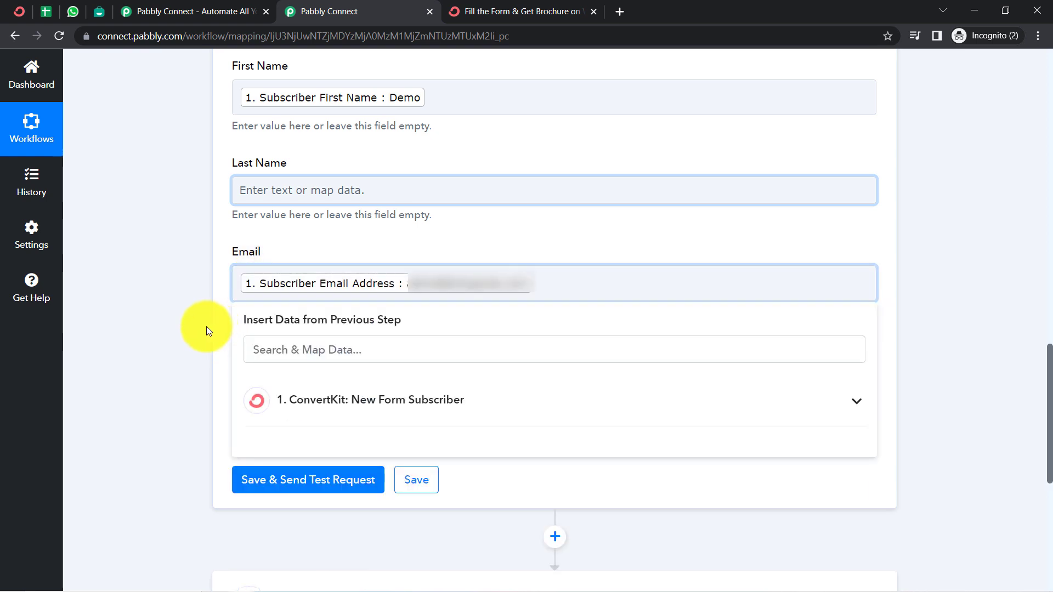
{"action": "left_click", "coordinate": [181, 339]}
- Map ConvertKit's 'Subscriber Fields Null' phone value into the Phone field
{"action": "left_click", "coordinate": [298, 383]}
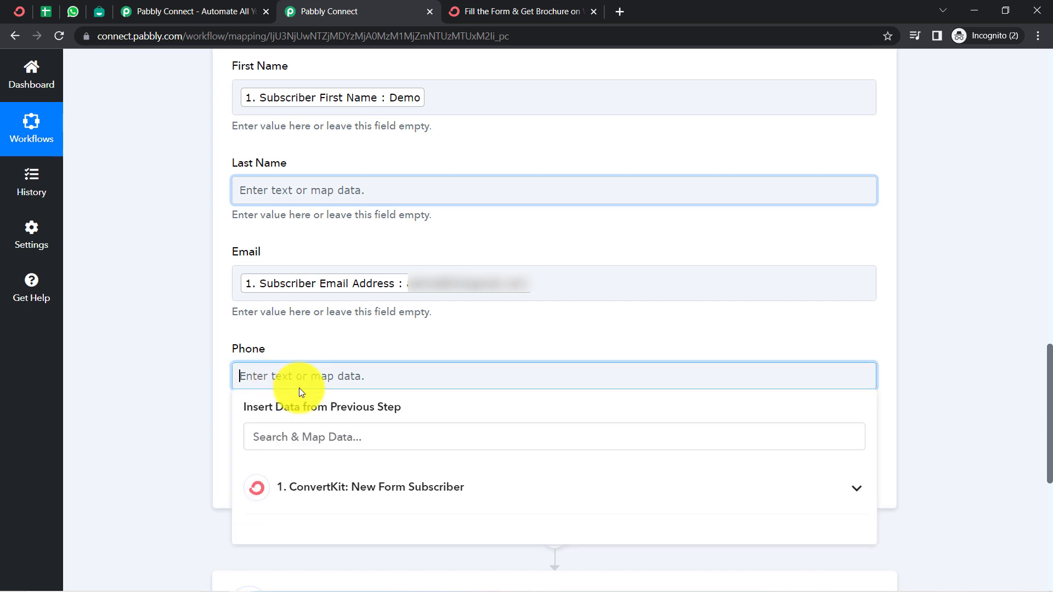
{"action": "left_click", "coordinate": [405, 491]}
{"action": "scroll", "coordinate": [438, 396], "scroll_direction": "up", "scroll_amount": 3}
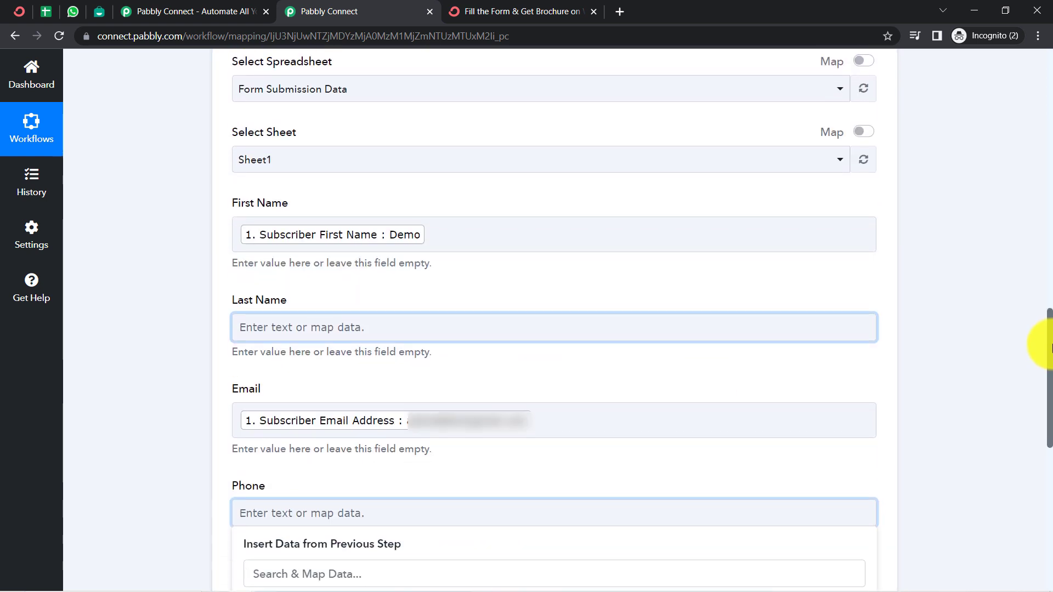
{"action": "left_click_drag", "start_coordinate": [1050, 346], "coordinate": [1050, 423]}
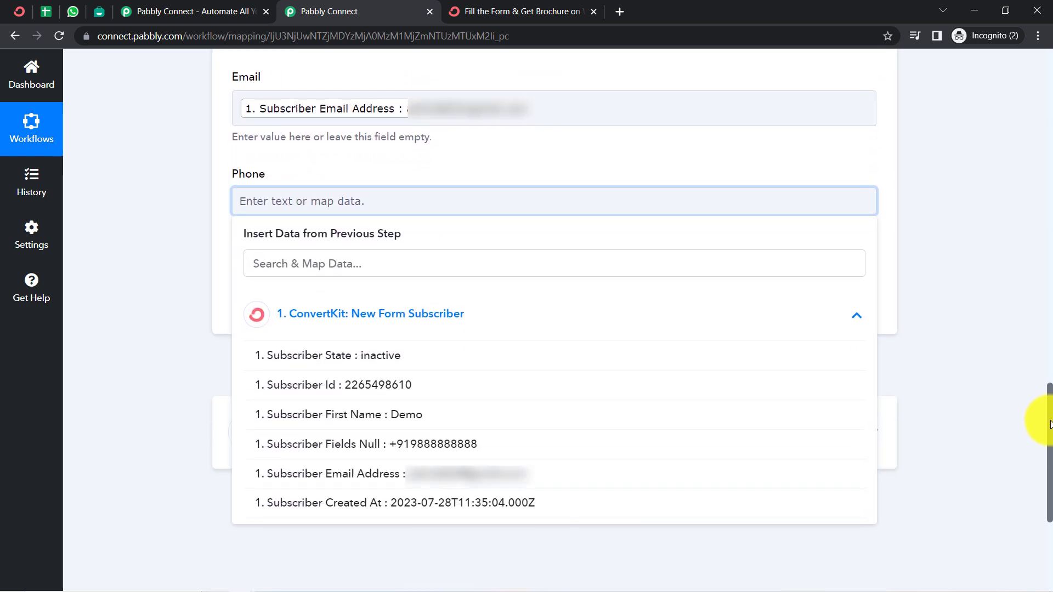
{"action": "left_click", "coordinate": [382, 445]}
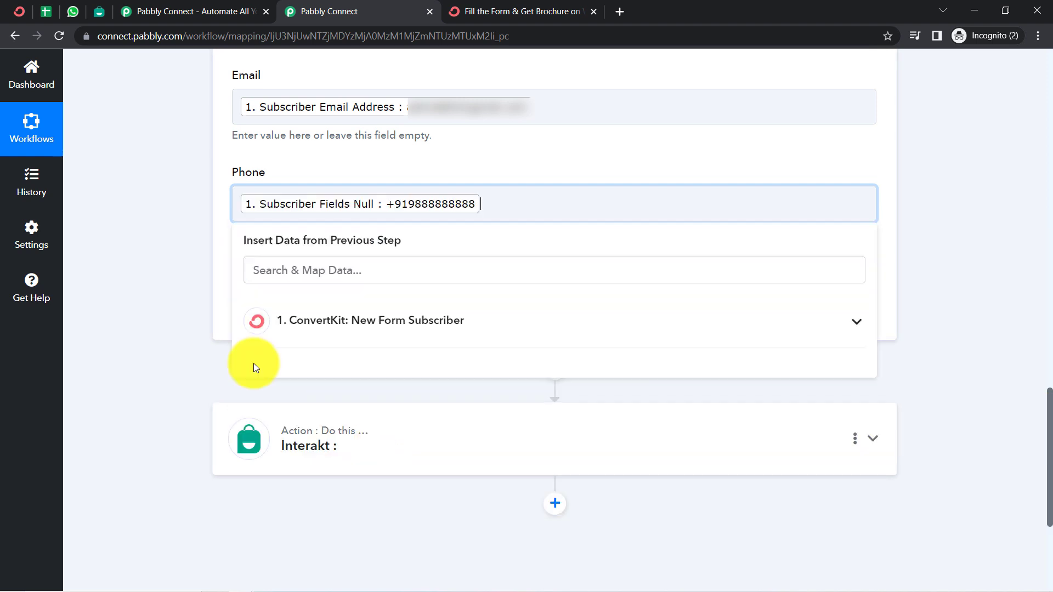
{"action": "left_click", "coordinate": [194, 205]}
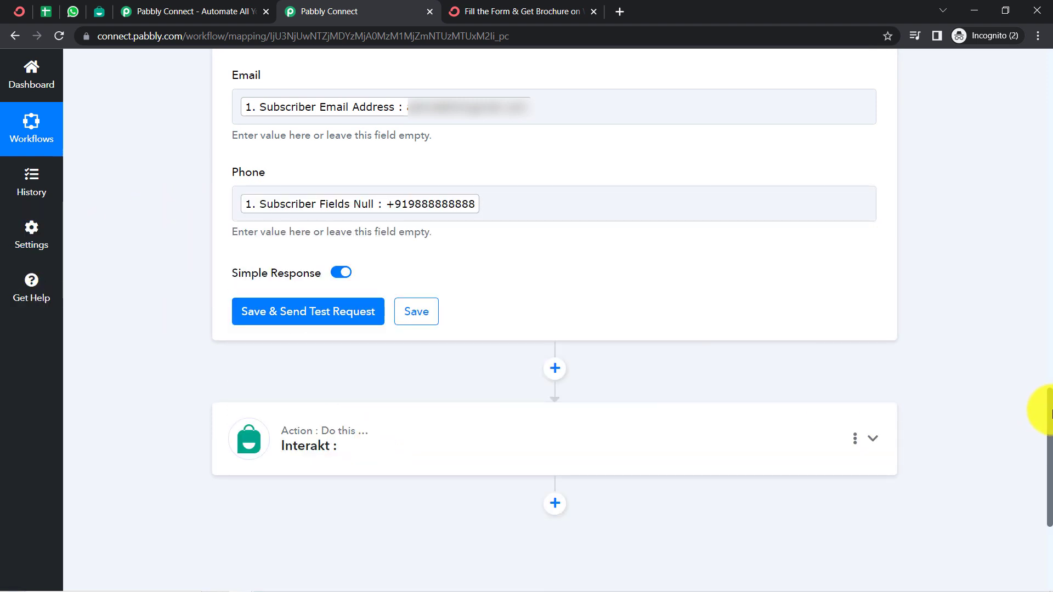
{"action": "mouse_move", "coordinate": [1050, 411]}
{"action": "left_mouse_down"}
{"action": "mouse_move", "coordinate": [1051, 357]}
{"action": "mouse_move", "coordinate": [1050, 407]}
{"action": "left_mouse_up"}
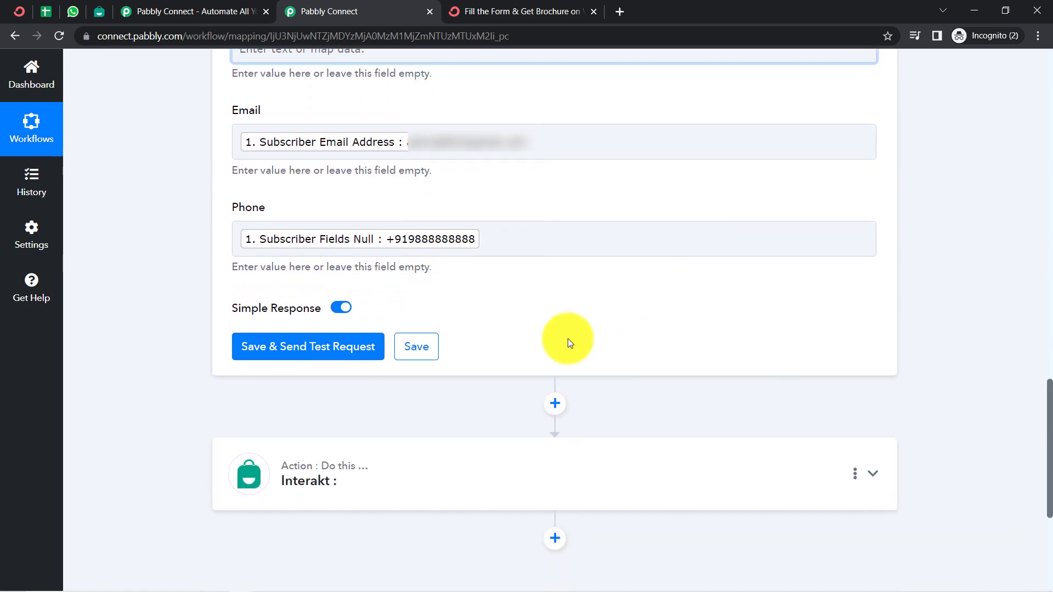
- Save the Google Sheets step and test it, confirming one row written to Sheet1!A2:D2
{"action": "left_click", "coordinate": [320, 347]}
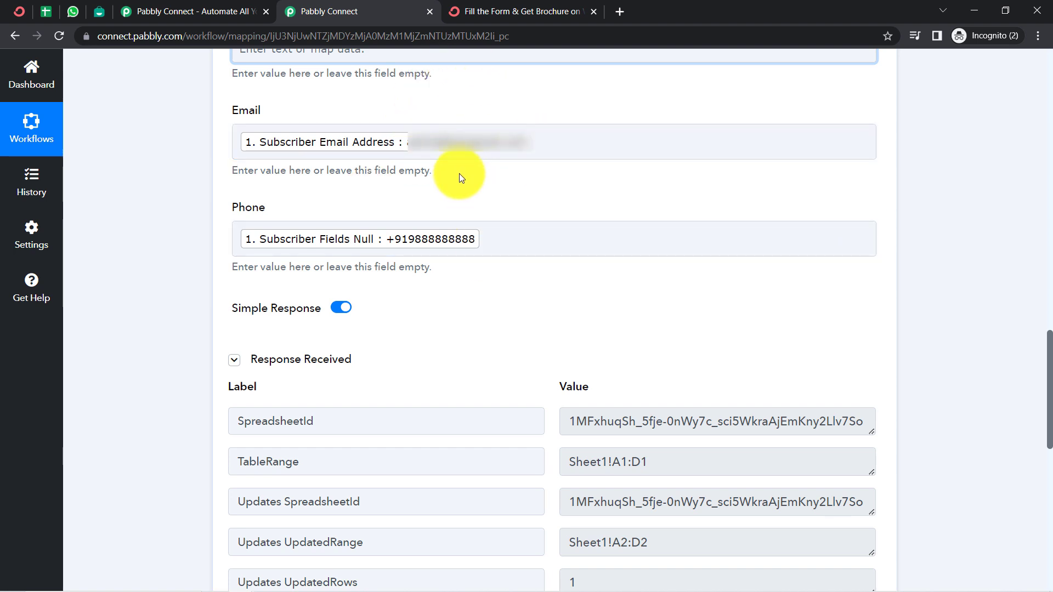
{"action": "double_click", "coordinate": [253, 361]}
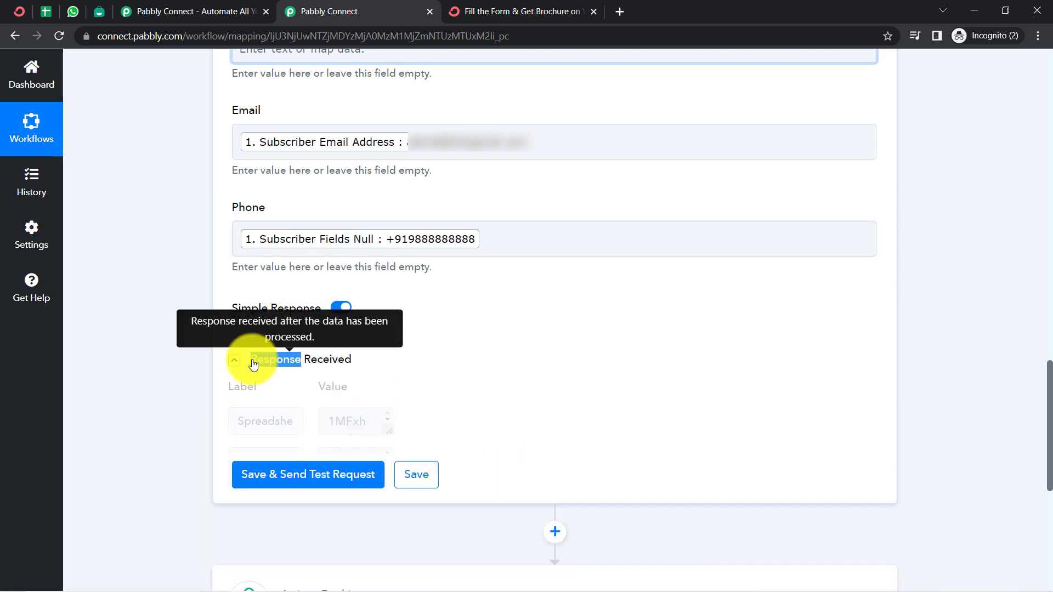
{"action": "left_click", "coordinate": [254, 361]}
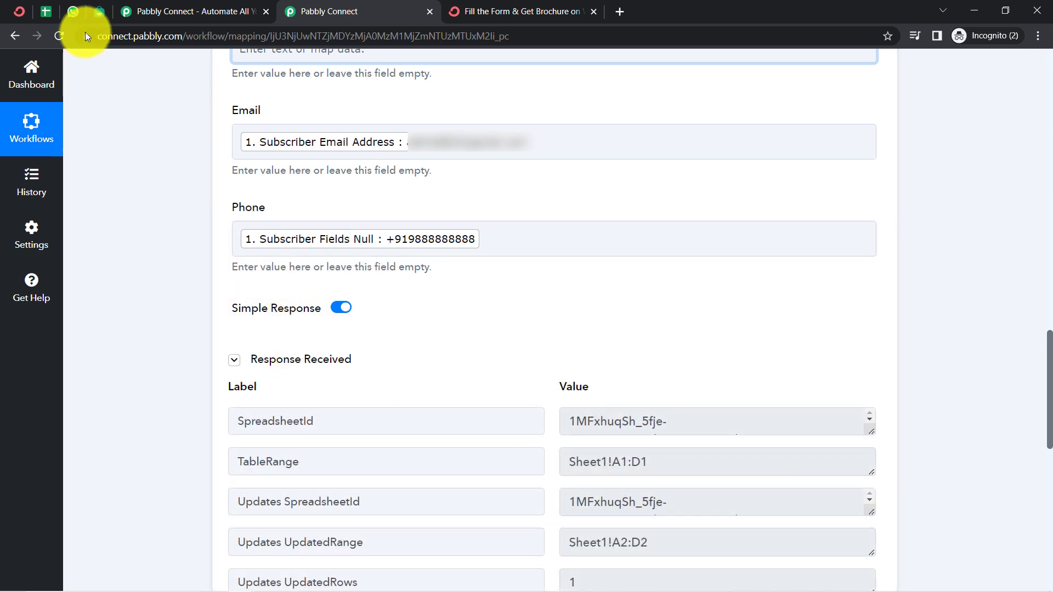
- In Form Submission Data, reset row 2's fill colour, left-align it and remove bold
{"action": "left_click", "coordinate": [51, 10]}
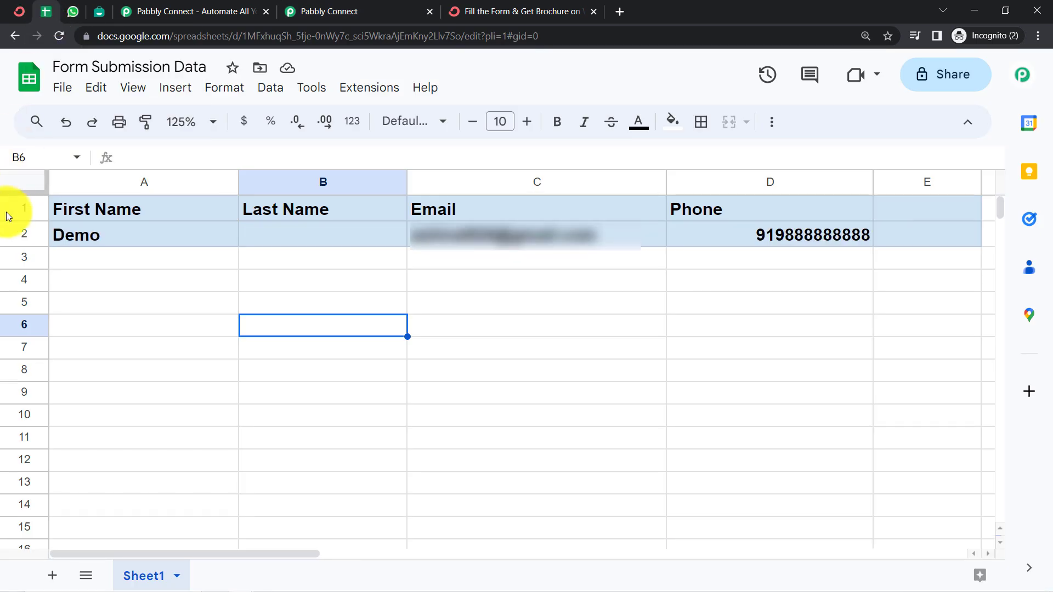
{"action": "left_click", "coordinate": [3, 237]}
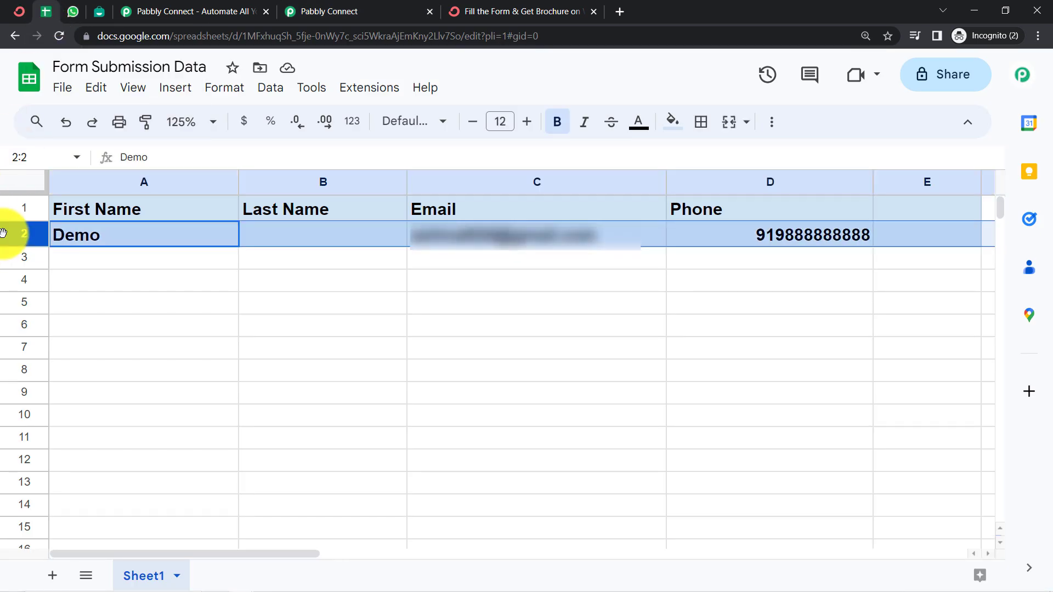
{"action": "left_click", "coordinate": [672, 117]}
{"action": "left_click", "coordinate": [710, 154]}
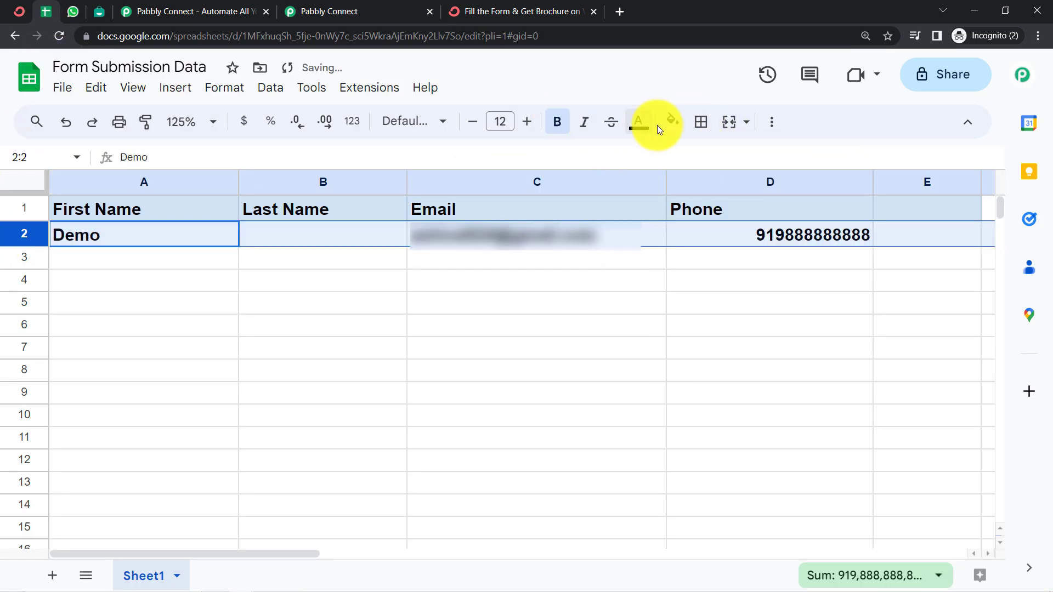
{"action": "left_click", "coordinate": [769, 125]}
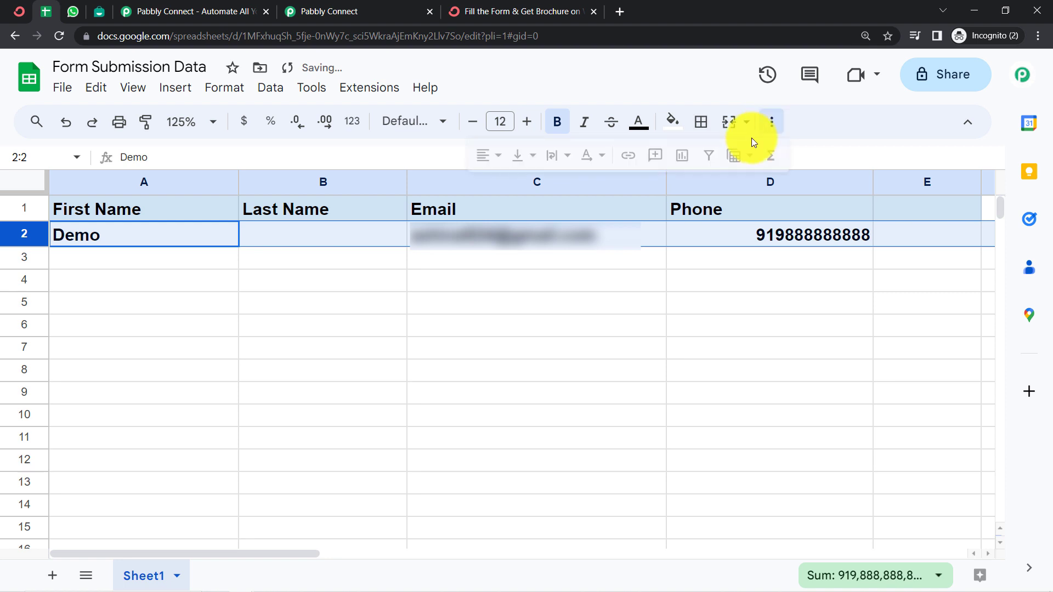
{"action": "left_click", "coordinate": [481, 153]}
{"action": "left_click", "coordinate": [492, 186]}
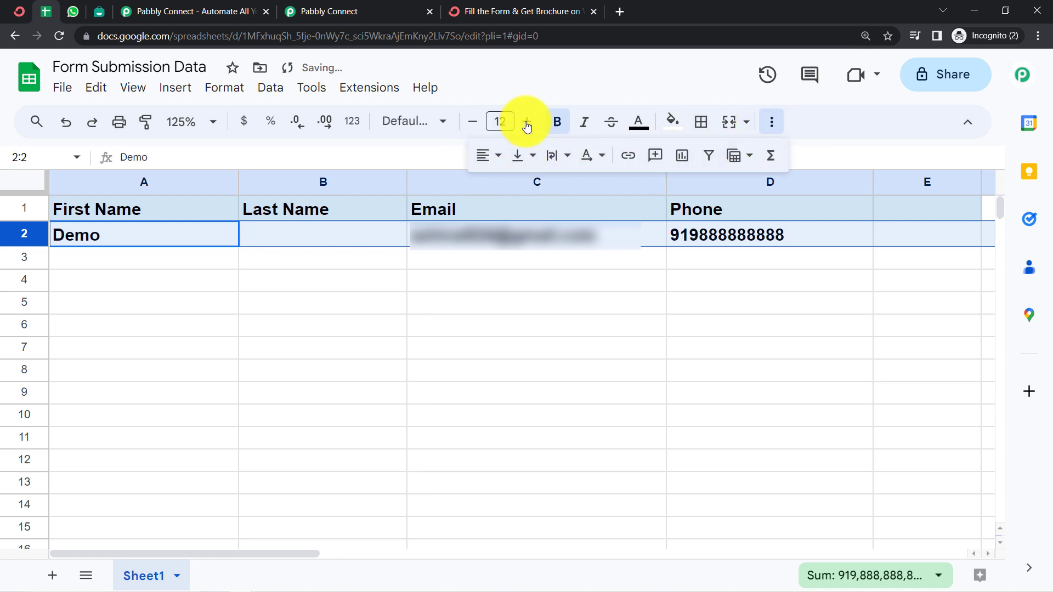
{"action": "left_click", "coordinate": [557, 125]}
{"action": "left_click", "coordinate": [300, 288]}
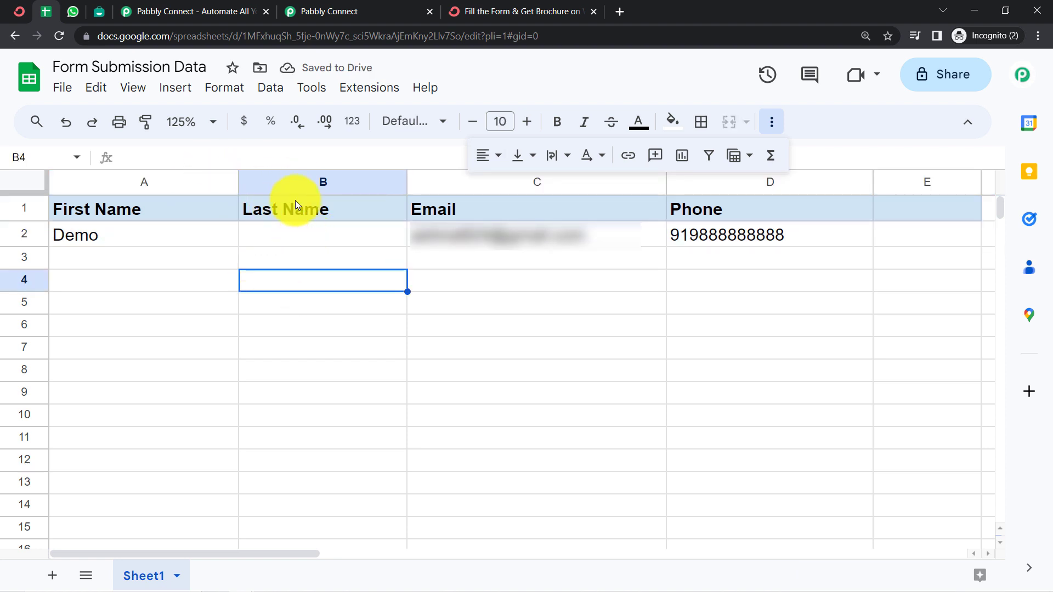
- Hide the extra formatting options, glance at the brochure sign-up form, and return to Pabbly Connect
{"action": "left_click", "coordinate": [138, 351]}
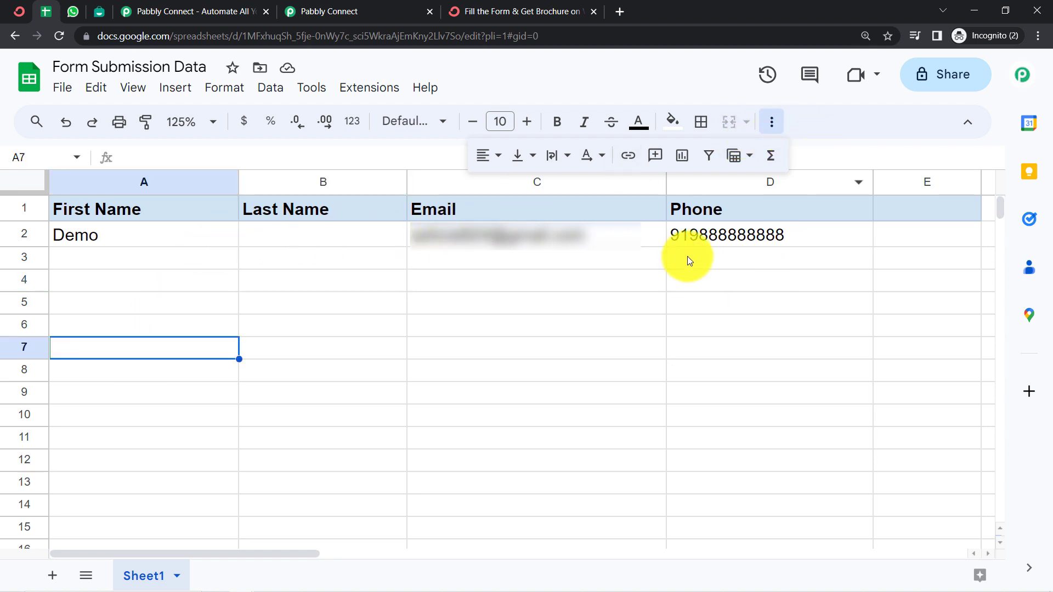
{"action": "left_click", "coordinate": [698, 334]}
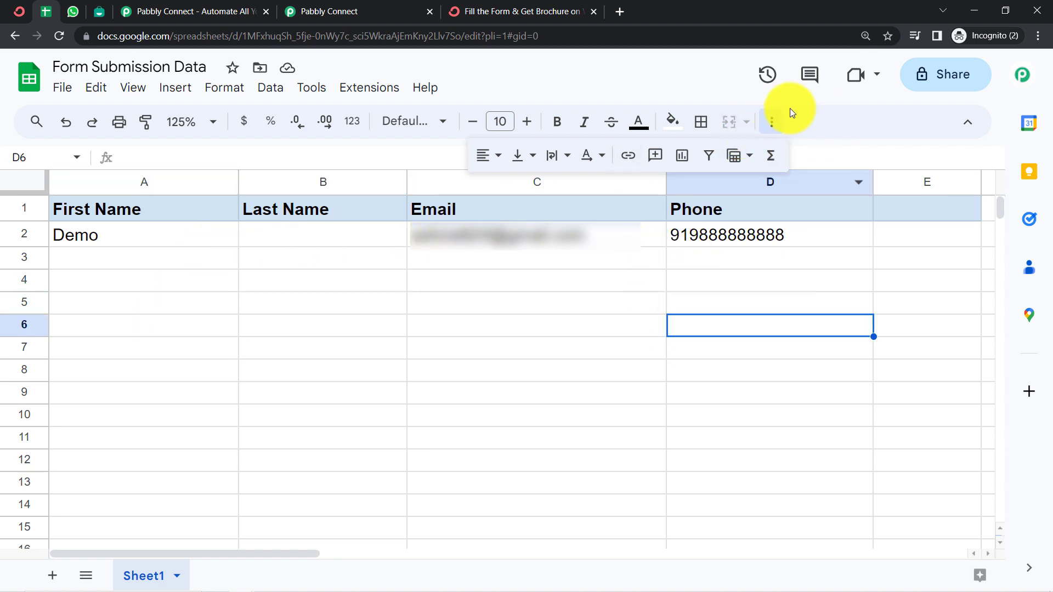
{"action": "left_click", "coordinate": [779, 121]}
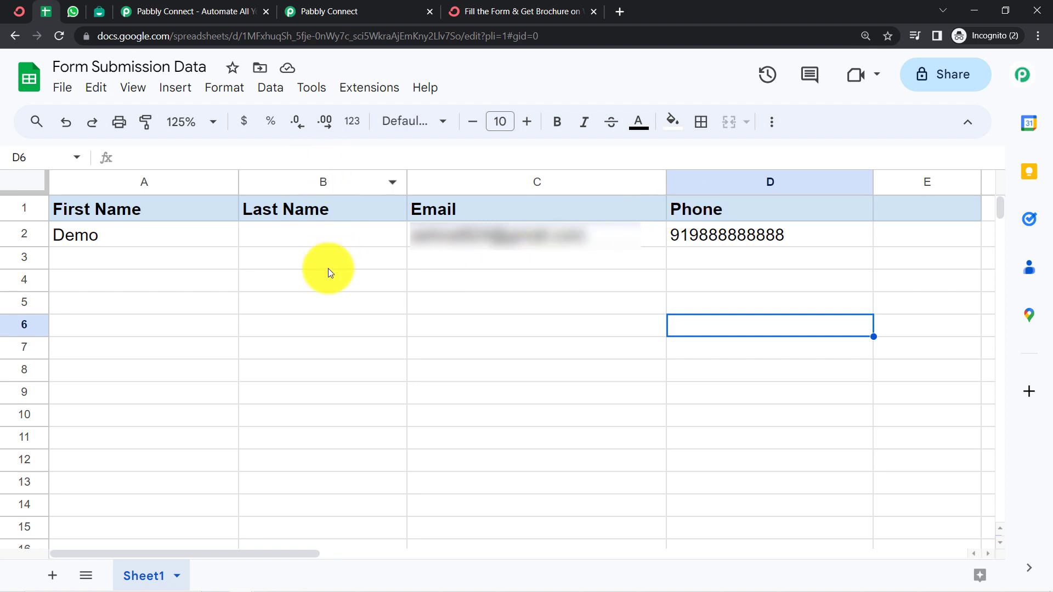
{"action": "left_click", "coordinate": [520, 8]}
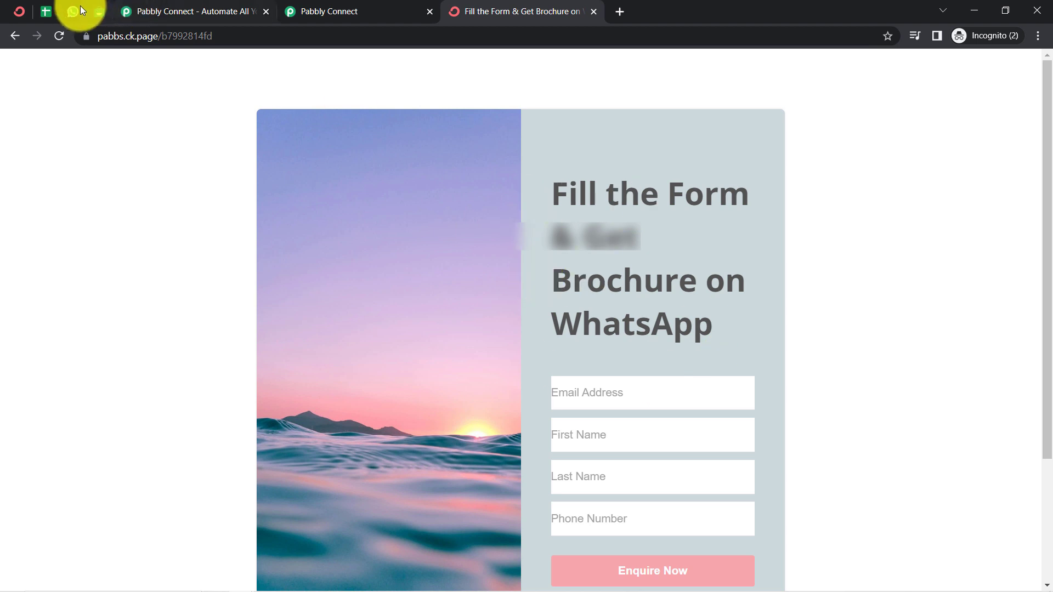
{"action": "left_click", "coordinate": [46, 16]}
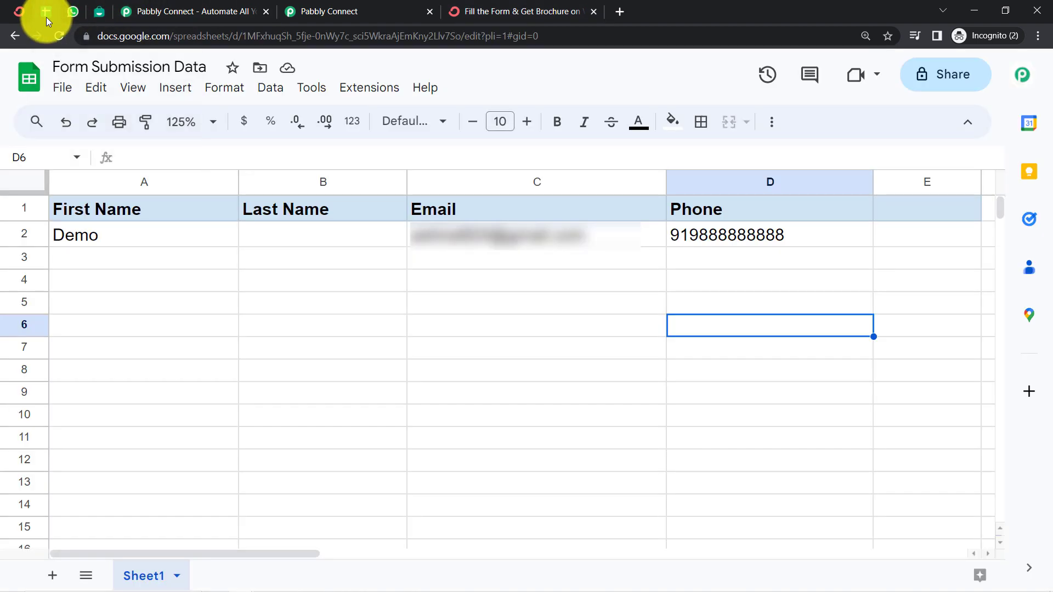
{"action": "left_click", "coordinate": [338, 4]}
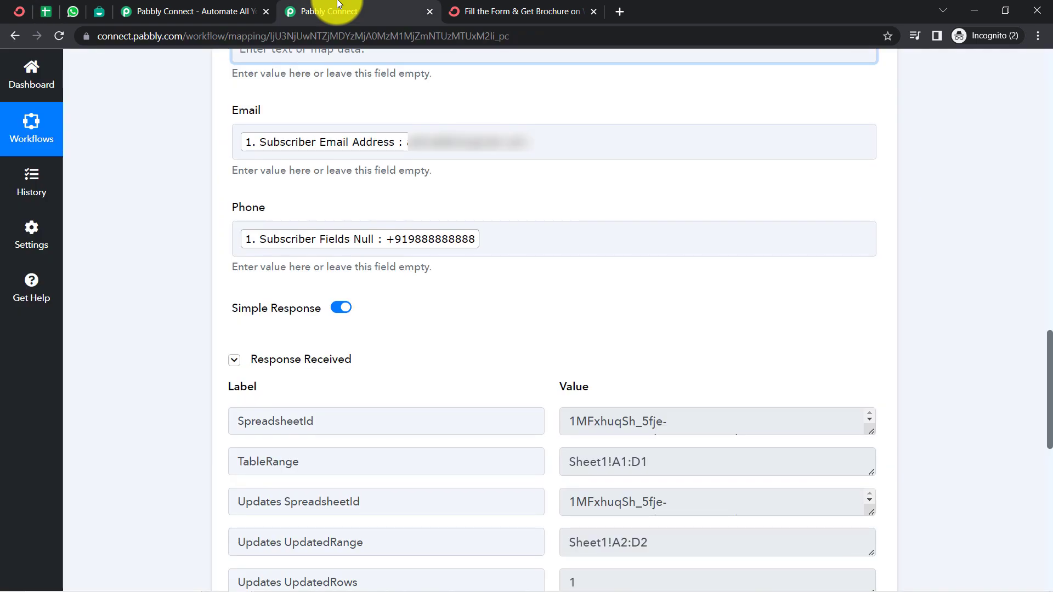
- Collapse the Response Received details and the Google Sheets step, bringing the Interakt step into view
{"action": "left_click", "coordinate": [233, 360]}
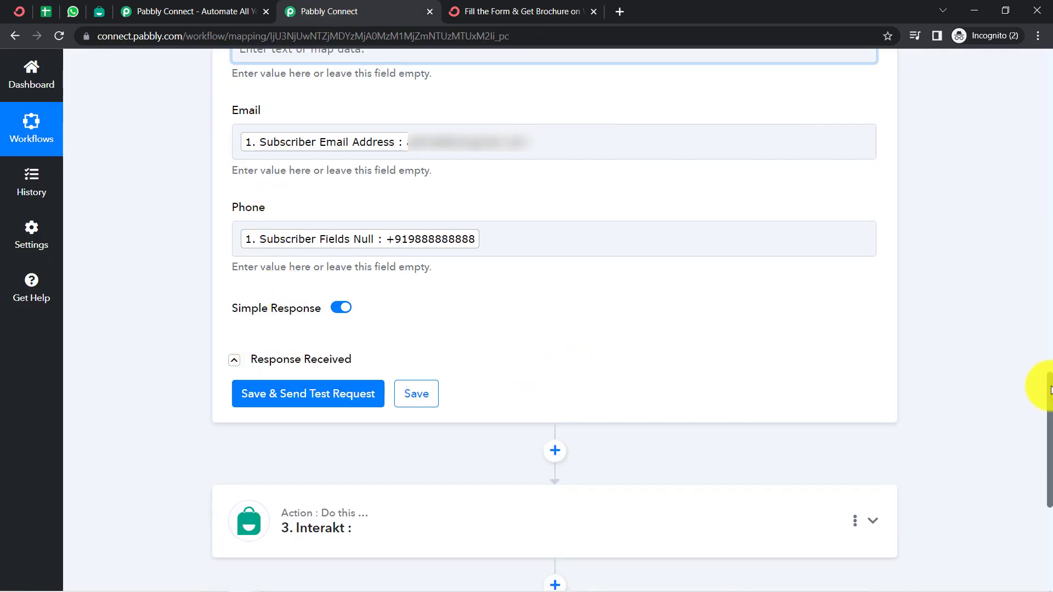
{"action": "scroll", "coordinate": [1051, 390], "scroll_direction": "down", "scroll_amount": 2}
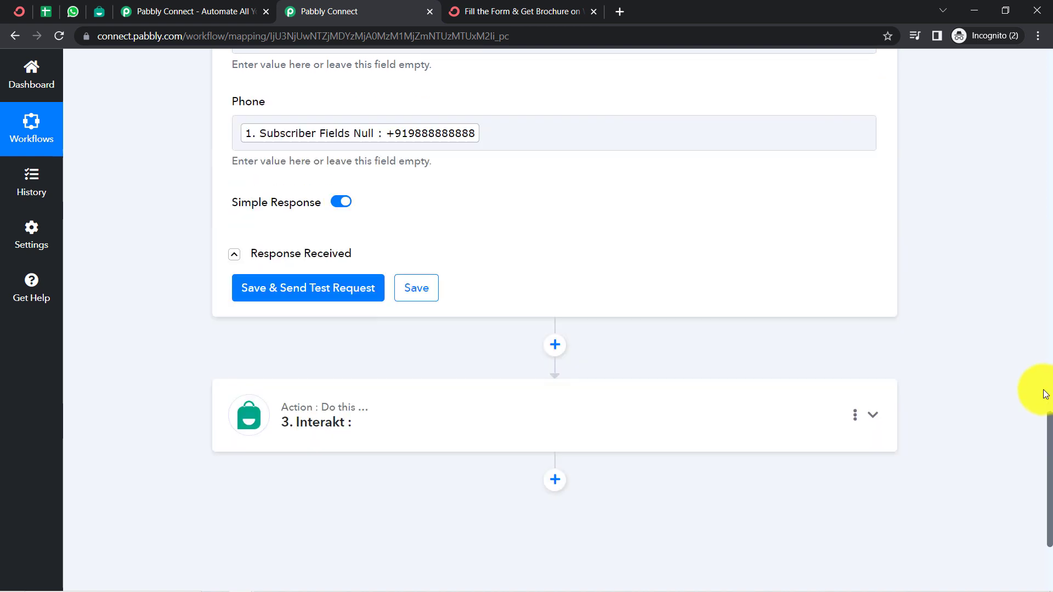
{"action": "left_click_drag", "start_coordinate": [1045, 394], "coordinate": [1036, 241]}
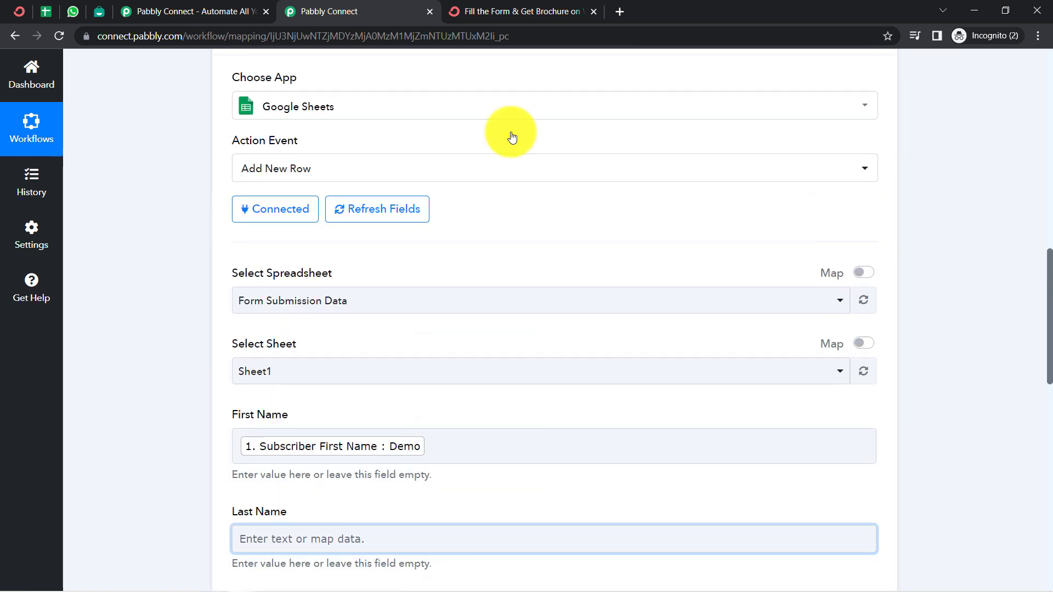
{"action": "scroll", "coordinate": [220, 142], "scroll_direction": "up", "scroll_amount": 5}
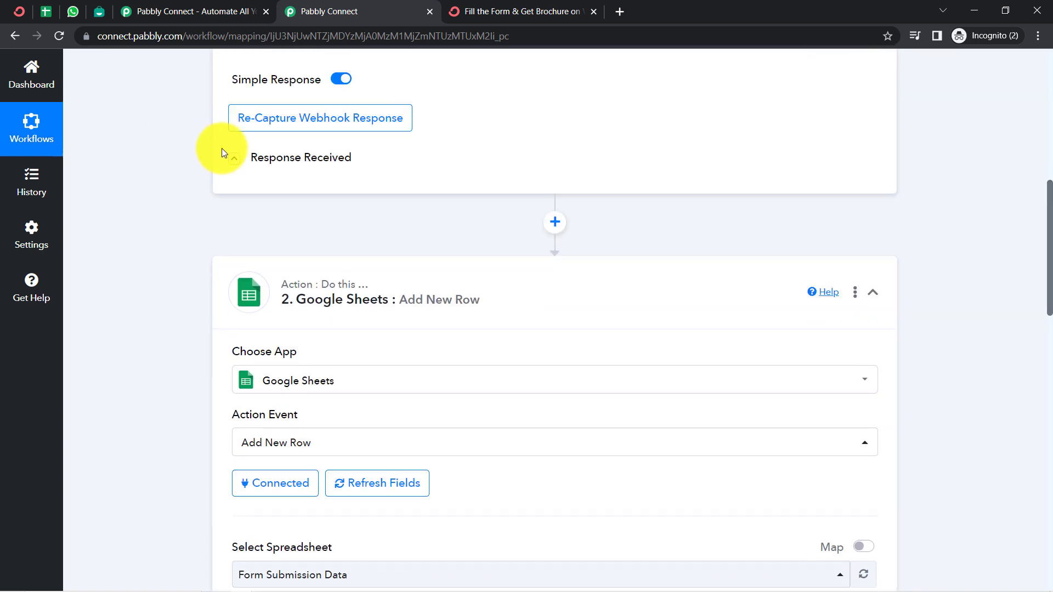
{"action": "left_click", "coordinate": [283, 292]}
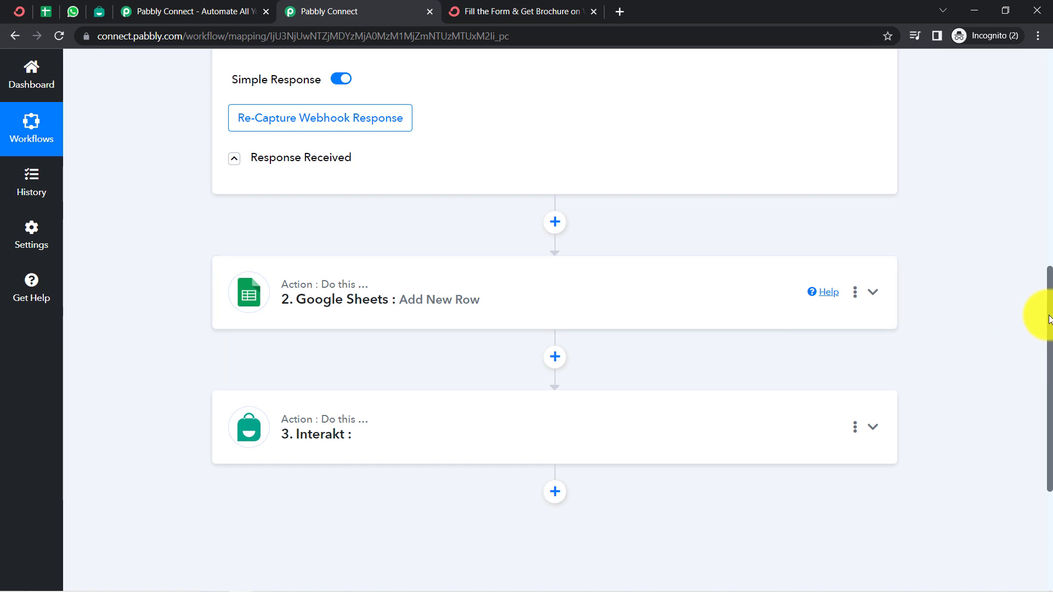
{"action": "left_click_drag", "start_coordinate": [1048, 320], "coordinate": [1032, 433]}
- Expand the Interakt step and choose Send WhatsApp Template Message as its action event
{"action": "left_click", "coordinate": [271, 196]}
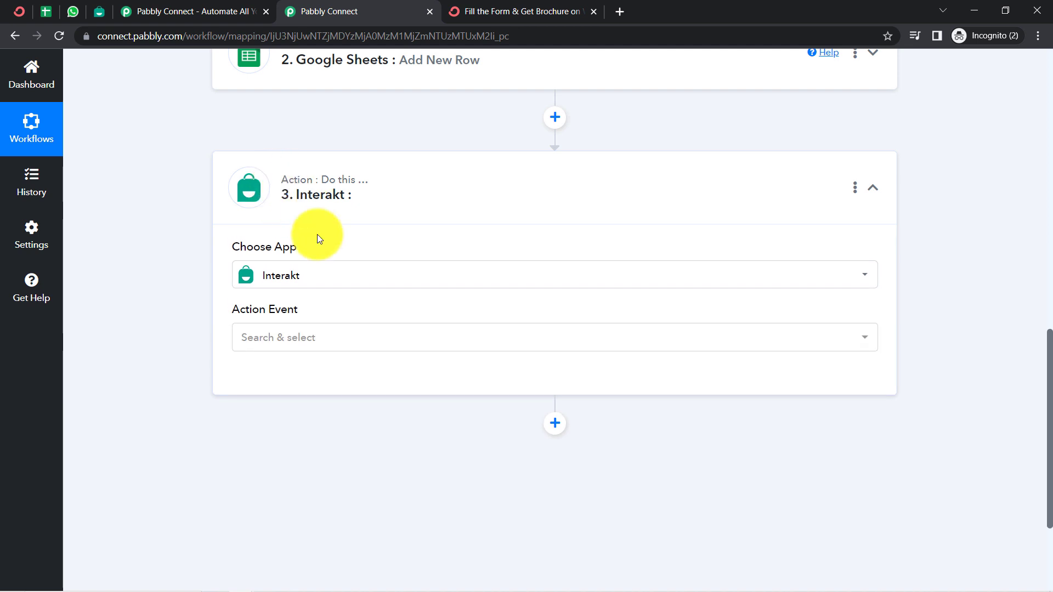
{"action": "left_click", "coordinate": [268, 337]}
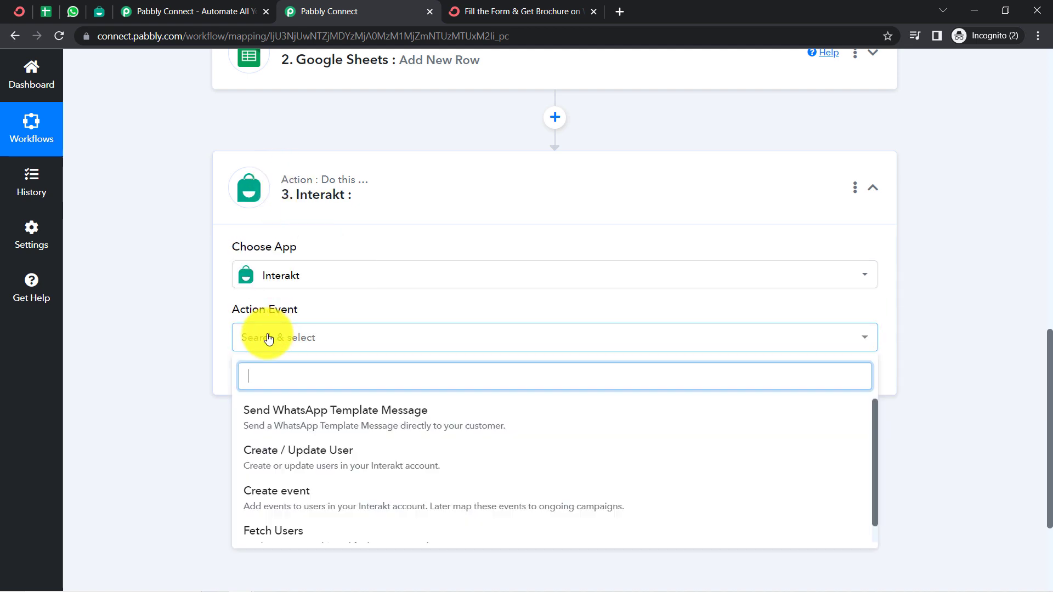
{"action": "left_click", "coordinate": [334, 422]}
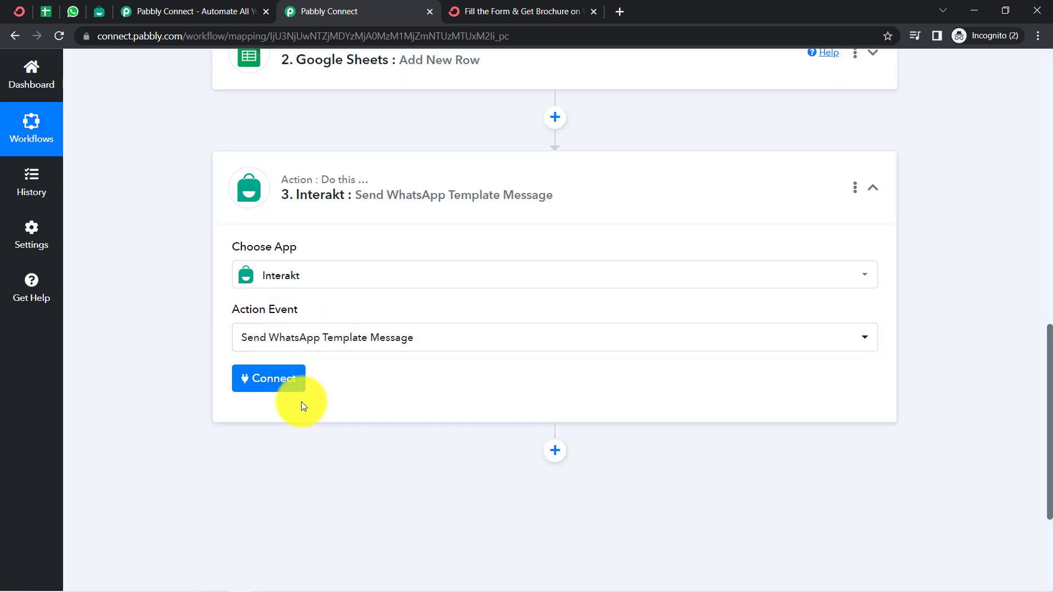
{"action": "left_click", "coordinate": [278, 377]}
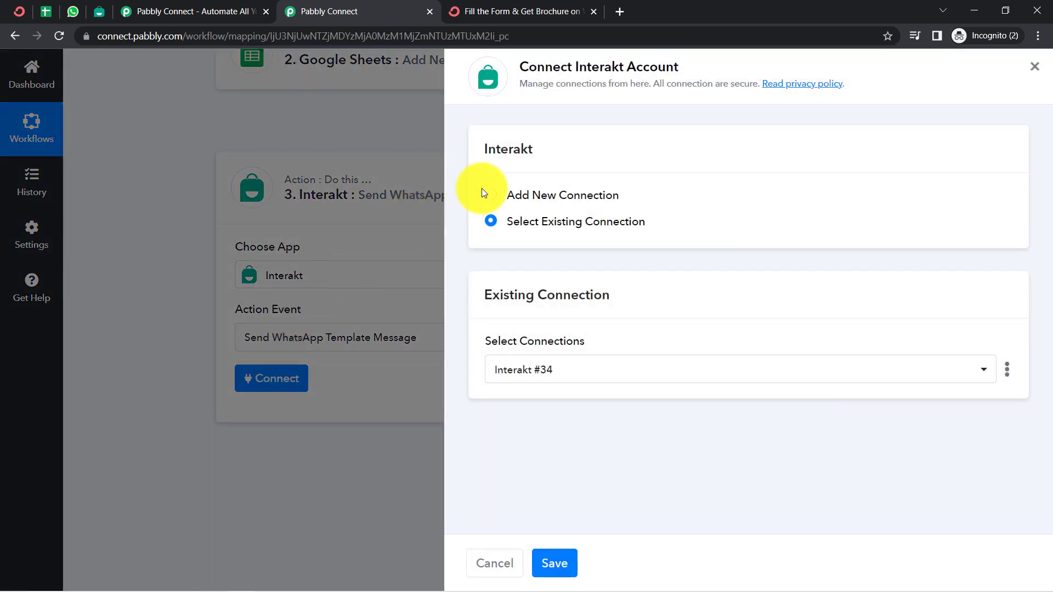
- Start a new Interakt connection and copy the Secret Key from Interakt's developer settings page
{"action": "left_click", "coordinate": [550, 198]}
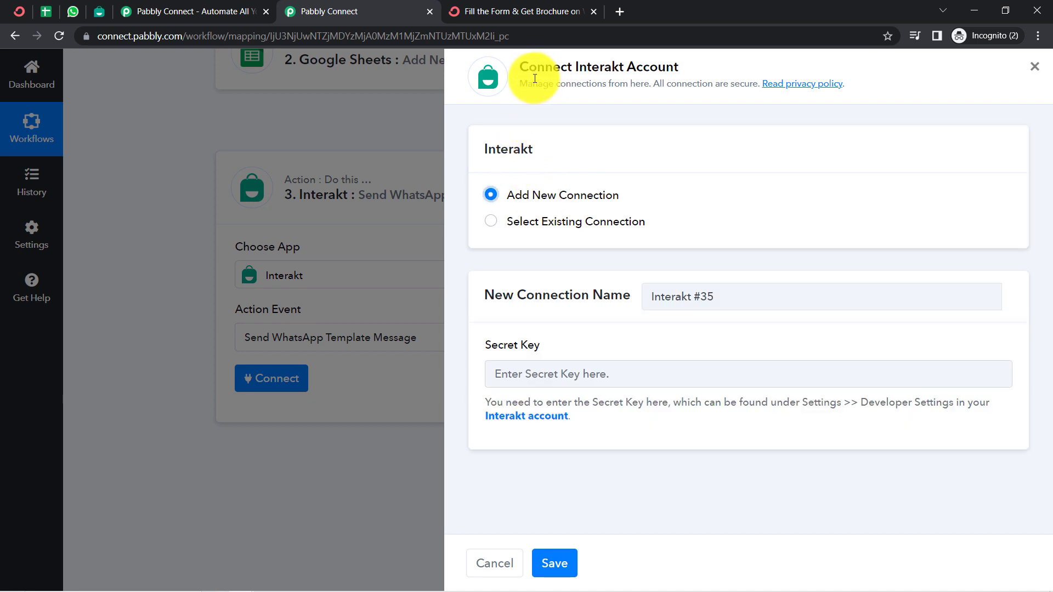
{"action": "left_click_drag", "start_coordinate": [554, 73], "coordinate": [650, 68]}
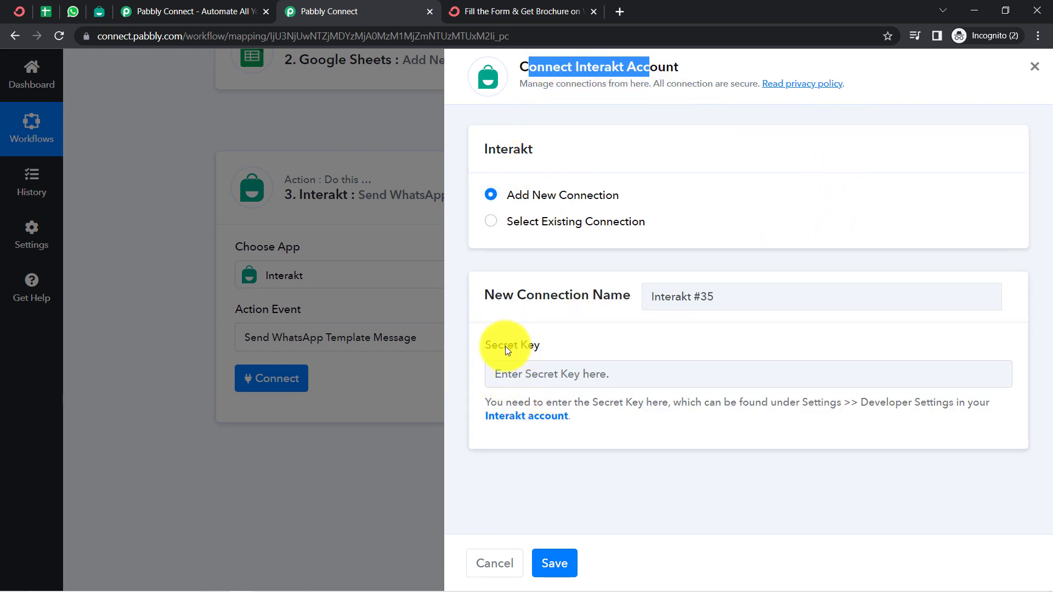
{"action": "left_click_drag", "start_coordinate": [505, 347], "coordinate": [526, 346]}
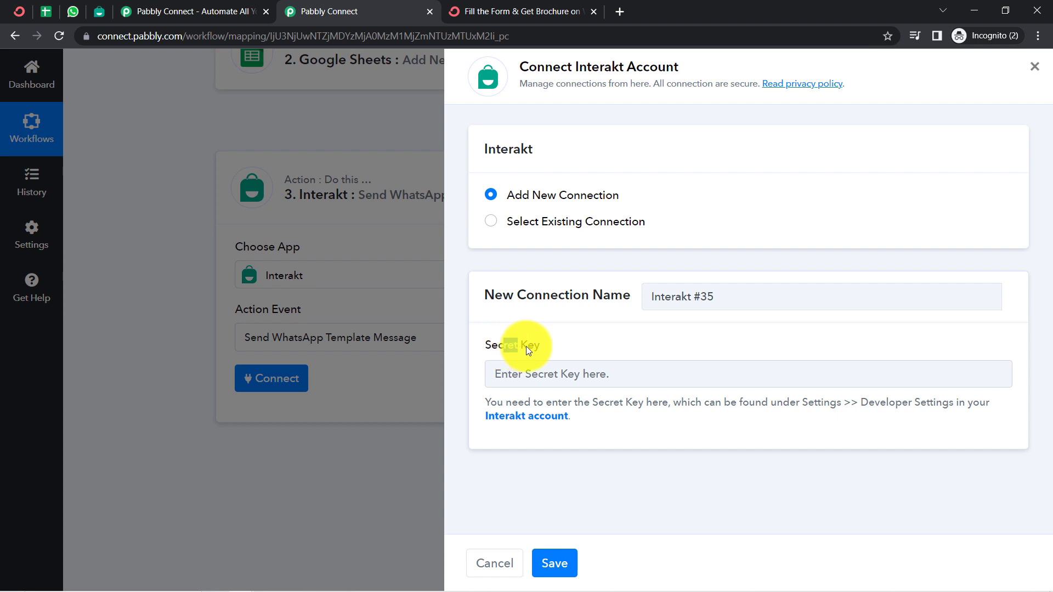
{"action": "right_click", "coordinate": [512, 418]}
{"action": "left_click", "coordinate": [523, 426]}
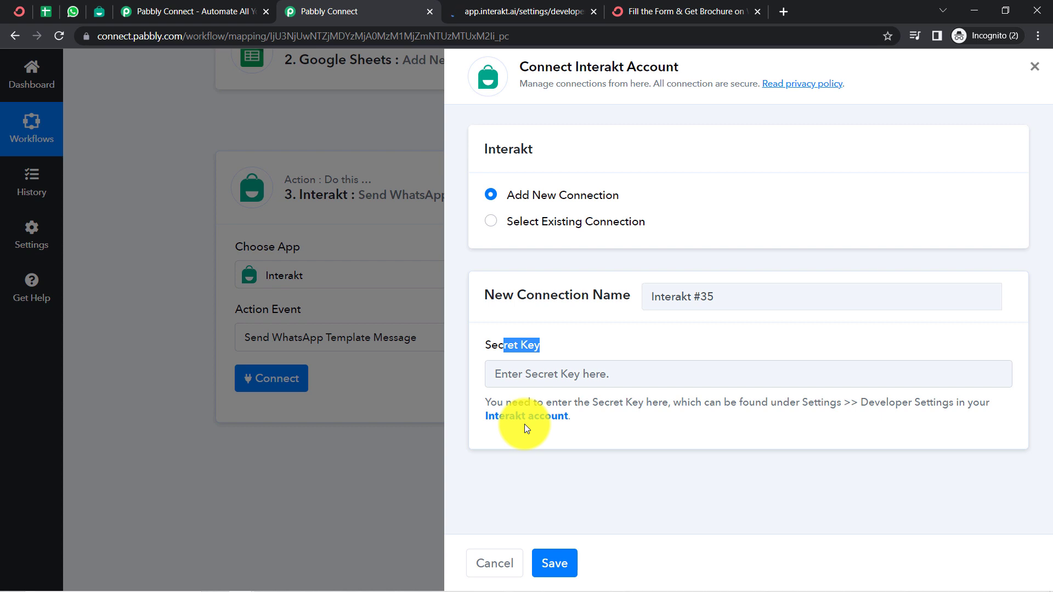
{"action": "left_click", "coordinate": [524, 8]}
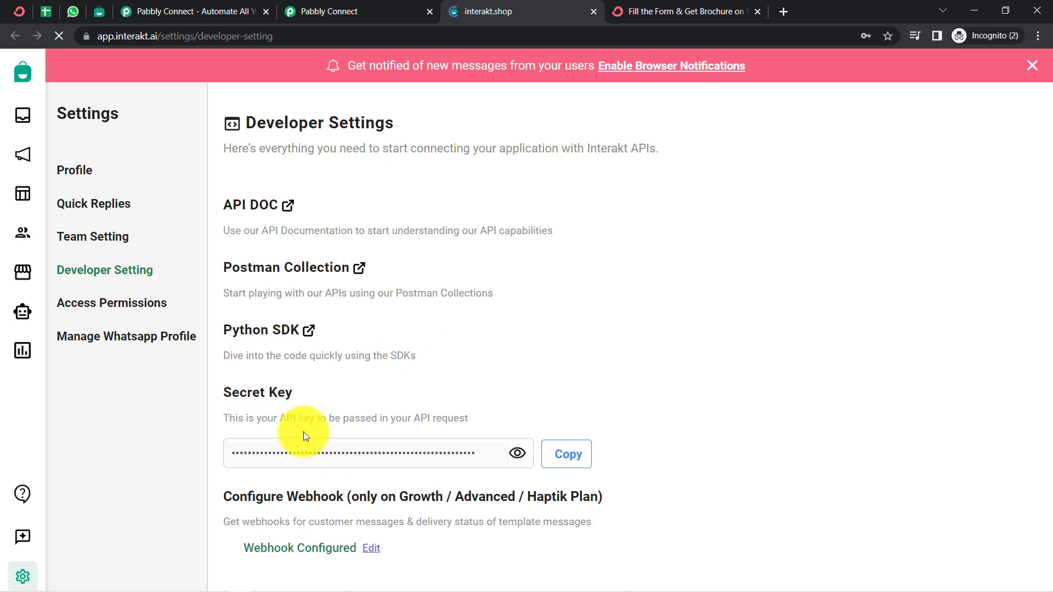
{"action": "left_click_drag", "start_coordinate": [248, 393], "coordinate": [293, 395]}
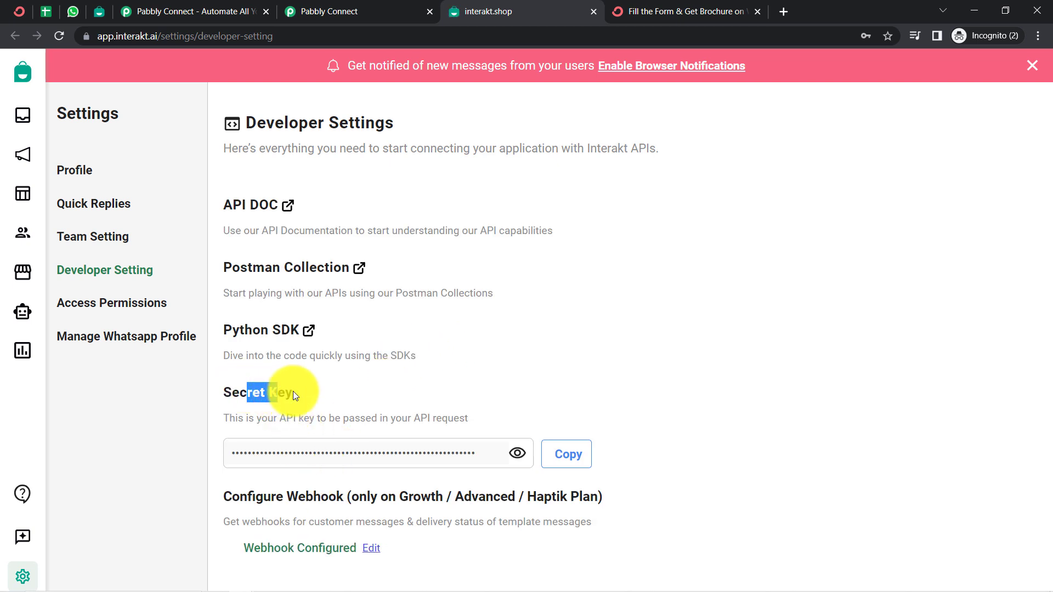
{"action": "left_click", "coordinate": [566, 459]}
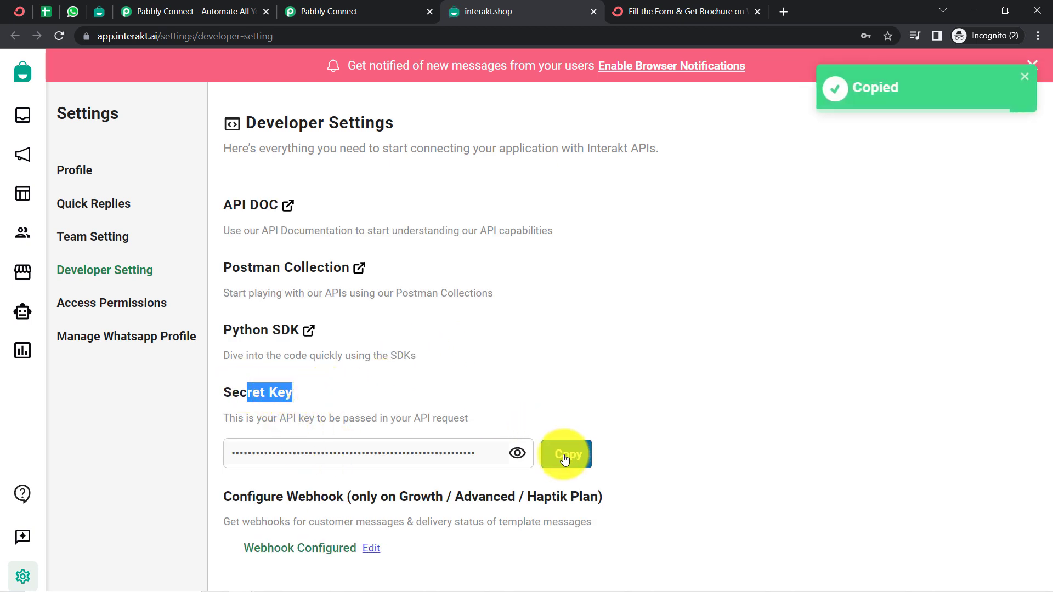
- Paste the secret key into Pabbly's Secret Key field, save the connection, and close the Interakt tab
{"action": "left_click", "coordinate": [329, 11]}
{"action": "left_click", "coordinate": [563, 373]}
{"action": "key", "text": "ctrl+v"}
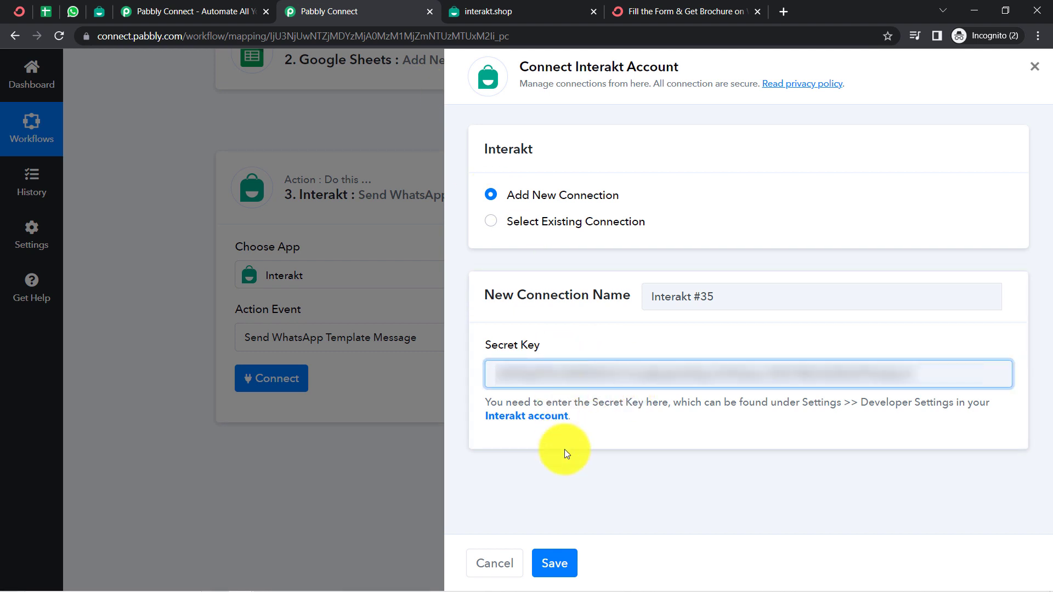
{"action": "left_click", "coordinate": [554, 563]}
{"action": "left_click", "coordinate": [505, 11]}
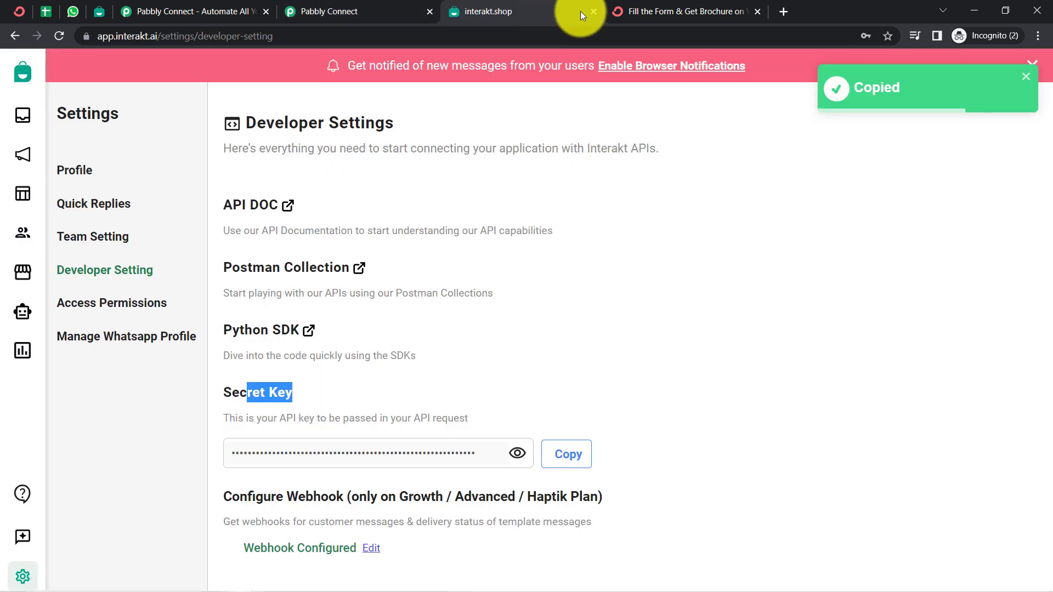
{"action": "key", "text": "ctrl+w"}
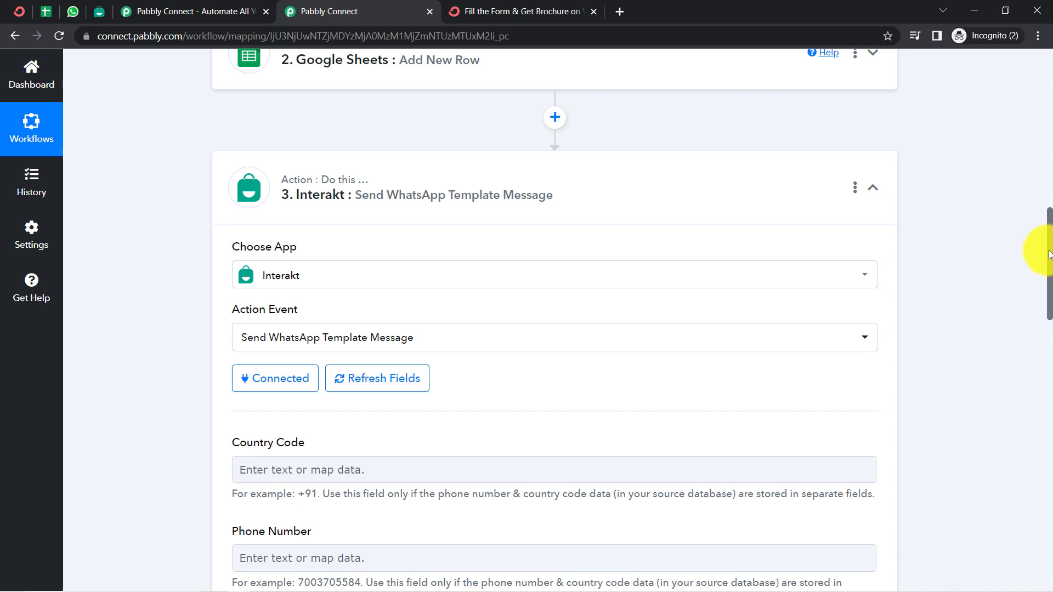
{"action": "scroll", "coordinate": [1049, 277], "scroll_direction": "down", "scroll_amount": 3}
{"action": "left_click_drag", "start_coordinate": [1051, 284], "coordinate": [1023, 314]}
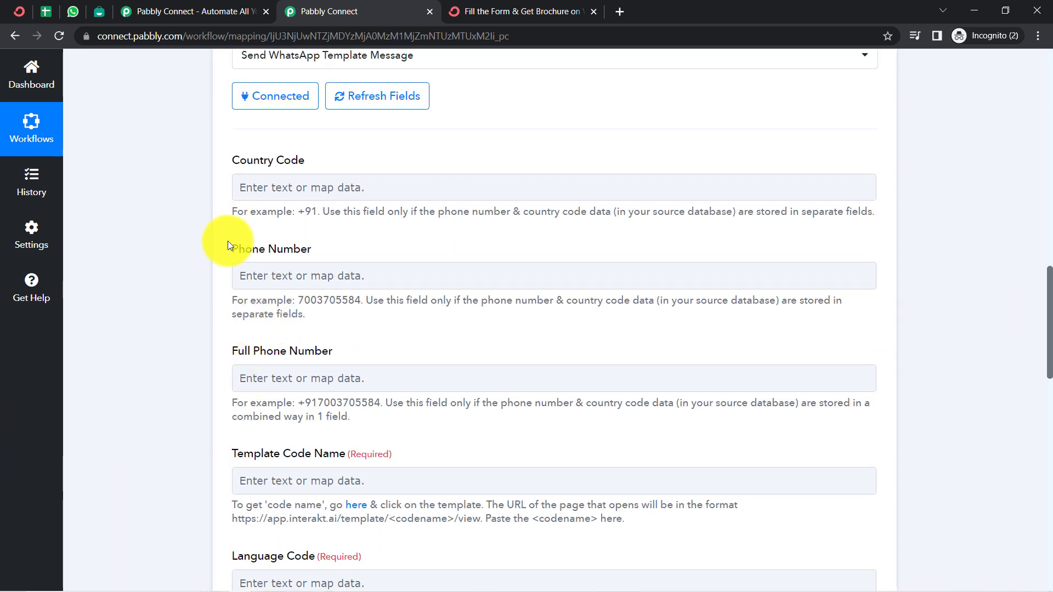
{"action": "left_click_drag", "start_coordinate": [234, 250], "coordinate": [278, 253]}
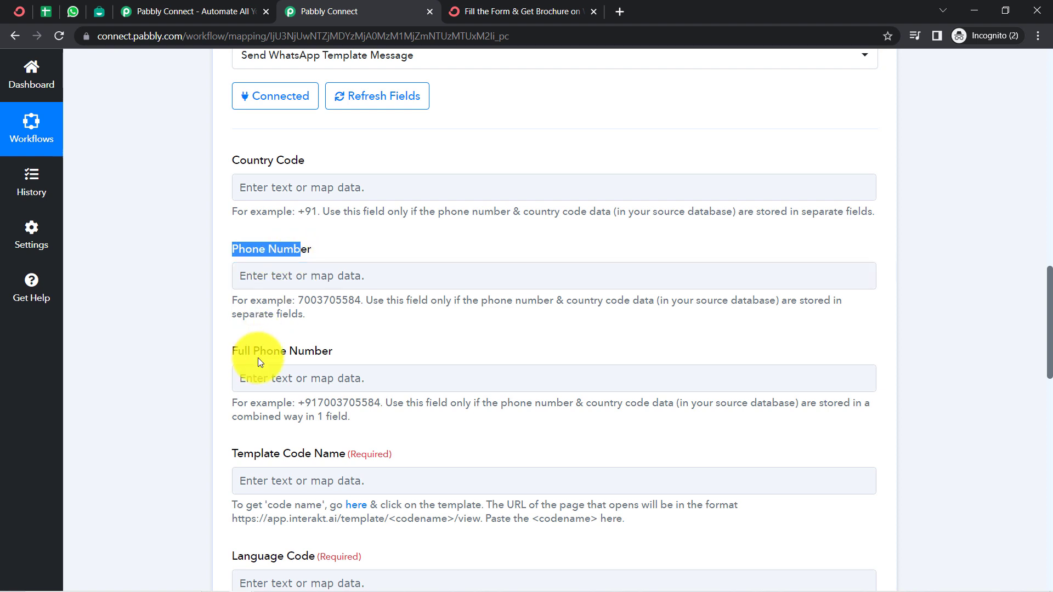
{"action": "left_click_drag", "start_coordinate": [260, 356], "coordinate": [335, 354]}
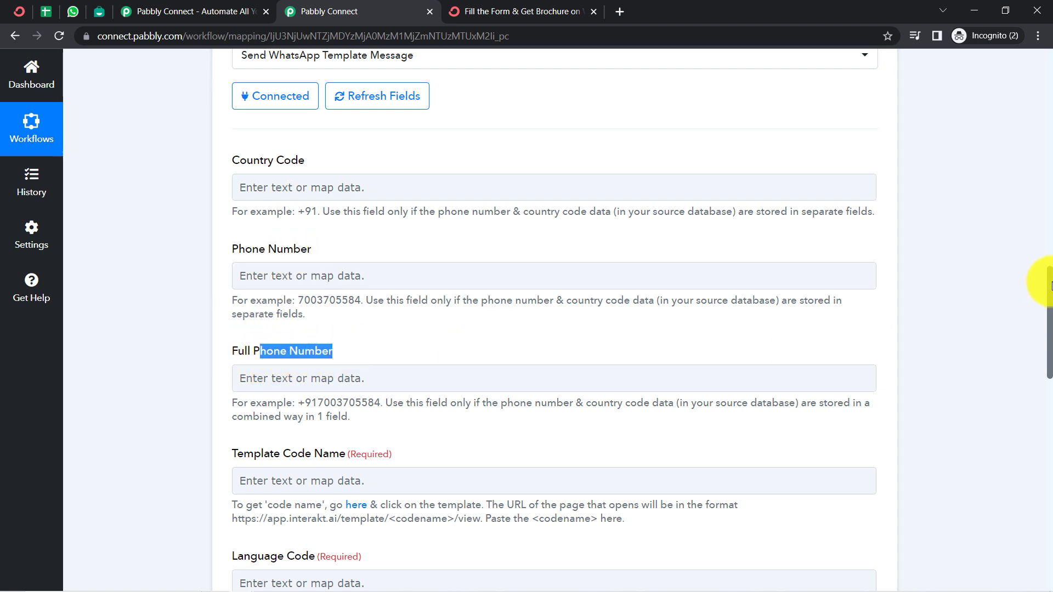
{"action": "left_click_drag", "start_coordinate": [1049, 286], "coordinate": [1031, 444]}
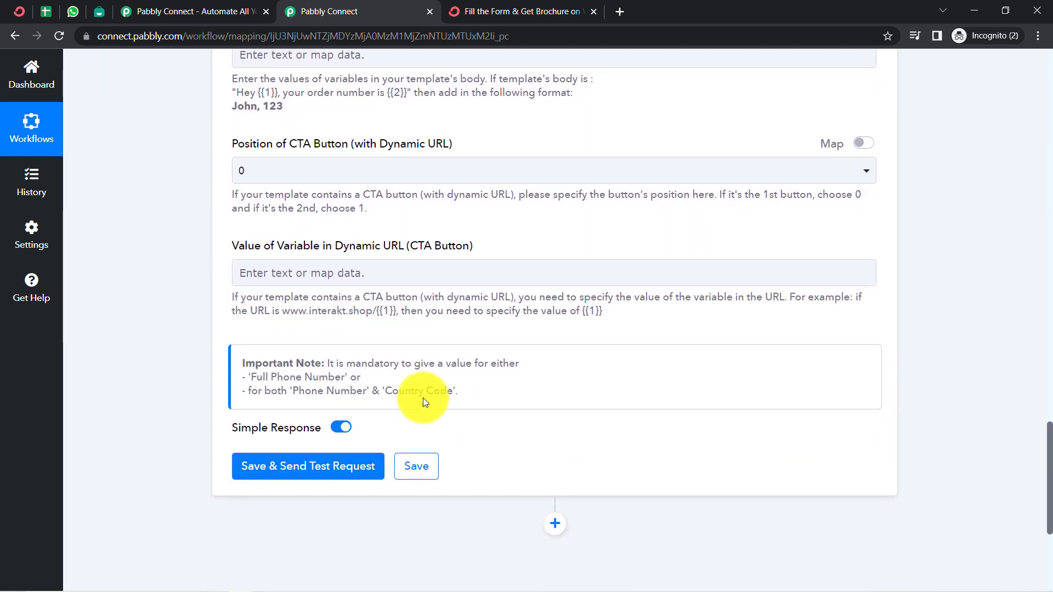
{"action": "left_click_drag", "start_coordinate": [343, 362], "coordinate": [461, 361]}
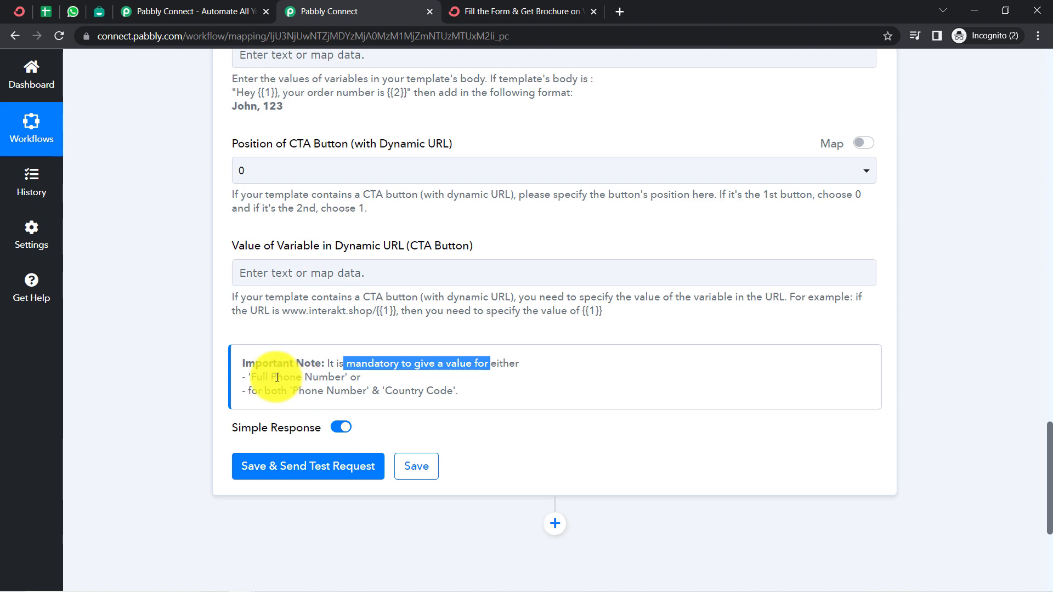
{"action": "left_click_drag", "start_coordinate": [277, 378], "coordinate": [335, 393]}
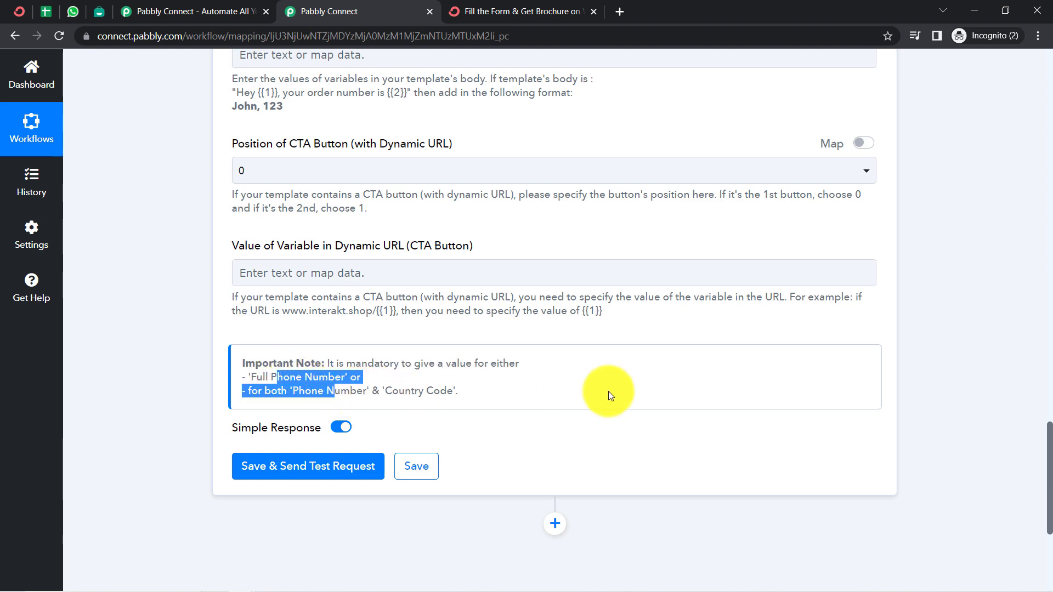
{"action": "scroll", "coordinate": [1031, 406], "scroll_direction": "up", "scroll_amount": 5}
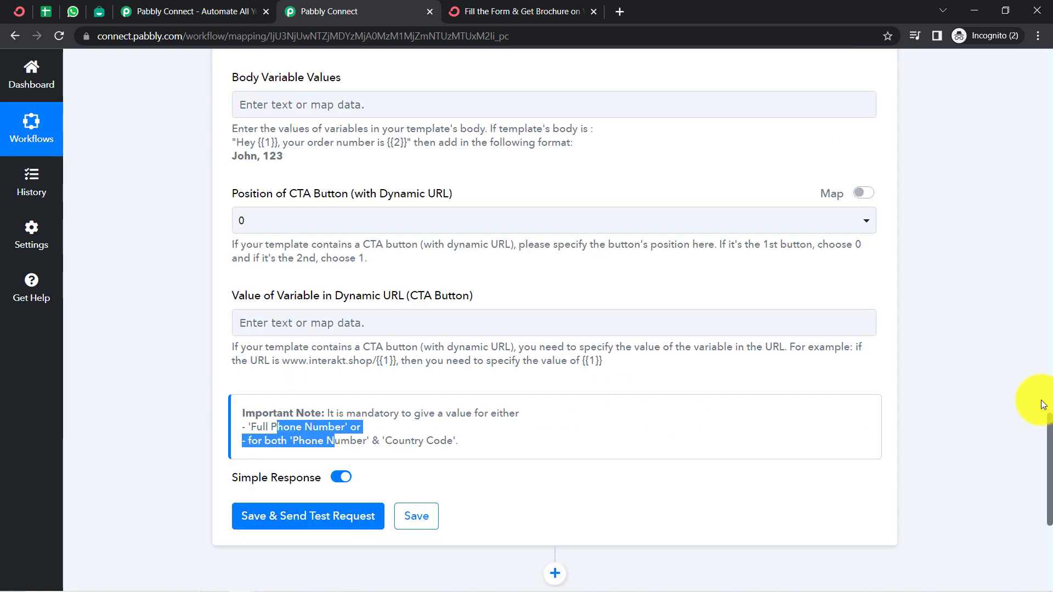
{"action": "scroll", "coordinate": [1026, 367], "scroll_direction": "up", "scroll_amount": 9}
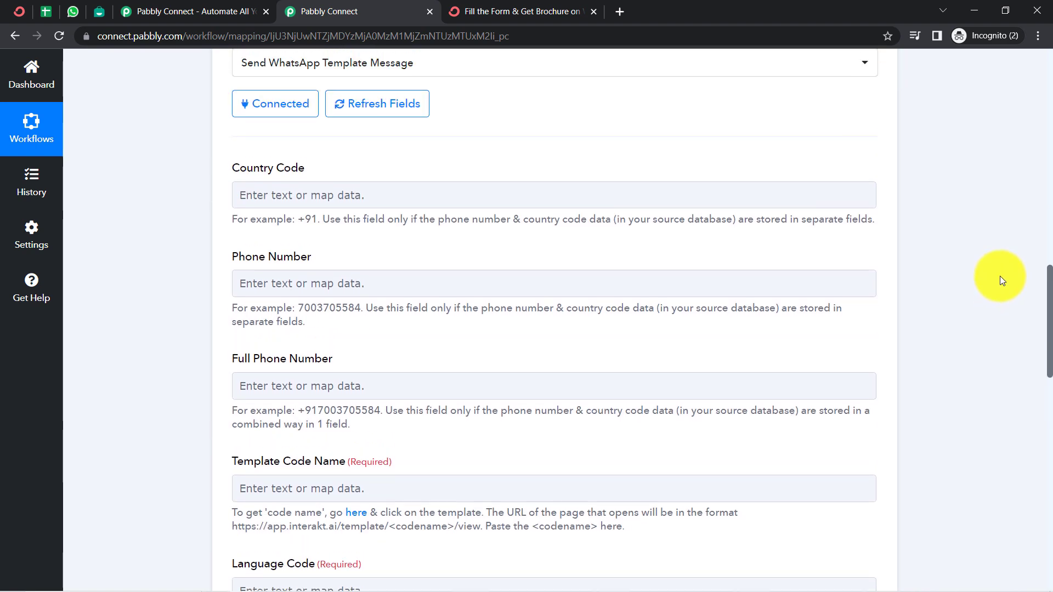
{"action": "scroll", "coordinate": [998, 275], "scroll_direction": "down", "scroll_amount": 1}
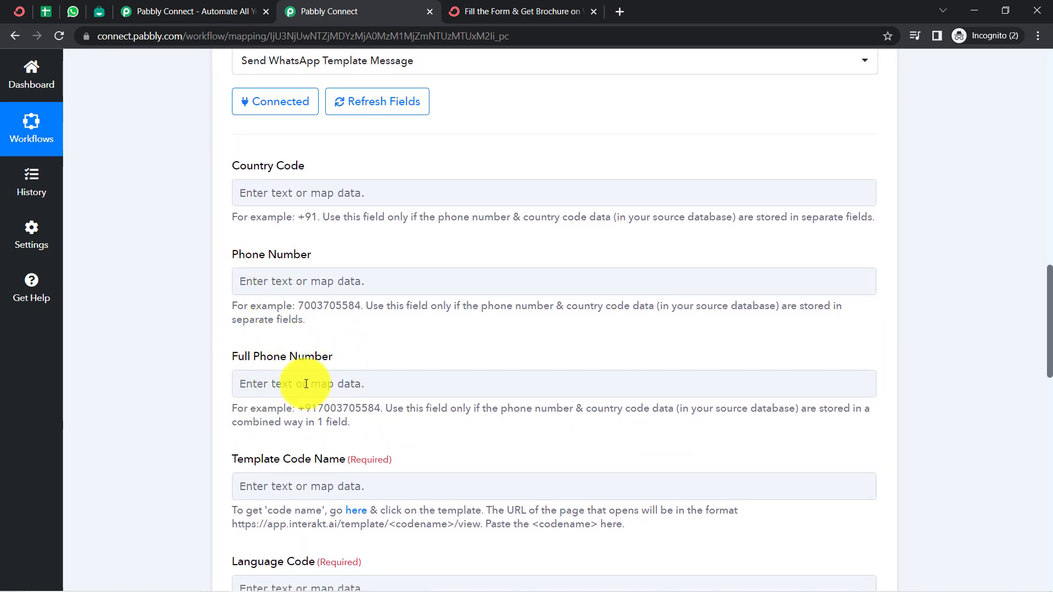
{"action": "left_click_drag", "start_coordinate": [298, 410], "coordinate": [316, 409]}
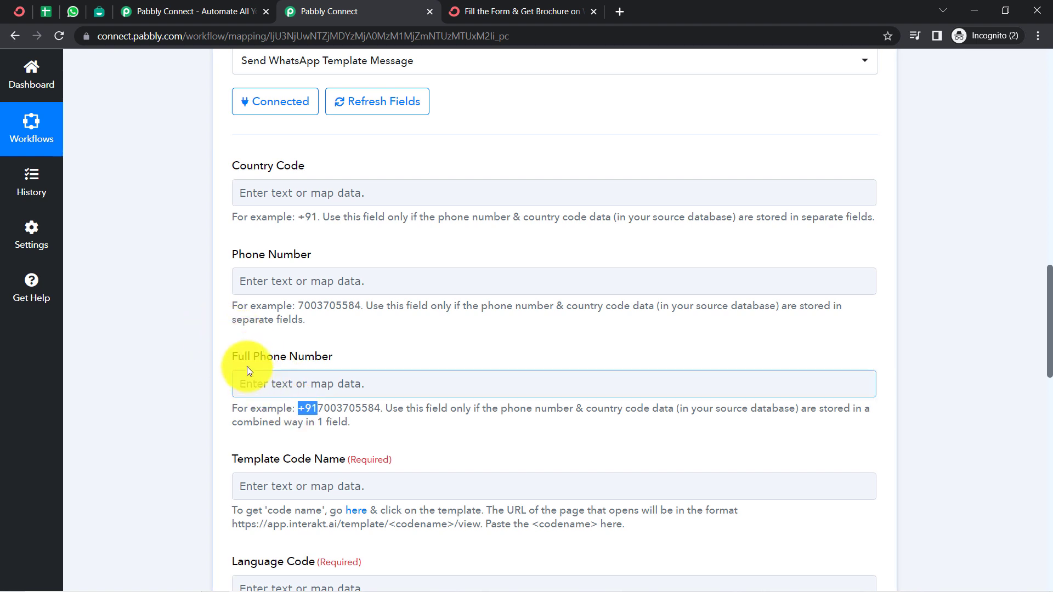
{"action": "left_click_drag", "start_coordinate": [317, 409], "coordinate": [379, 409]}
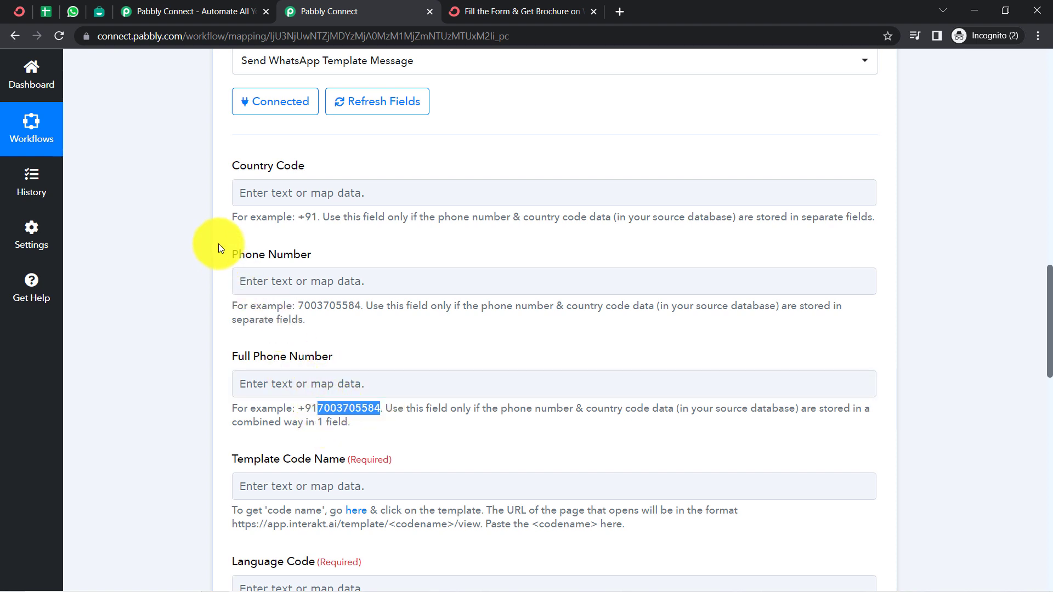
{"action": "left_click_drag", "start_coordinate": [218, 243], "coordinate": [288, 269]}
{"action": "left_click", "coordinate": [296, 277]}
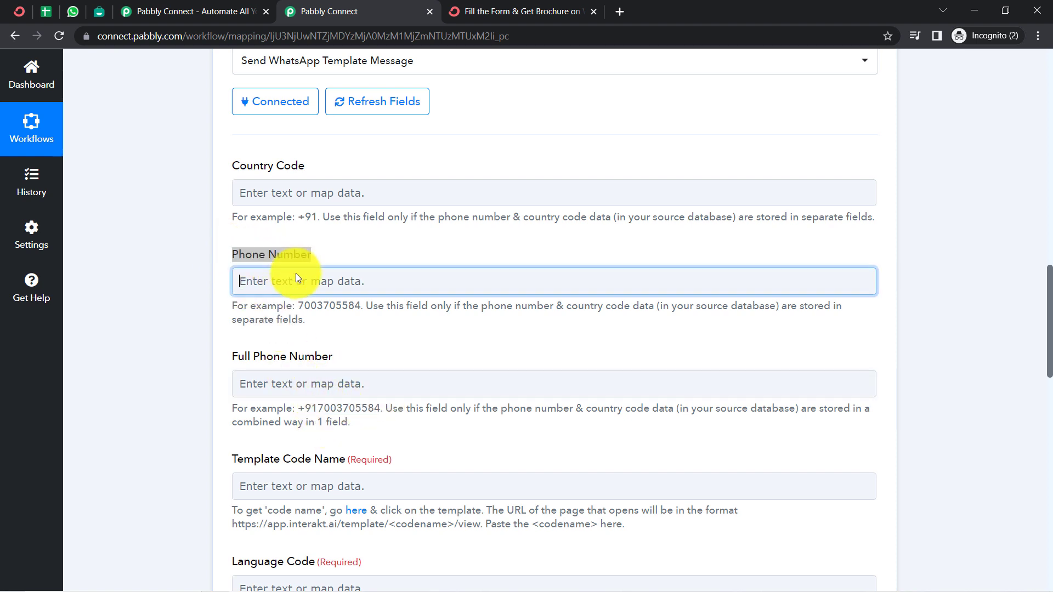
{"action": "left_click", "coordinate": [205, 181]}
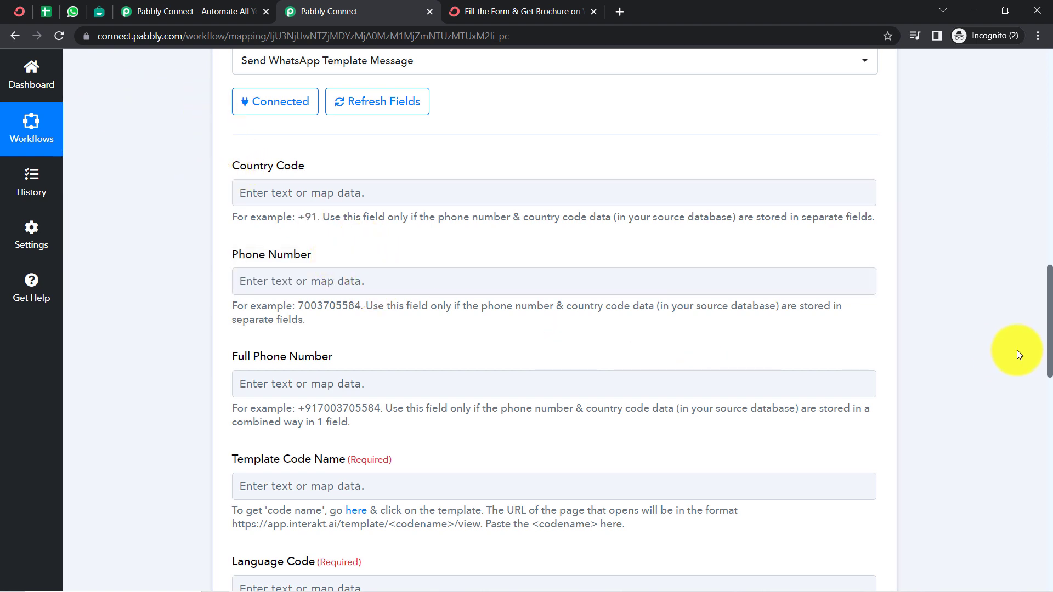
{"action": "mouse_move", "coordinate": [1050, 351]}
{"action": "left_mouse_down"}
{"action": "mouse_move", "coordinate": [1048, 324]}
{"action": "mouse_move", "coordinate": [1048, 333]}
{"action": "left_mouse_up"}
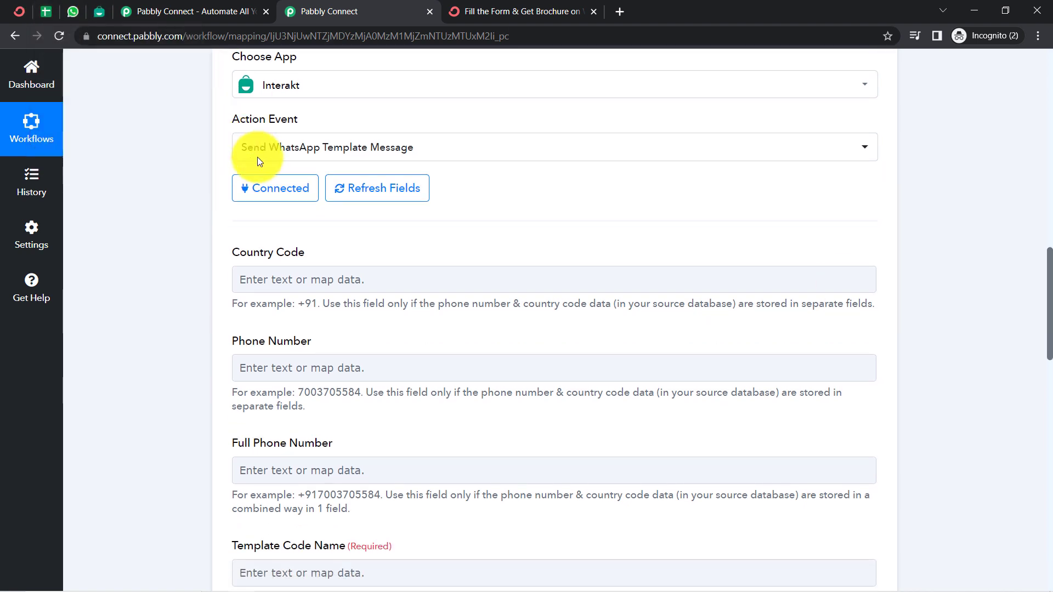
{"action": "left_click_drag", "start_coordinate": [1049, 258], "coordinate": [1048, 318]}
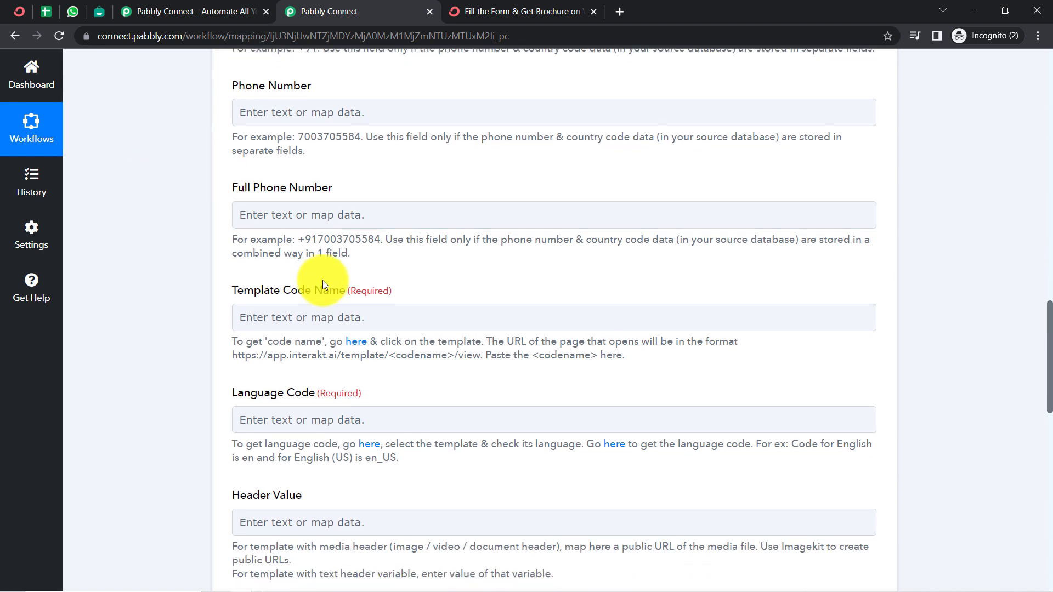
- Map the ConvertKit subscriber's 'Subscriber Fields Null' phone value into Full Phone Number
{"action": "left_click", "coordinate": [287, 207]}
{"action": "left_click", "coordinate": [317, 375]}
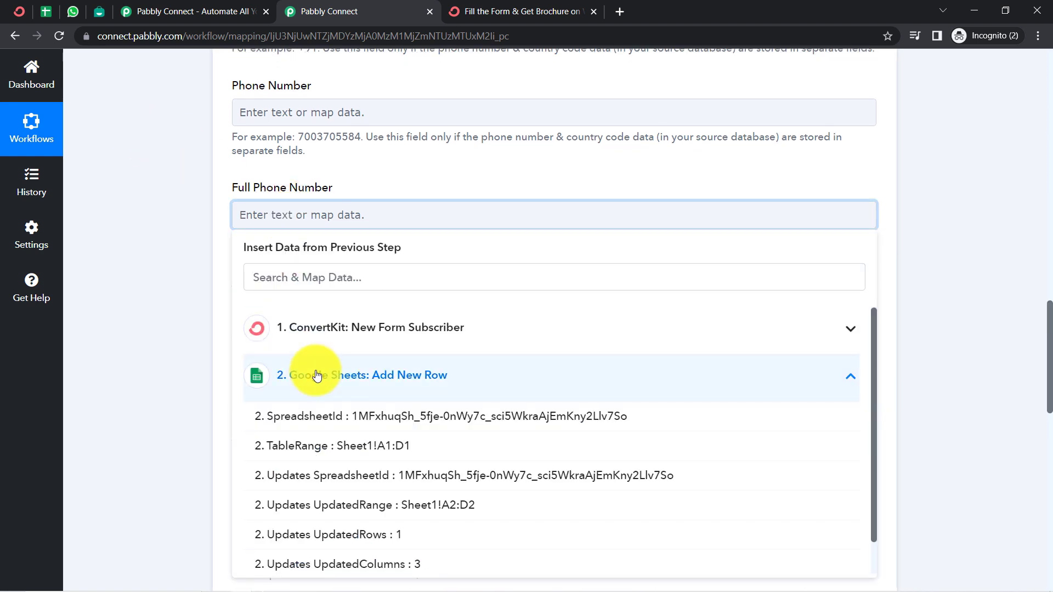
{"action": "left_click", "coordinate": [314, 363]}
{"action": "left_click", "coordinate": [311, 335]}
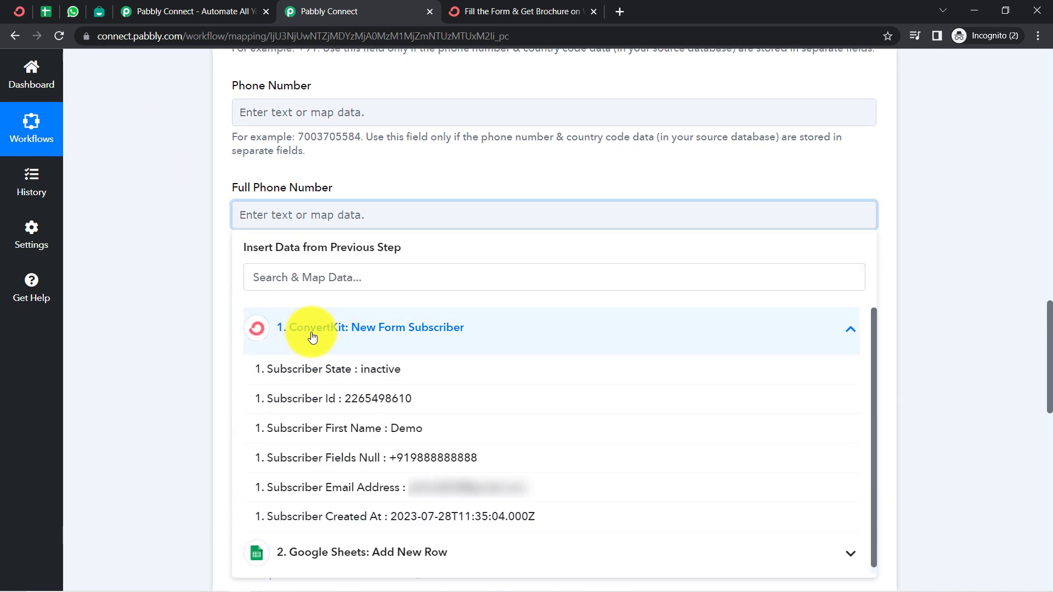
{"action": "left_click", "coordinate": [437, 459]}
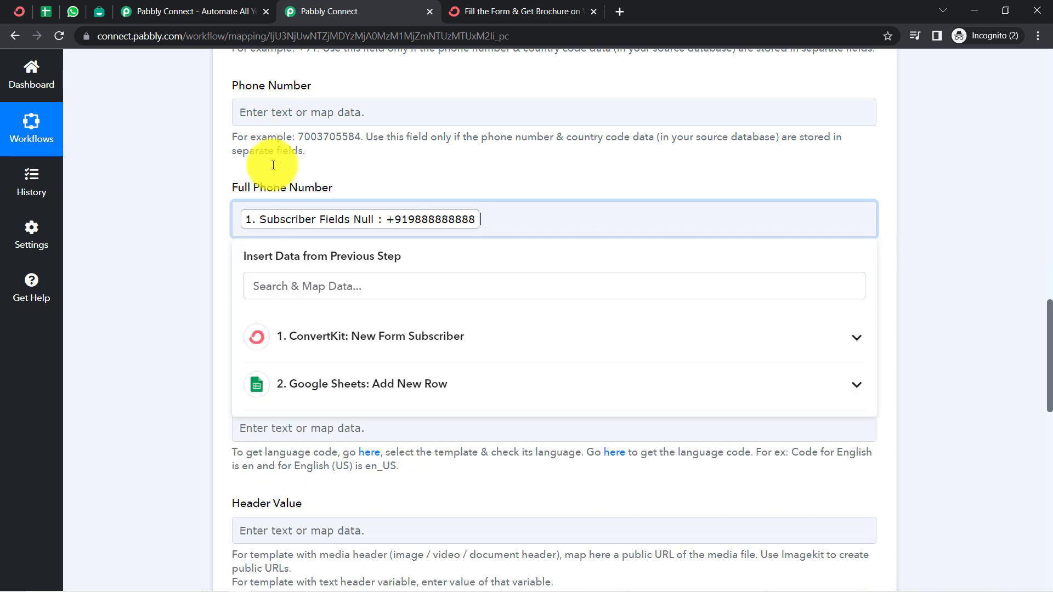
{"action": "left_click", "coordinate": [206, 229]}
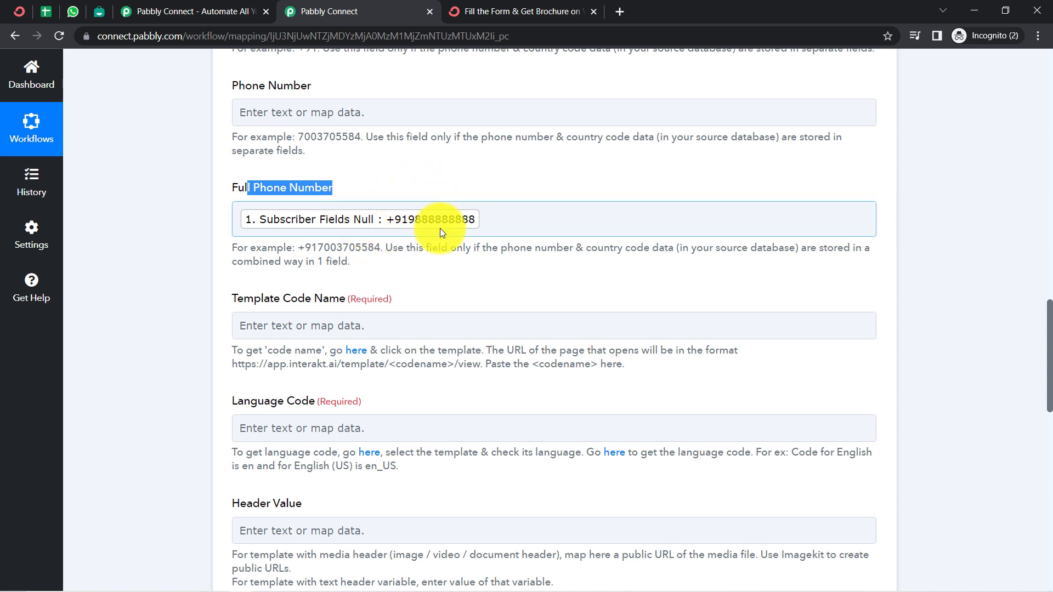
- Check WhatsApp Web, then return to Pabbly and point out the Template Code Name field
{"action": "left_click", "coordinate": [413, 248]}
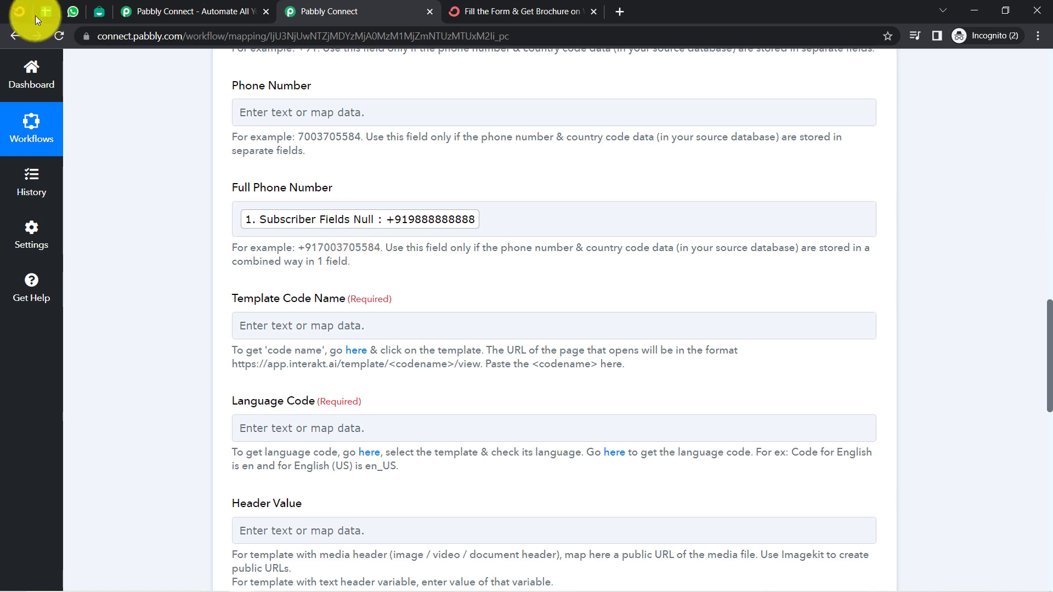
{"action": "left_click", "coordinate": [71, 12]}
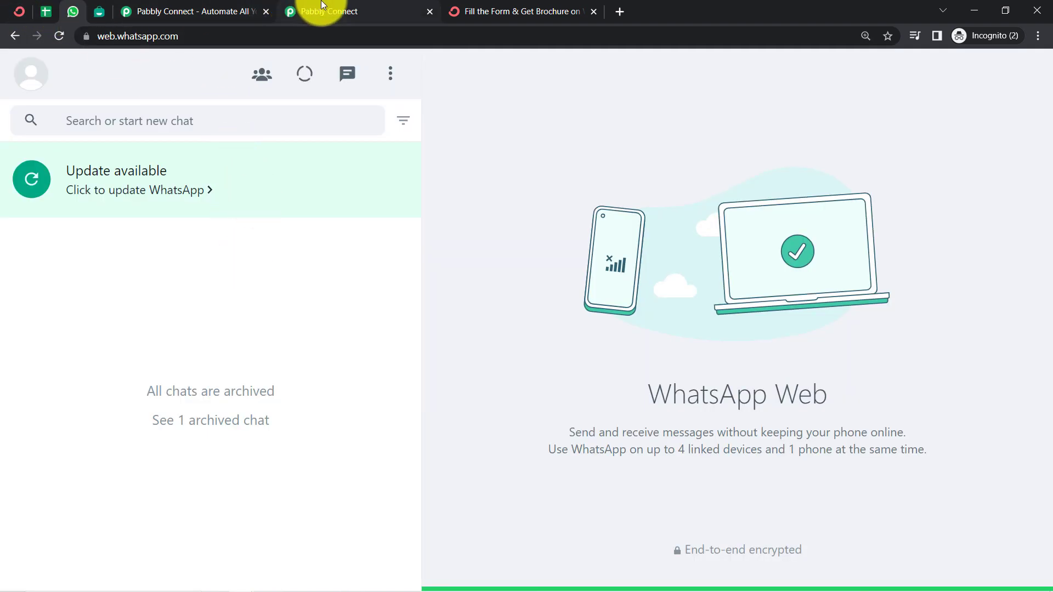
{"action": "left_click", "coordinate": [300, 11]}
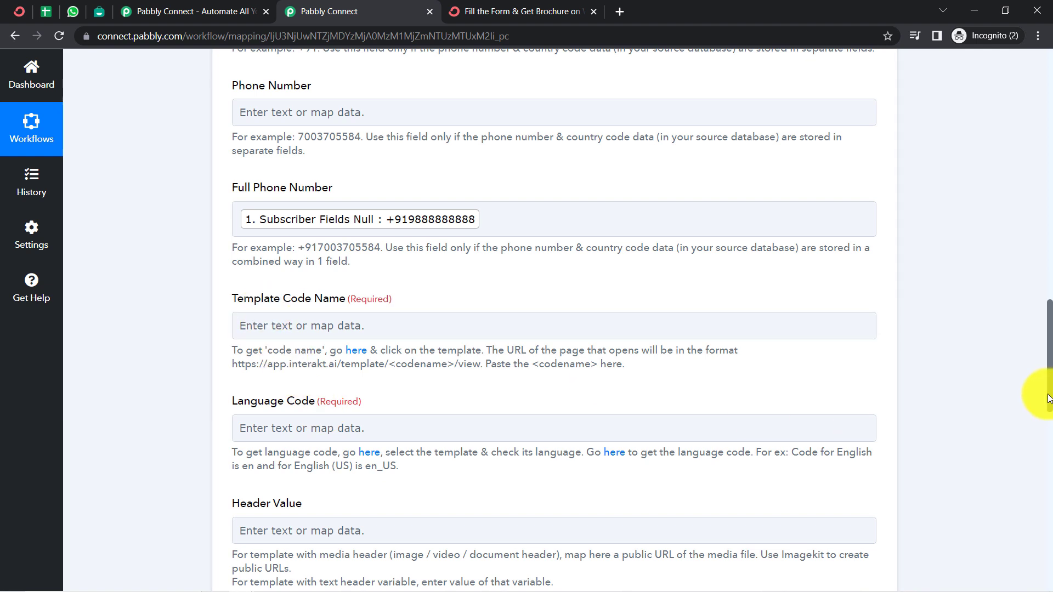
{"action": "scroll", "coordinate": [1049, 339], "scroll_direction": "down", "scroll_amount": 2}
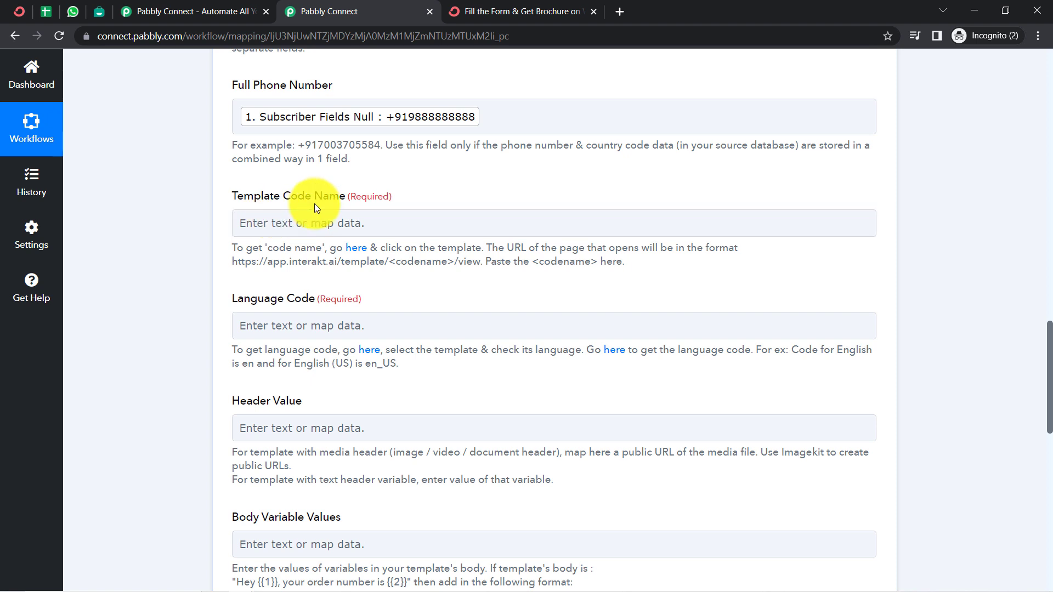
{"action": "double_click", "coordinate": [271, 196]}
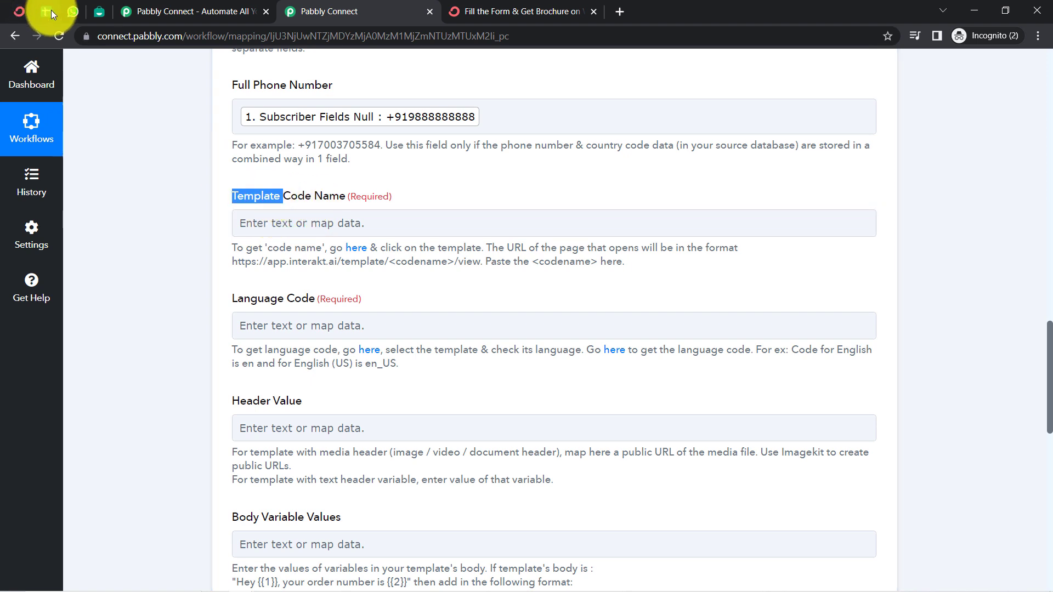
- Show Interakt's WhatsApp Templates library with Special Occasions, Travel, Commerce and Services templates
{"action": "left_click", "coordinate": [99, 11]}
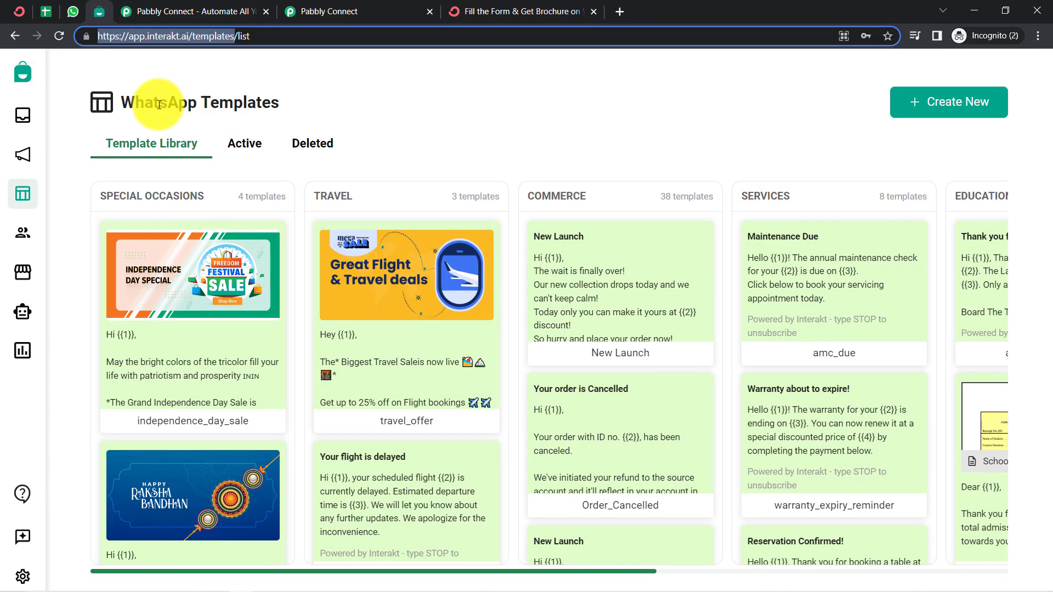
{"action": "triple_click", "coordinate": [158, 106]}
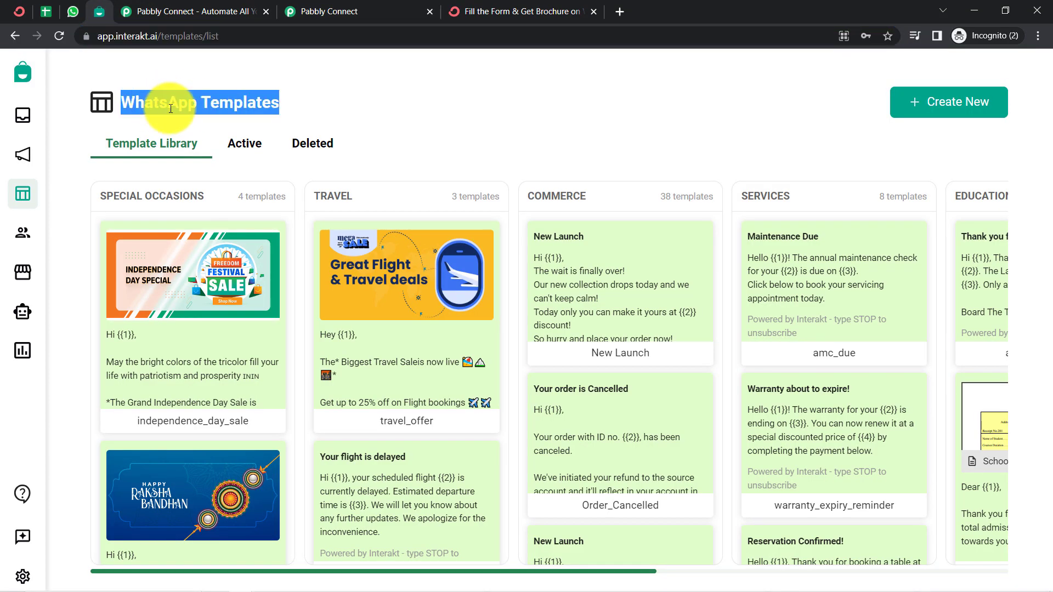
{"action": "left_click", "coordinate": [170, 108]}
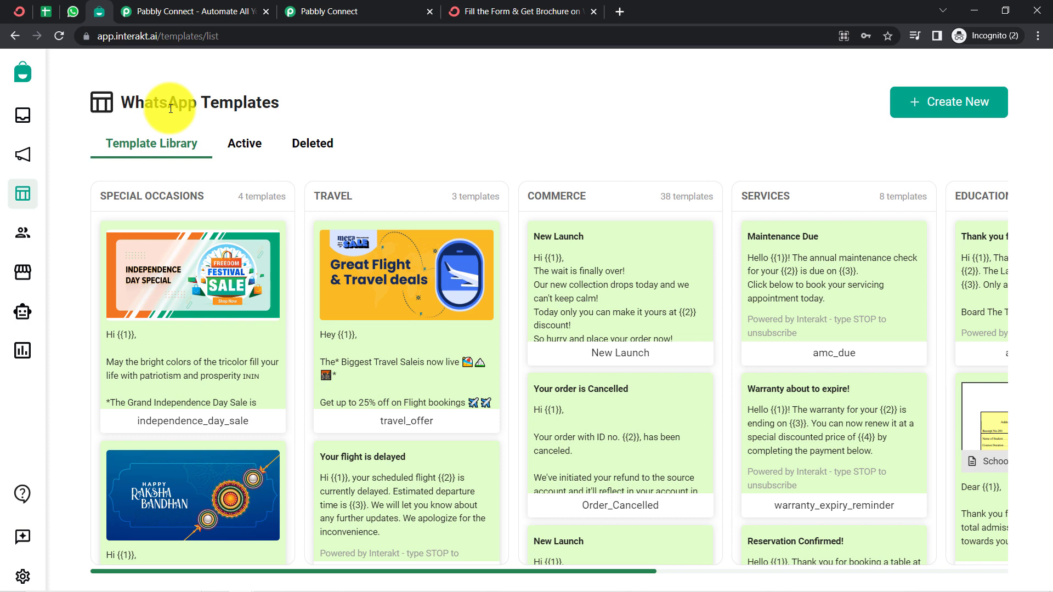
{"action": "double_click", "coordinate": [211, 103]}
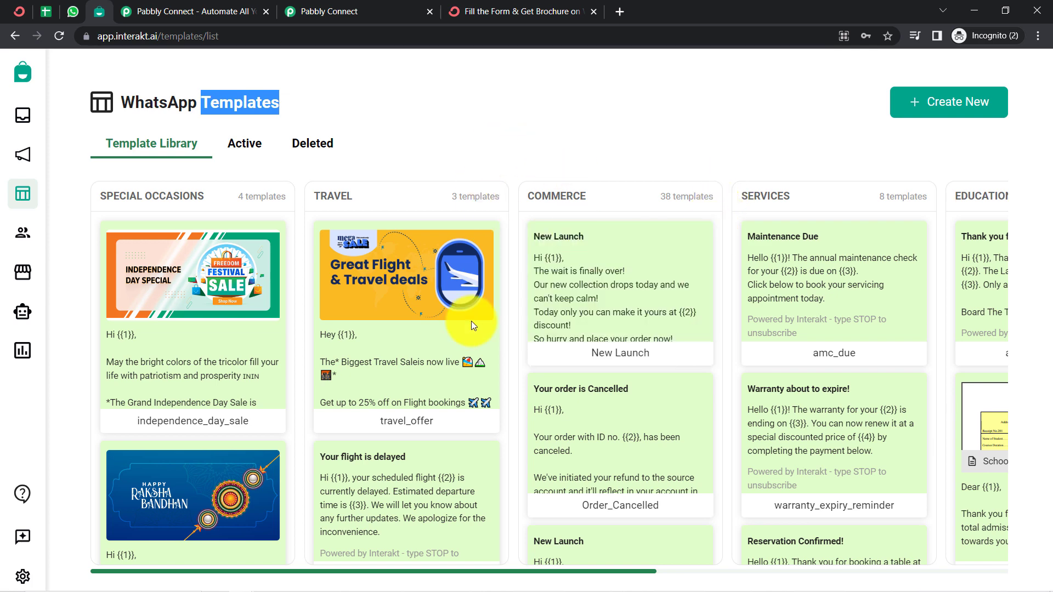
{"action": "mouse_move", "coordinate": [344, 281]}
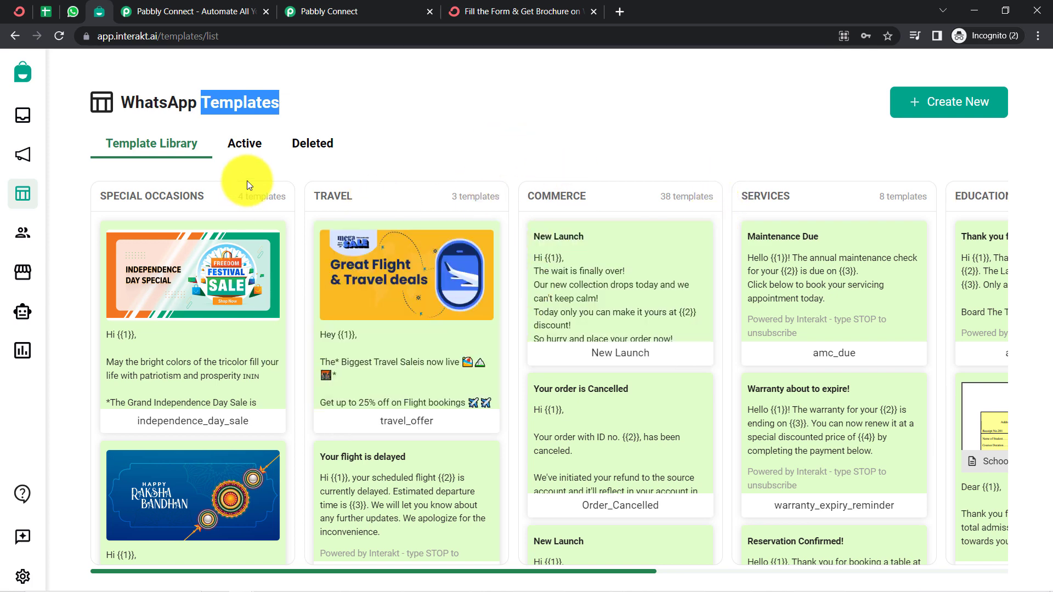
- Show the Active templates list and scroll through its 795 templates
{"action": "left_click", "coordinate": [244, 146]}
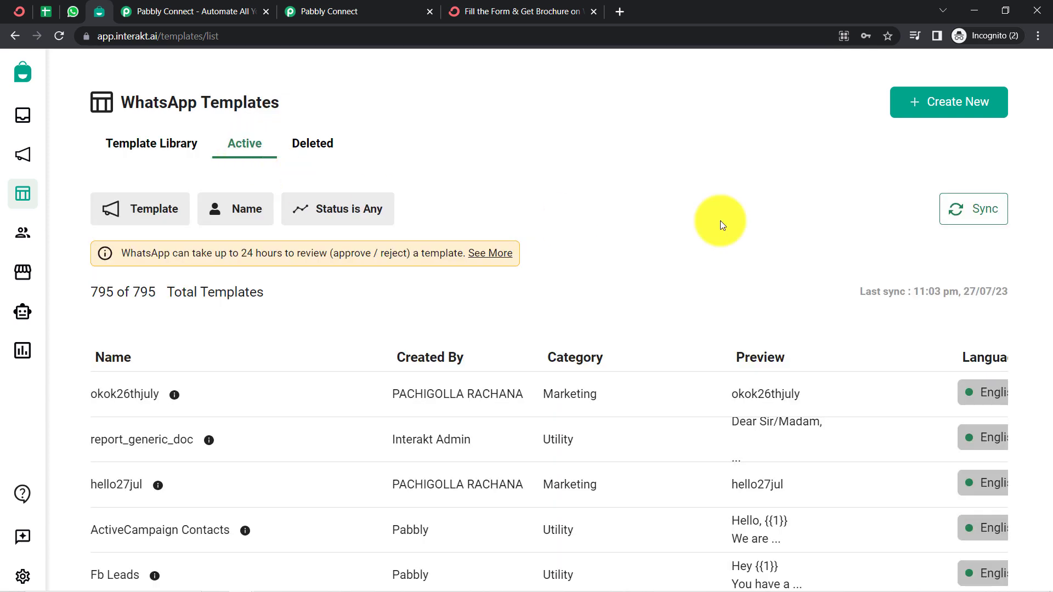
{"action": "scroll", "coordinate": [545, 350], "scroll_direction": "down", "scroll_amount": 3}
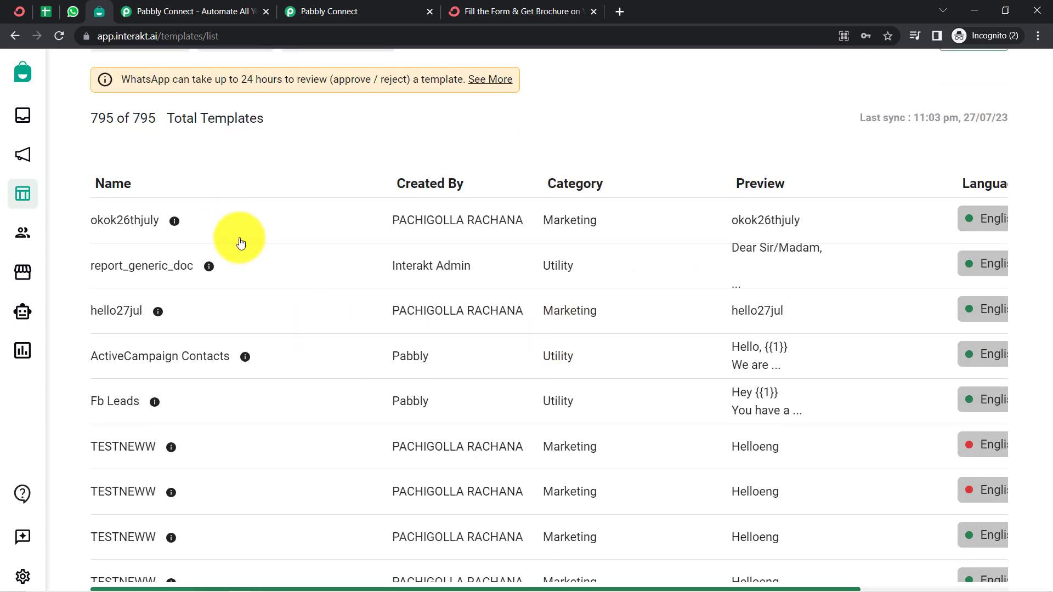
{"action": "scroll", "coordinate": [502, 297], "scroll_direction": "down", "scroll_amount": 1}
{"action": "scroll", "coordinate": [502, 298], "scroll_direction": "down", "scroll_amount": 1}
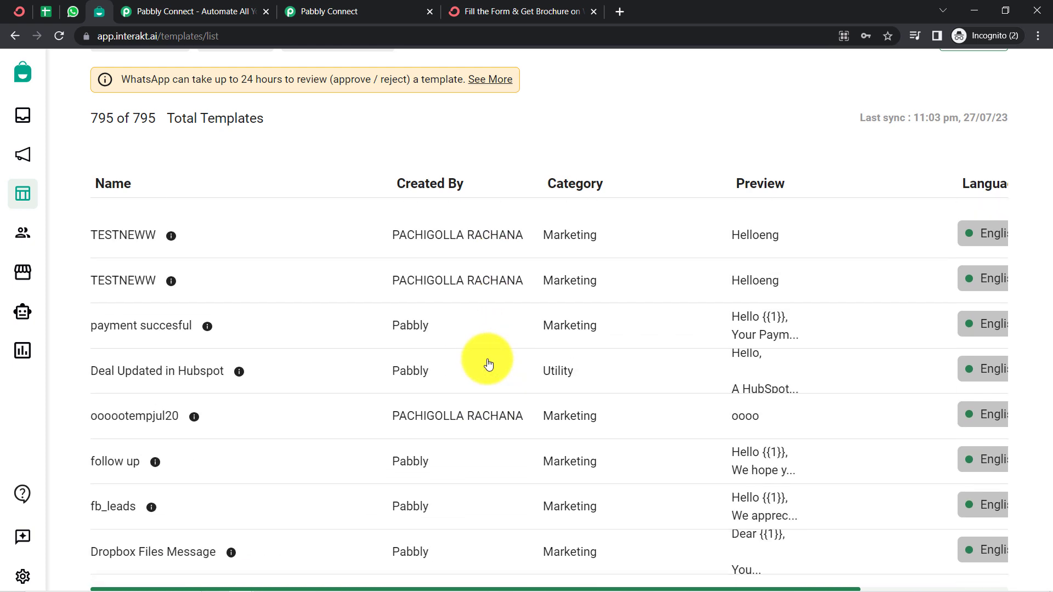
{"action": "scroll", "coordinate": [437, 306], "scroll_direction": "up", "scroll_amount": 2}
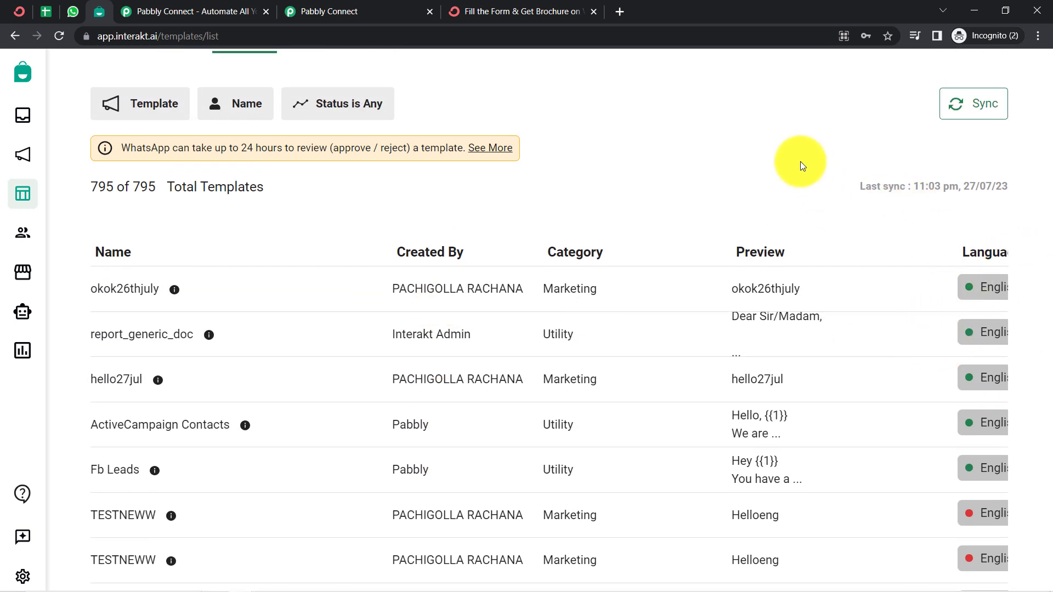
{"action": "scroll", "coordinate": [390, 90], "scroll_direction": "up", "scroll_amount": 1}
{"action": "scroll", "coordinate": [364, 123], "scroll_direction": "up", "scroll_amount": 1}
- Check the Status filter options, leave it at Any, and browse the list again
{"action": "left_click", "coordinate": [324, 172]}
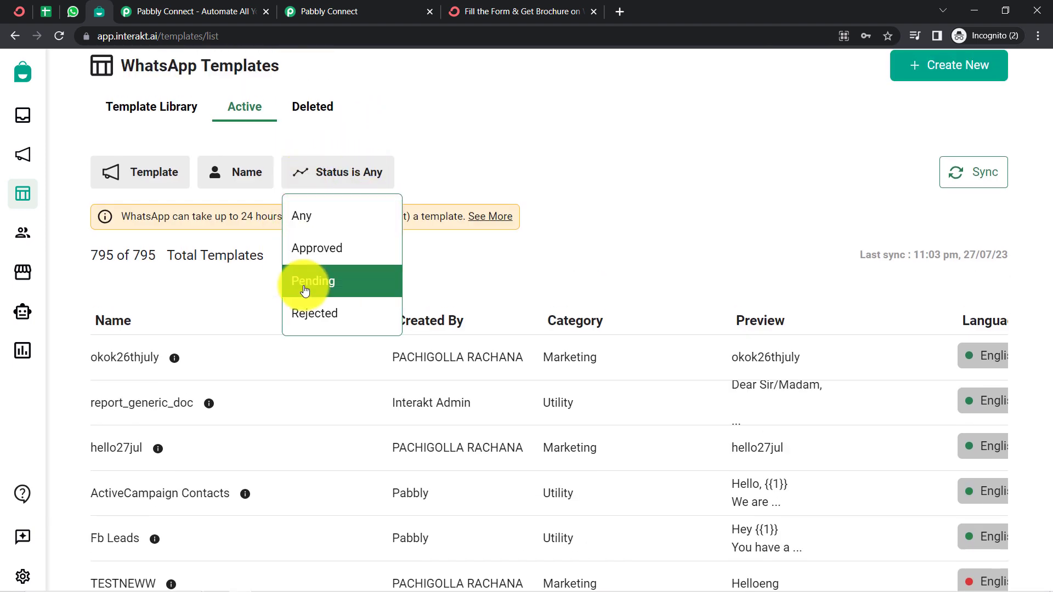
{"action": "left_click", "coordinate": [630, 228]}
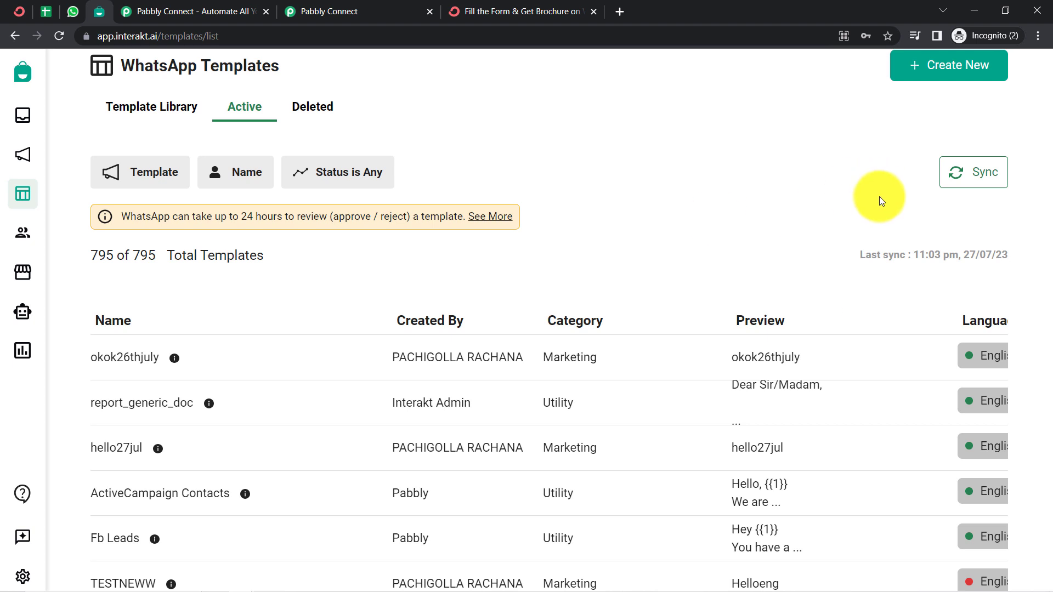
{"action": "scroll", "coordinate": [880, 196], "scroll_direction": "down", "scroll_amount": 3}
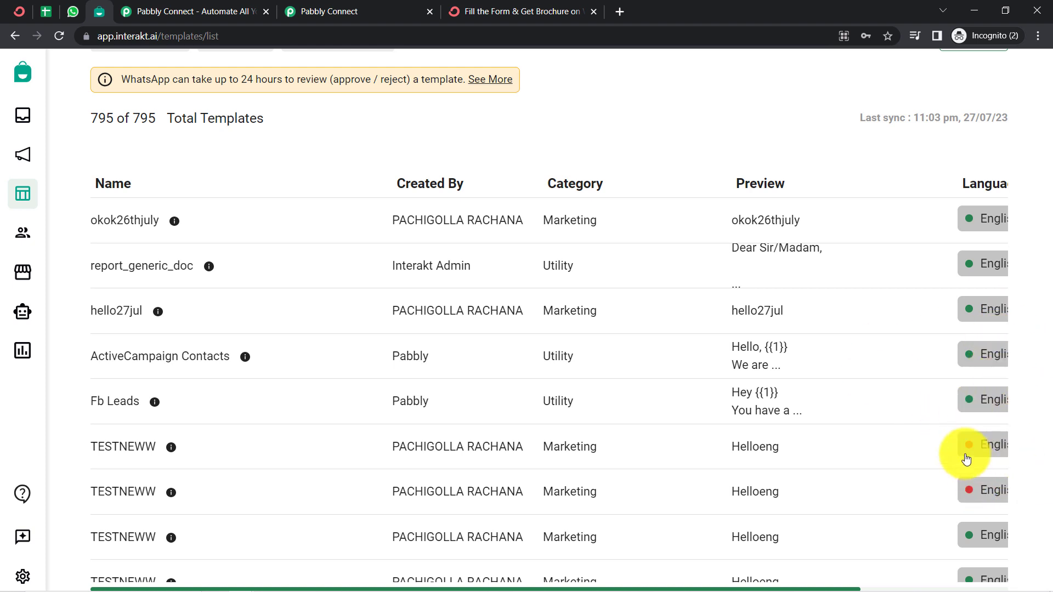
{"action": "scroll", "coordinate": [965, 439], "scroll_direction": "down", "scroll_amount": 10}
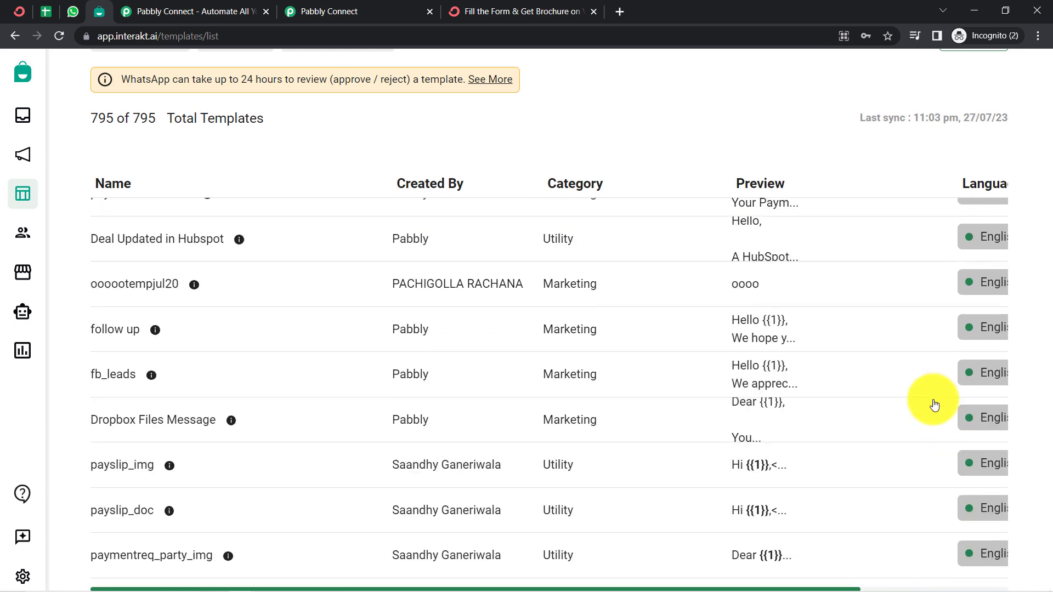
{"action": "scroll", "coordinate": [933, 406], "scroll_direction": "up", "scroll_amount": 5}
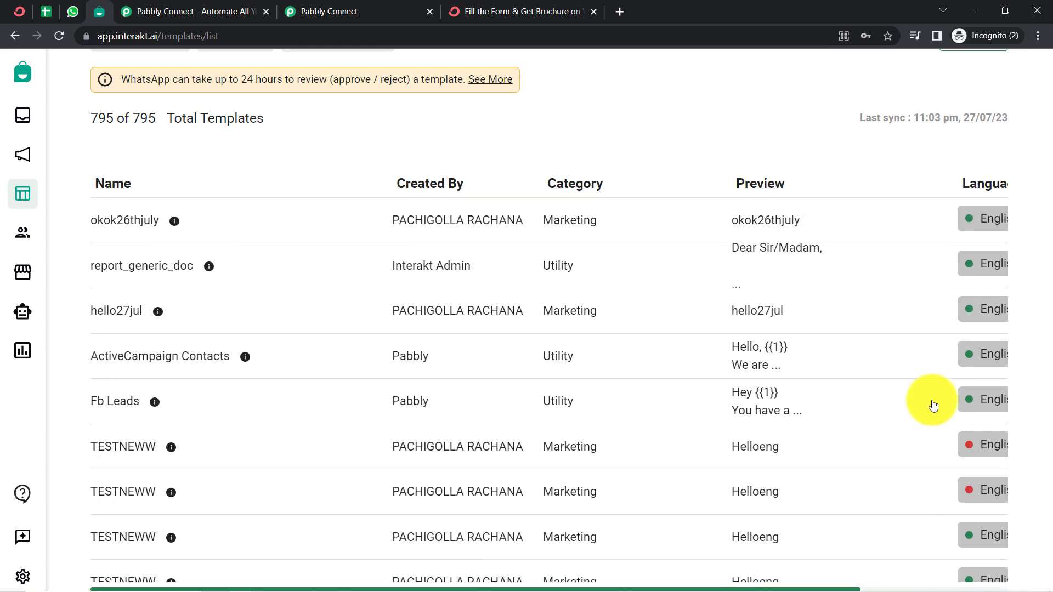
{"action": "scroll", "coordinate": [528, 129], "scroll_direction": "up", "scroll_amount": 3}
{"action": "scroll", "coordinate": [525, 154], "scroll_direction": "down", "scroll_amount": 1}
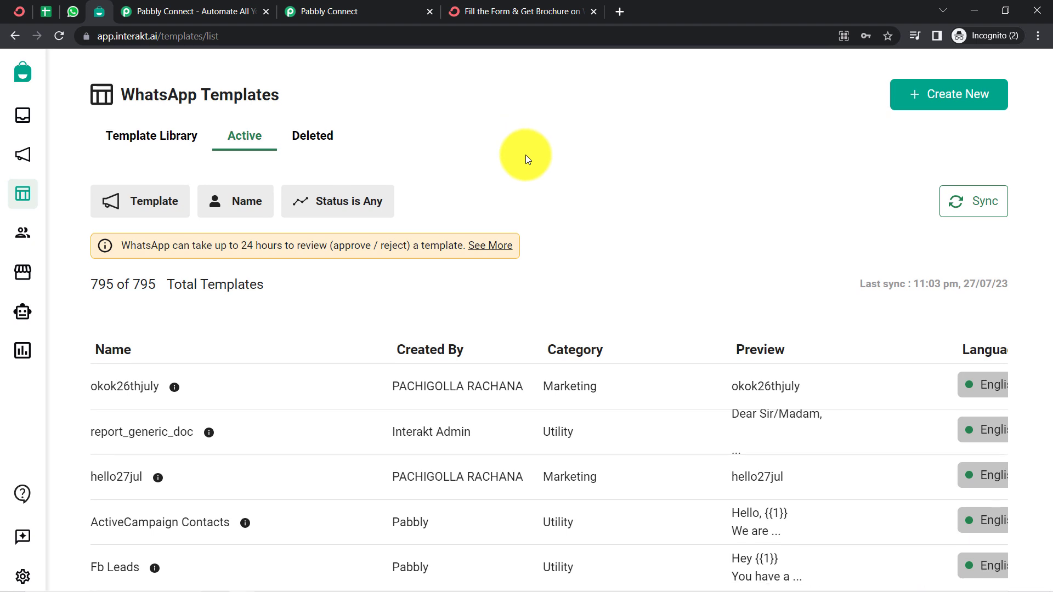
- Filter active templates to names containing 'brochure', leaving 5 of 795 including Send_brochure_on_WhatsApp
{"action": "left_click", "coordinate": [256, 144]}
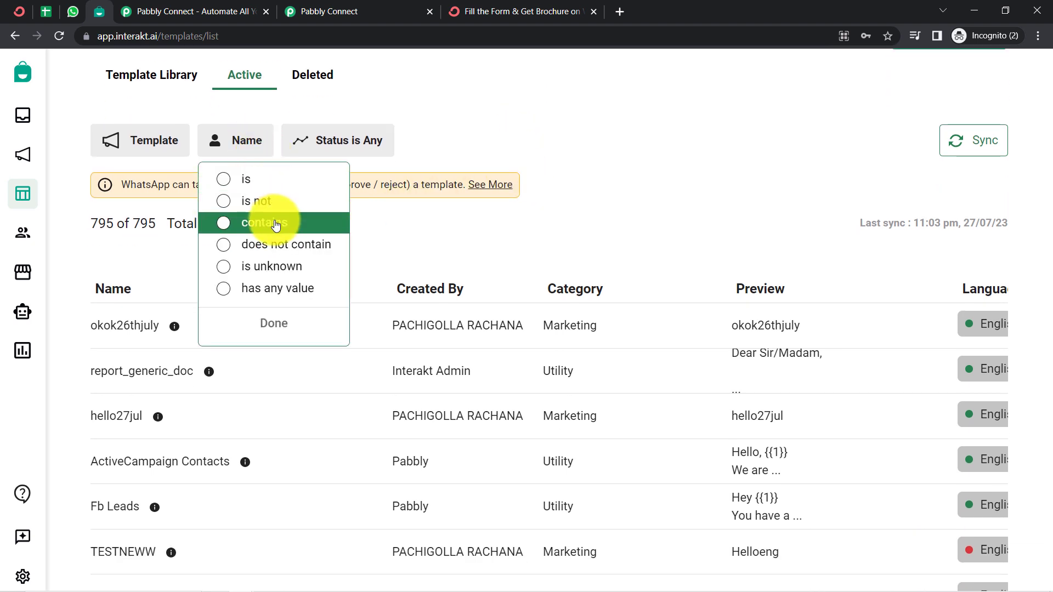
{"action": "left_click", "coordinate": [276, 224]}
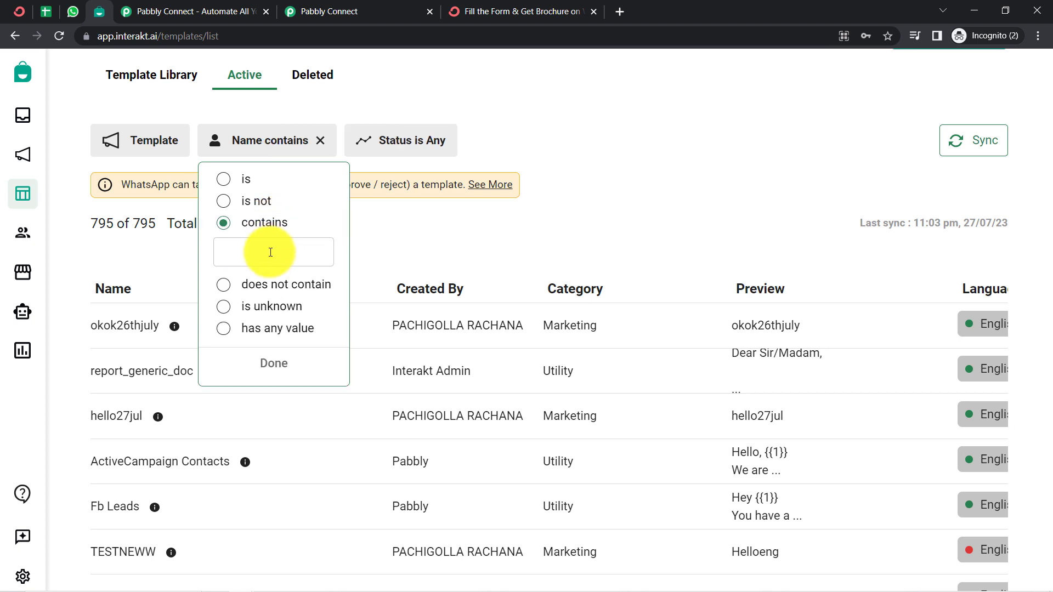
{"action": "type", "text": "brochur"}
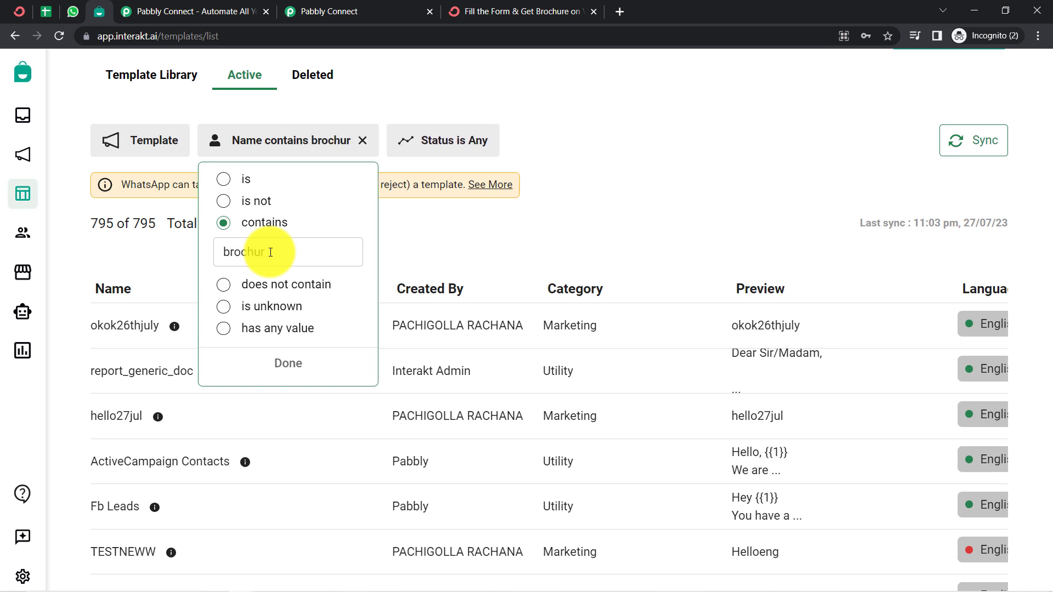
{"action": "type", "text": "e"}
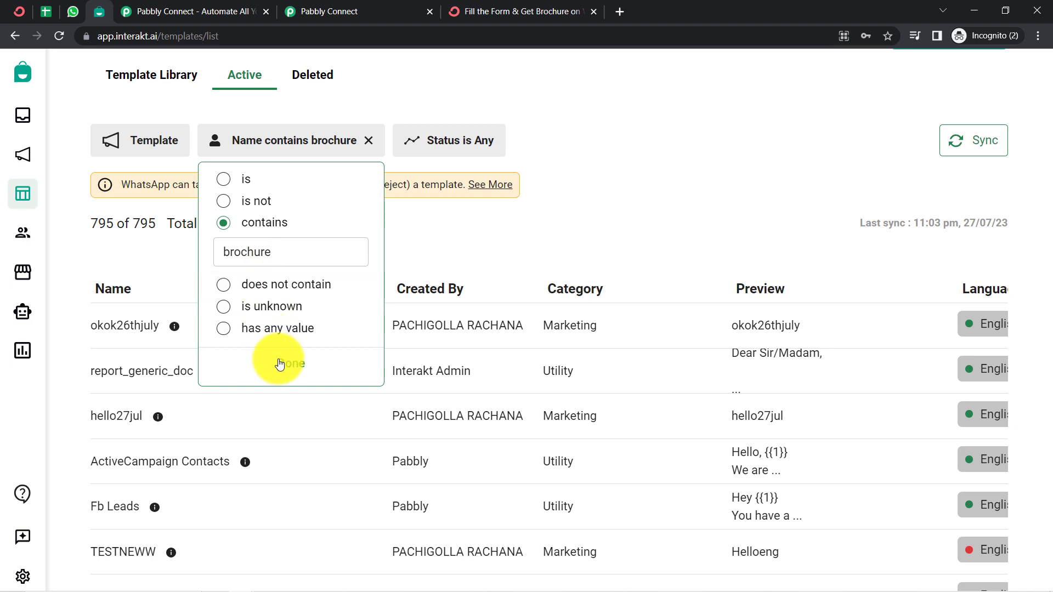
{"action": "left_click", "coordinate": [280, 363]}
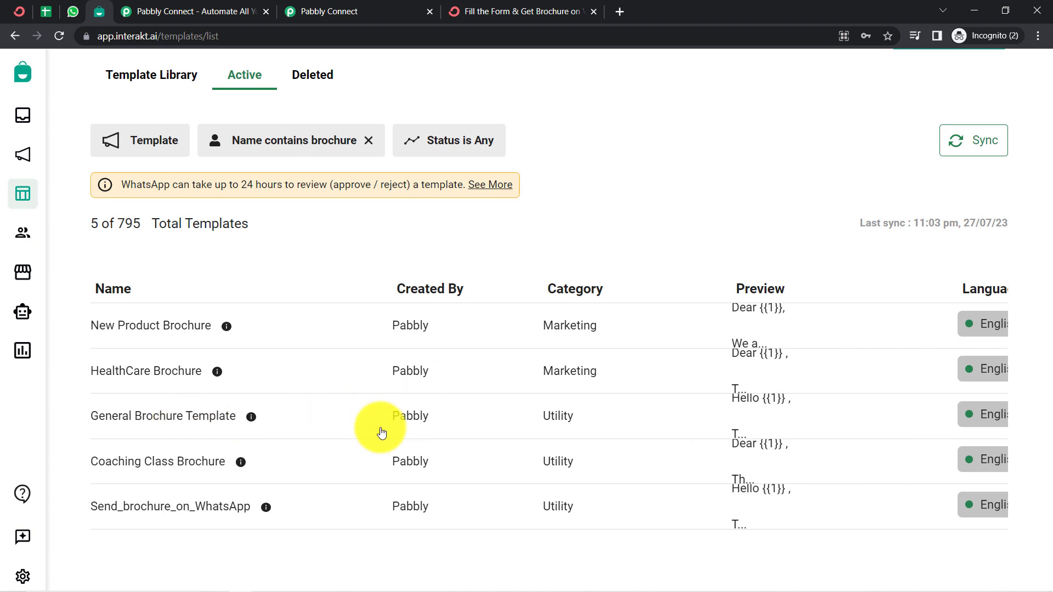
{"action": "scroll", "coordinate": [651, 173], "scroll_direction": "up", "scroll_amount": 2}
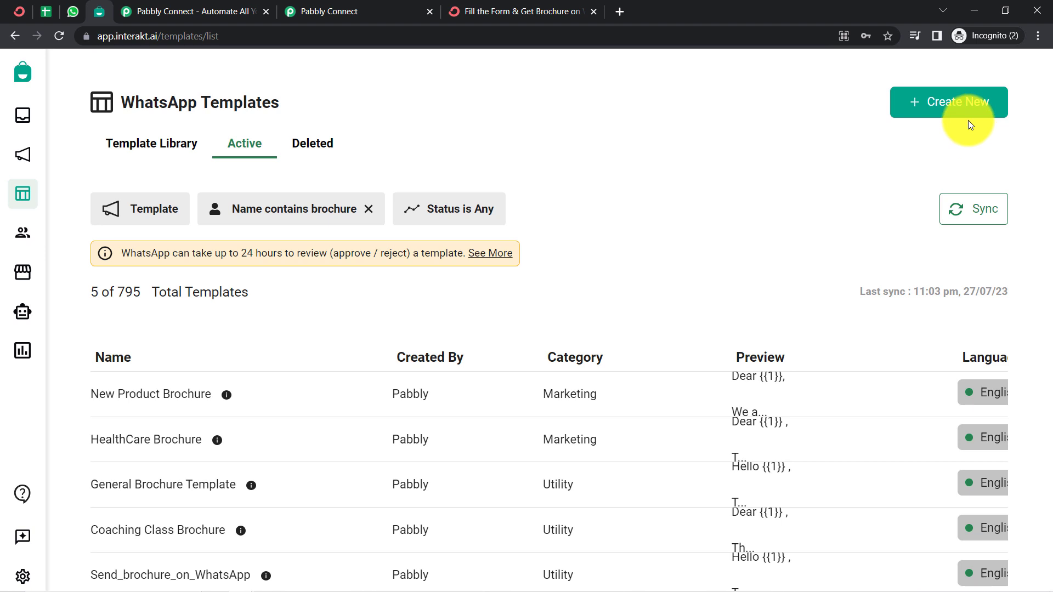
- Create a template called qwert under the Marketing category and add English as its language
{"action": "left_click", "coordinate": [936, 104]}
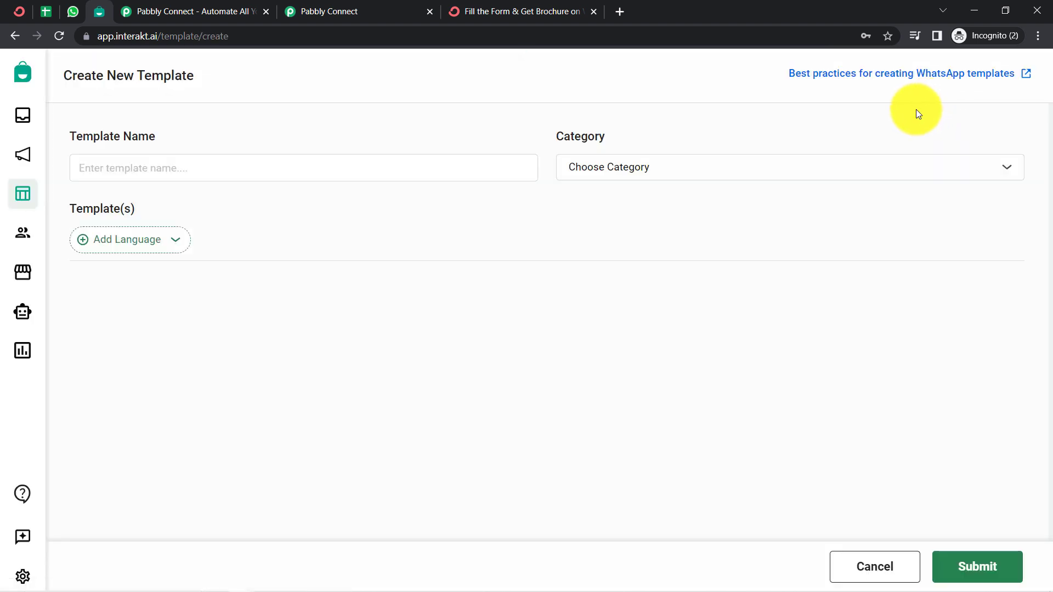
{"action": "type", "text": "qwert"}
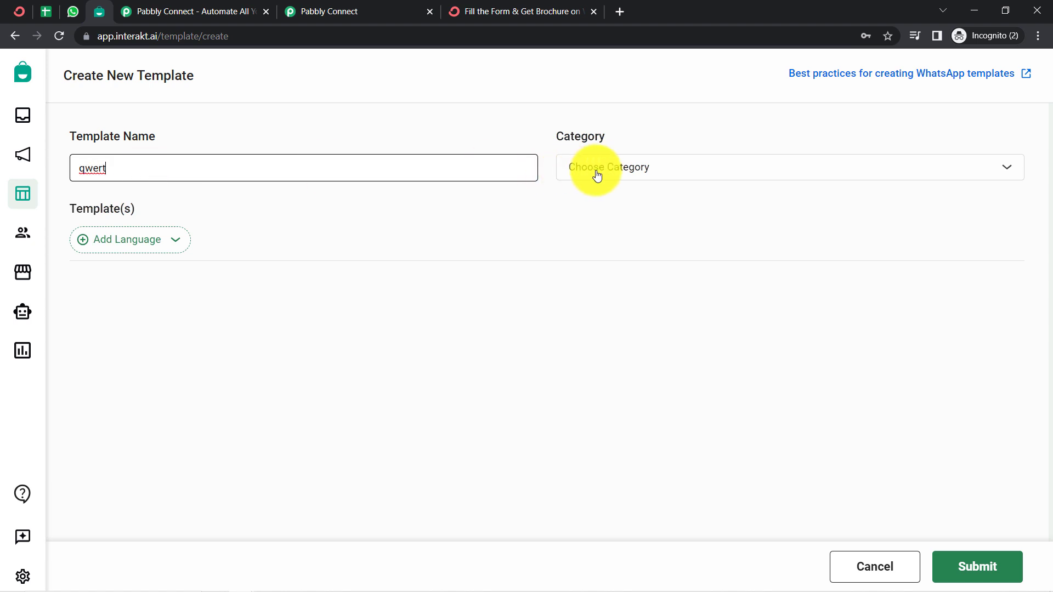
{"action": "left_click", "coordinate": [601, 171]}
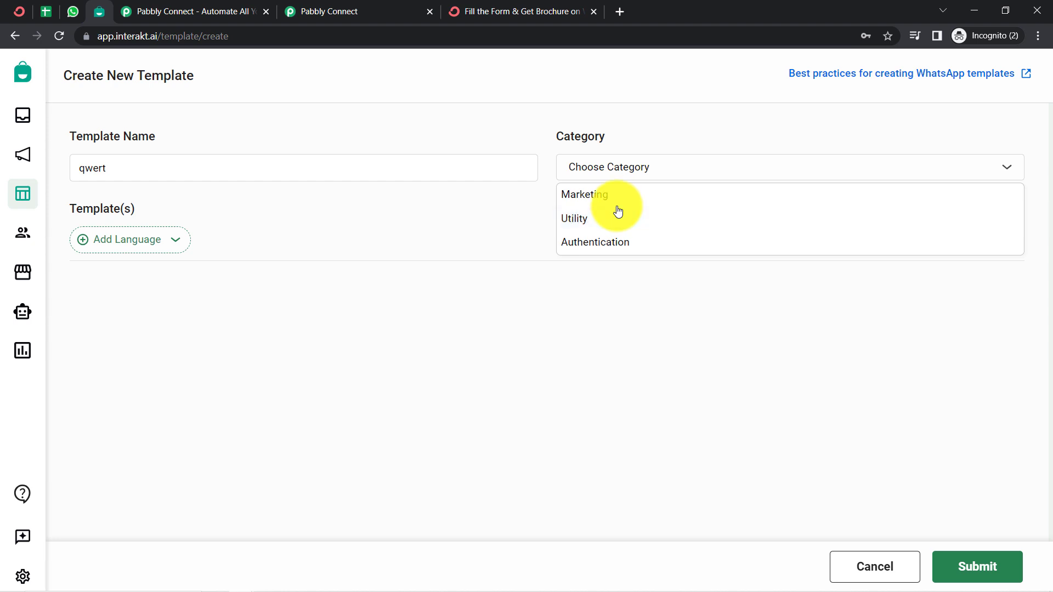
{"action": "left_click", "coordinate": [590, 200]}
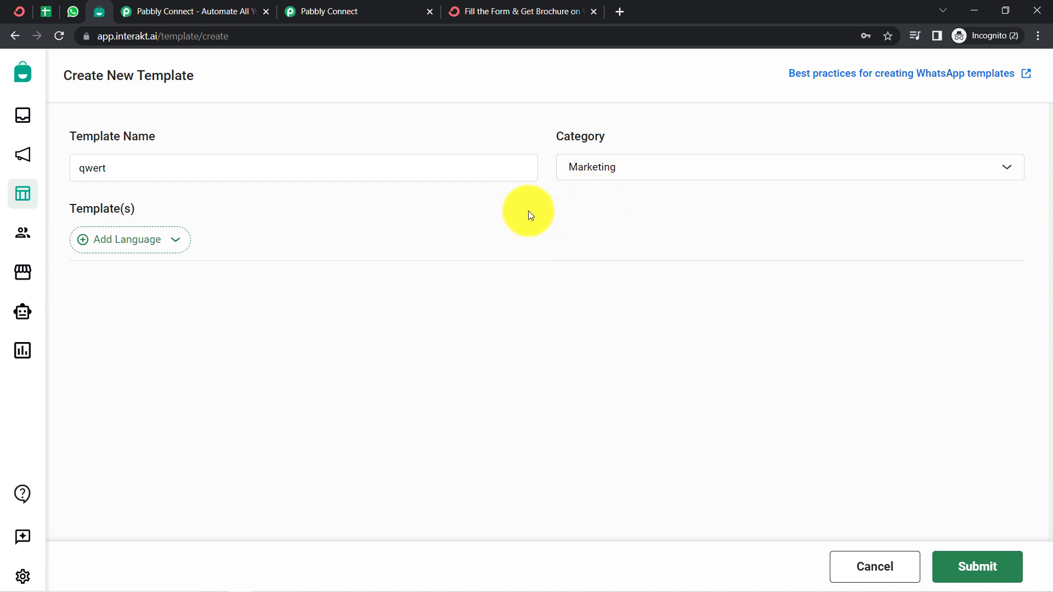
{"action": "left_click", "coordinate": [106, 243]}
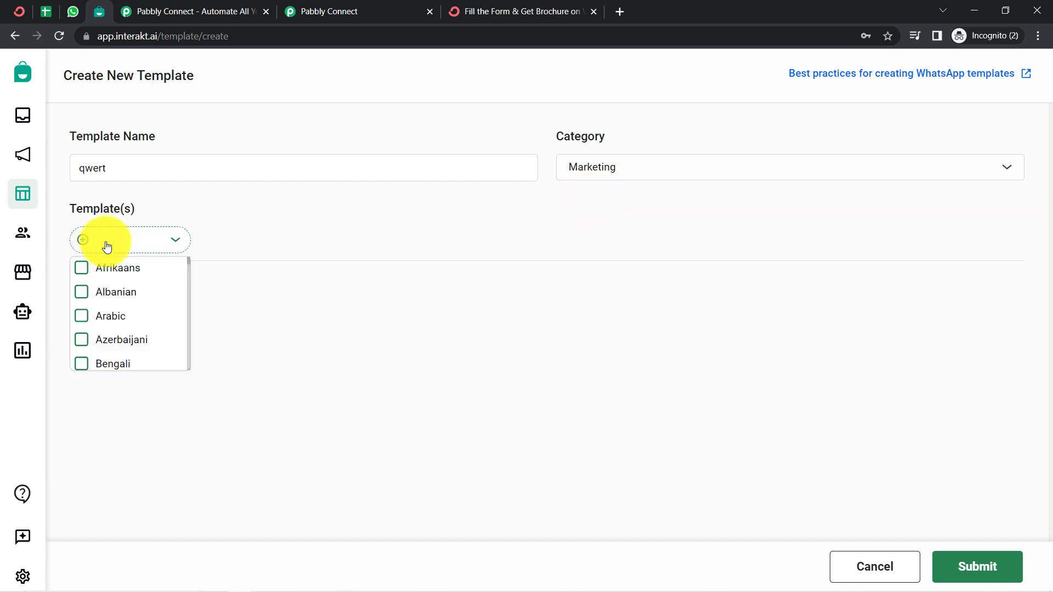
{"action": "type", "text": "eng"}
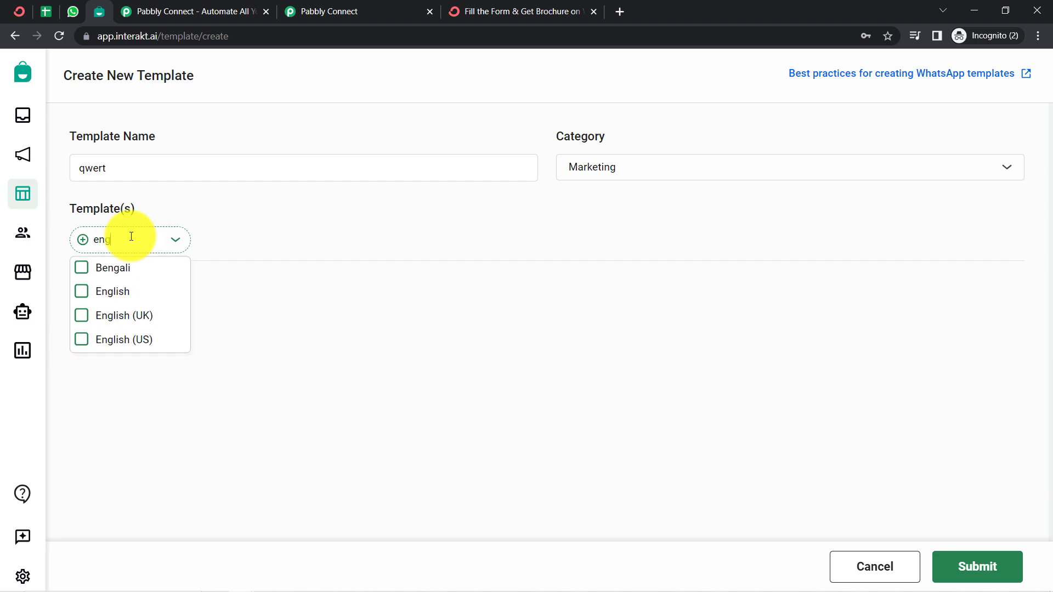
{"action": "left_click", "coordinate": [109, 292]}
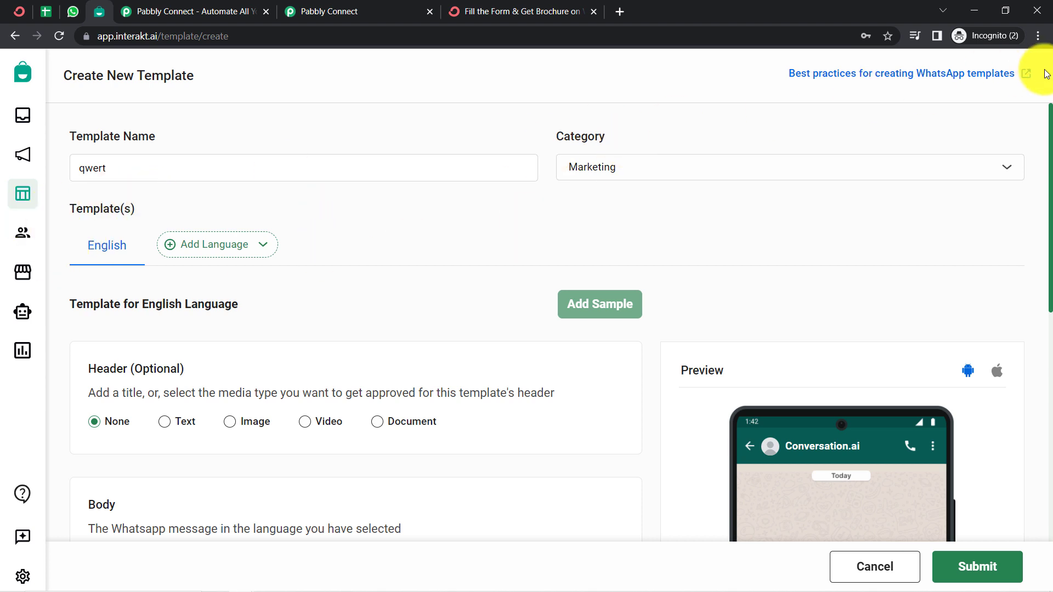
- Leave the optional header as None and type 'hello' into the template's Body box
{"action": "left_click_drag", "start_coordinate": [1050, 118], "coordinate": [1051, 194]}
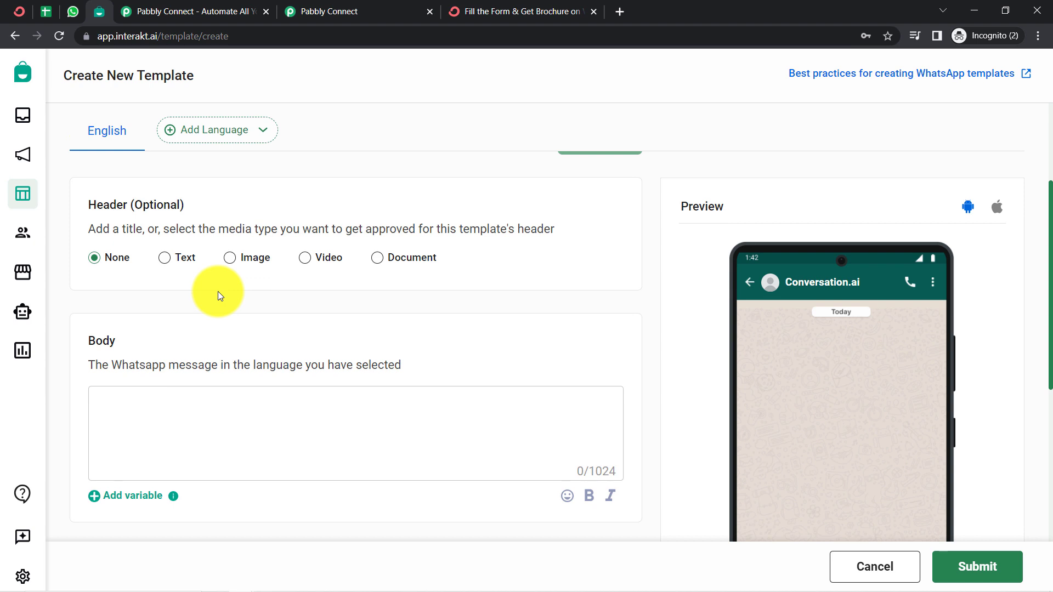
{"action": "left_click_drag", "start_coordinate": [87, 210], "coordinate": [165, 209]}
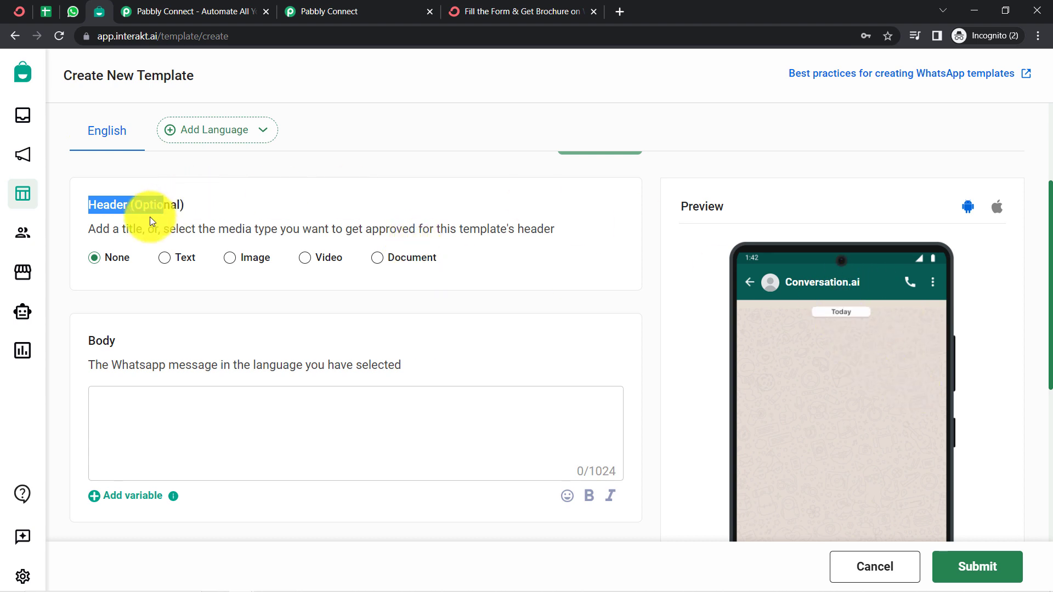
{"action": "left_click", "coordinate": [199, 202]}
{"action": "left_click_drag", "start_coordinate": [129, 208], "coordinate": [199, 207]}
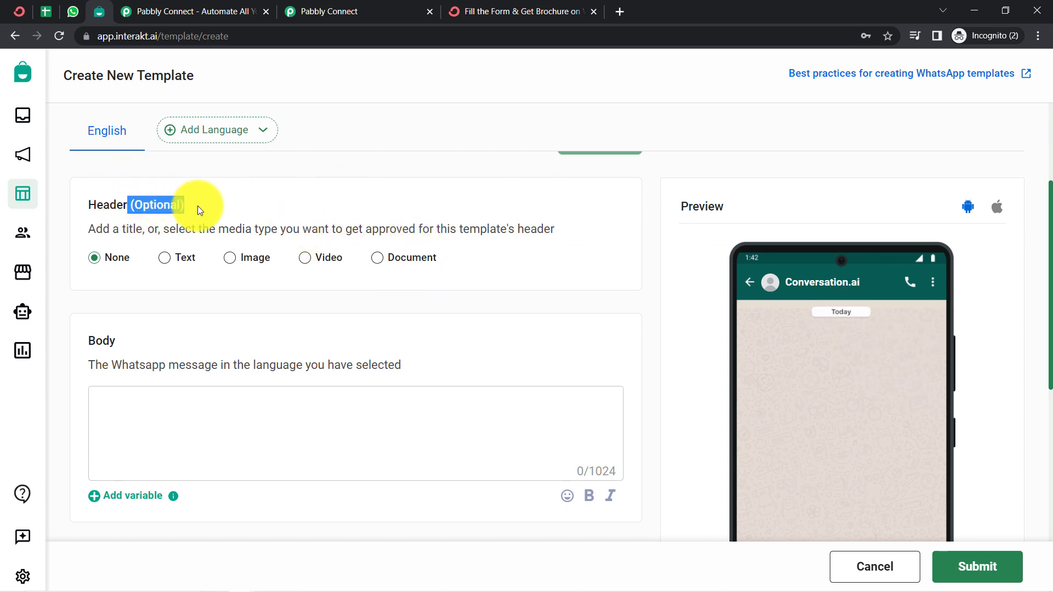
{"action": "left_click", "coordinate": [1045, 208]}
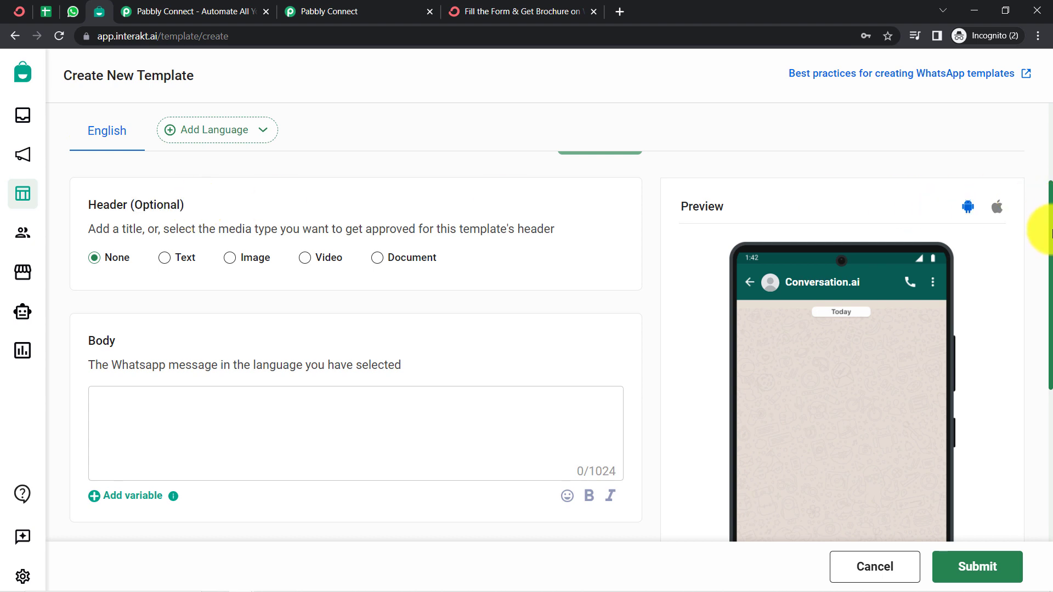
{"action": "scroll", "coordinate": [193, 324], "scroll_direction": "down", "scroll_amount": 5}
{"action": "scroll", "coordinate": [222, 275], "scroll_direction": "up", "scroll_amount": 3}
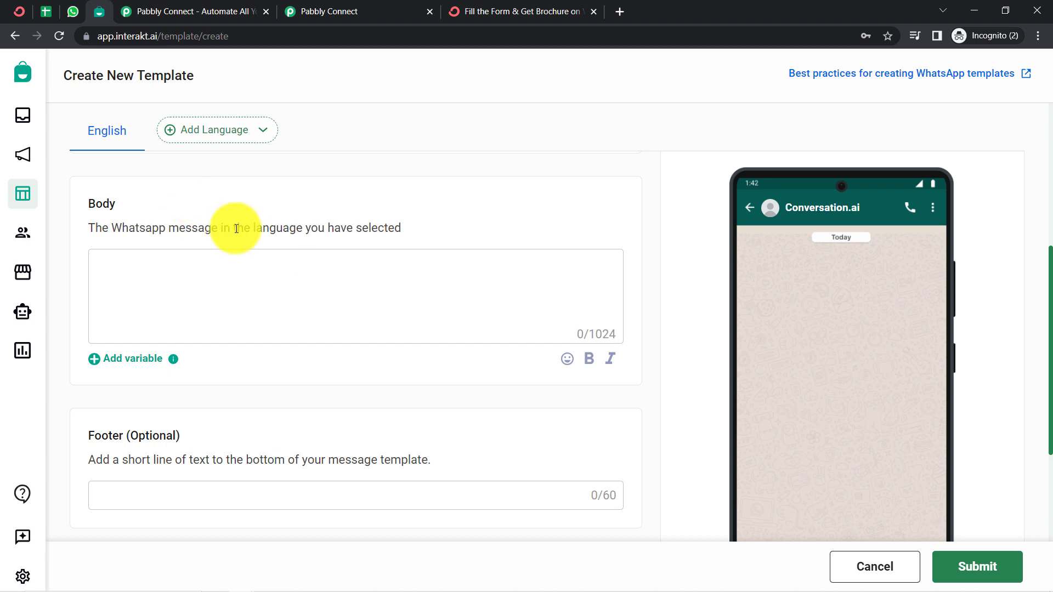
{"action": "left_click", "coordinate": [177, 268]}
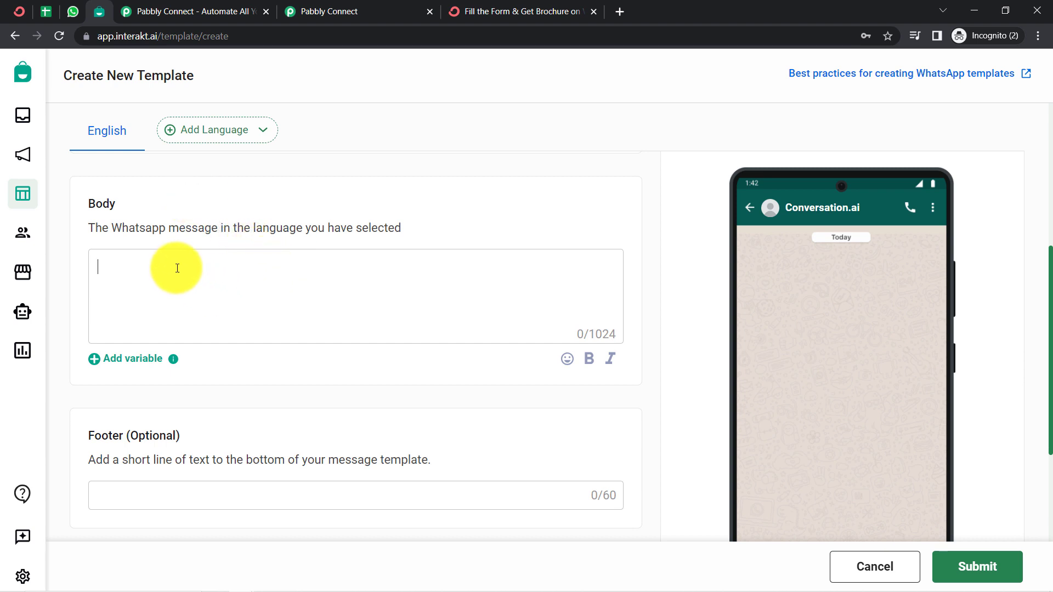
{"action": "type", "text": "hello"}
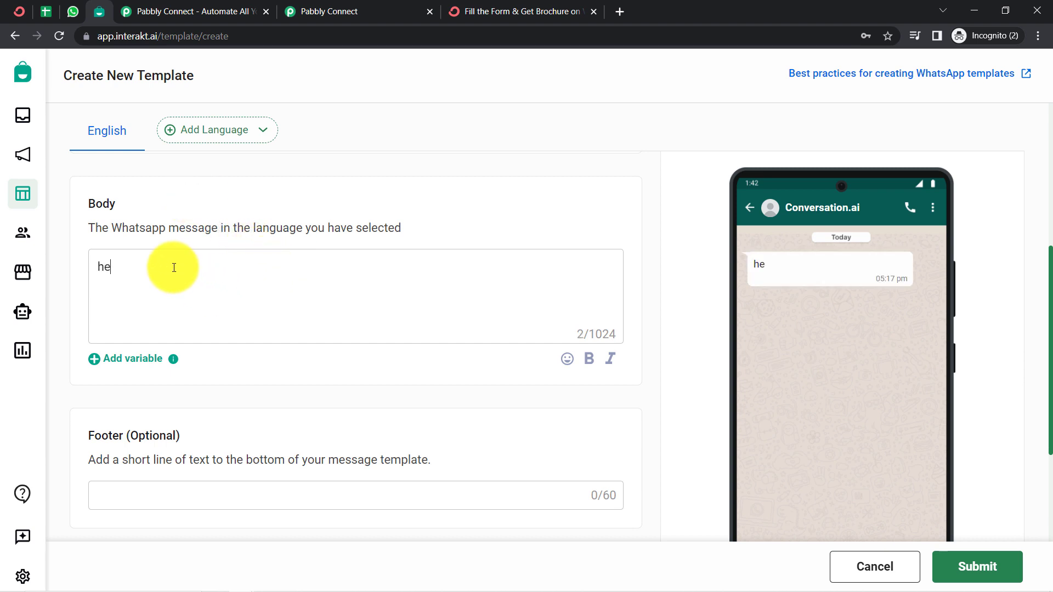
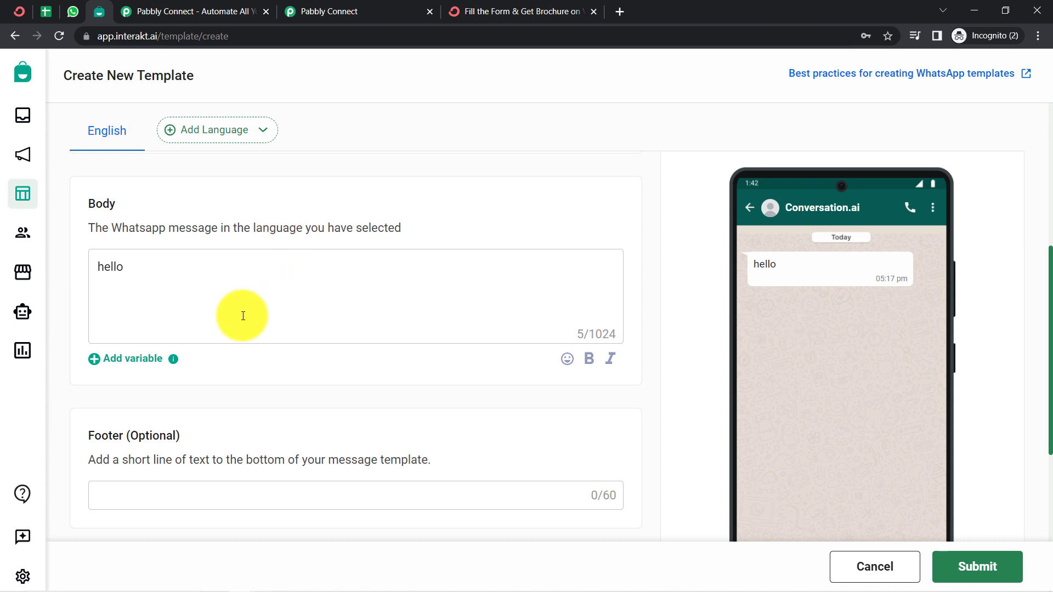
- Insert {{1}} and {{2}} into the test template body ('hello {{1}}, {{2}}'), then cancel the draft
{"action": "left_click", "coordinate": [155, 359]}
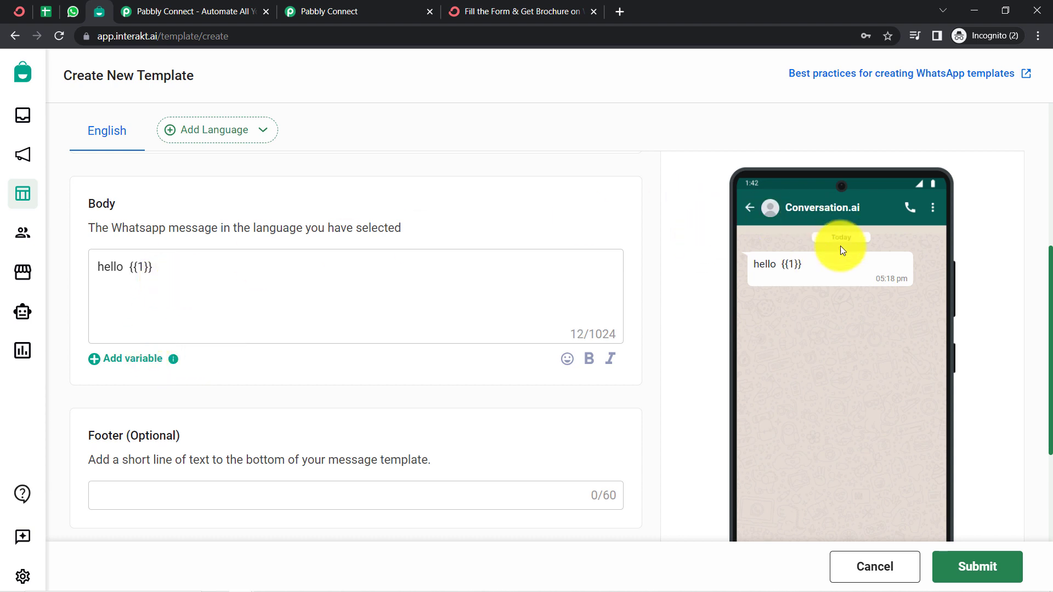
{"action": "left_click_drag", "start_coordinate": [813, 265], "coordinate": [783, 260]}
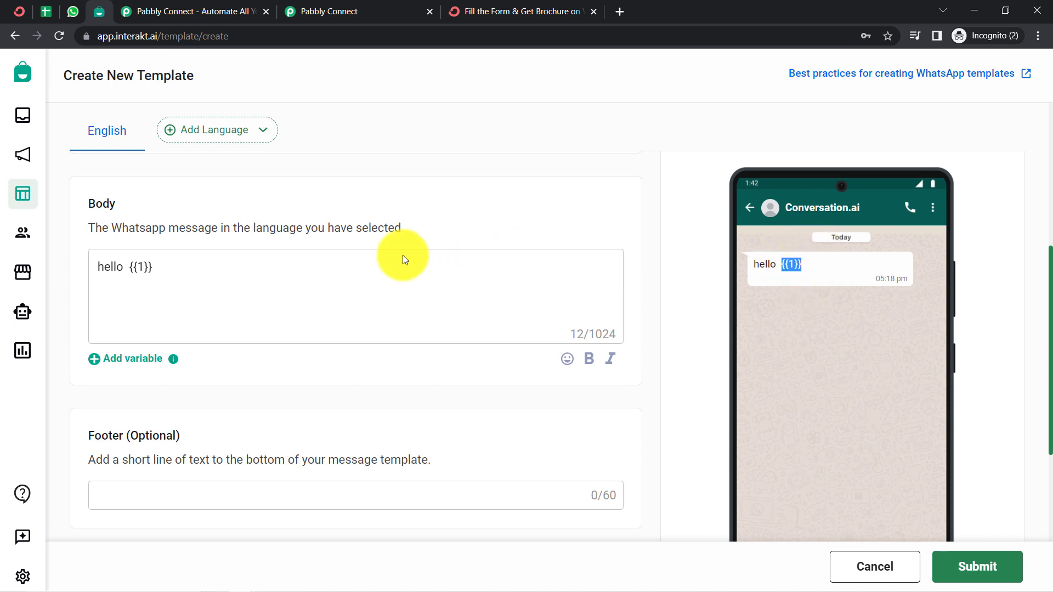
{"action": "left_click", "coordinate": [163, 263]}
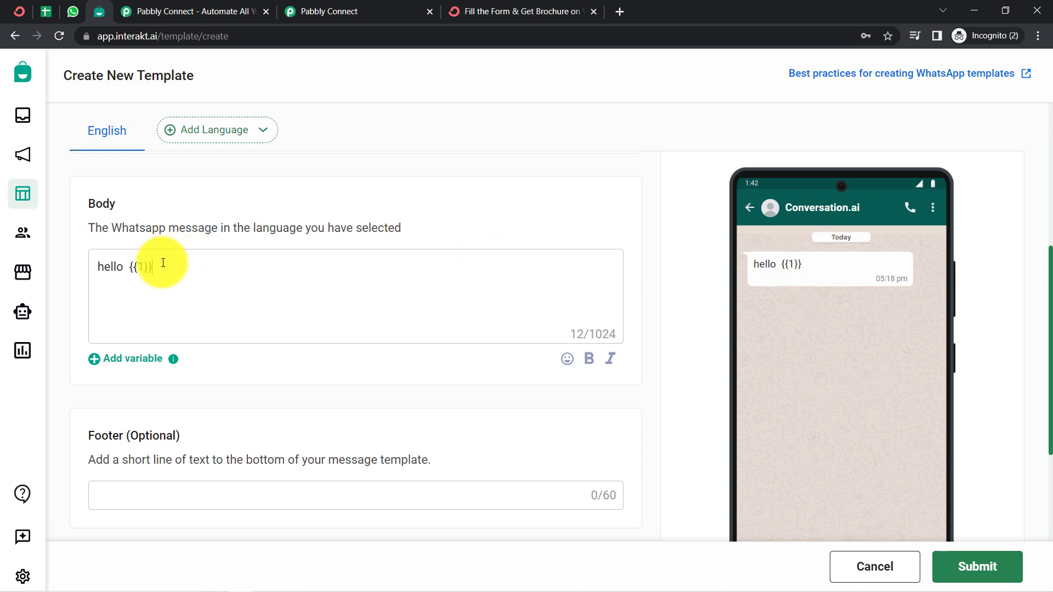
{"action": "left_click", "coordinate": [128, 364]}
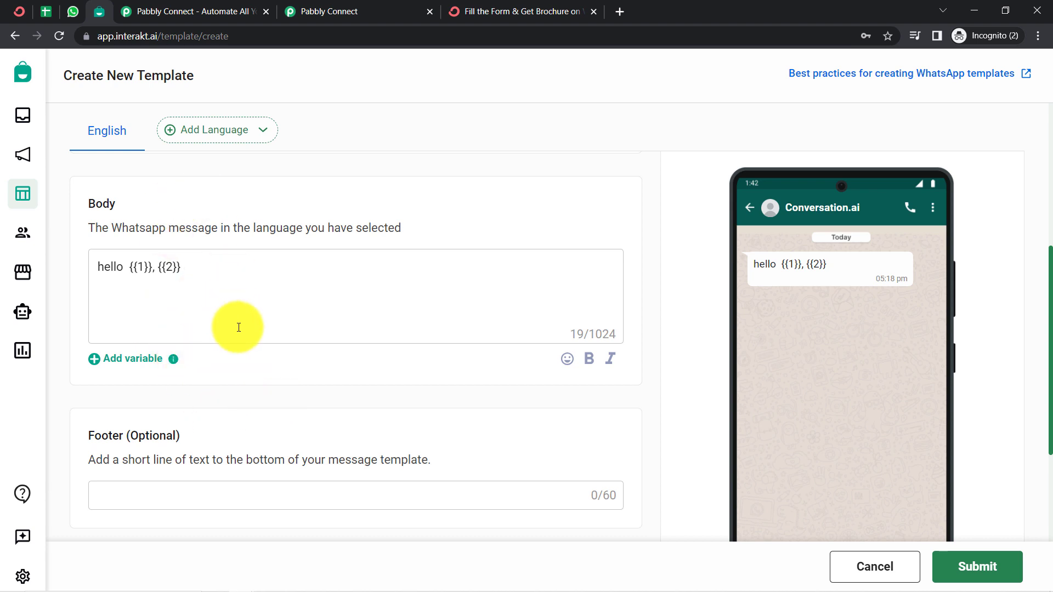
{"action": "scroll", "coordinate": [240, 330], "scroll_direction": "up", "scroll_amount": 1}
{"action": "scroll", "coordinate": [177, 430], "scroll_direction": "down", "scroll_amount": 4}
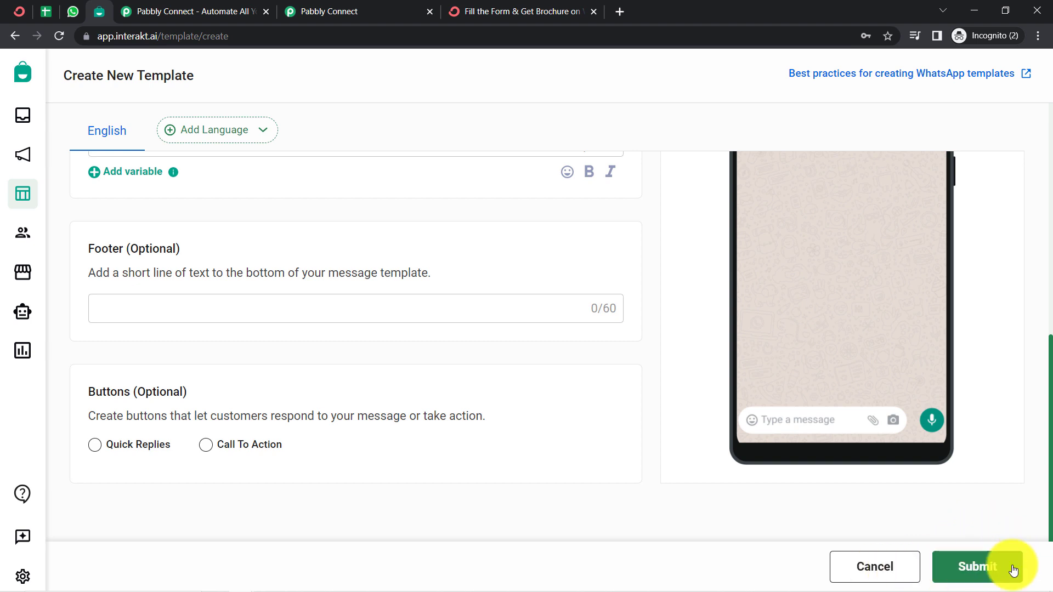
{"action": "left_click", "coordinate": [895, 570]}
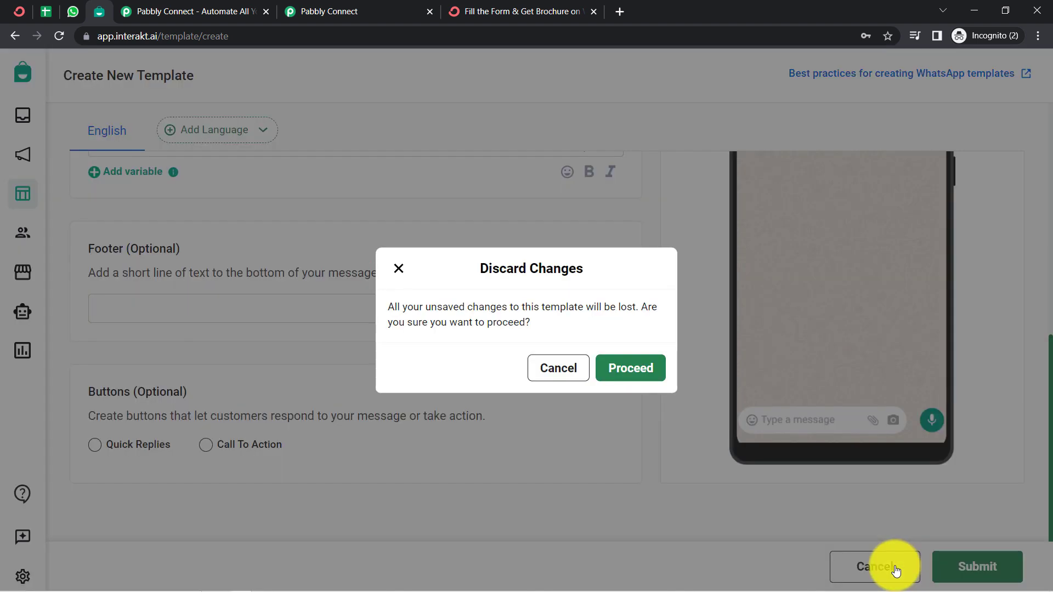
- Discard the unsaved draft and open the General Brochure Template
{"action": "left_click", "coordinate": [630, 367]}
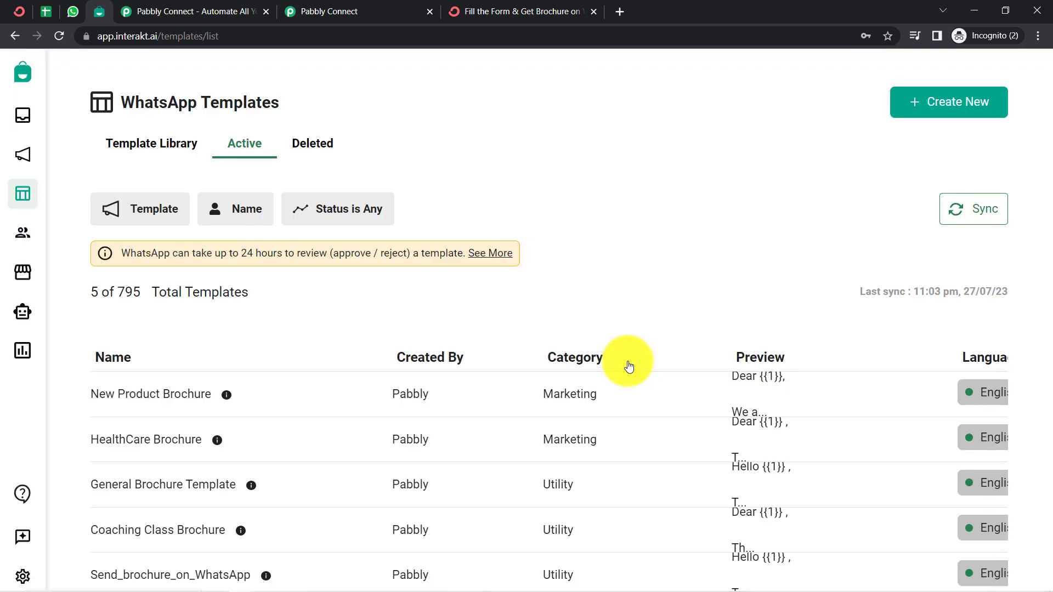
{"action": "scroll", "coordinate": [253, 352], "scroll_direction": "down", "scroll_amount": 3}
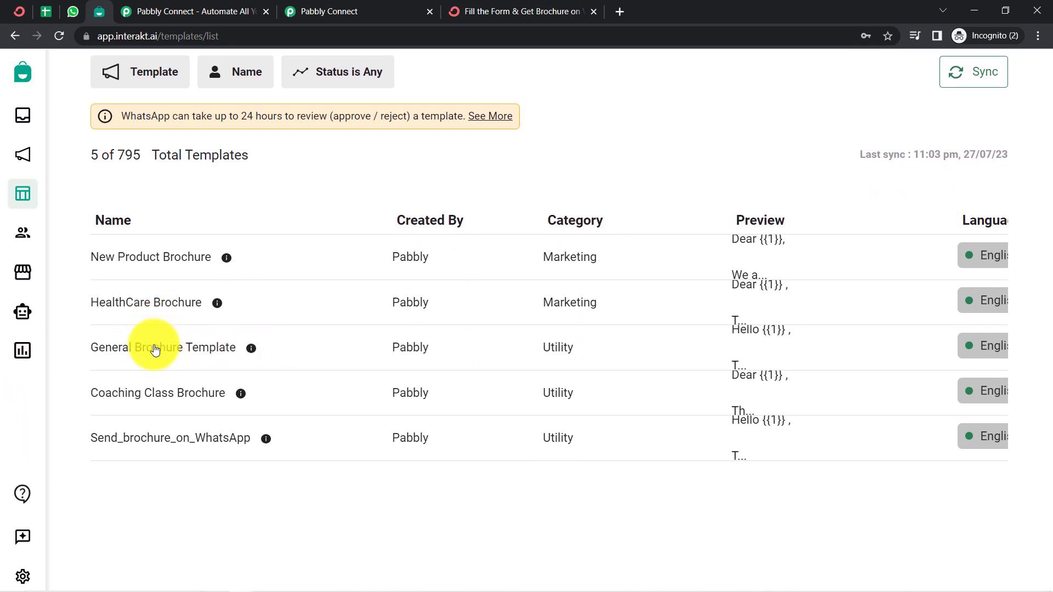
{"action": "left_click", "coordinate": [143, 347]}
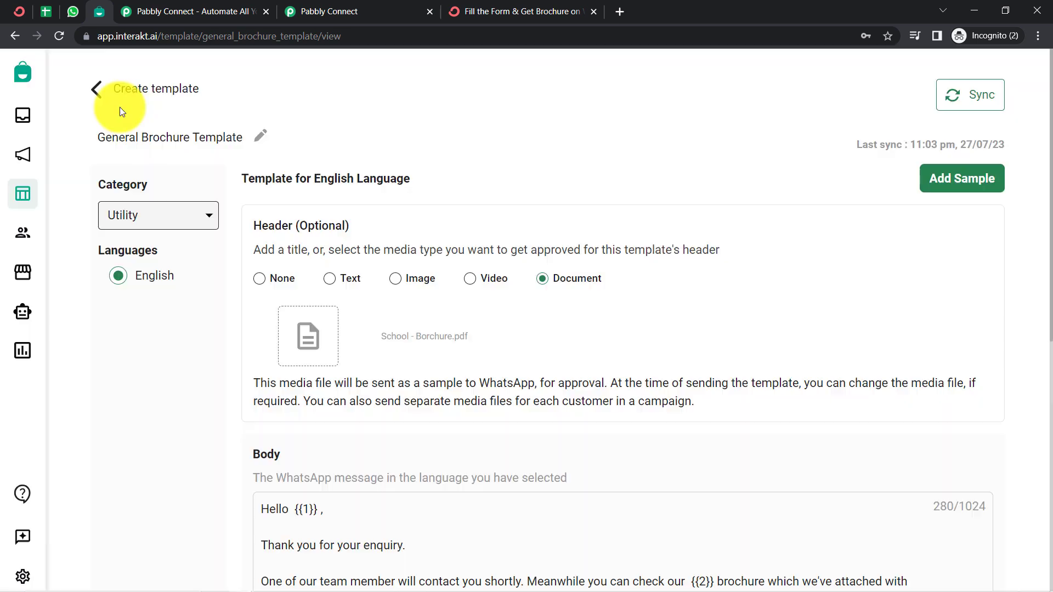
{"action": "left_click_drag", "start_coordinate": [131, 138], "coordinate": [229, 144]}
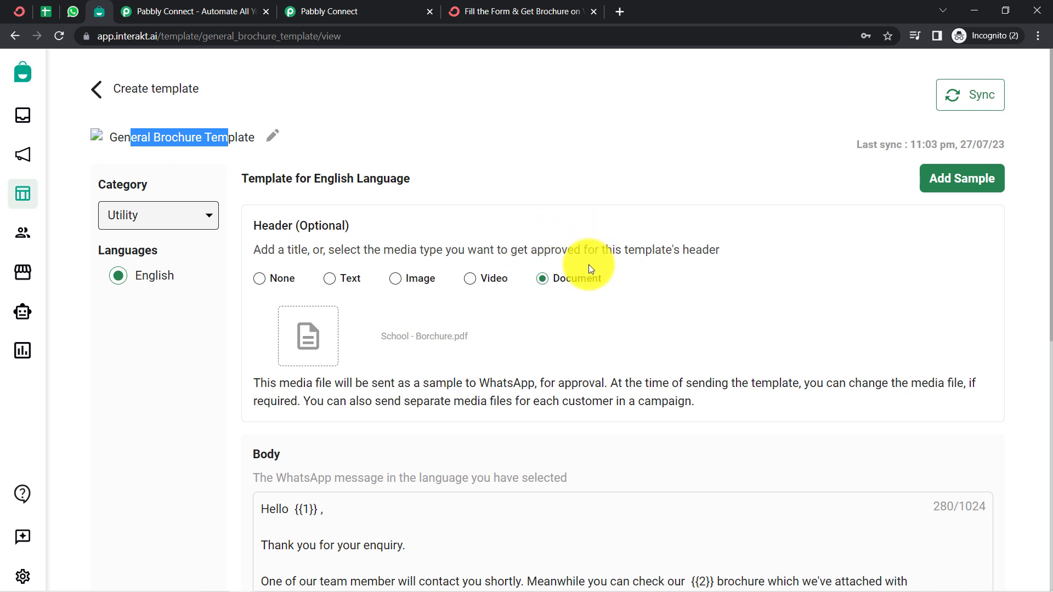
- Review the body's greeting with {{1}}, the thank-you line and the {{2}} brochure placeholder
{"action": "scroll", "coordinate": [1050, 214], "scroll_direction": "down", "scroll_amount": 3}
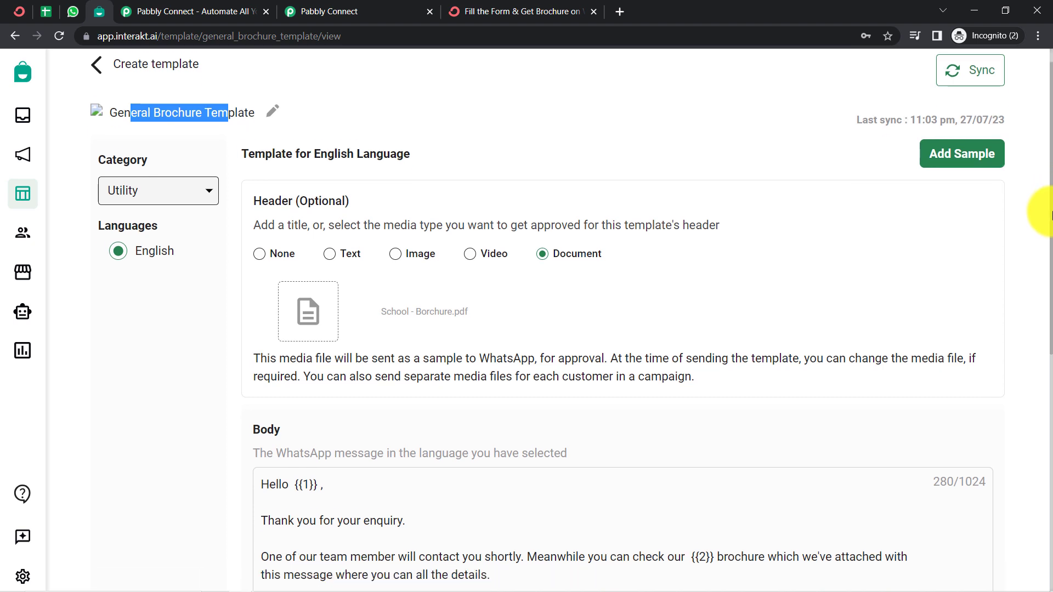
{"action": "scroll", "coordinate": [1050, 214], "scroll_direction": "down", "scroll_amount": 3}
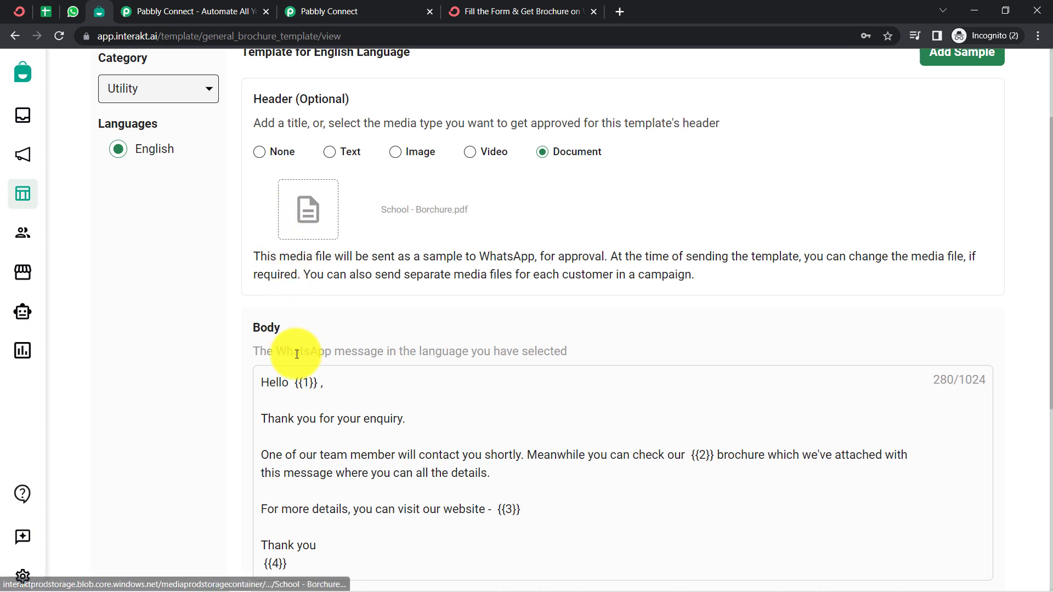
{"action": "left_click_drag", "start_coordinate": [1051, 157], "coordinate": [1050, 232]}
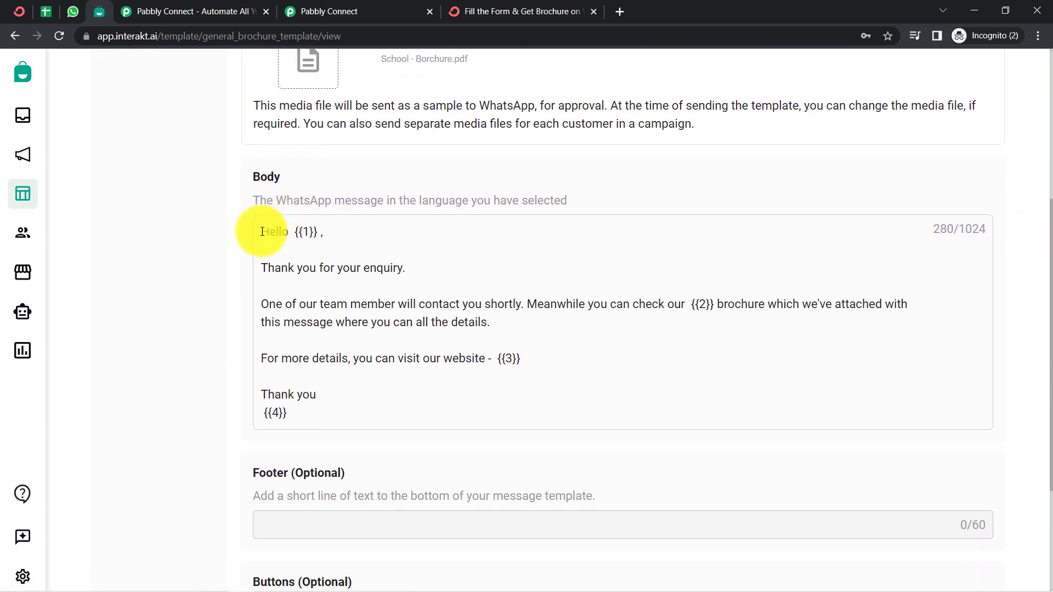
{"action": "left_click_drag", "start_coordinate": [292, 232], "coordinate": [320, 233]}
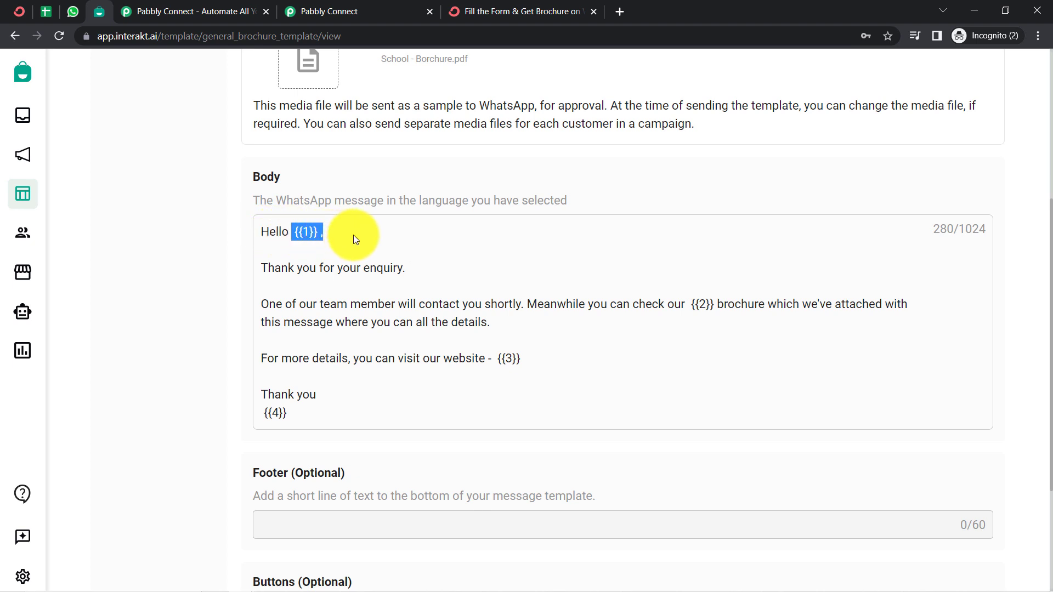
{"action": "left_click_drag", "start_coordinate": [268, 268], "coordinate": [407, 268]}
{"action": "left_click_drag", "start_coordinate": [300, 304], "coordinate": [713, 306]}
{"action": "left_click", "coordinate": [732, 301]}
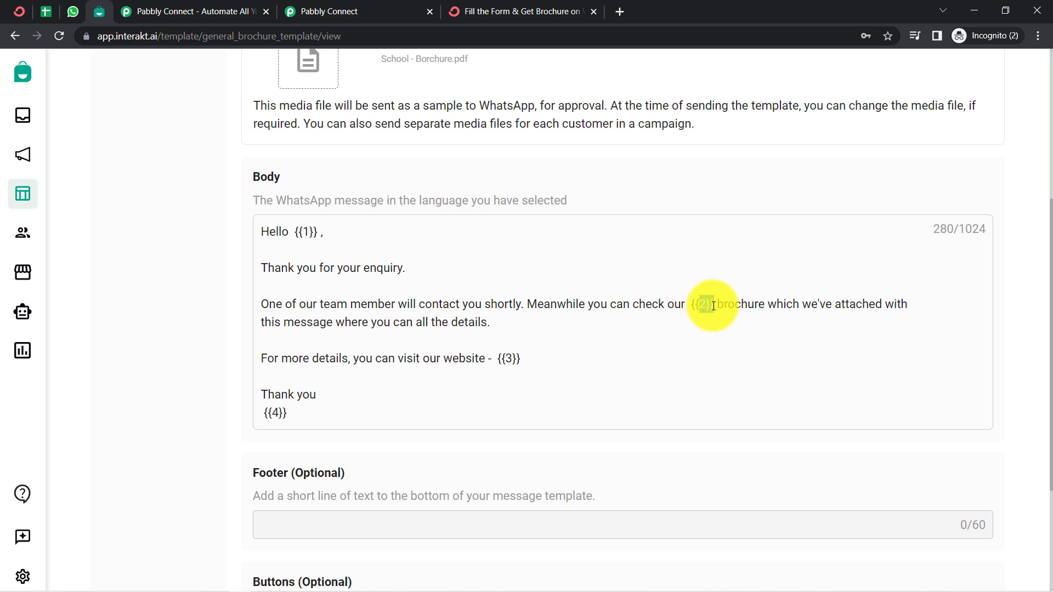
{"action": "left_click_drag", "start_coordinate": [691, 305], "coordinate": [720, 306]}
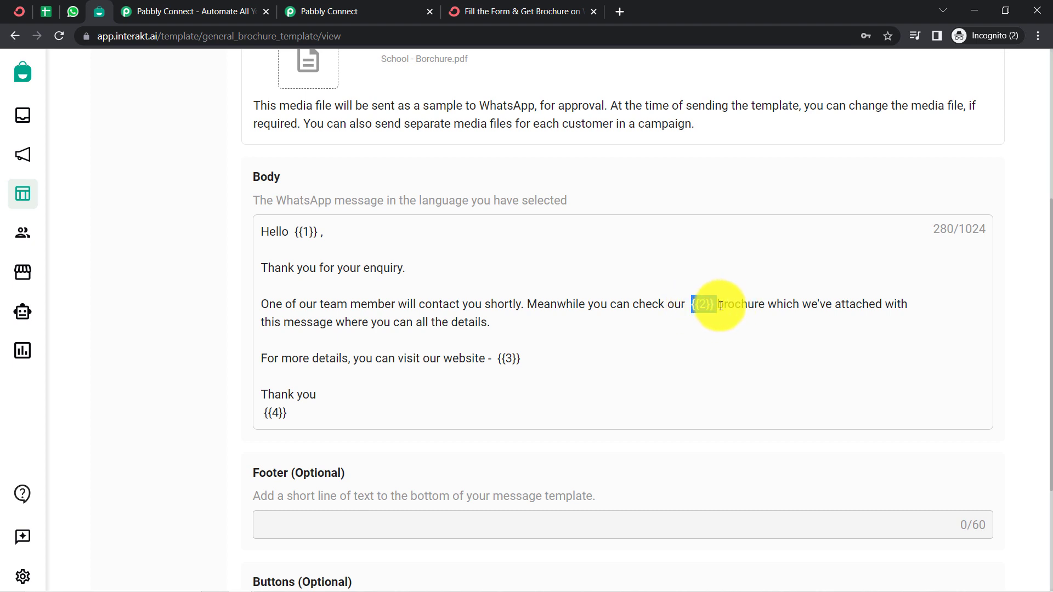
- Review the rest of the body, including the website placeholder {{3}} and the closing {{4}}
{"action": "left_click_drag", "start_coordinate": [826, 305], "coordinate": [478, 322]}
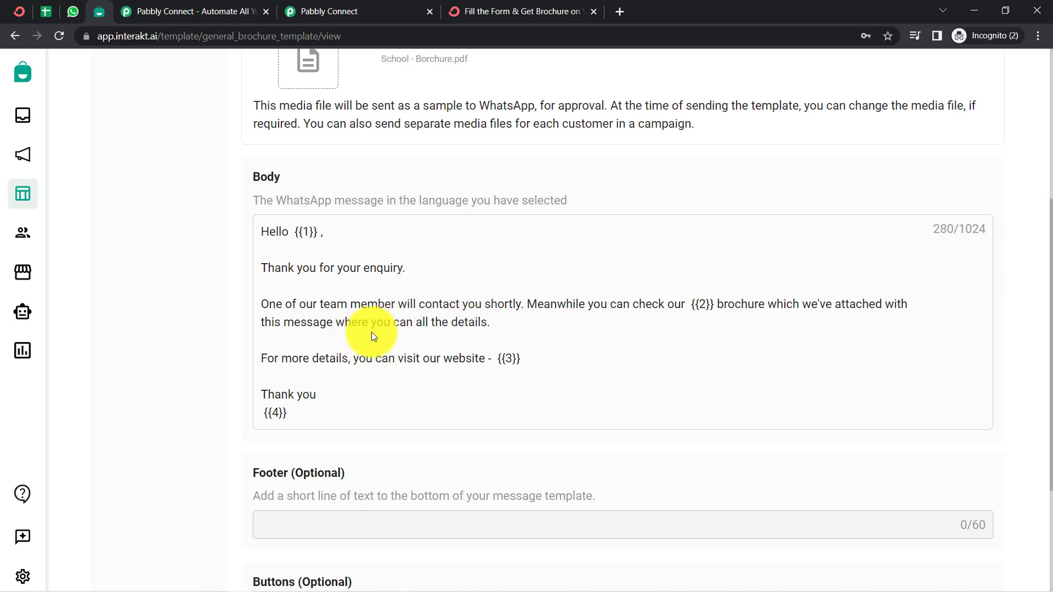
{"action": "left_click_drag", "start_coordinate": [377, 328], "coordinate": [451, 323]}
{"action": "left_click", "coordinate": [288, 253]}
{"action": "left_click_drag", "start_coordinate": [288, 254], "coordinate": [308, 416]}
{"action": "left_click", "coordinate": [351, 351]}
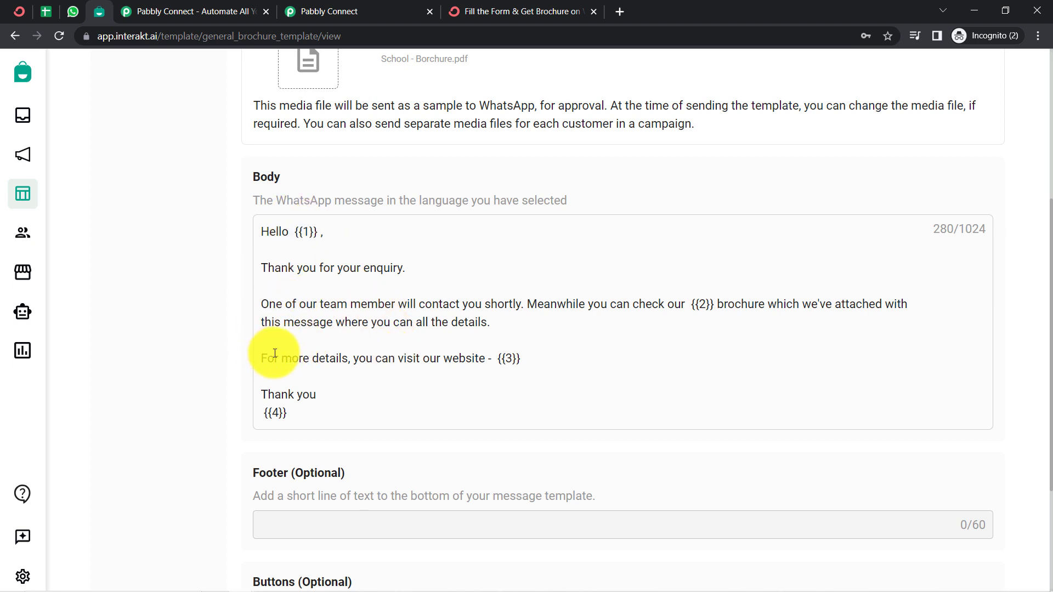
{"action": "left_click_drag", "start_coordinate": [275, 360], "coordinate": [499, 360]}
{"action": "left_click", "coordinate": [525, 357]}
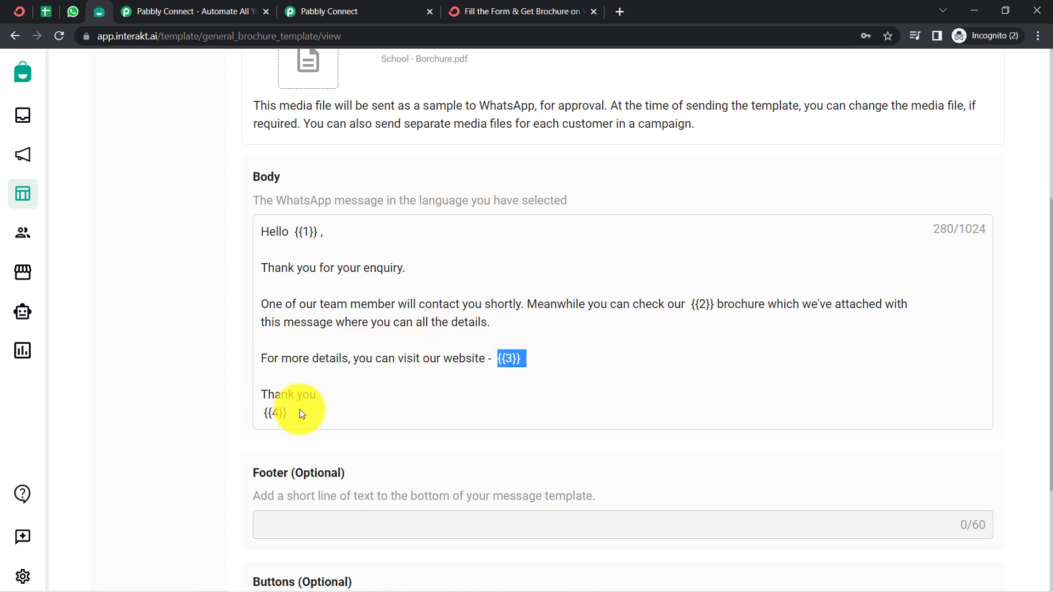
{"action": "left_click_drag", "start_coordinate": [289, 413], "coordinate": [251, 414]}
{"action": "scroll", "coordinate": [313, 420], "scroll_direction": "down", "scroll_amount": 2}
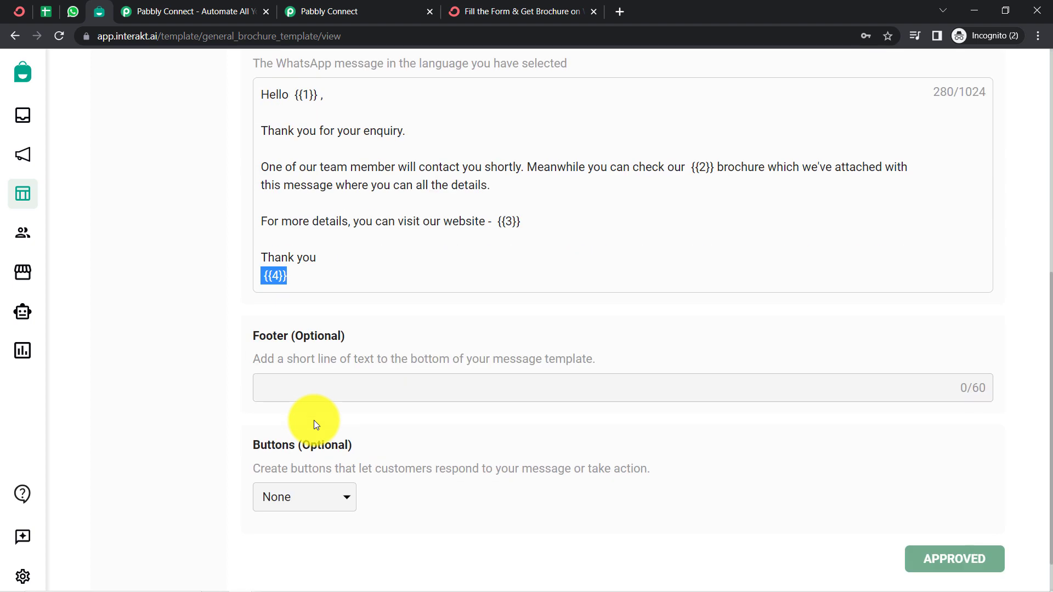
{"action": "scroll", "coordinate": [314, 420], "scroll_direction": "down", "scroll_amount": 1}
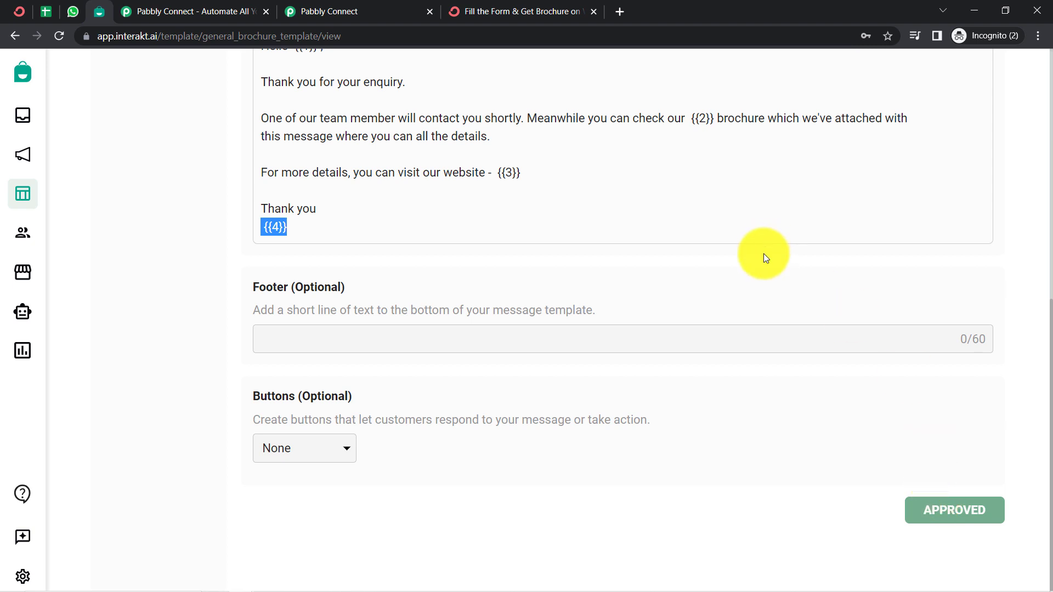
{"action": "scroll", "coordinate": [719, 295], "scroll_direction": "up", "scroll_amount": 8}
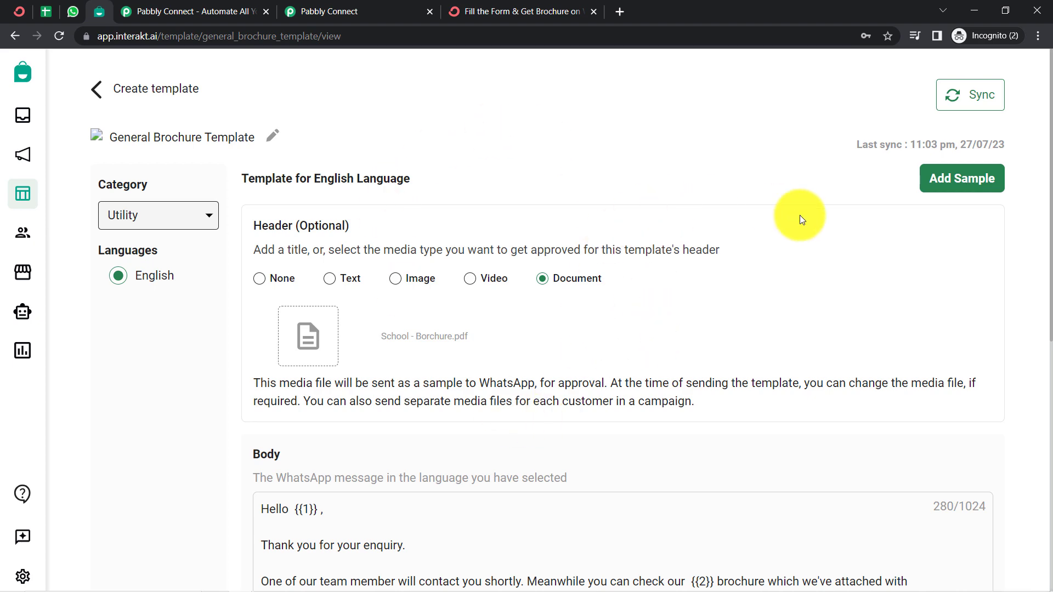
{"action": "left_click", "coordinate": [959, 189]}
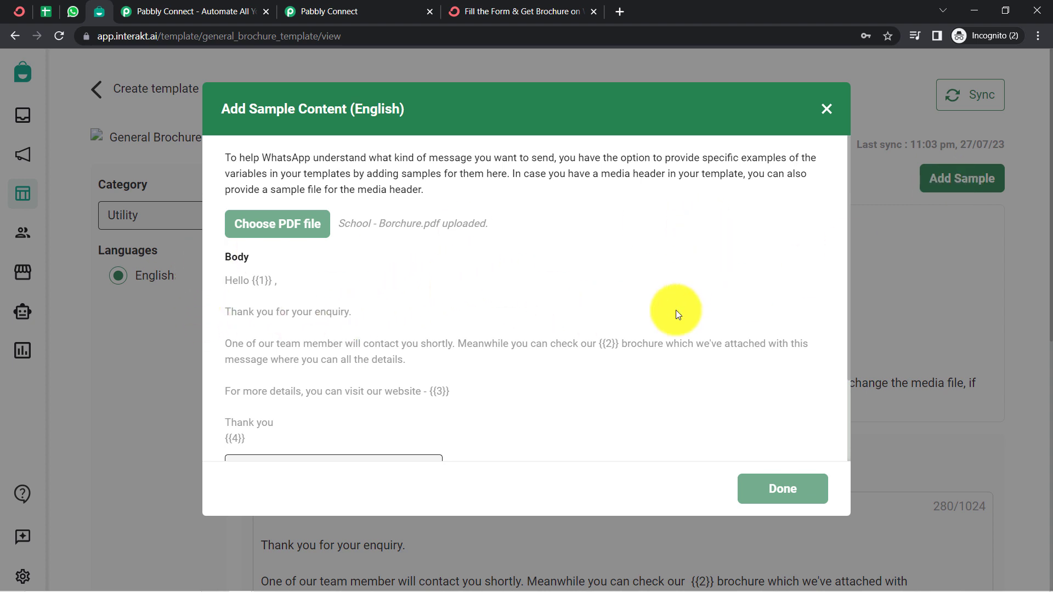
{"action": "scroll", "coordinate": [676, 311], "scroll_direction": "down", "scroll_amount": 2}
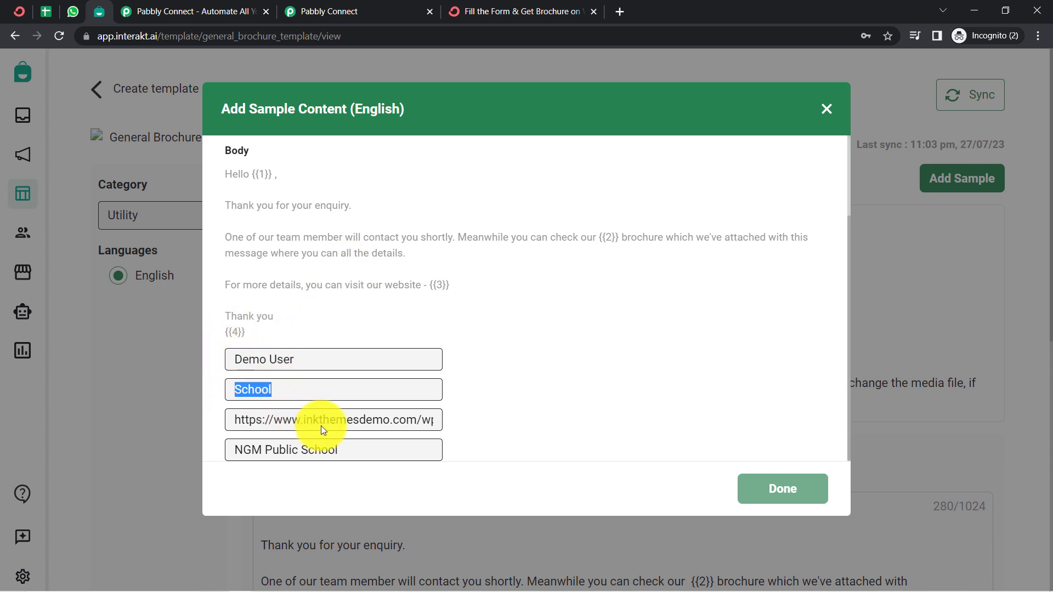
{"action": "left_click_drag", "start_coordinate": [327, 419], "coordinate": [297, 450]}
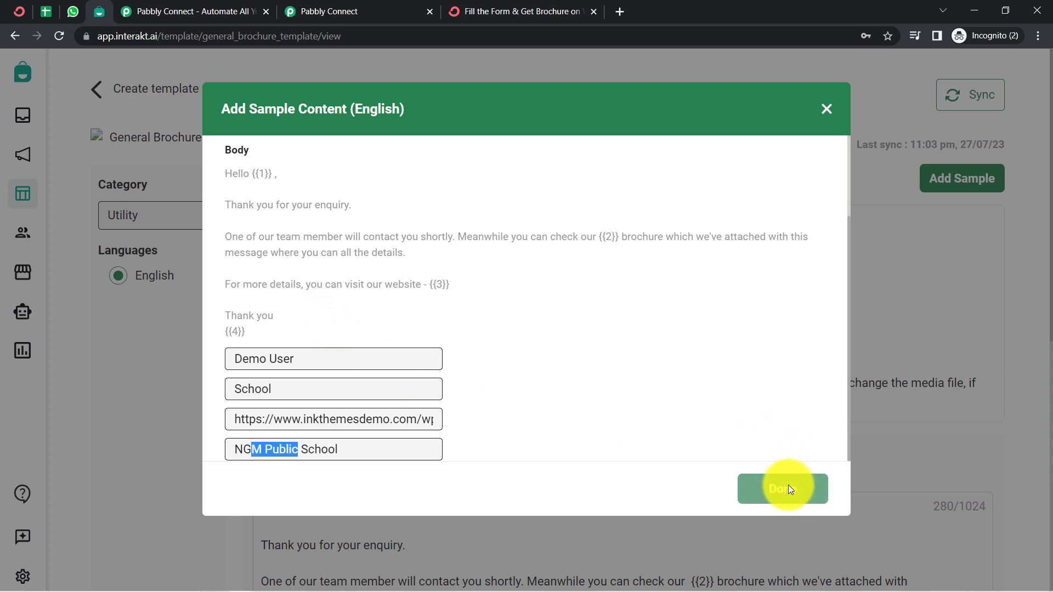
{"action": "left_click", "coordinate": [827, 110]}
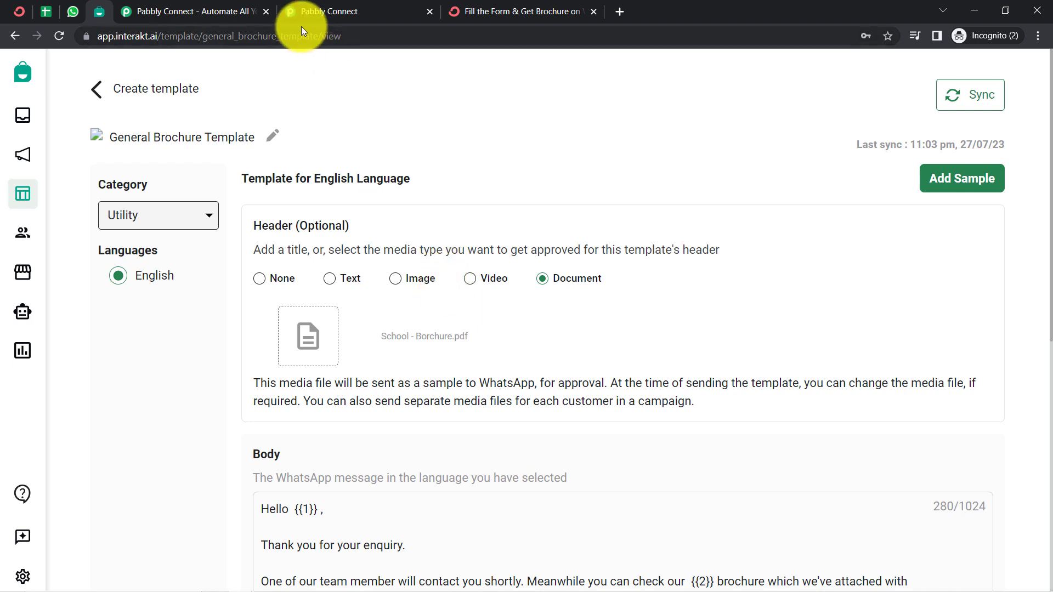
- Paste general_brochure_template into the Interakt action's Template Code Name field
{"action": "left_click", "coordinate": [317, 35]}
{"action": "left_click_drag", "start_coordinate": [318, 35], "coordinate": [204, 44]}
{"action": "key", "text": "ctrl+c"}
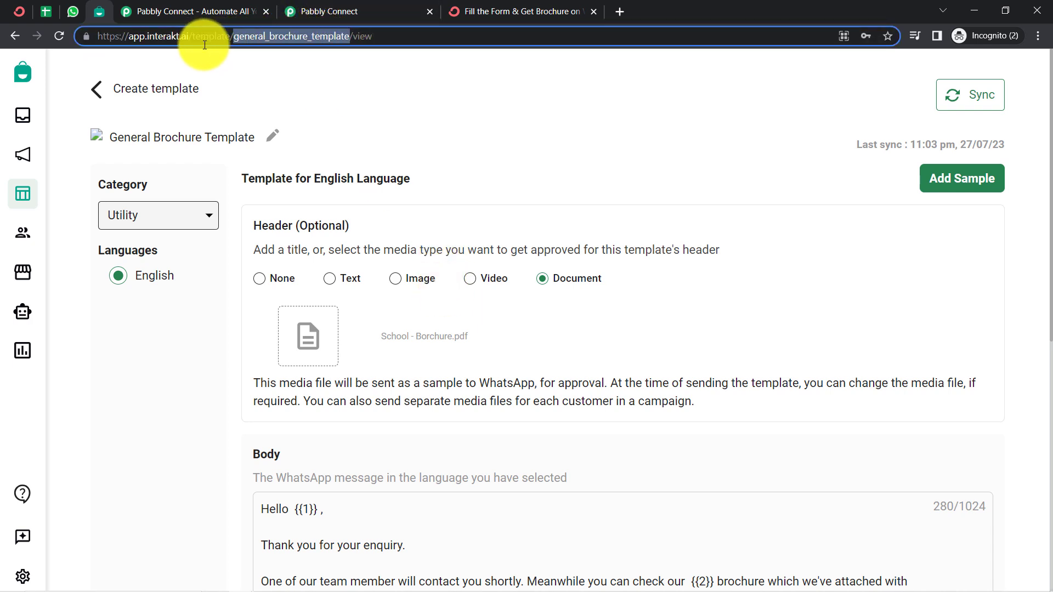
{"action": "left_click", "coordinate": [306, 5]}
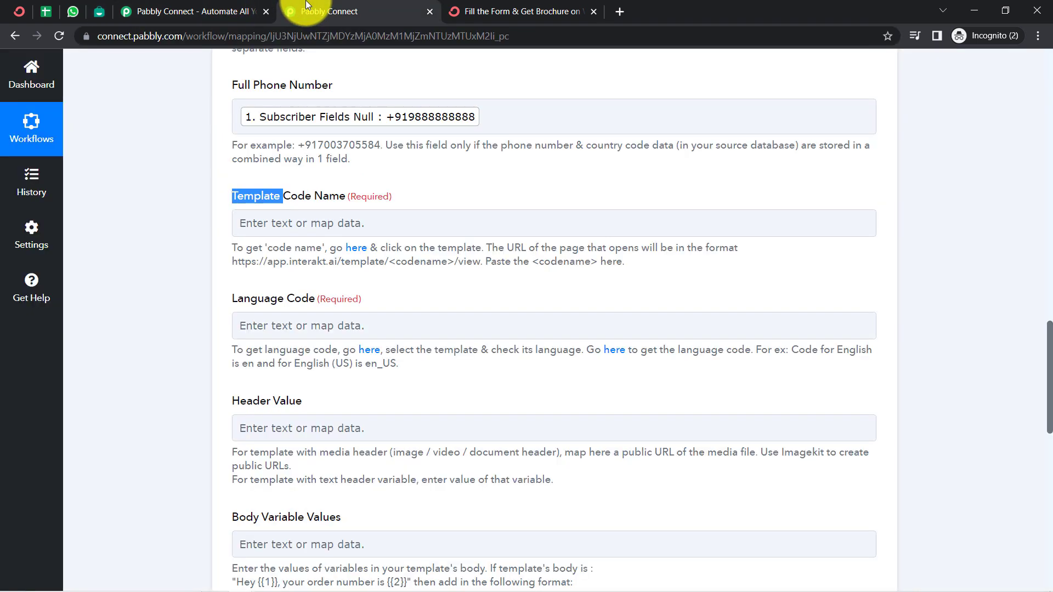
{"action": "left_click", "coordinate": [257, 219]}
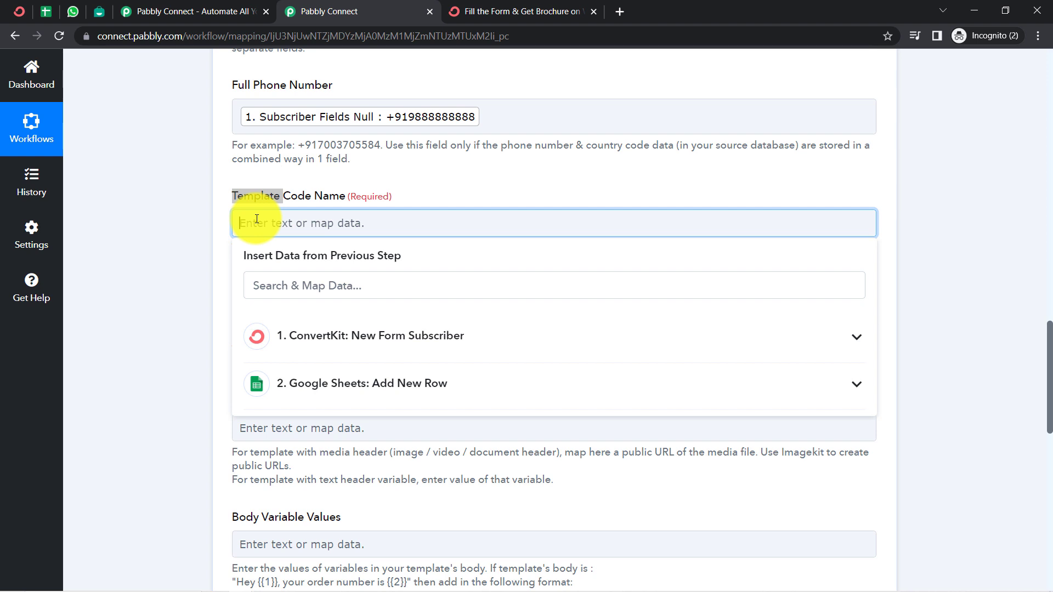
{"action": "key", "text": "ctrl+v"}
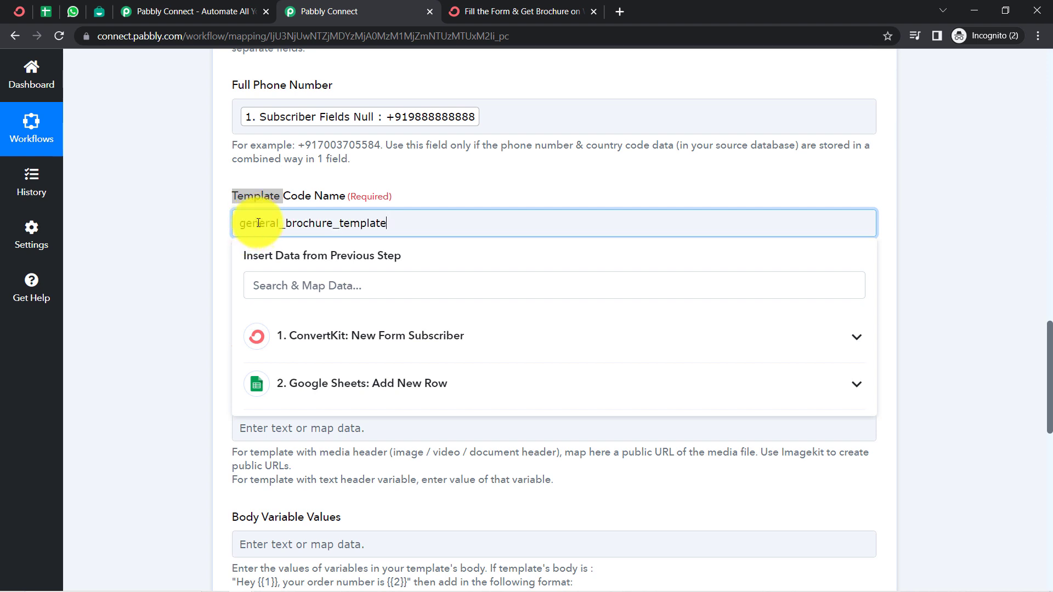
{"action": "left_click_drag", "start_coordinate": [259, 223], "coordinate": [395, 219]}
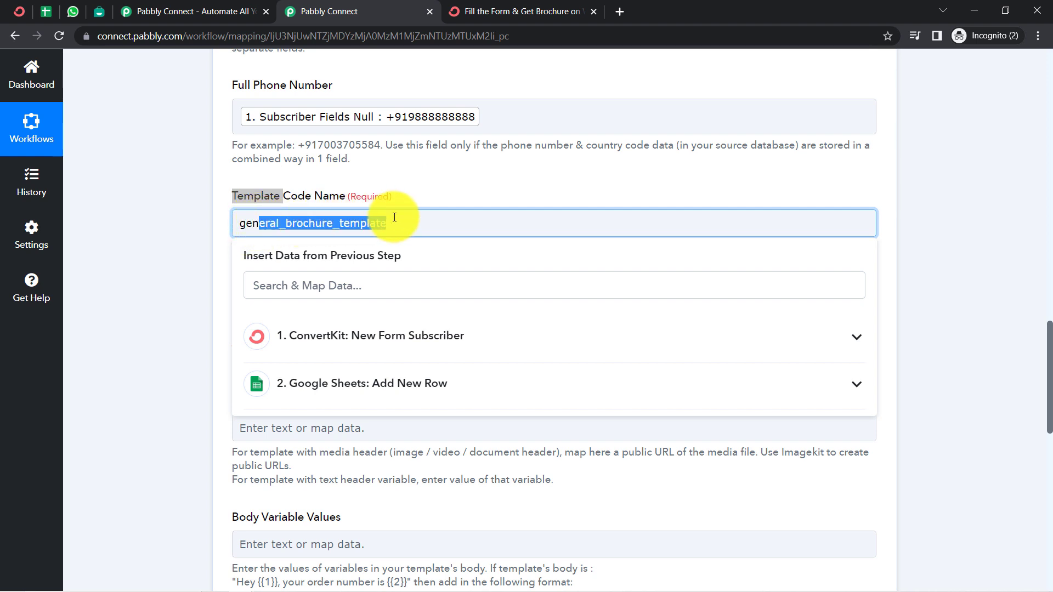
{"action": "left_click", "coordinate": [179, 262]}
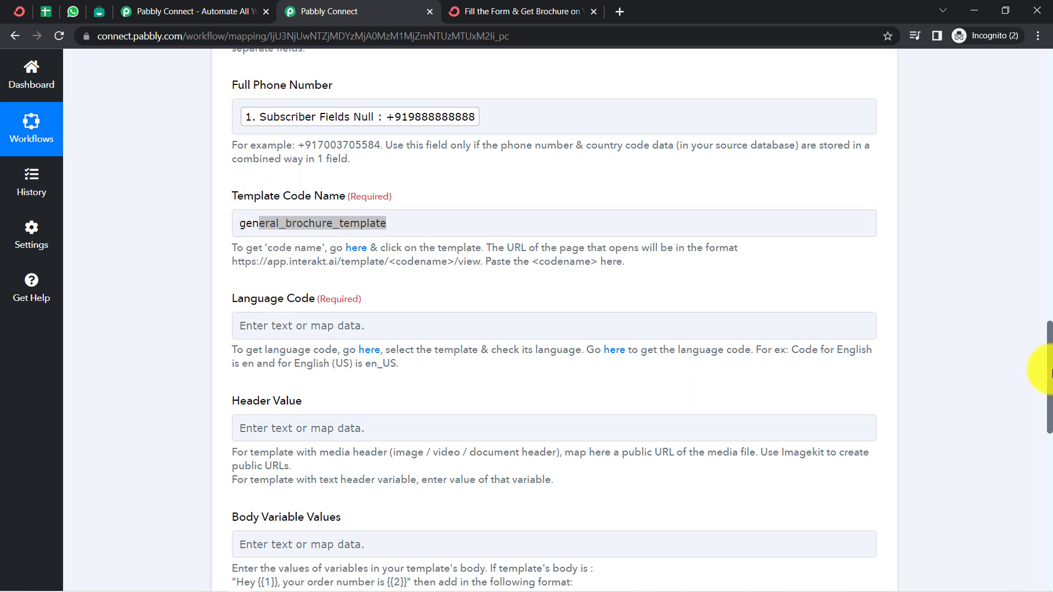
{"action": "left_click_drag", "start_coordinate": [1049, 376], "coordinate": [1049, 395]}
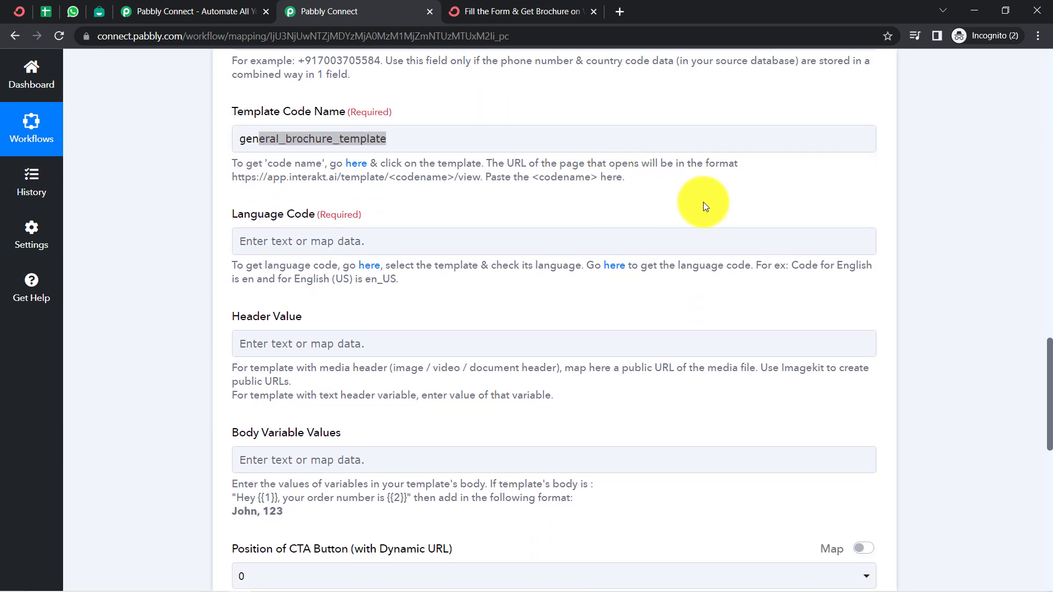
- Enter en as the Interakt action's Language Code
{"action": "left_click", "coordinate": [272, 237]}
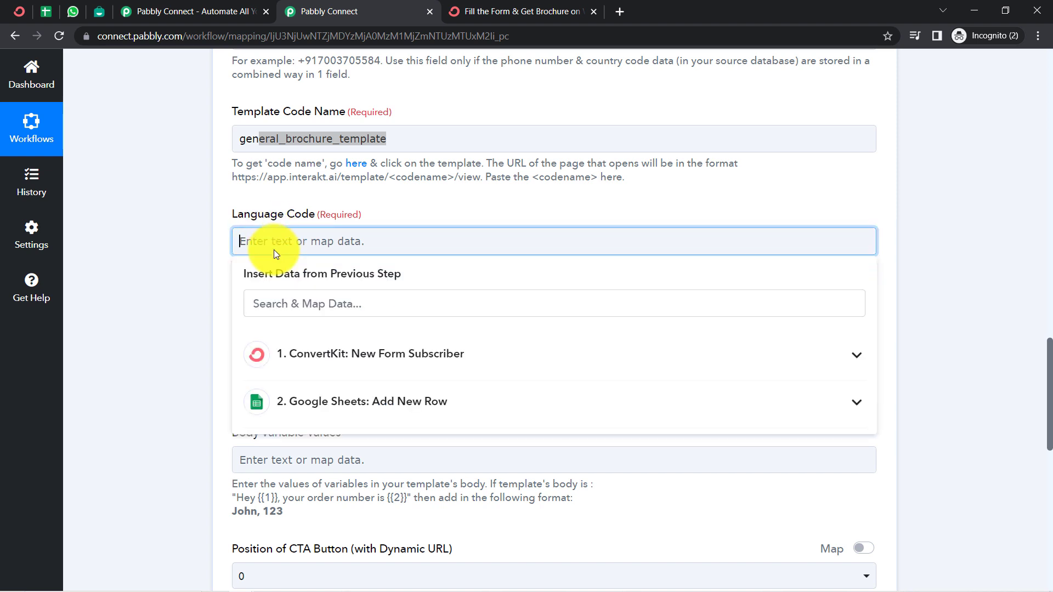
{"action": "type", "text": "en"}
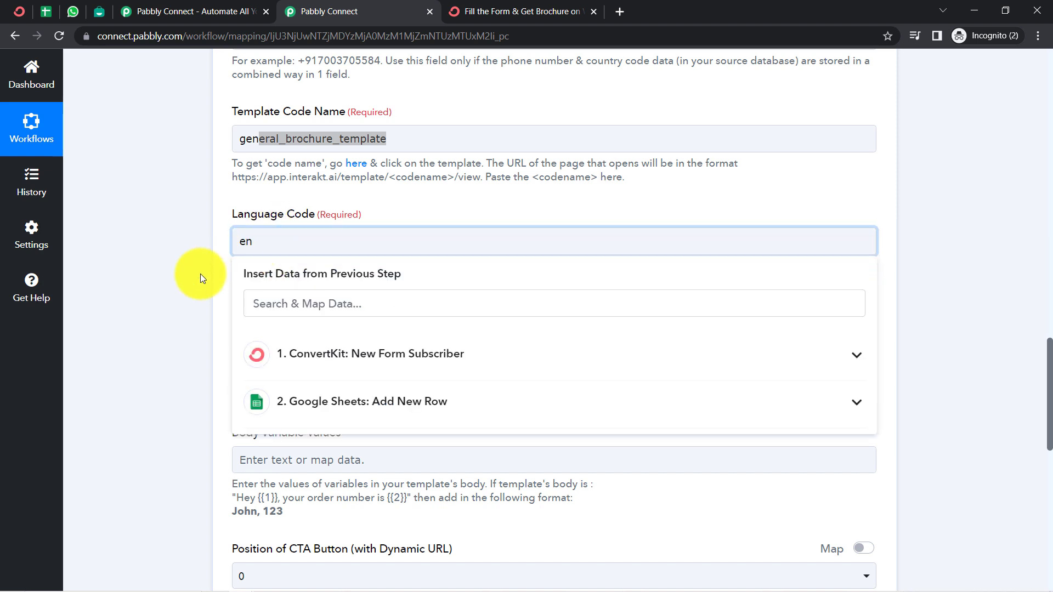
{"action": "left_click", "coordinate": [199, 274]}
{"action": "left_click_drag", "start_coordinate": [294, 279], "coordinate": [390, 265]}
{"action": "left_click_drag", "start_coordinate": [582, 261], "coordinate": [669, 261]}
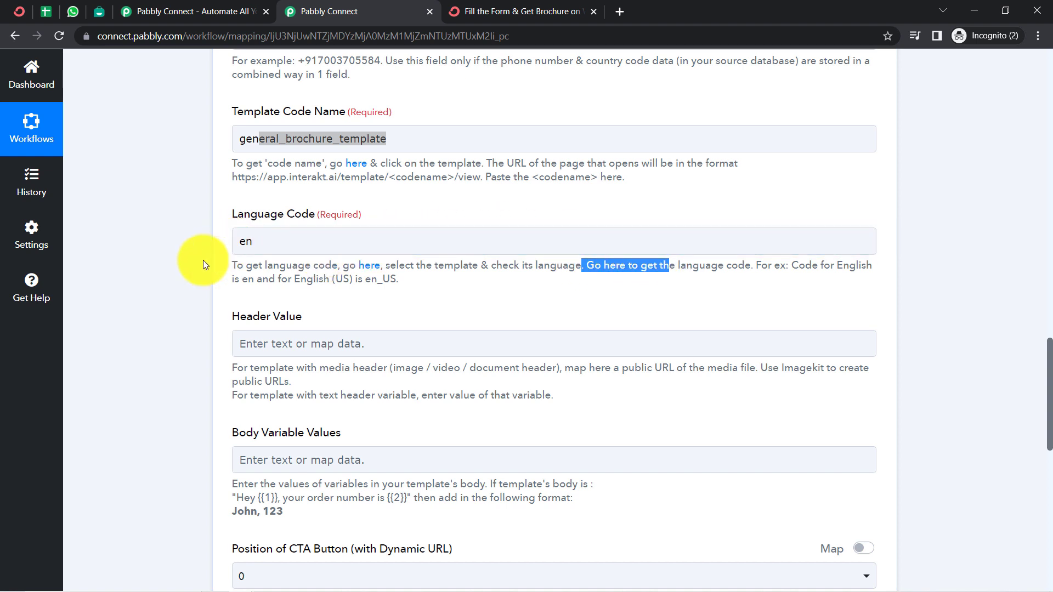
{"action": "left_click", "coordinate": [283, 289]}
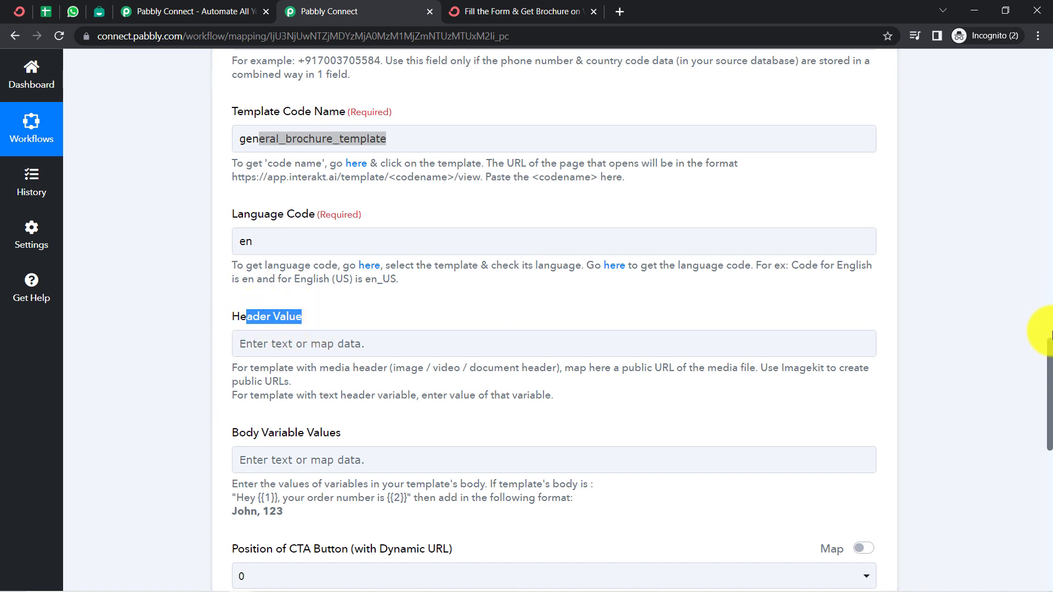
- Bring forward the Notepad notes holding the Kerala-Travel-Brochure.pdf link
{"action": "scroll", "coordinate": [1049, 349], "scroll_direction": "up", "scroll_amount": 1}
{"action": "left_click_drag", "start_coordinate": [1048, 348], "coordinate": [1047, 387]}
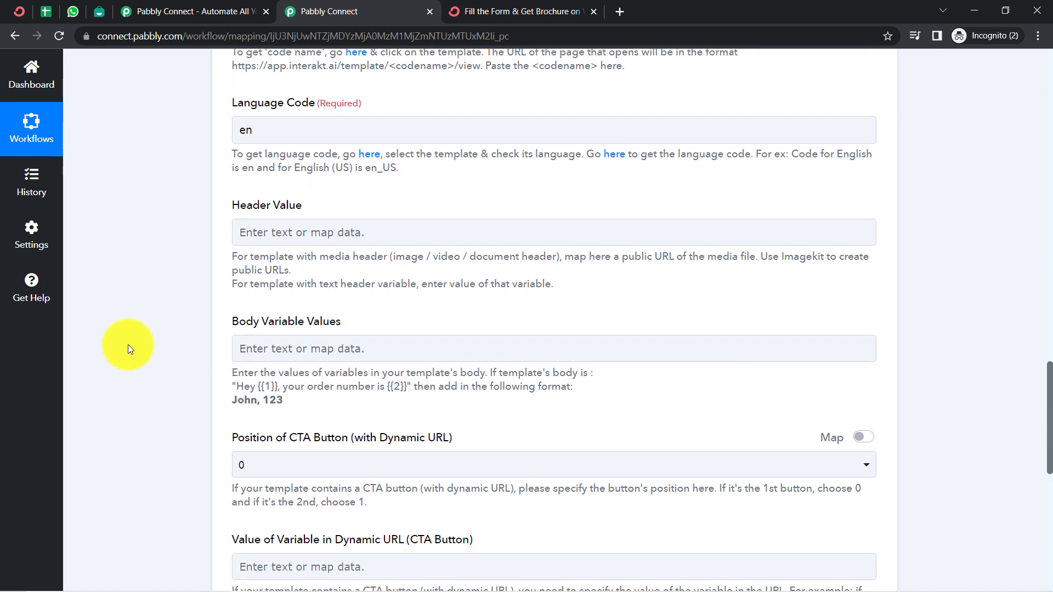
{"action": "left_click", "coordinate": [266, 237]}
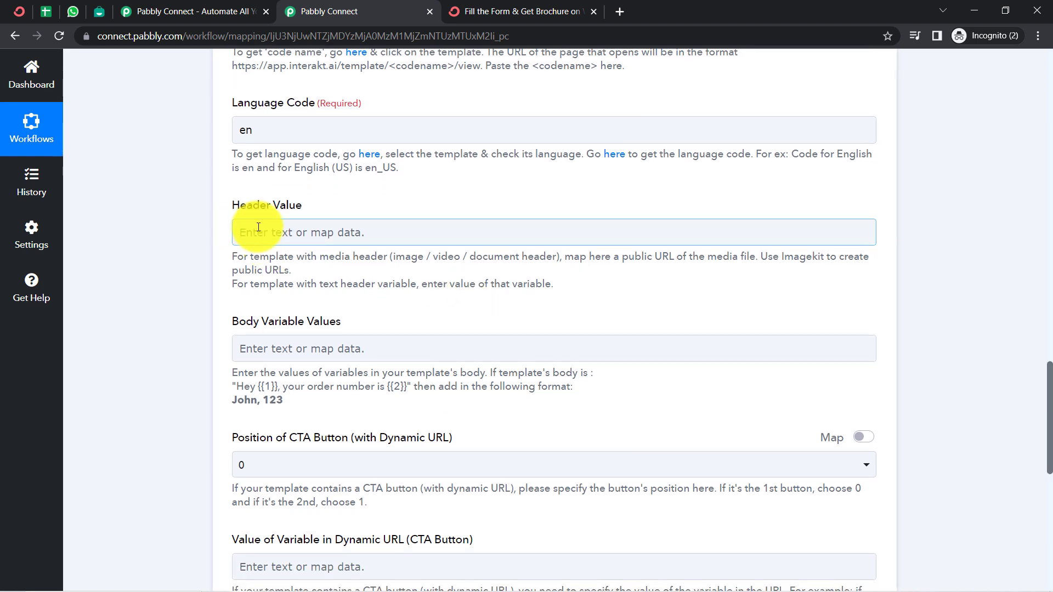
{"action": "left_click", "coordinate": [243, 497]}
- Copy the Kerala-Travel-Brochure.pdf link from Notepad and load it in a new Chrome tab
{"action": "left_click", "coordinate": [340, 584]}
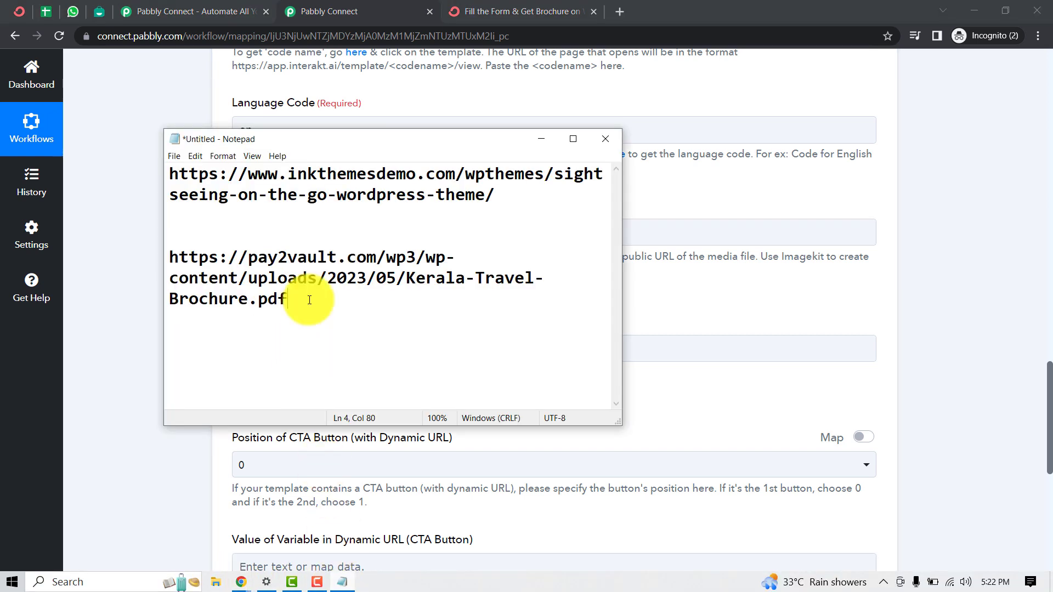
{"action": "left_click_drag", "start_coordinate": [288, 299], "coordinate": [171, 264]}
{"action": "key", "text": "ctrl+c"}
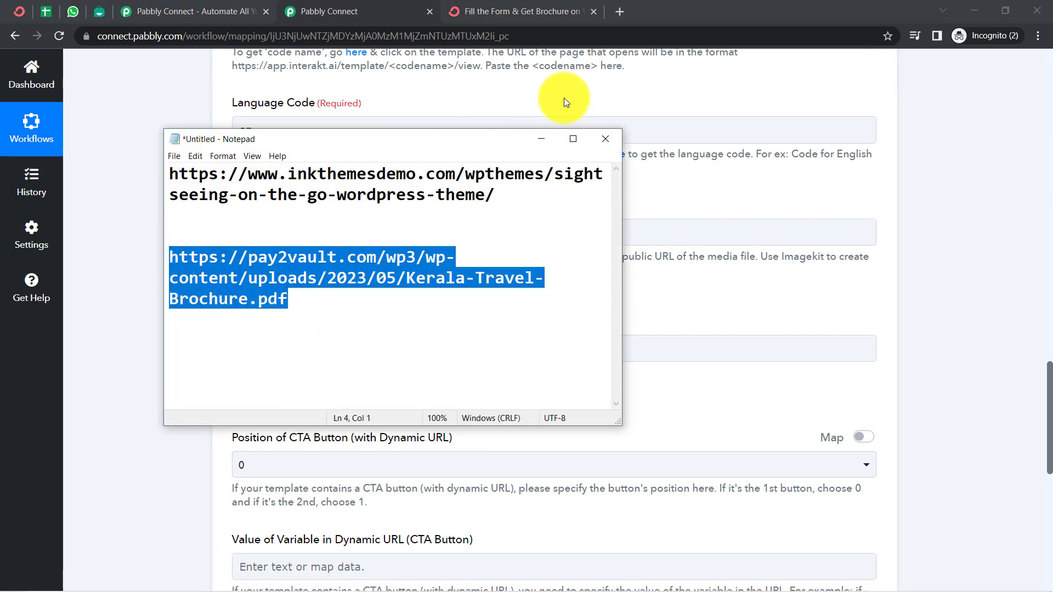
{"action": "left_click", "coordinate": [620, 11]}
{"action": "key", "text": "ctrl+v"}
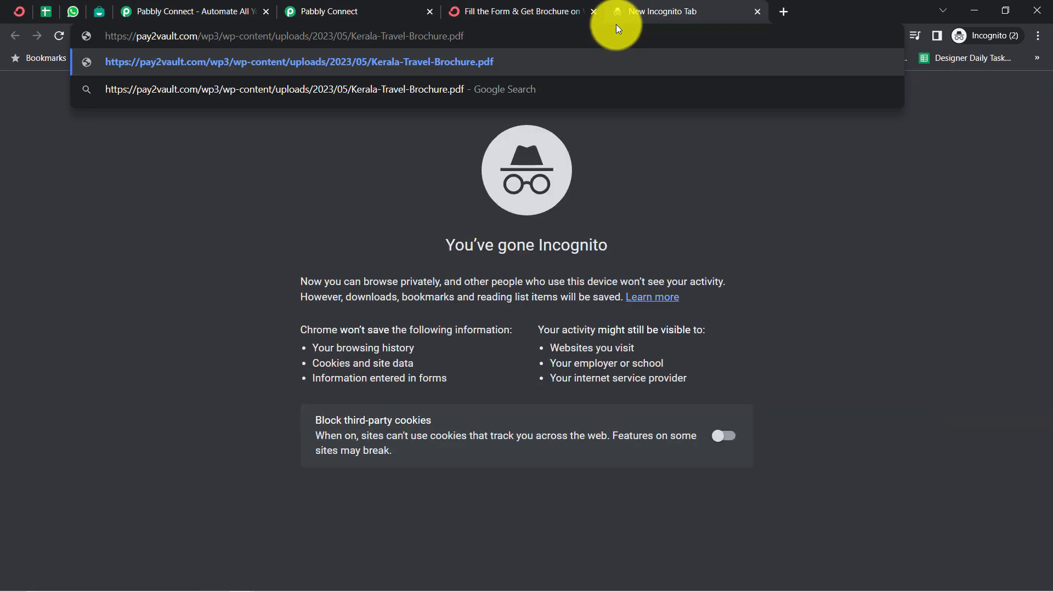
{"action": "key", "text": "Return"}
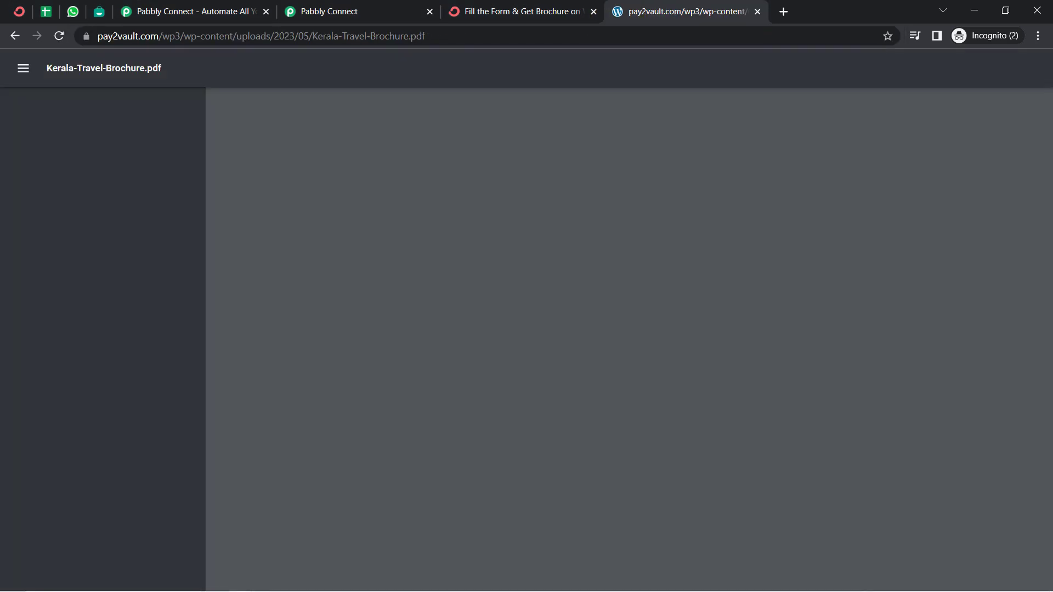
- Scroll through the brochure PDF, then go back to the brochure request form page
{"action": "scroll", "coordinate": [376, 364], "scroll_direction": "down", "scroll_amount": 6}
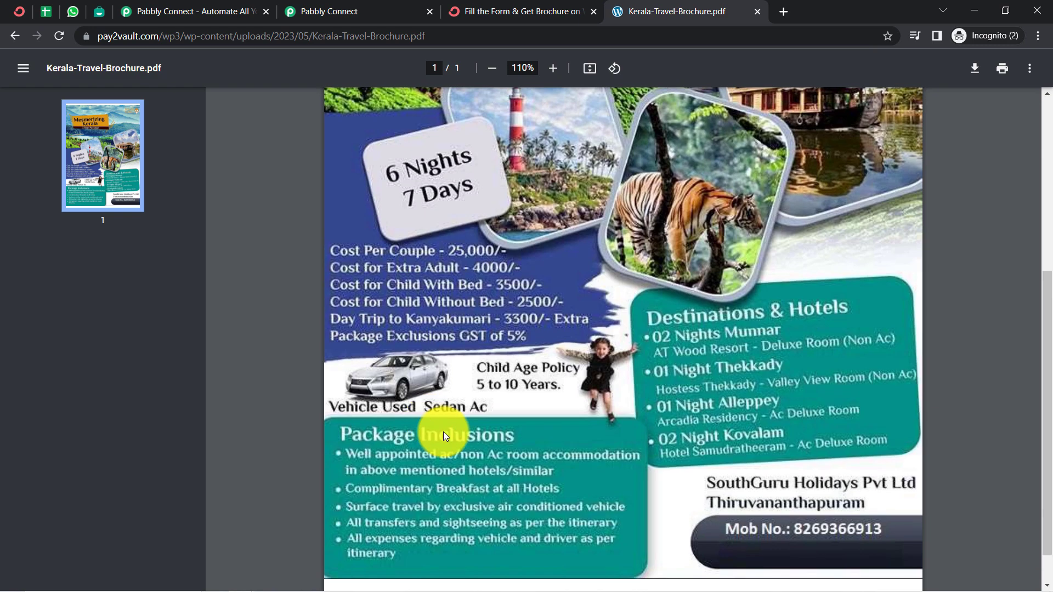
{"action": "scroll", "coordinate": [443, 433], "scroll_direction": "up", "scroll_amount": 4}
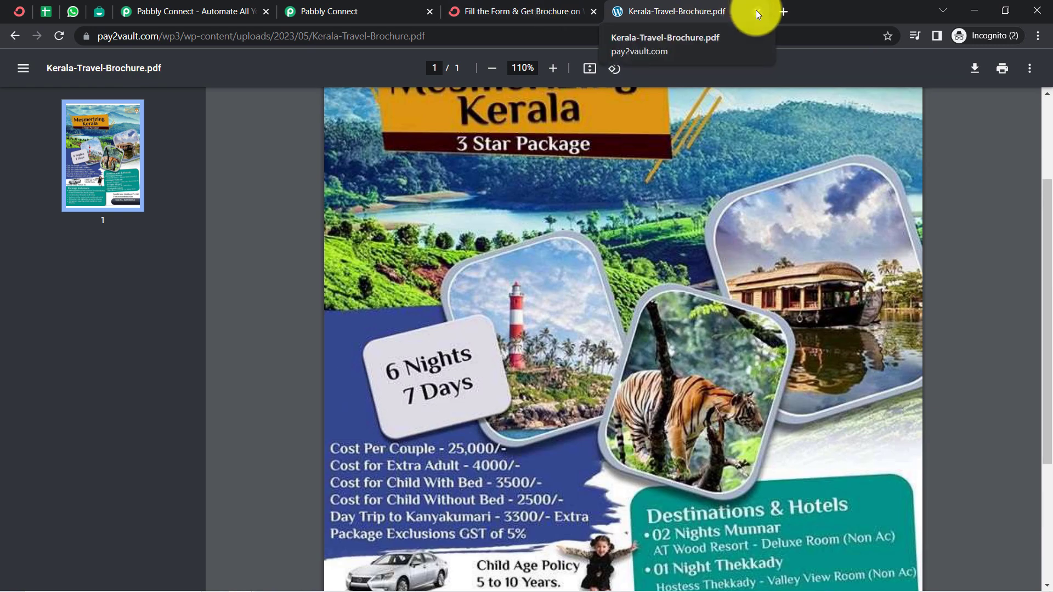
{"action": "left_click", "coordinate": [543, 11]}
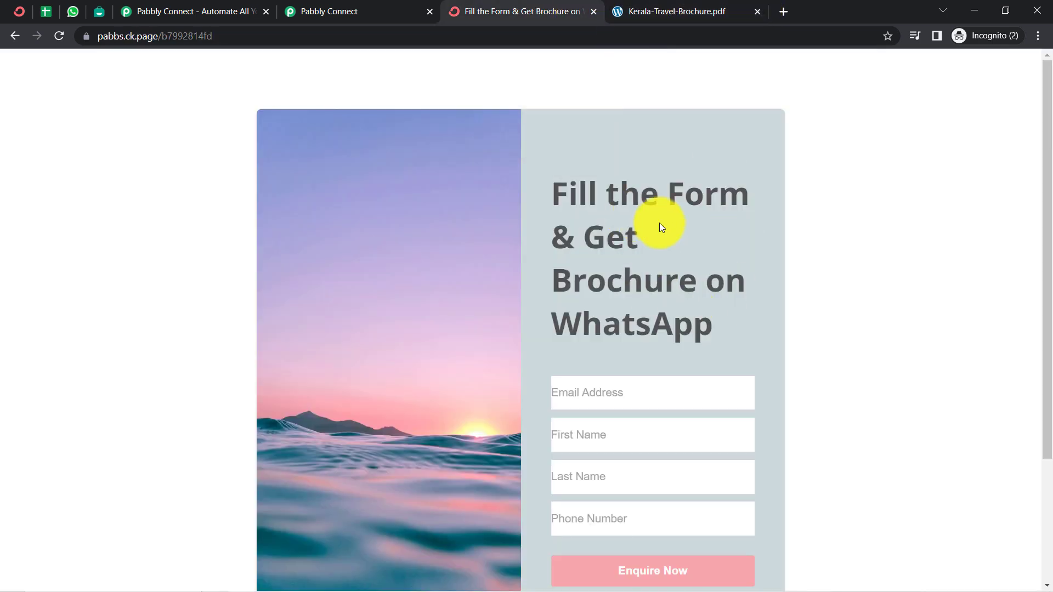
- Close the PDF tab and paste the brochure PDF link into the Header Value field
{"action": "left_click", "coordinate": [757, 13]}
{"action": "left_click", "coordinate": [321, 12]}
{"action": "left_click", "coordinate": [280, 230]}
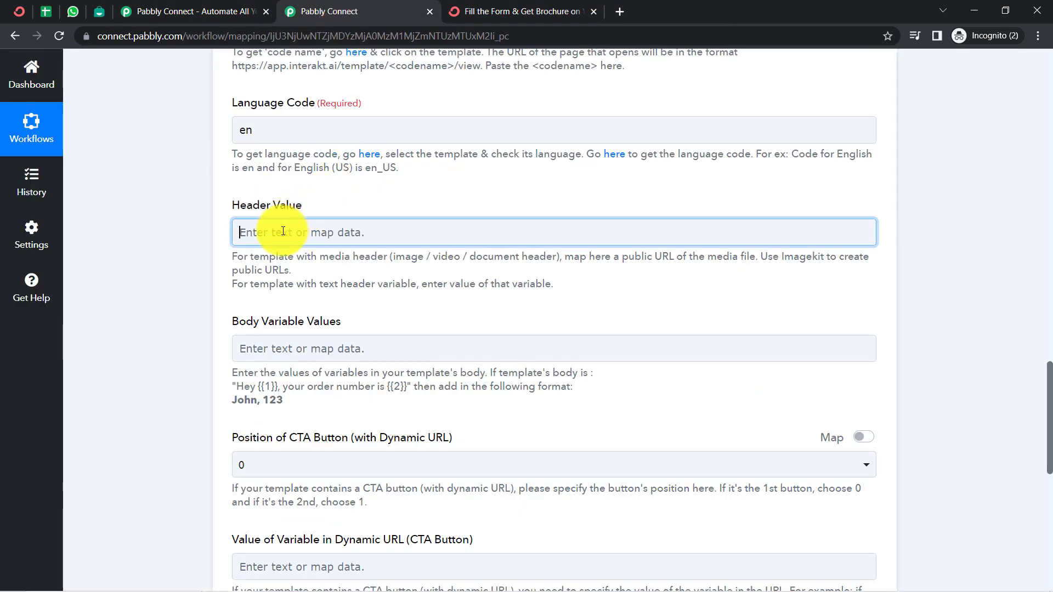
{"action": "key", "text": "ctrl+v"}
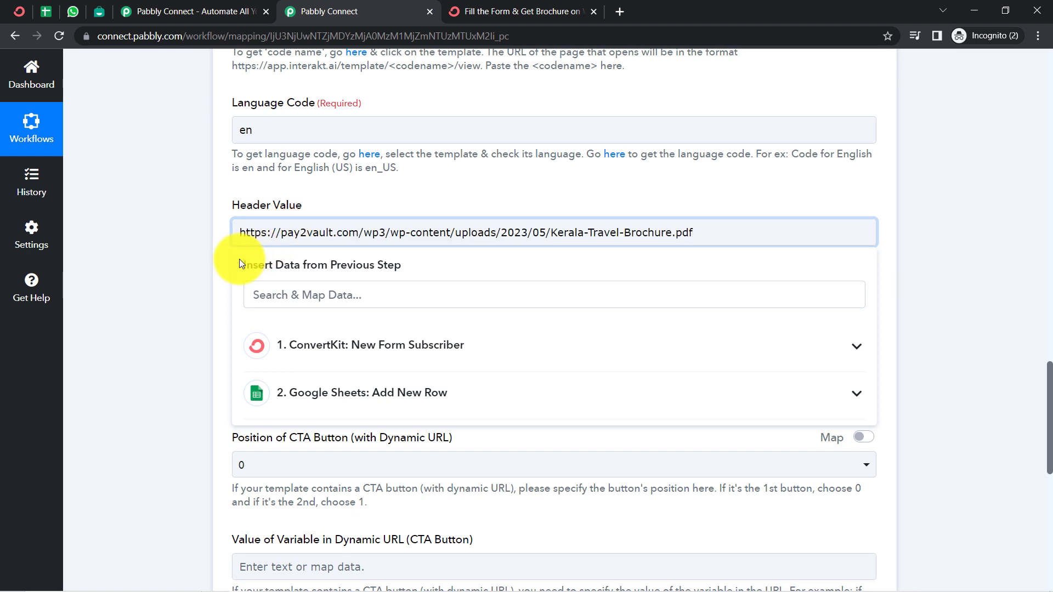
{"action": "left_click", "coordinate": [686, 262]}
{"action": "left_click_drag", "start_coordinate": [694, 232], "coordinate": [661, 232]}
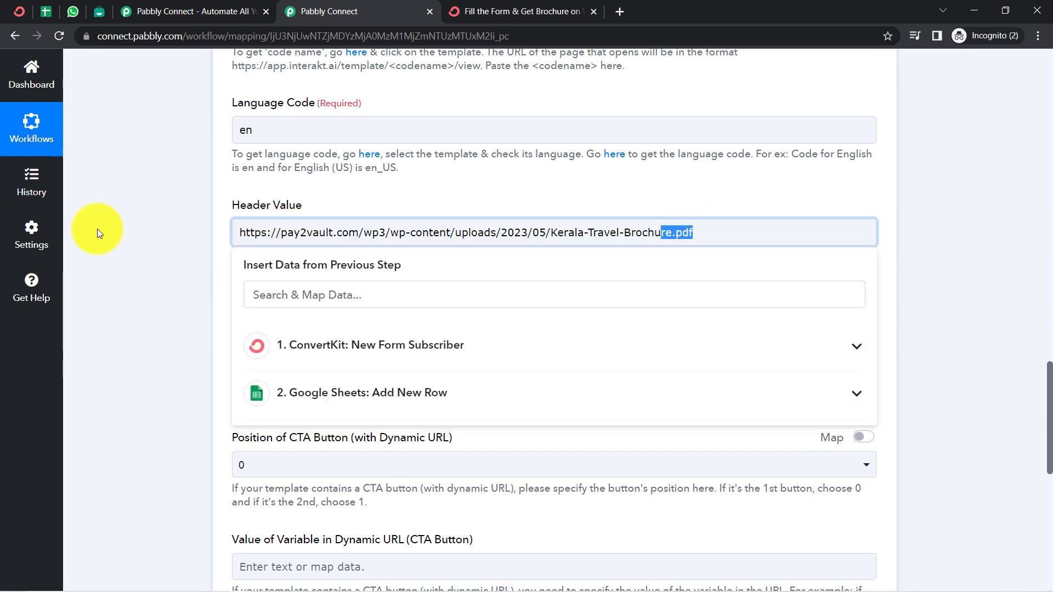
{"action": "left_click", "coordinate": [128, 251]}
- Check that Header Value holds the complete Kerala-Travel-Brochure.pdf link
{"action": "left_click", "coordinate": [18, 10]}
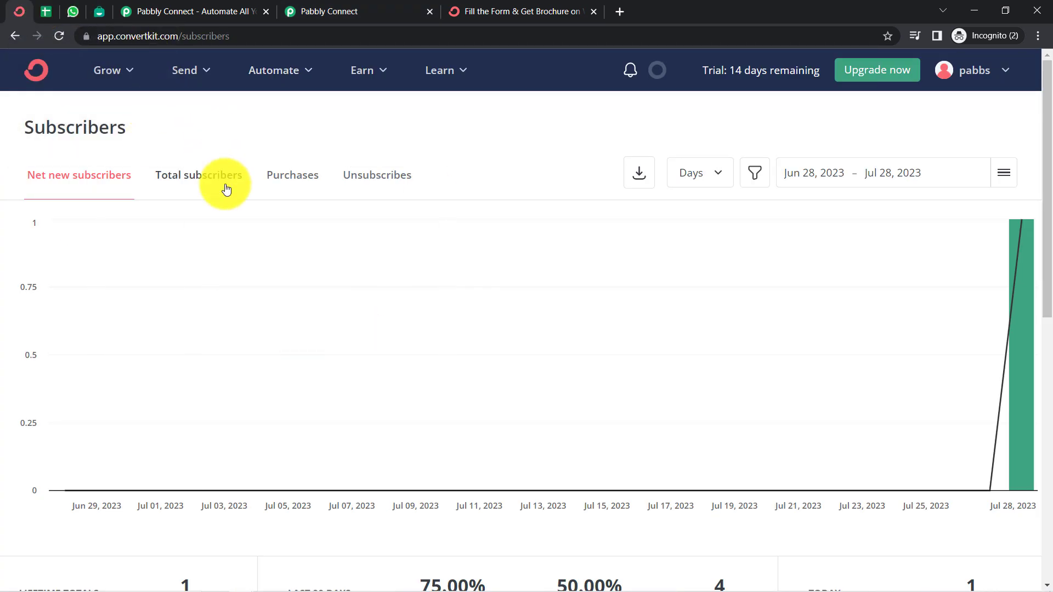
{"action": "left_click", "coordinate": [323, 11]}
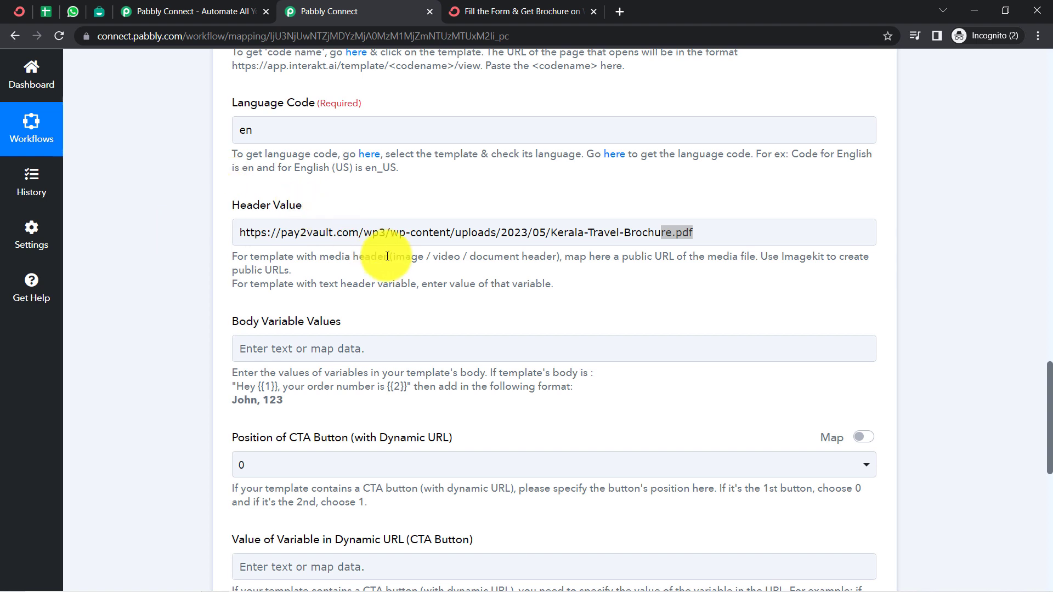
{"action": "left_click", "coordinate": [445, 233]}
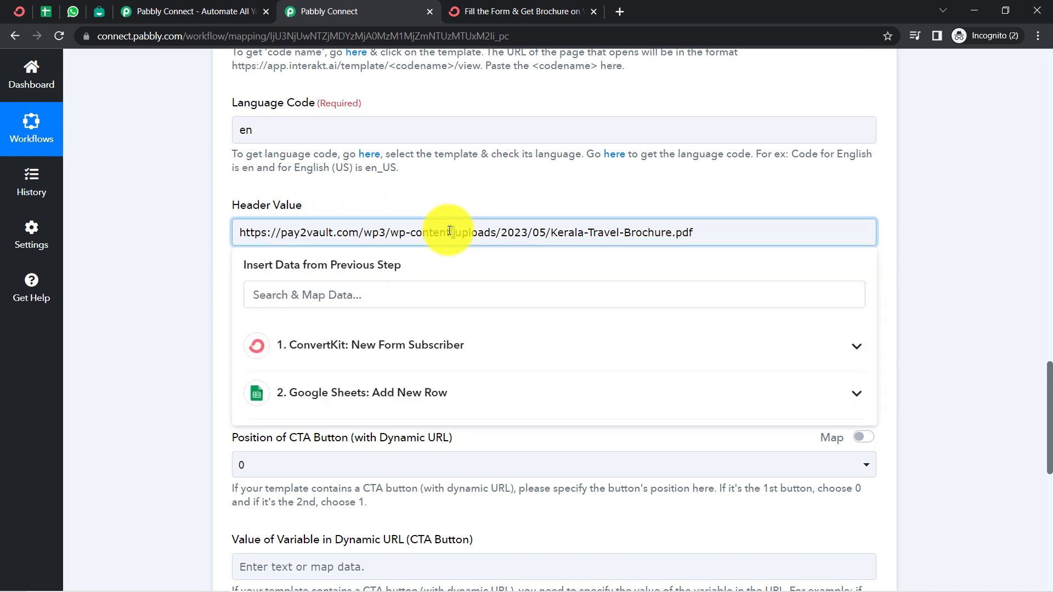
{"action": "key", "text": "ctrl+a"}
{"action": "left_click", "coordinate": [367, 206]}
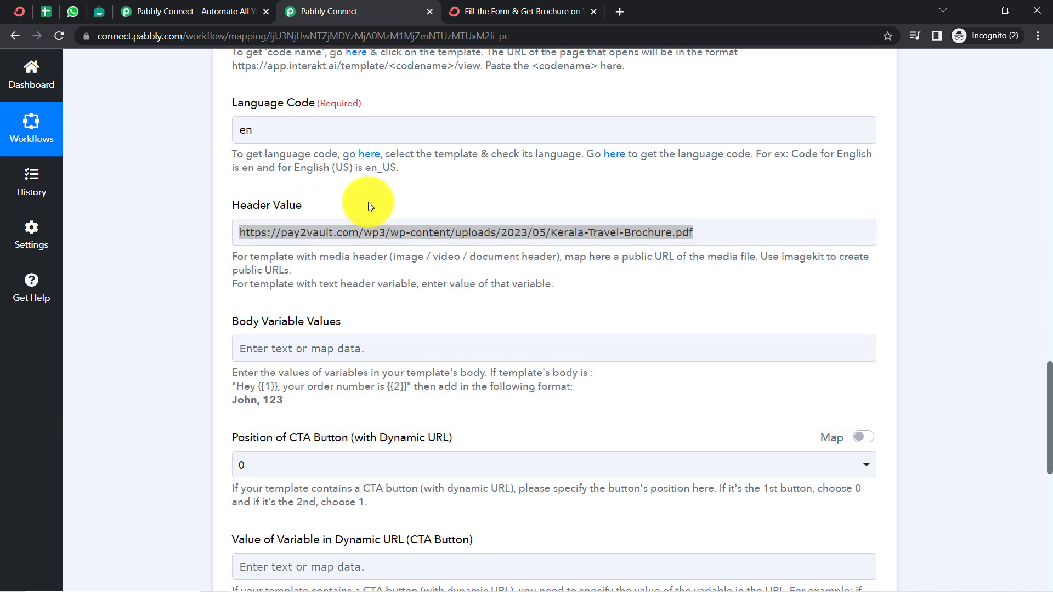
{"action": "left_click", "coordinate": [341, 235]}
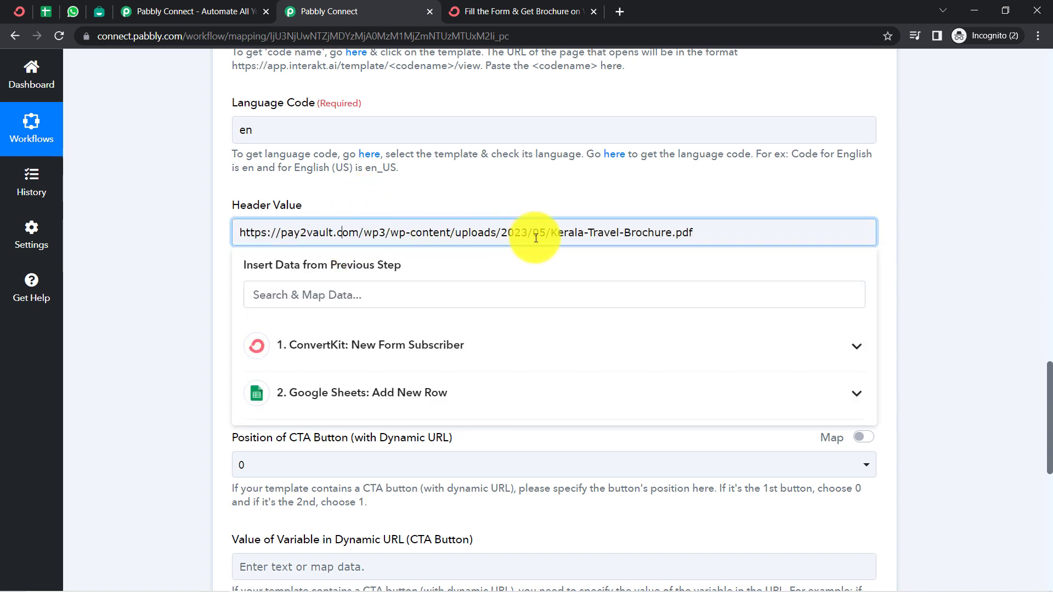
{"action": "left_click_drag", "start_coordinate": [588, 233], "coordinate": [442, 235]}
{"action": "triple_click", "coordinate": [439, 235]}
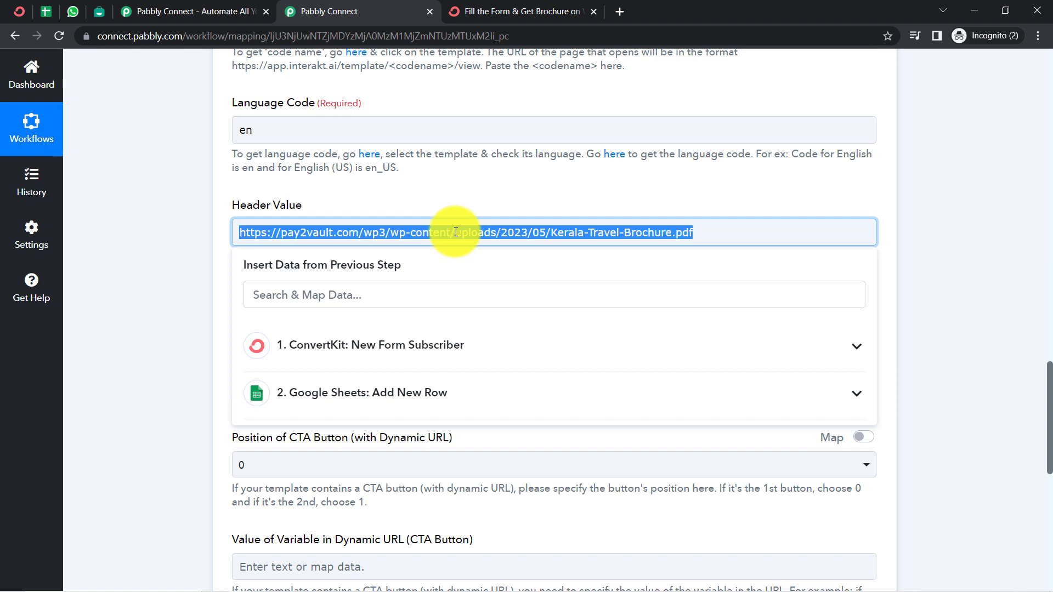
{"action": "left_click_drag", "start_coordinate": [1049, 377], "coordinate": [1041, 348]}
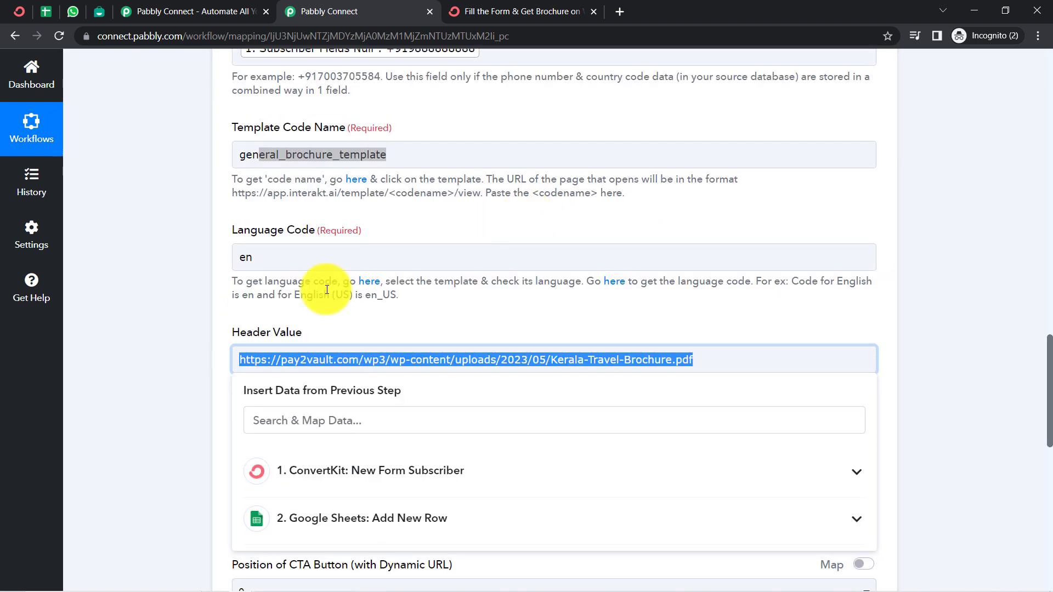
{"action": "left_click", "coordinate": [302, 148]}
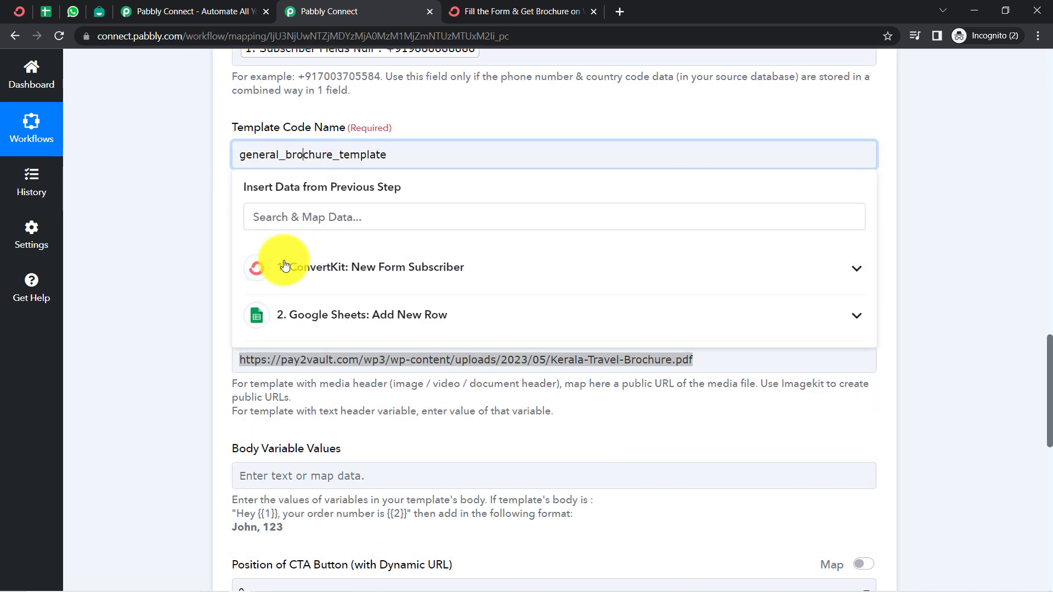
{"action": "left_click", "coordinate": [198, 274]}
{"action": "left_click_drag", "start_coordinate": [1049, 399], "coordinate": [1036, 364]}
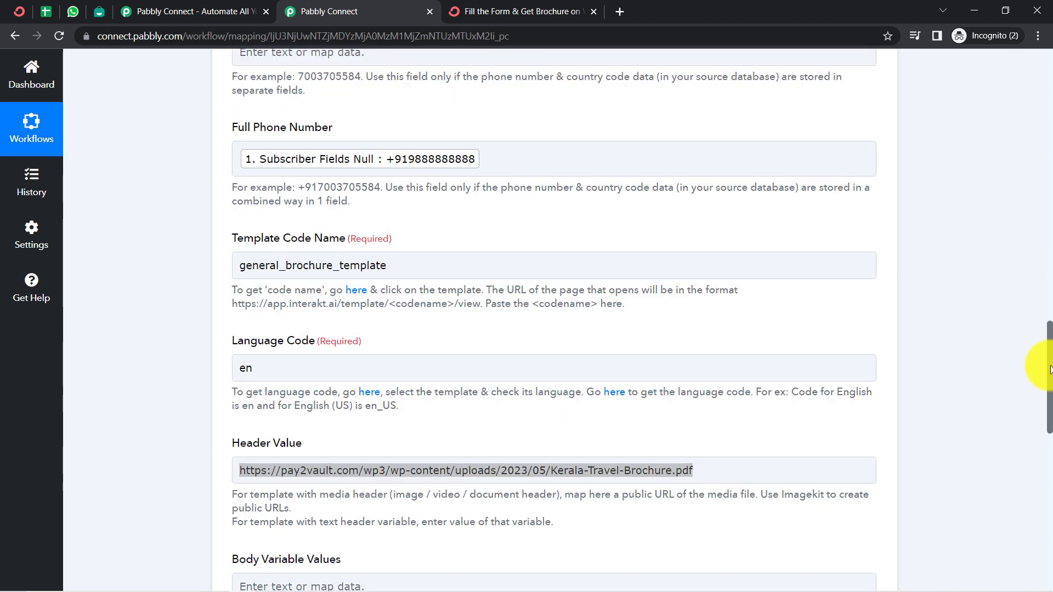
{"action": "scroll", "coordinate": [494, 199], "scroll_direction": "up", "scroll_amount": 1}
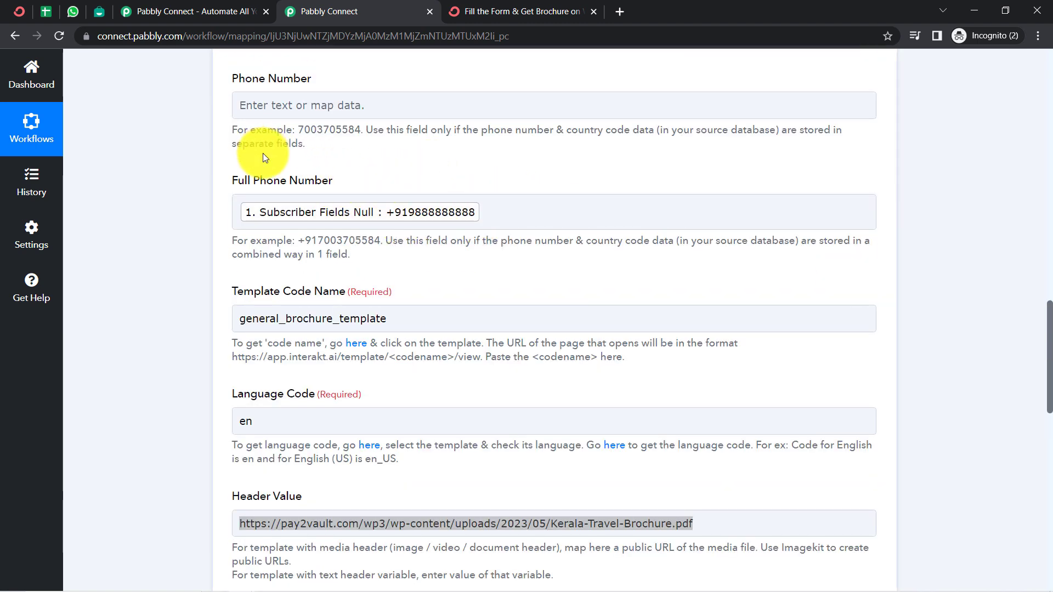
{"action": "left_click_drag", "start_coordinate": [1049, 325], "coordinate": [1035, 420]}
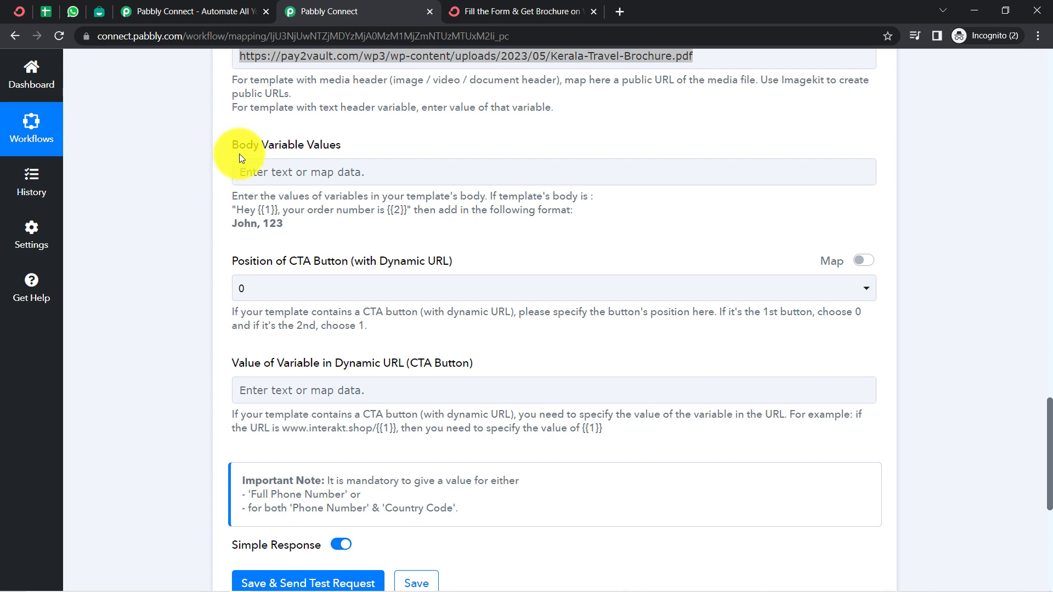
{"action": "double_click", "coordinate": [307, 147]}
{"action": "left_click", "coordinate": [303, 147]}
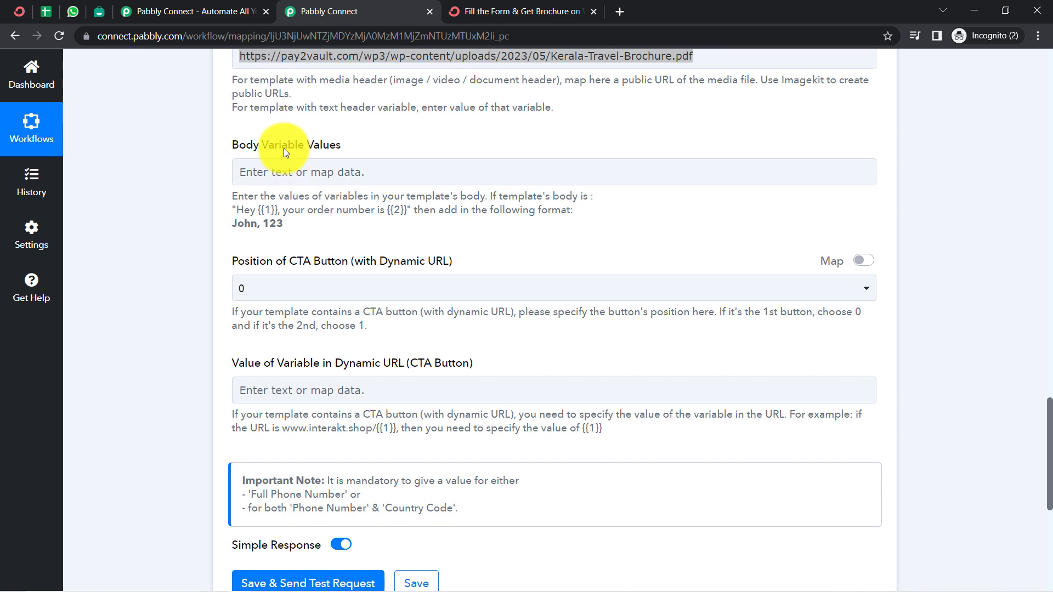
{"action": "left_click", "coordinate": [104, 13]}
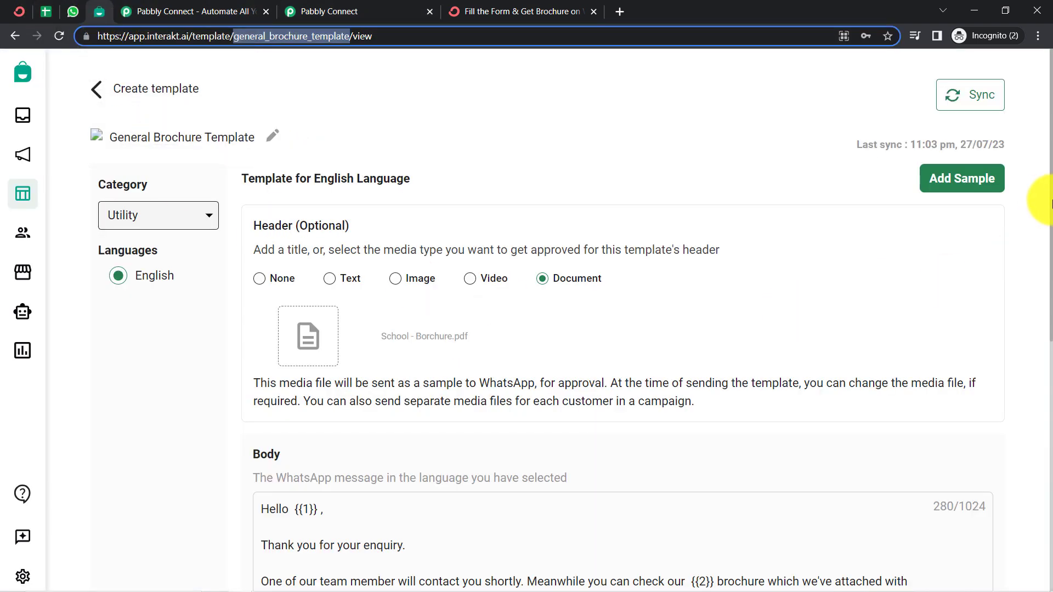
{"action": "triple_click", "coordinate": [1031, 249]}
{"action": "scroll", "coordinate": [1022, 291], "scroll_direction": "down", "scroll_amount": 4}
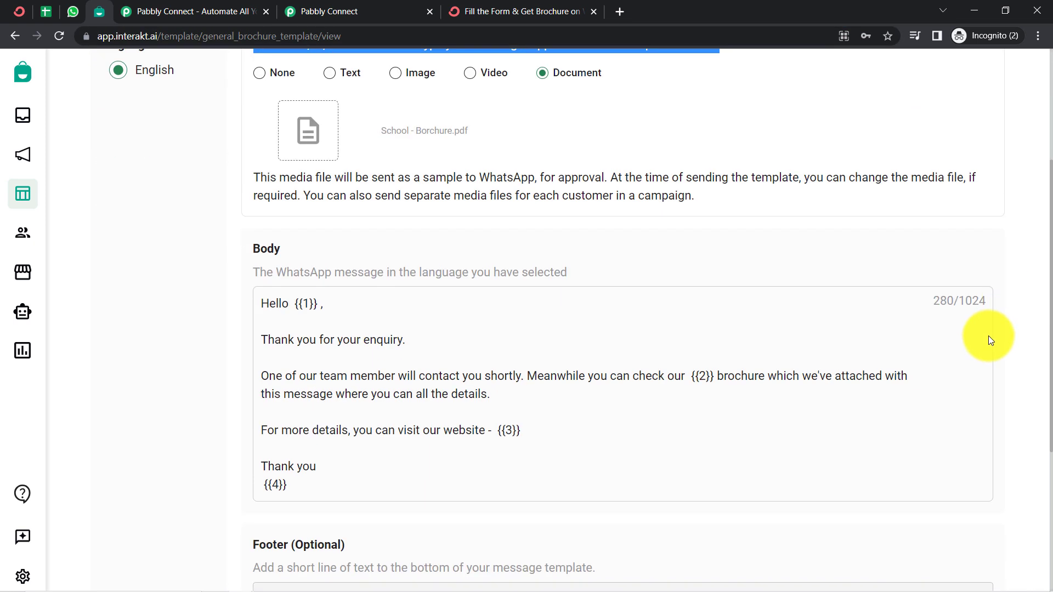
{"action": "left_click_drag", "start_coordinate": [323, 304], "coordinate": [281, 304]}
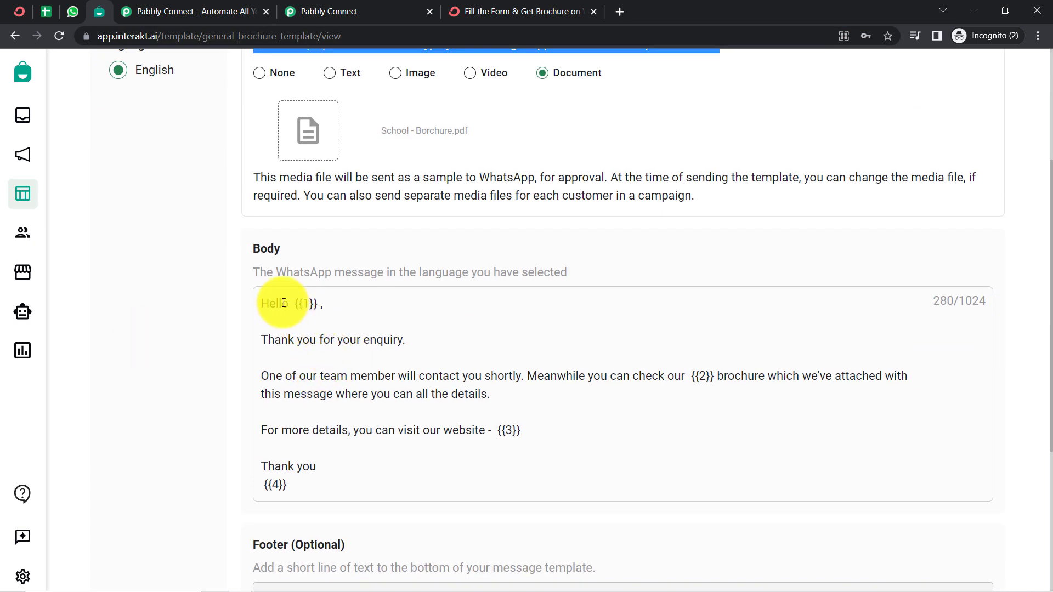
{"action": "left_click_drag", "start_coordinate": [287, 485], "coordinate": [260, 484]}
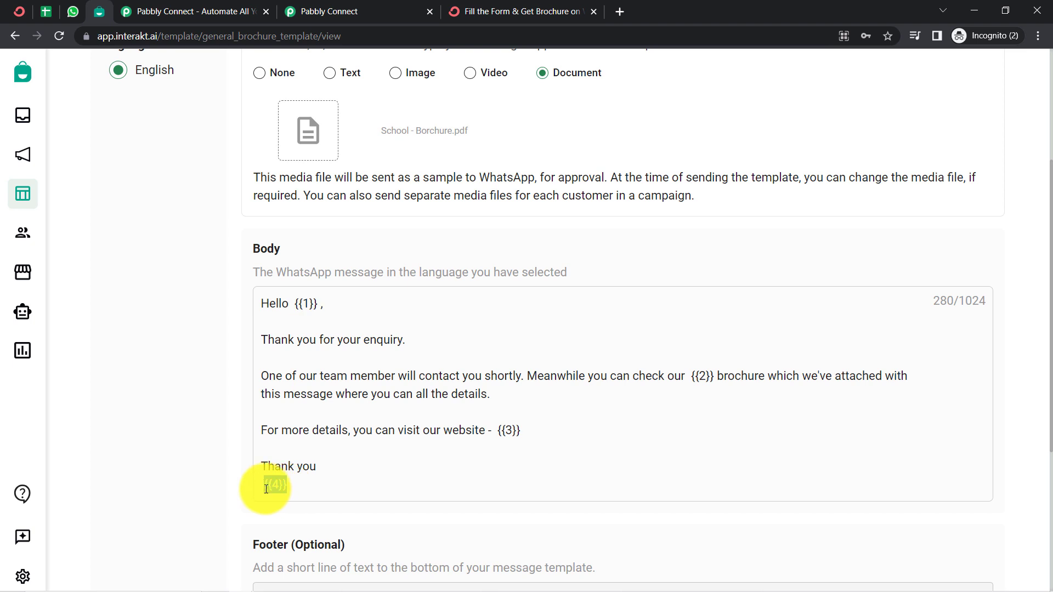
{"action": "left_click", "coordinate": [302, 11]}
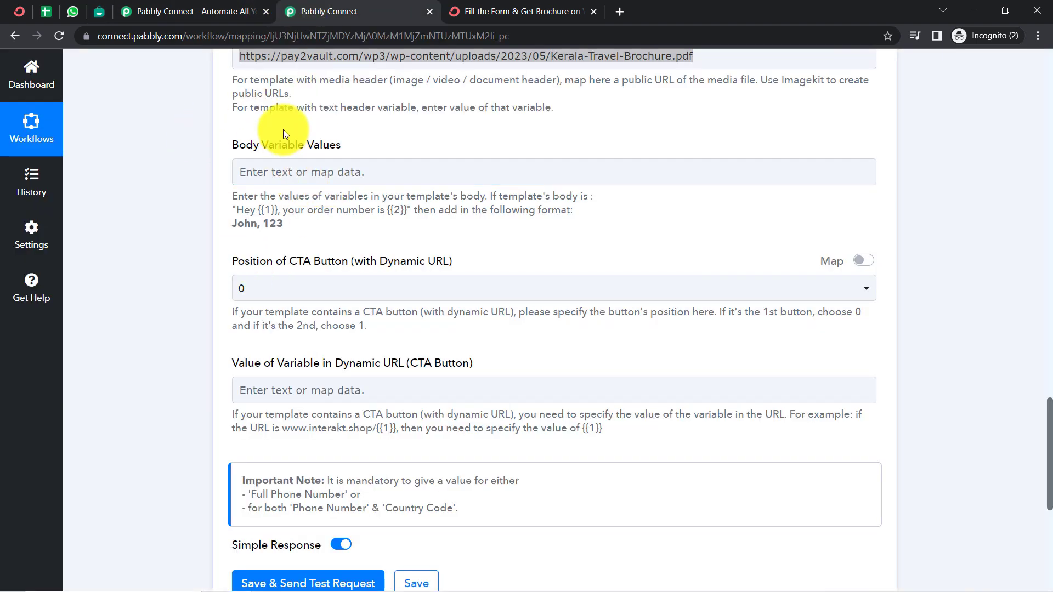
{"action": "left_click", "coordinate": [307, 177]}
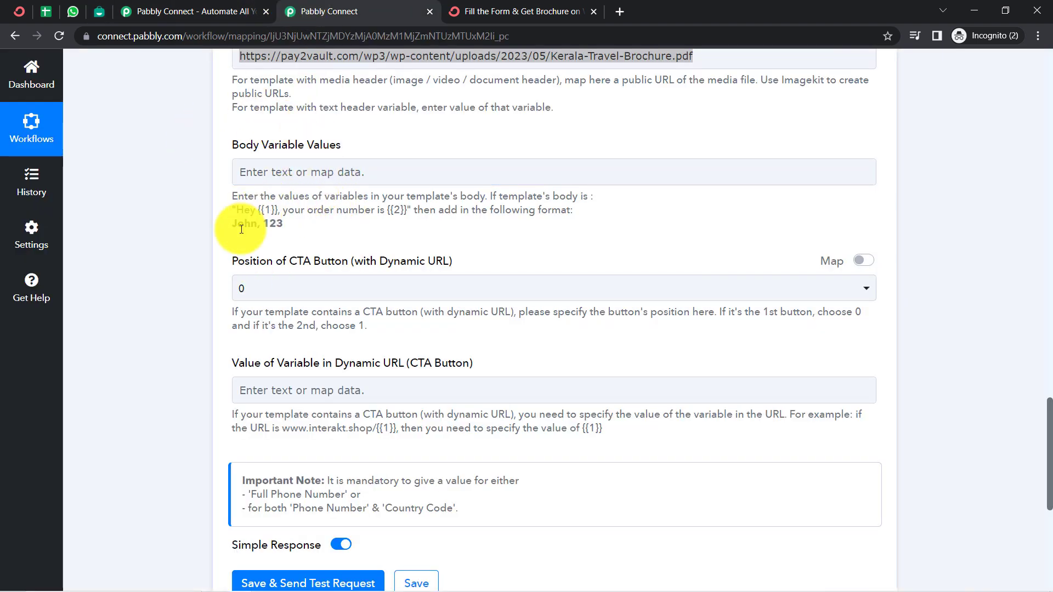
{"action": "left_click_drag", "start_coordinate": [232, 223], "coordinate": [291, 230]}
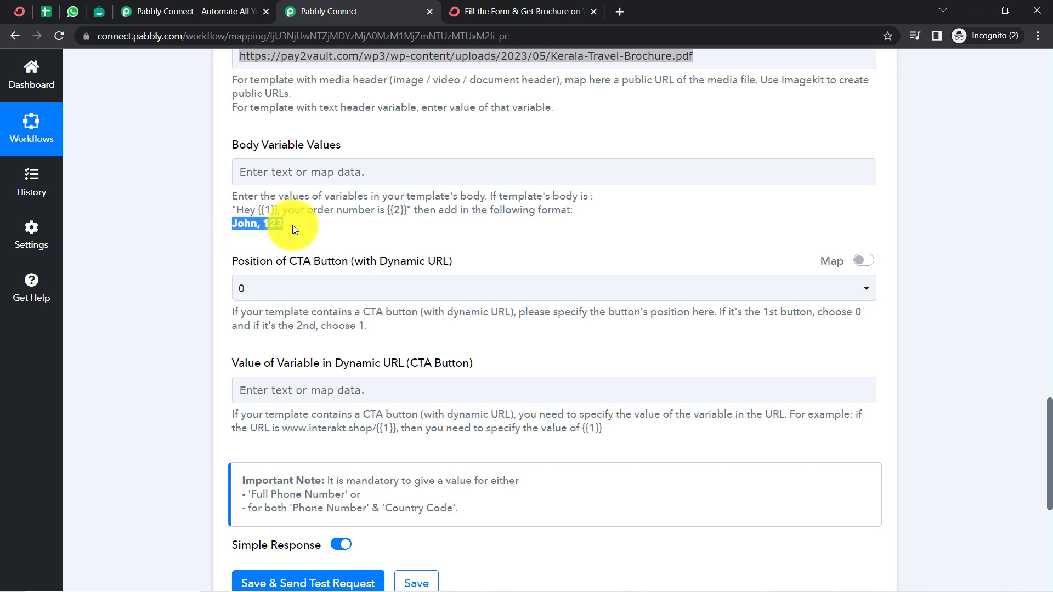
{"action": "left_click", "coordinate": [259, 173]}
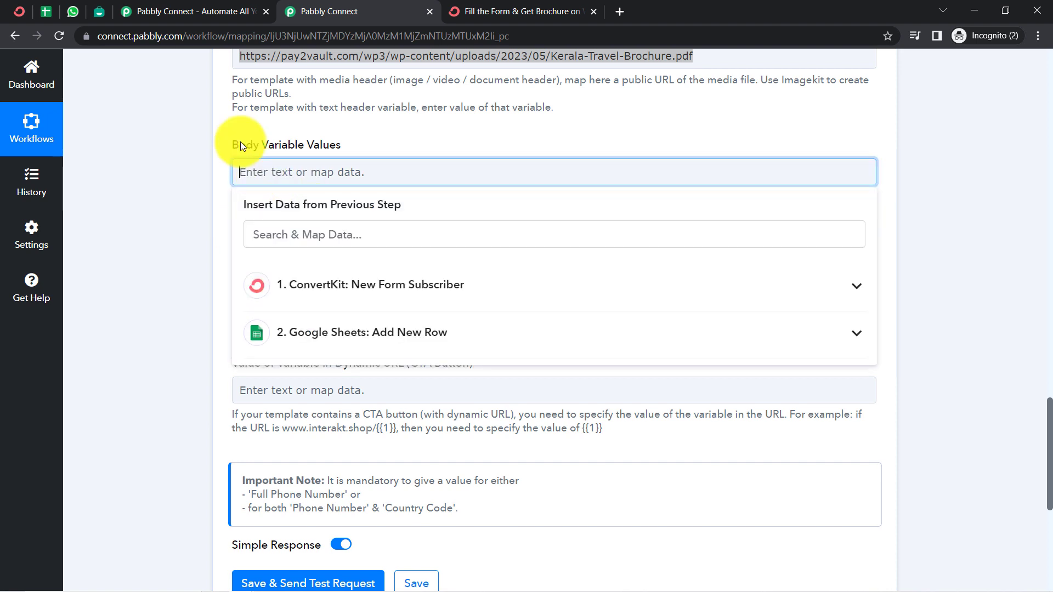
{"action": "left_click", "coordinate": [96, 8]}
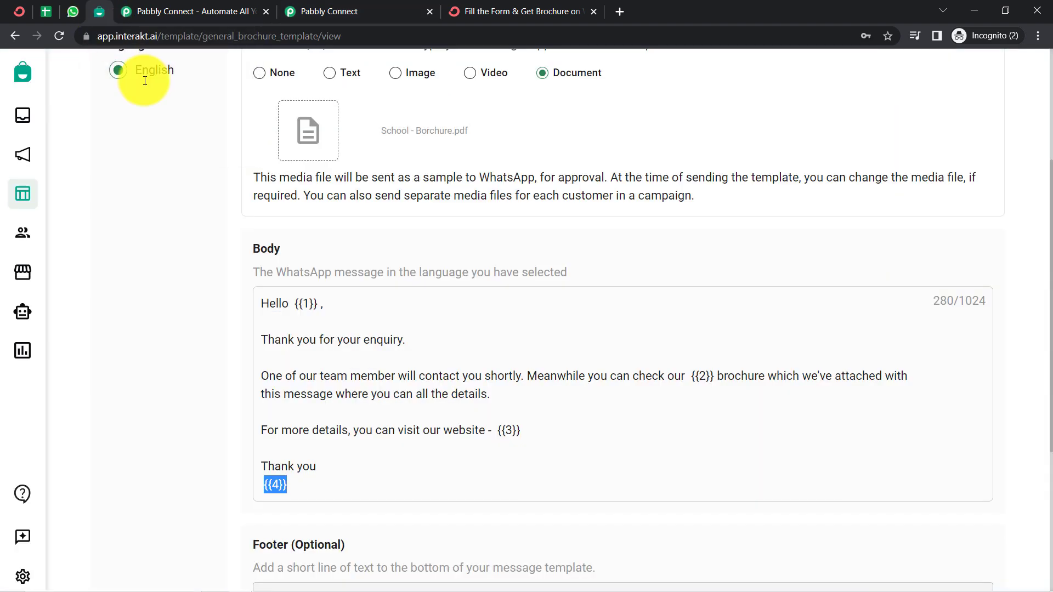
{"action": "double_click", "coordinate": [320, 301]}
{"action": "left_click", "coordinate": [324, 11]}
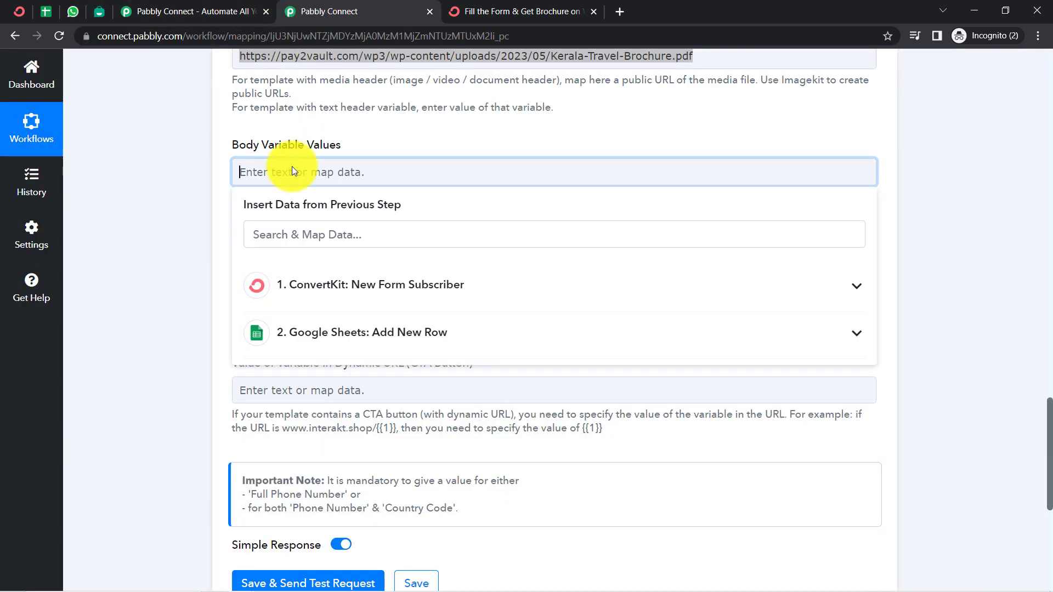
{"action": "left_click", "coordinate": [279, 222]}
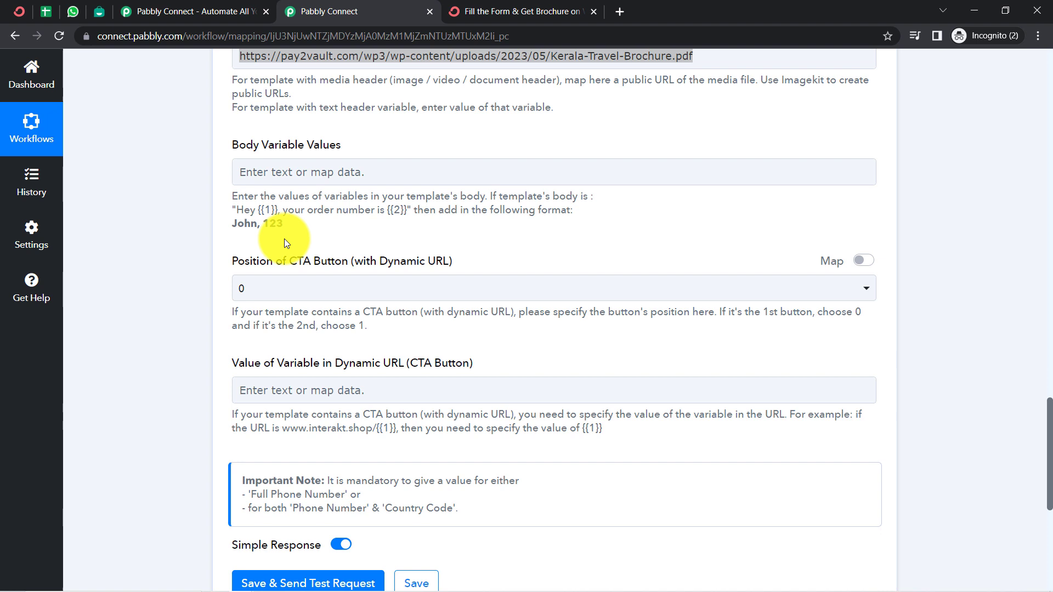
- Map the subscriber's first name as the first Body Variable Value
{"action": "left_click", "coordinate": [263, 168]}
{"action": "left_click", "coordinate": [254, 235]}
{"action": "type", "text": "de"}
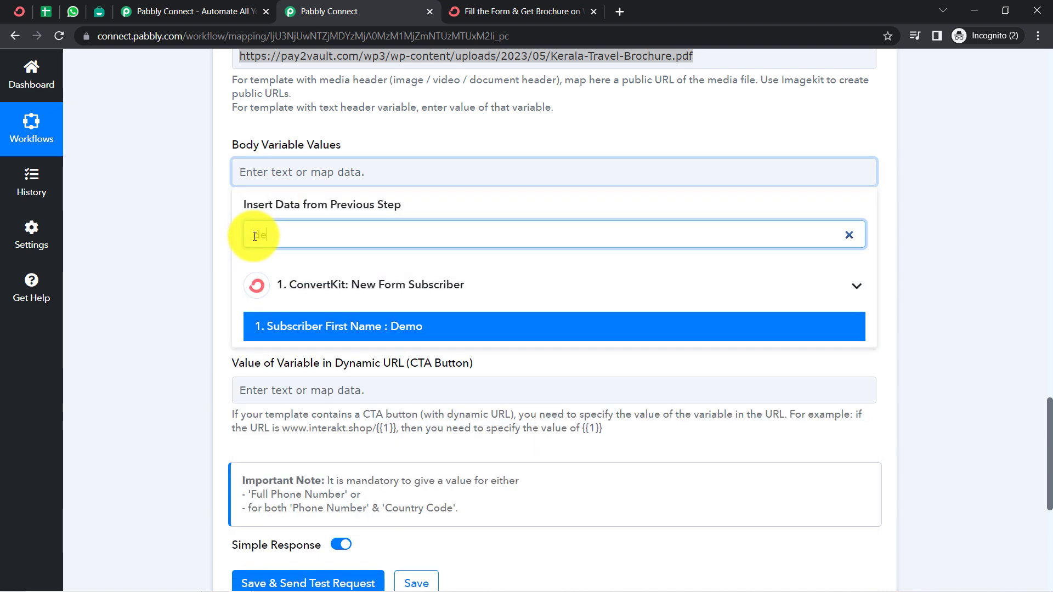
{"action": "type", "text": "n"}
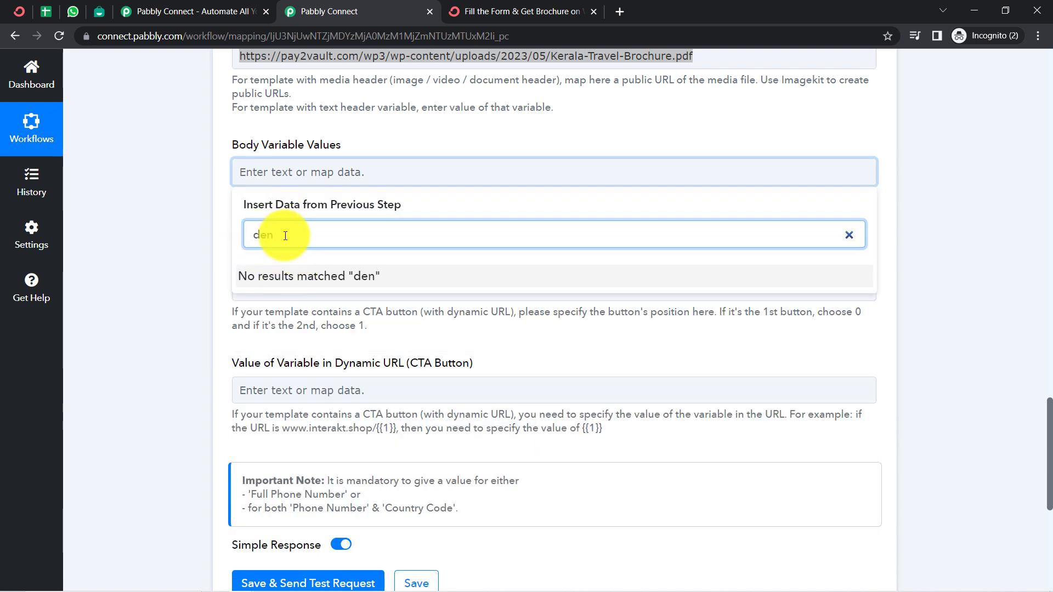
{"action": "key", "text": "BackSpace"}
{"action": "type", "text": "m"}
{"action": "left_click", "coordinate": [369, 328]}
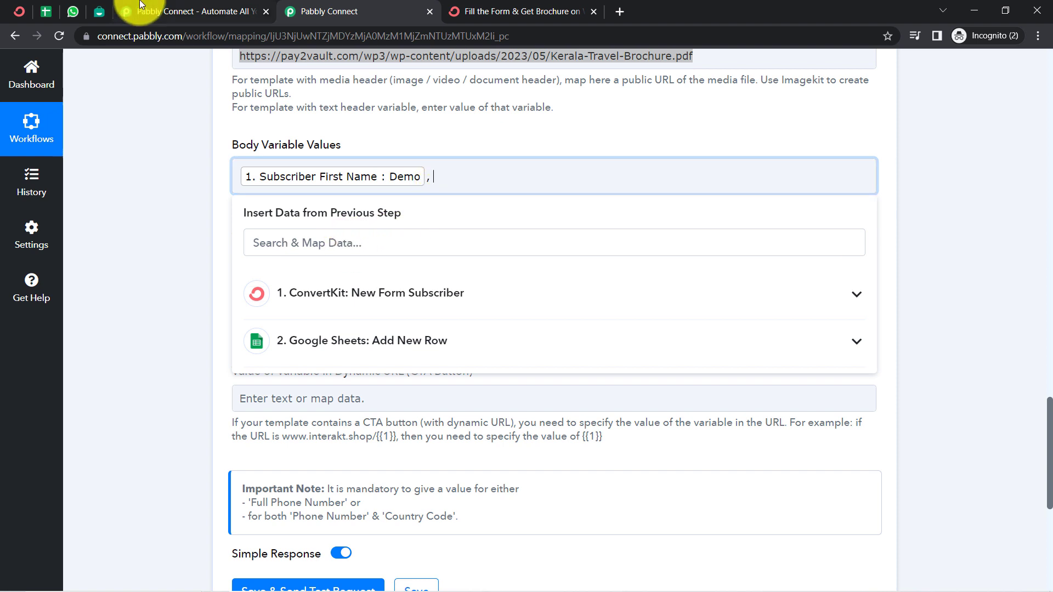
- Match template variable {{2}} against the Travelling value in the field
{"action": "left_click", "coordinate": [99, 11]}
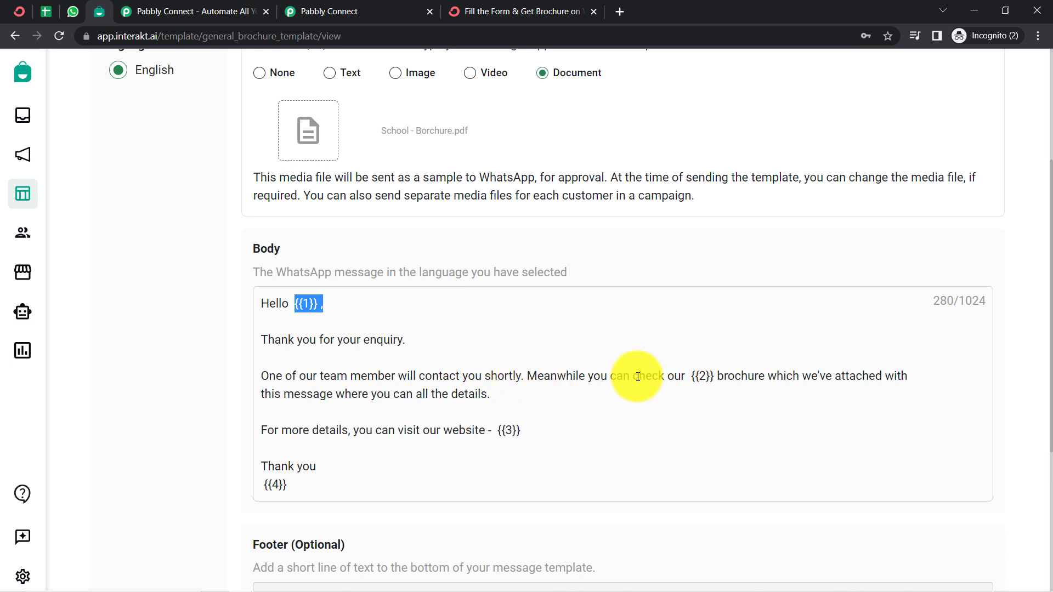
{"action": "left_click_drag", "start_coordinate": [658, 377], "coordinate": [704, 376]}
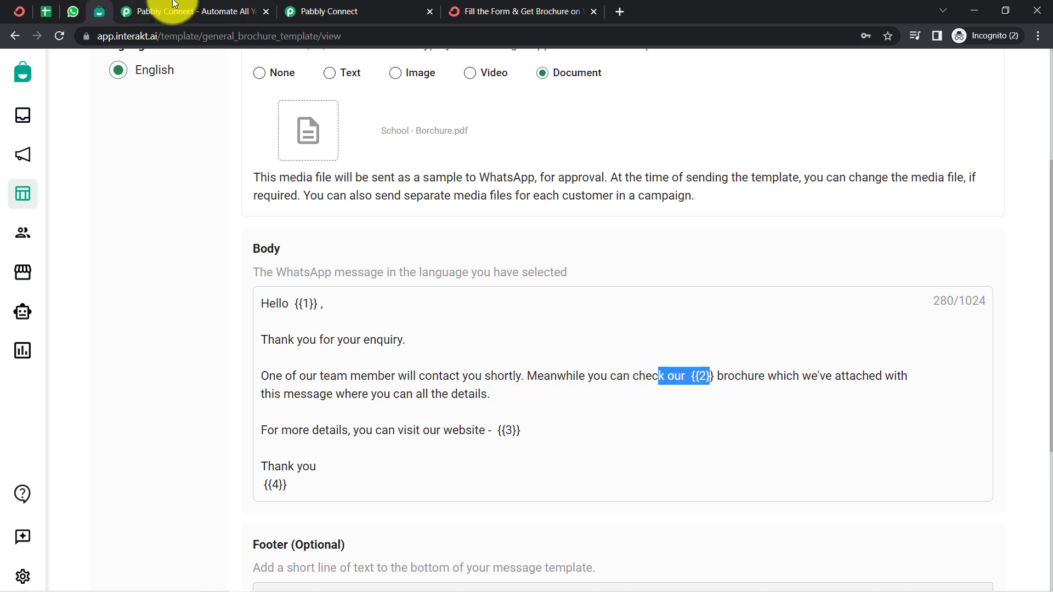
{"action": "left_click", "coordinate": [329, 11]}
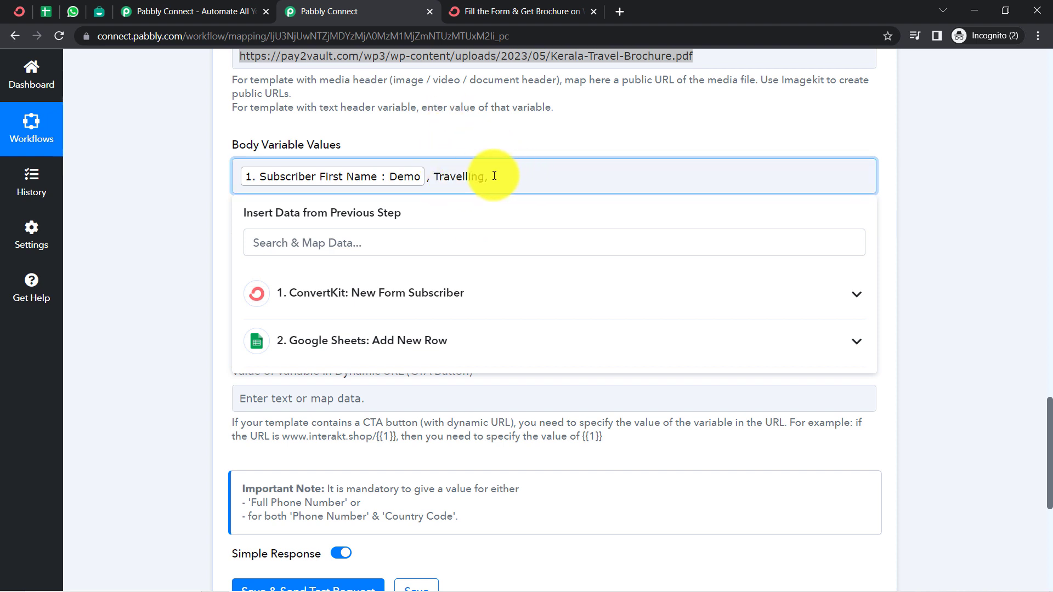
{"action": "left_click_drag", "start_coordinate": [433, 176], "coordinate": [486, 176]}
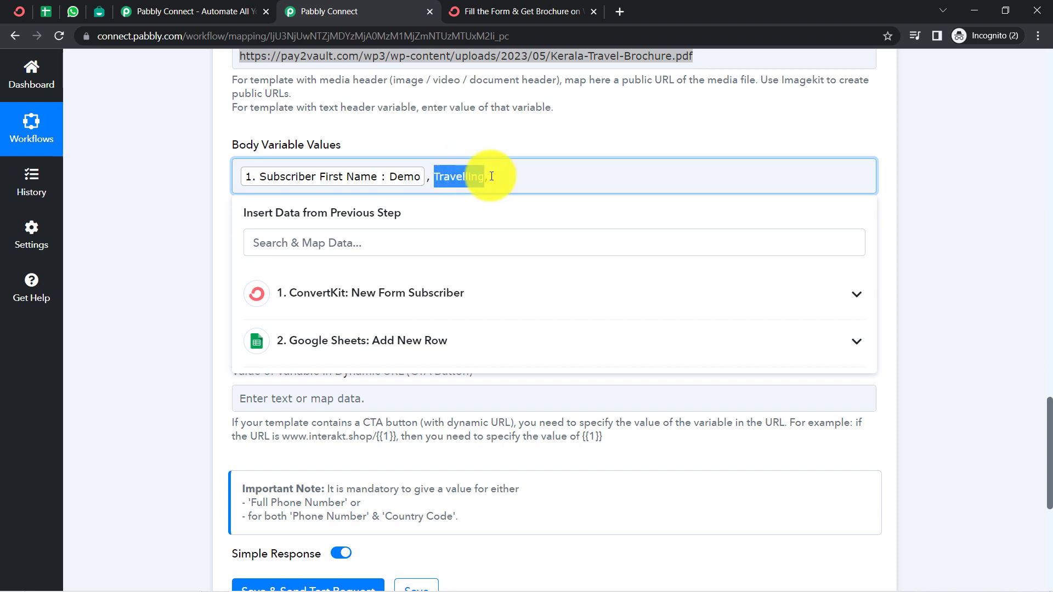
{"action": "left_click", "coordinate": [504, 177]}
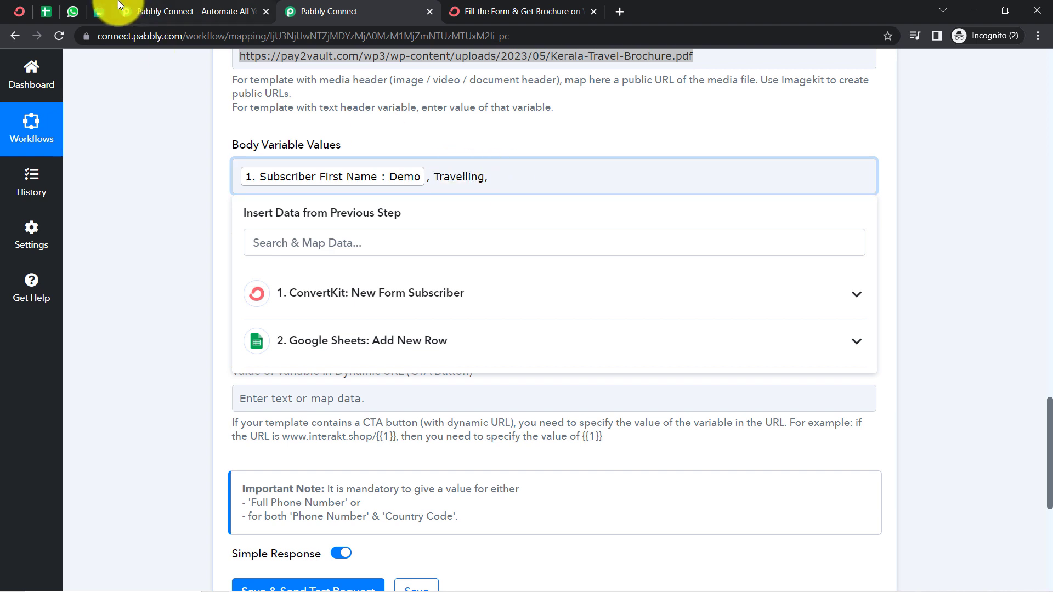
- Copy the sightseeing website URL from the notes and paste it as the third value
{"action": "left_click", "coordinate": [100, 11]}
{"action": "left_click_drag", "start_coordinate": [524, 430], "coordinate": [497, 430]}
{"action": "left_click", "coordinate": [317, 580]}
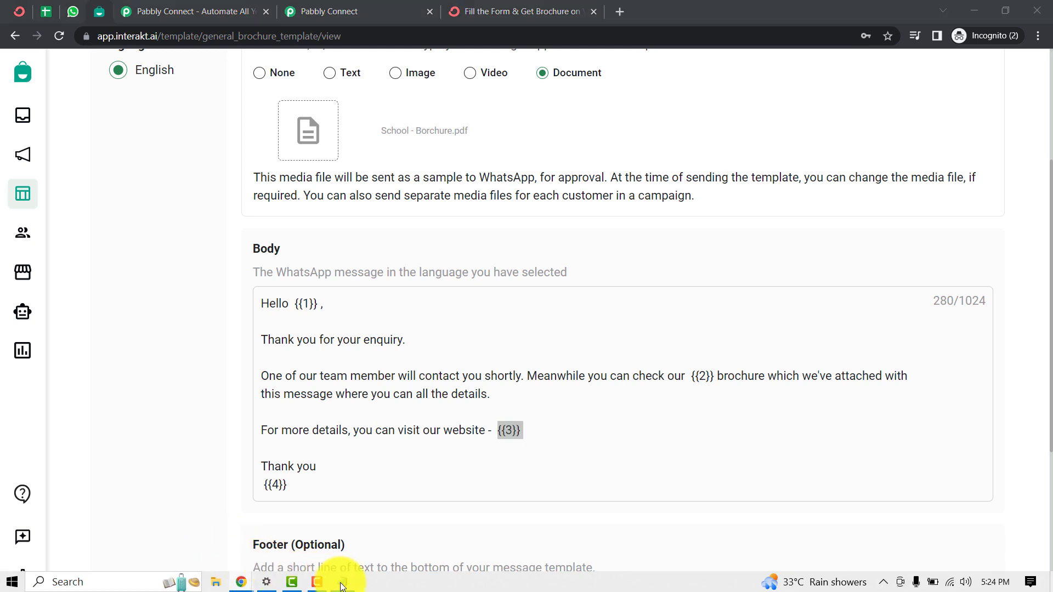
{"action": "left_click", "coordinate": [421, 216]}
{"action": "left_click_drag", "start_coordinate": [499, 190], "coordinate": [156, 145]}
{"action": "key", "text": "ctrl+c"}
{"action": "left_click", "coordinate": [351, 9]}
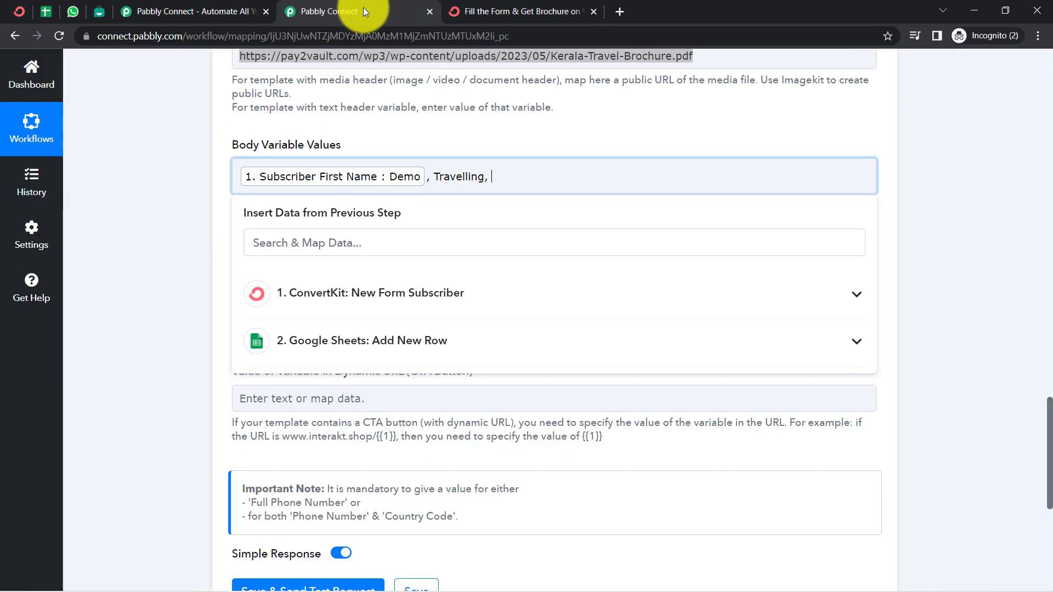
{"action": "left_click", "coordinate": [557, 175]}
{"action": "key", "text": "ctrl+v"}
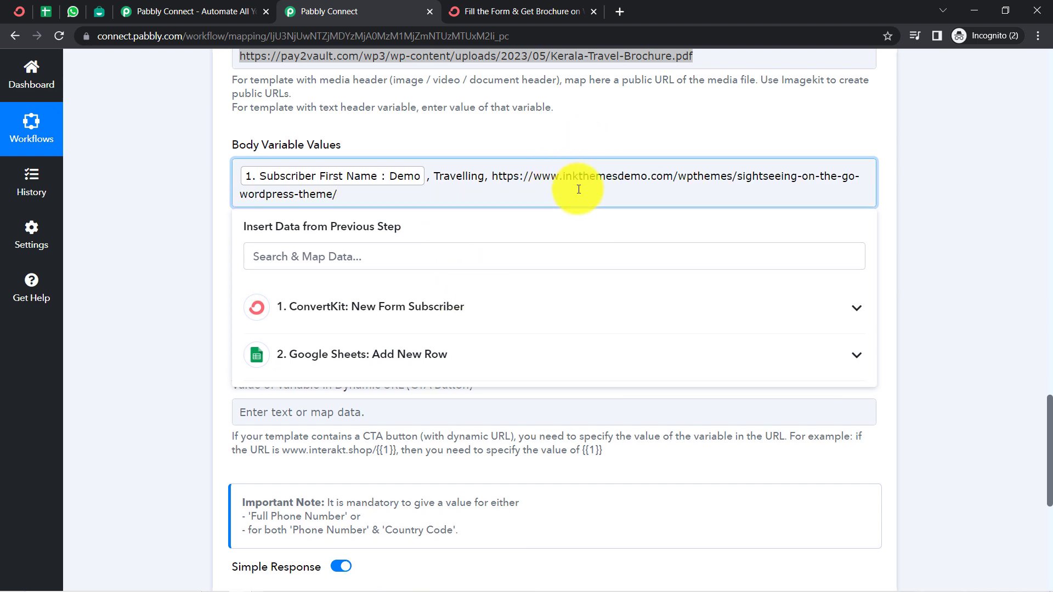
- Check template variable {{4}} and insert '&' so the last value reads TnT Tour & TRavelling Agency
{"action": "left_click", "coordinate": [162, 236]}
{"action": "left_click", "coordinate": [102, 12]}
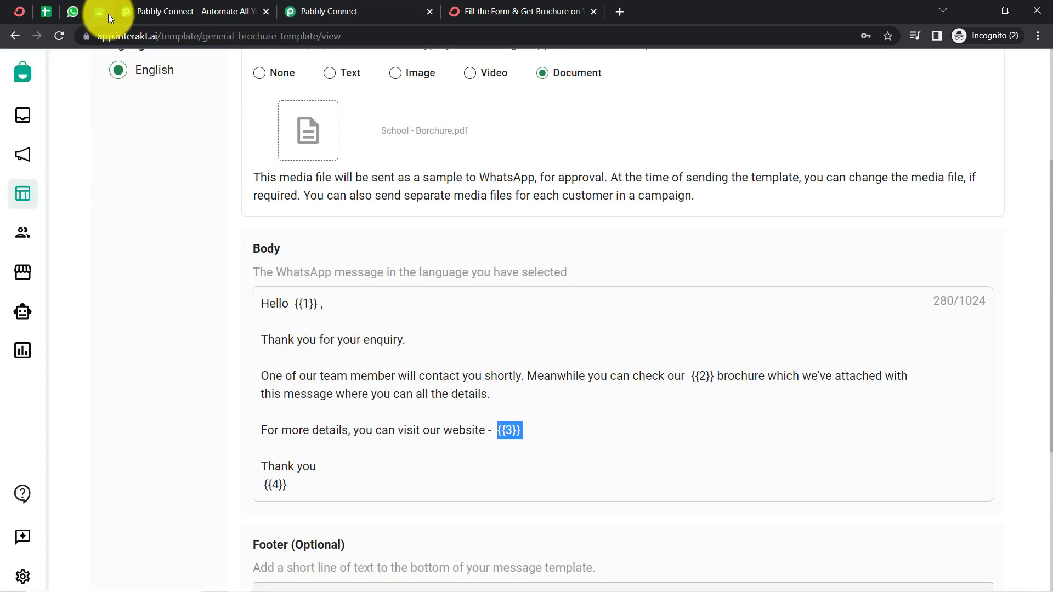
{"action": "left_click_drag", "start_coordinate": [292, 495], "coordinate": [226, 480]}
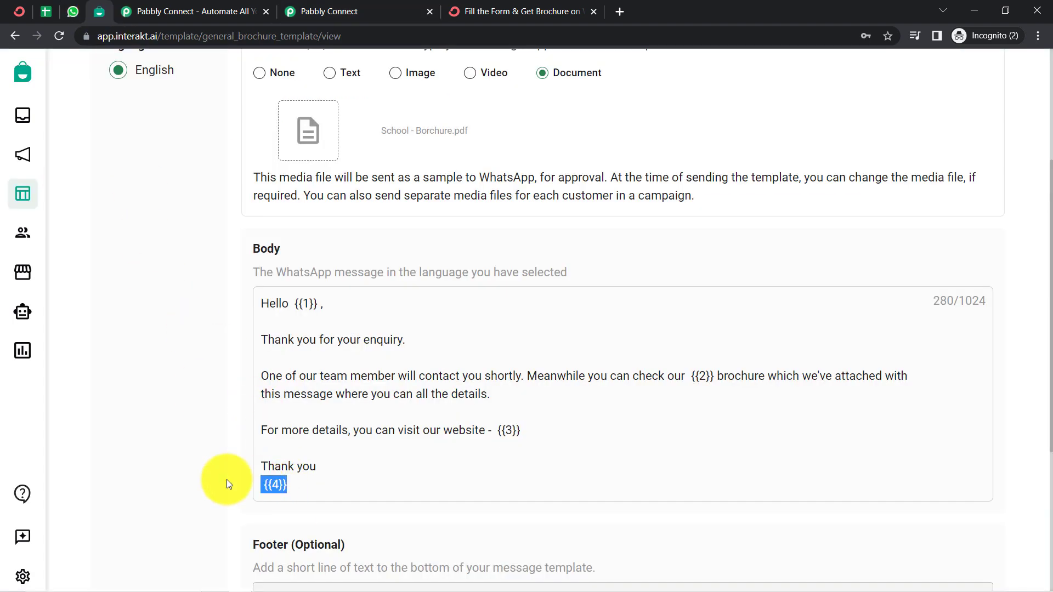
{"action": "left_click", "coordinate": [320, 4]}
{"action": "left_click", "coordinate": [345, 194]}
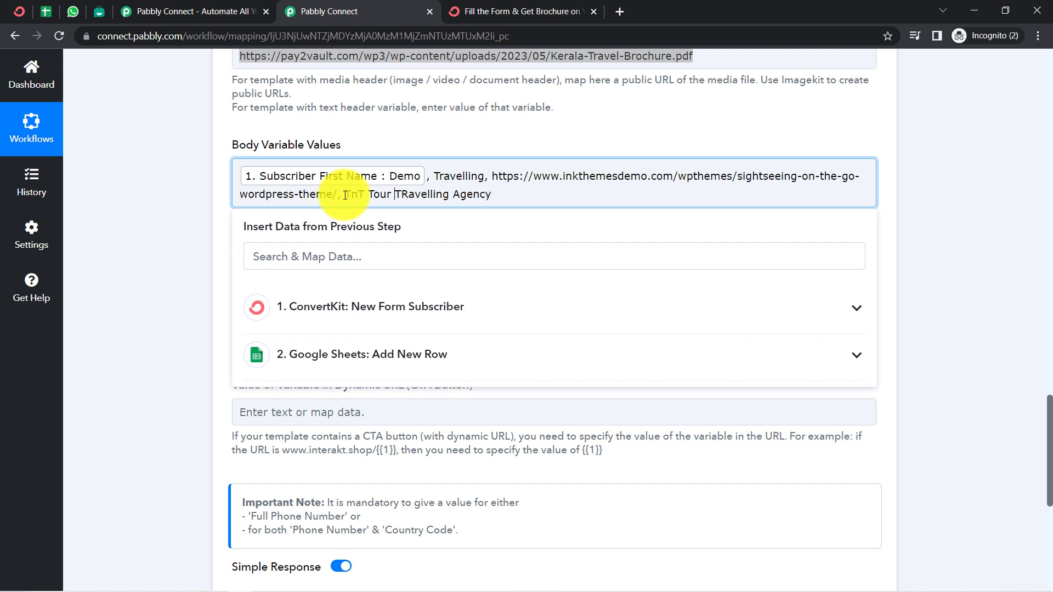
{"action": "type", "text": "&"}
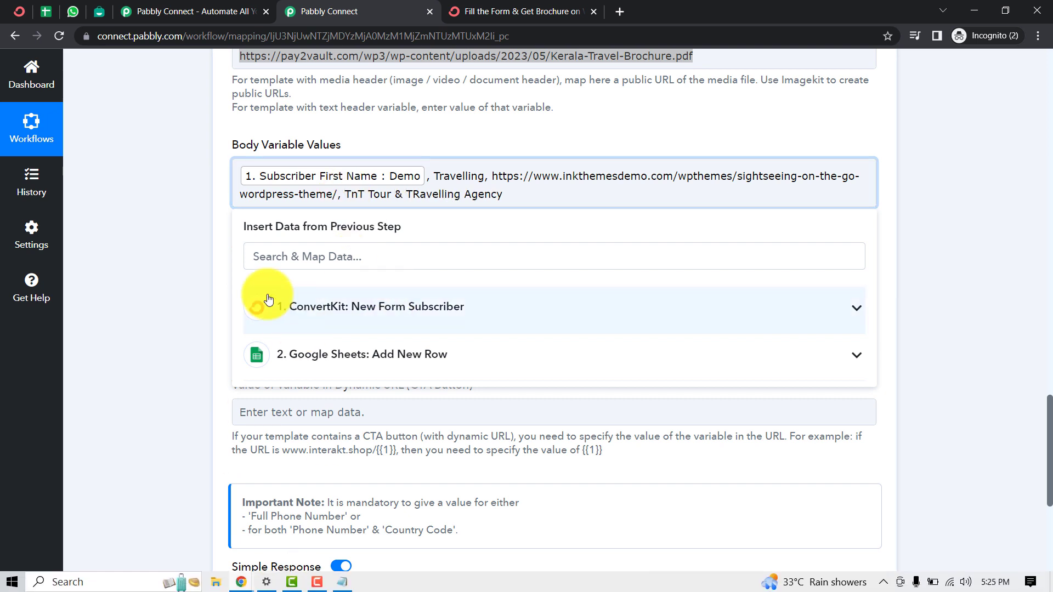
{"action": "left_click", "coordinate": [419, 248]}
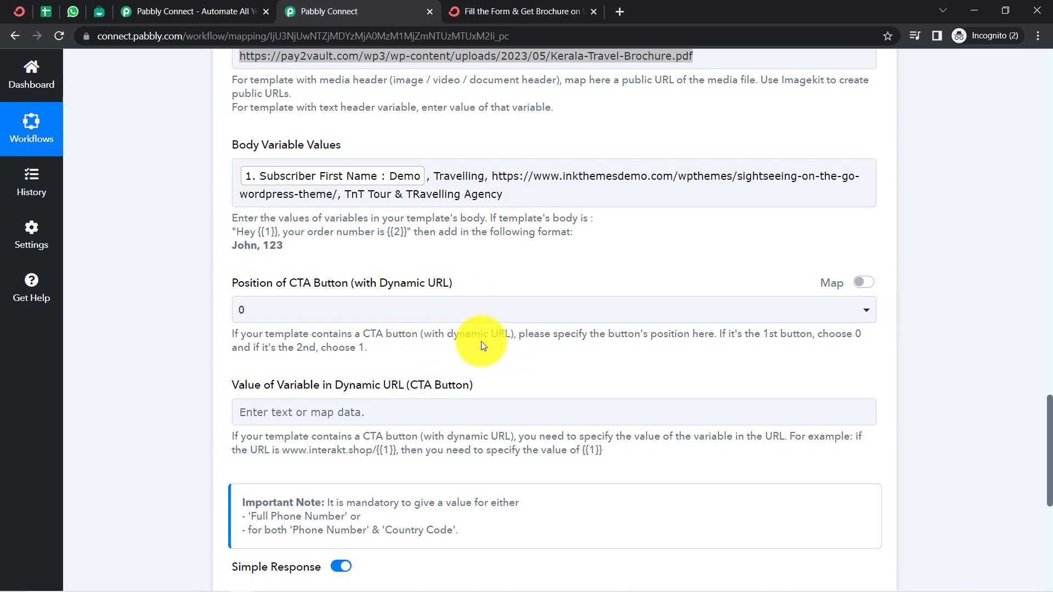
- Remove the mapped token from Full Phone Number, then save and send the test request
{"action": "left_click_drag", "start_coordinate": [1050, 414], "coordinate": [1018, 318]}
{"action": "left_click", "coordinate": [524, 192]}
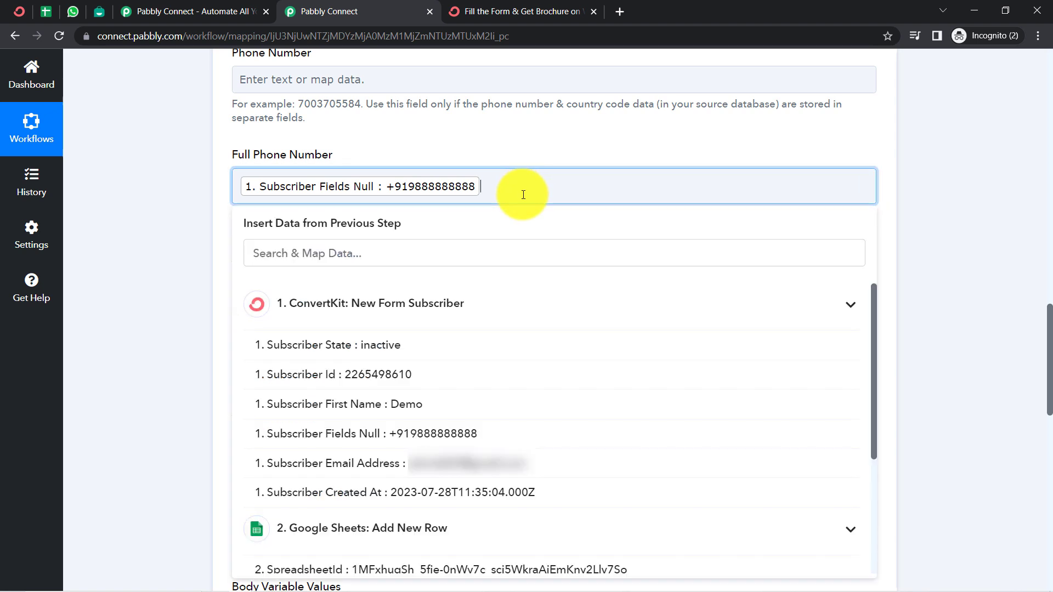
{"action": "key", "text": "BackSpace"}
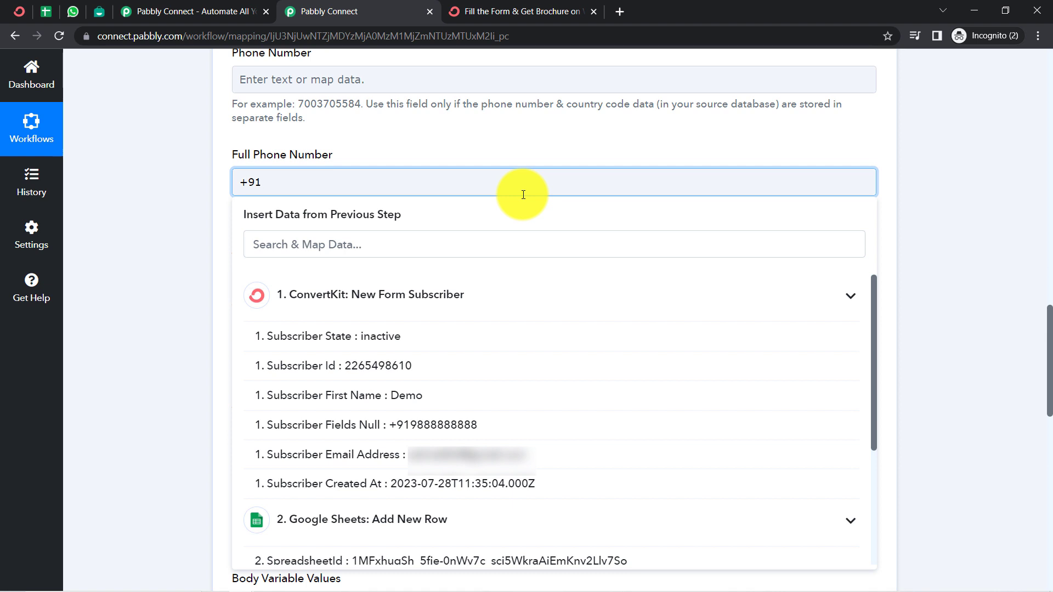
{"action": "left_click_drag", "start_coordinate": [1035, 318], "coordinate": [1034, 435]}
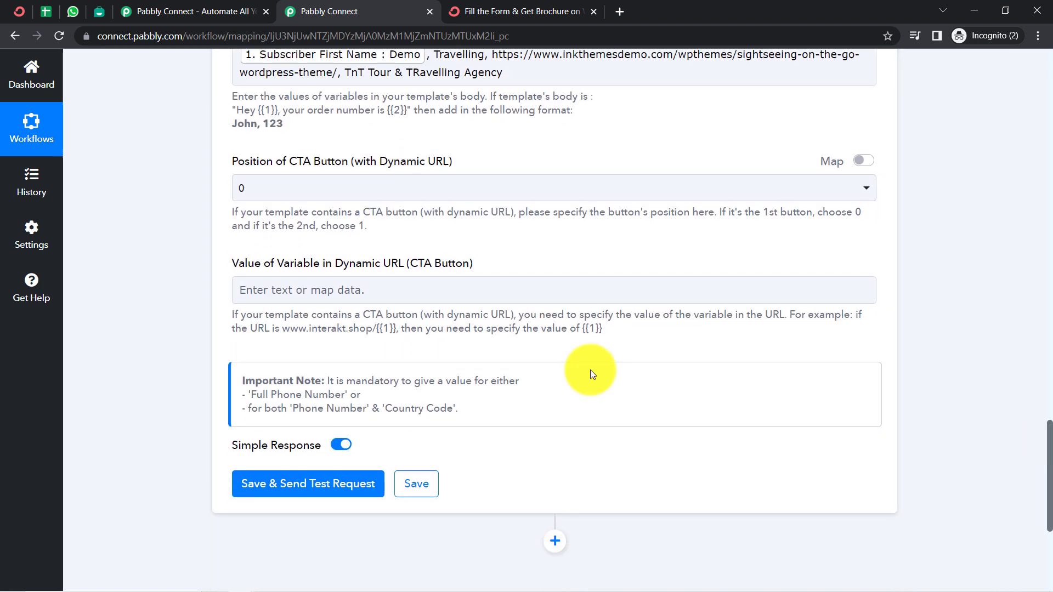
{"action": "left_click", "coordinate": [252, 486]}
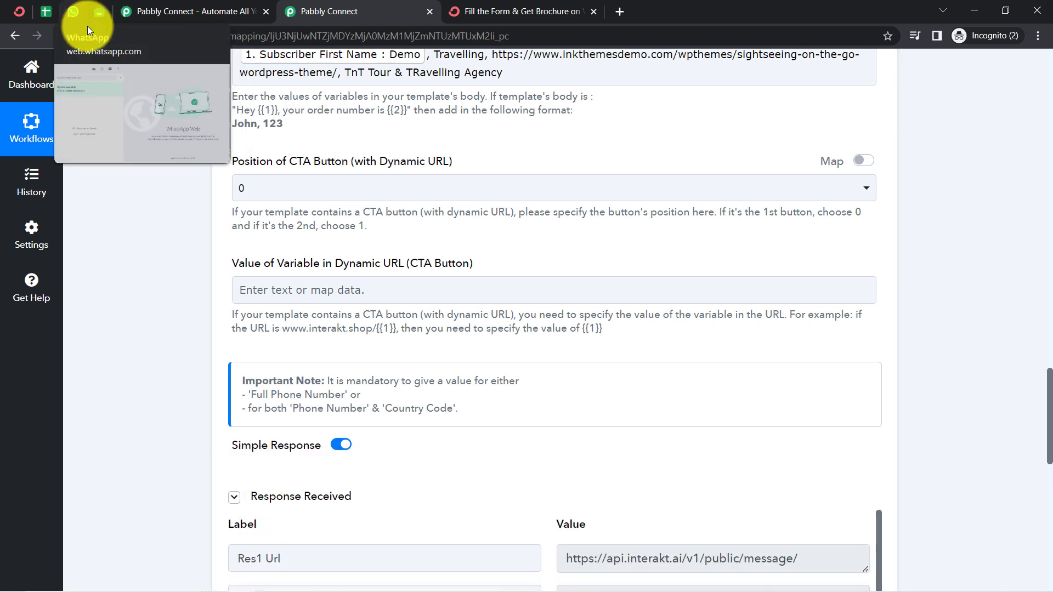
- Reload WhatsApp Web and open the Pabbly Team - Interakt chat
{"action": "left_click", "coordinate": [72, 11]}
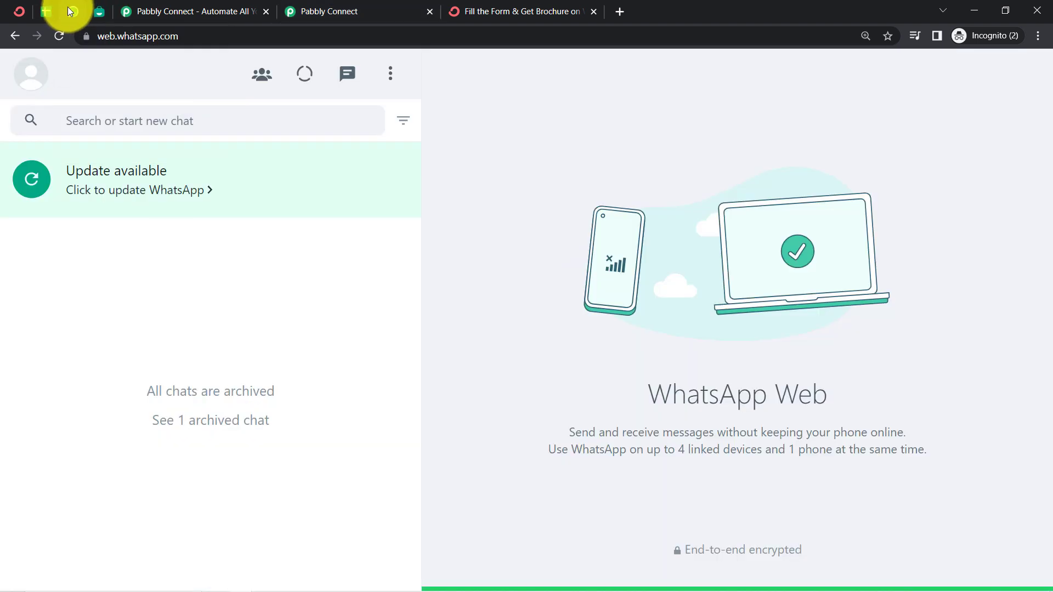
{"action": "left_click", "coordinate": [60, 35]}
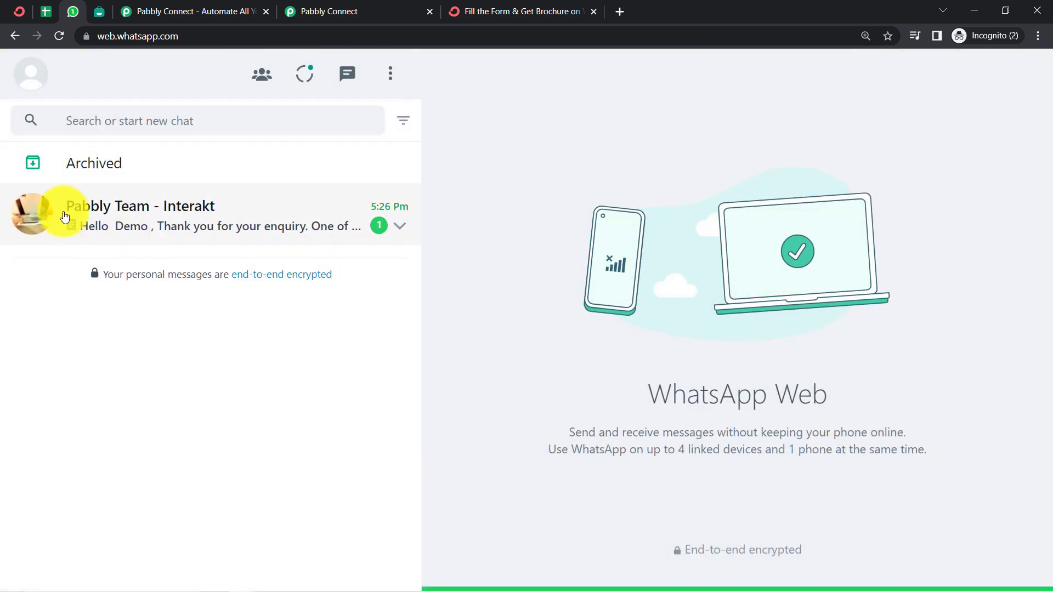
{"action": "left_click", "coordinate": [177, 221]}
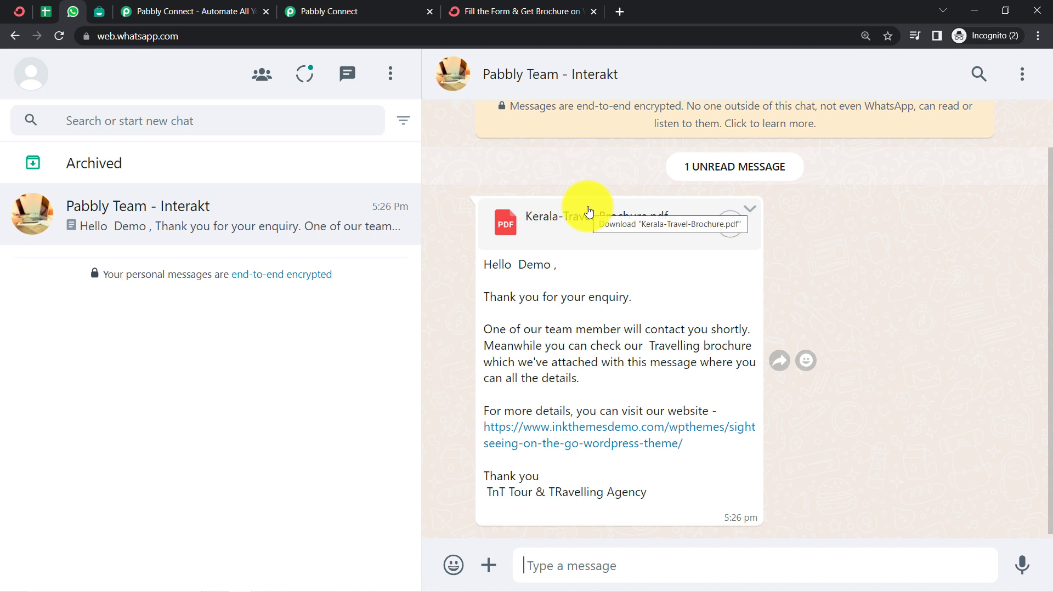
- Review the received brochure message's lines and open its website link
{"action": "double_click", "coordinate": [525, 268]}
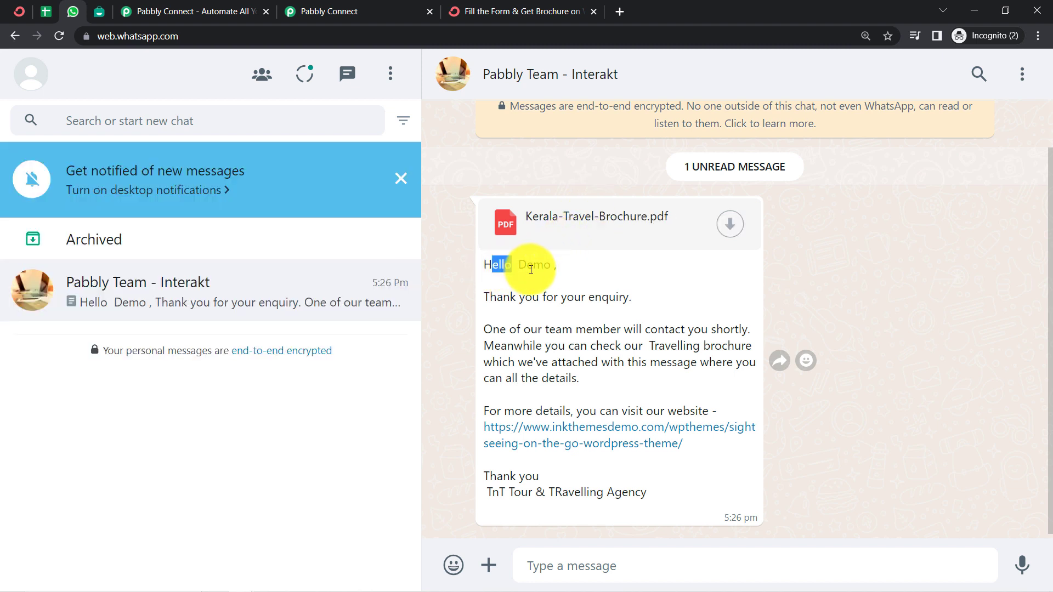
{"action": "left_click_drag", "start_coordinate": [510, 298], "coordinate": [659, 305]}
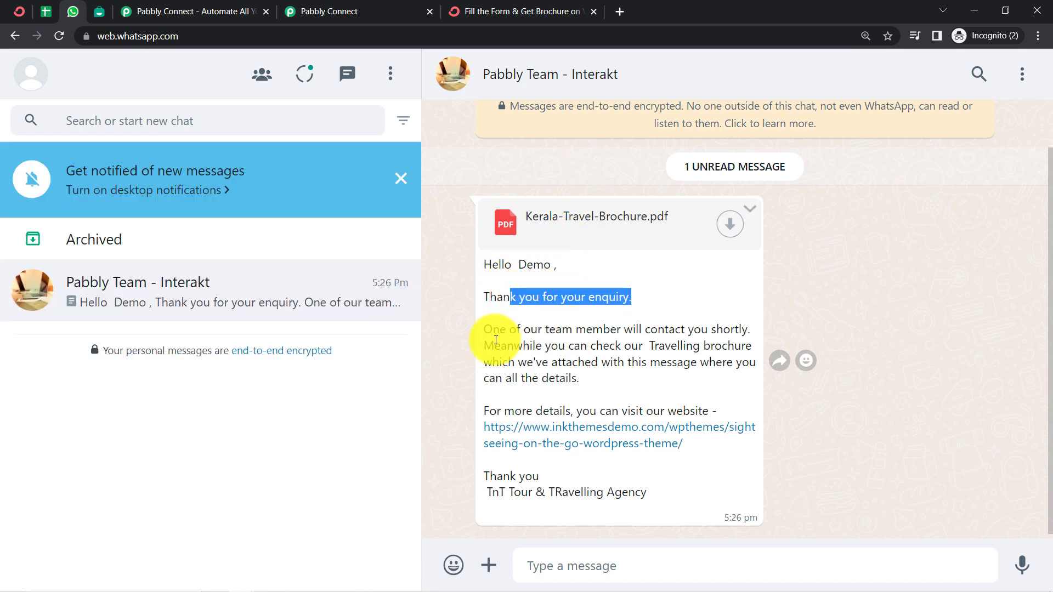
{"action": "left_click_drag", "start_coordinate": [516, 331], "coordinate": [613, 347]}
{"action": "double_click", "coordinate": [688, 346]}
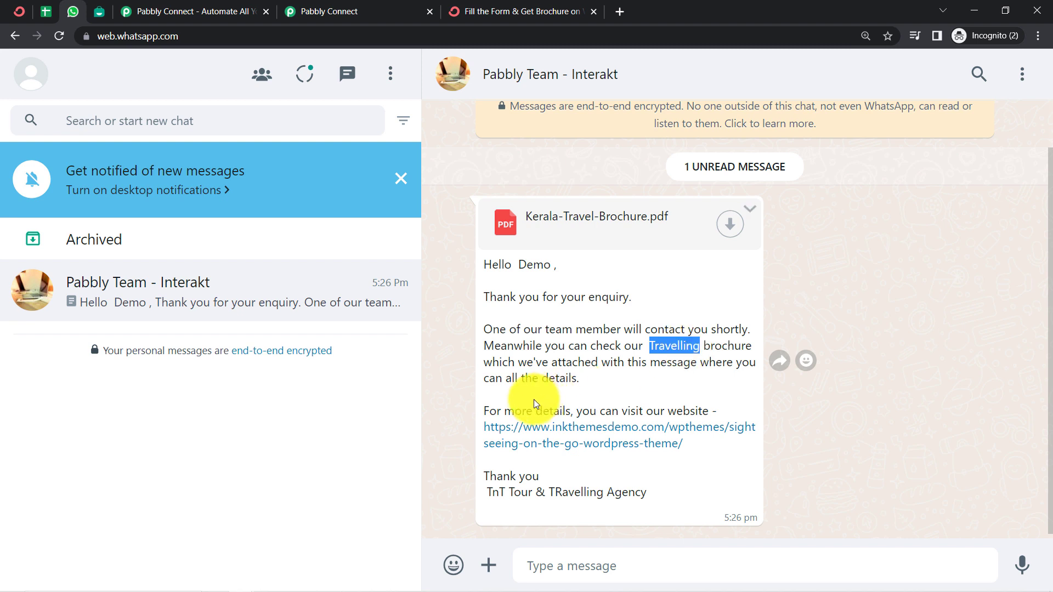
{"action": "left_click_drag", "start_coordinate": [504, 411], "coordinate": [664, 411]}
{"action": "left_click", "coordinate": [641, 433]}
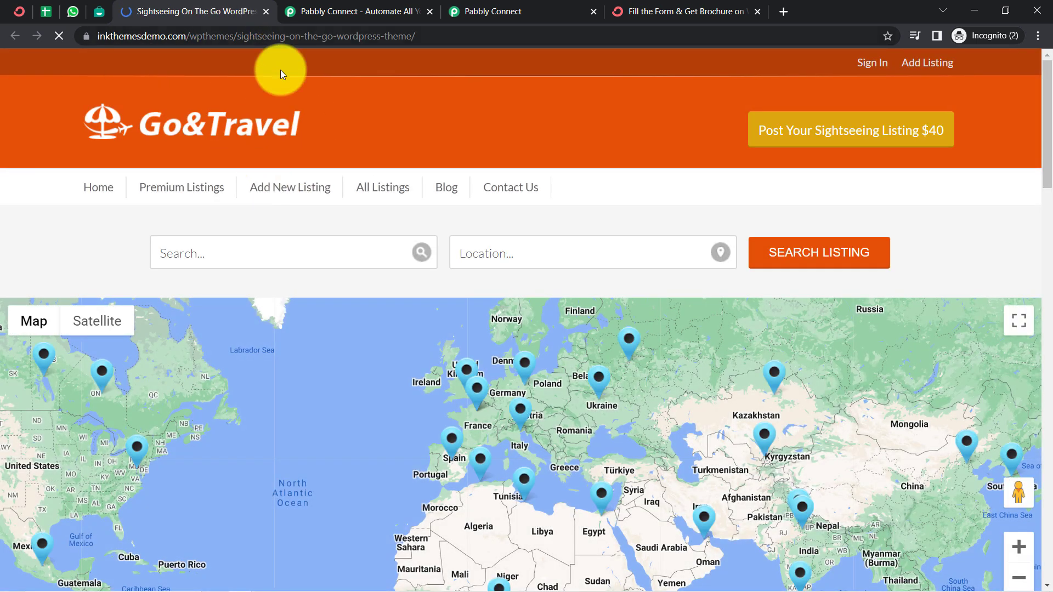
- Compare the message's TnT Tour & TRavelling Agency signature with the Interakt template
{"action": "left_click", "coordinate": [92, 8]}
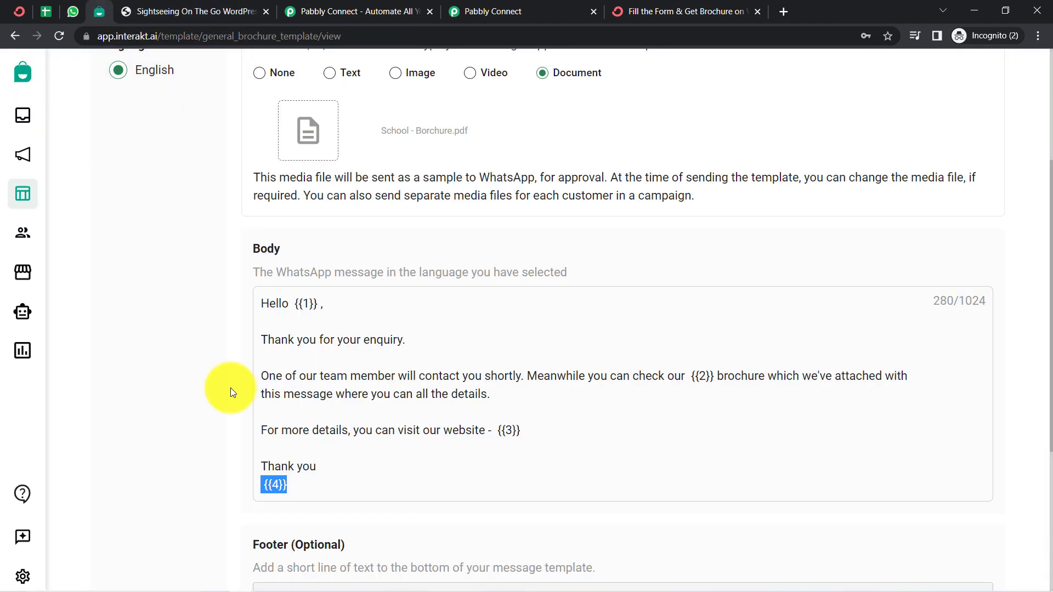
{"action": "left_click", "coordinate": [81, 14]}
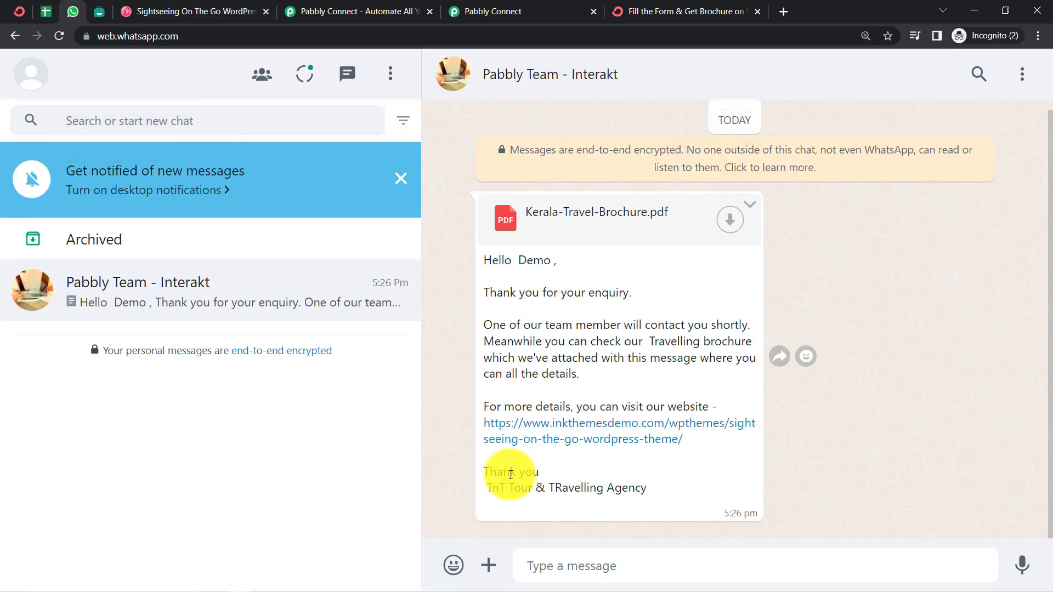
{"action": "mouse_move", "coordinate": [508, 485]}
{"action": "left_mouse_down"}
{"action": "mouse_move", "coordinate": [616, 486]}
{"action": "mouse_move", "coordinate": [506, 491]}
{"action": "left_mouse_up"}
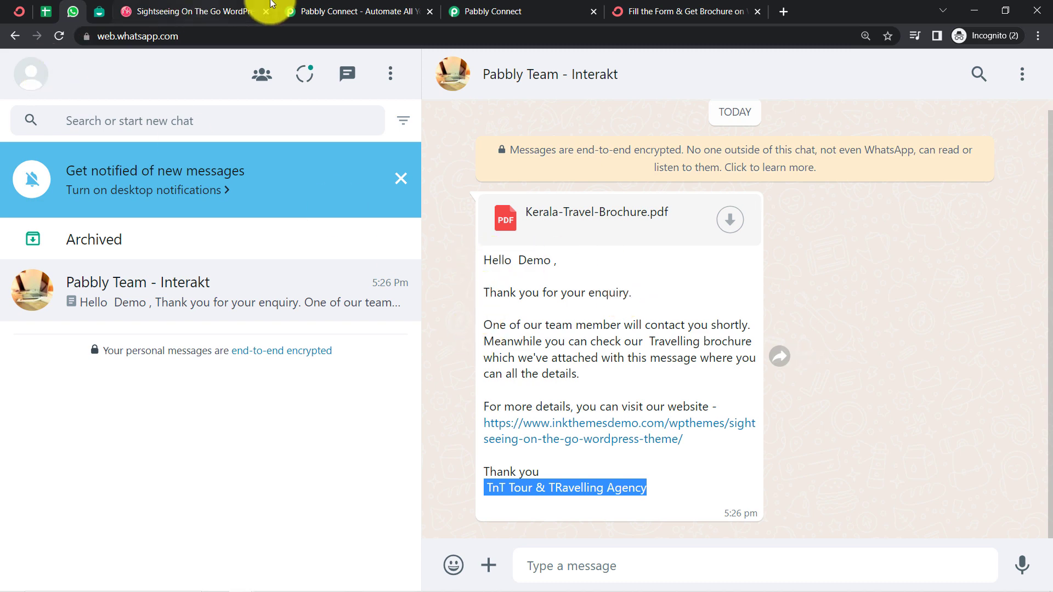
- Close the travel website, enquiry form and Pabbly homepage tabs
{"action": "left_click", "coordinate": [255, 5]}
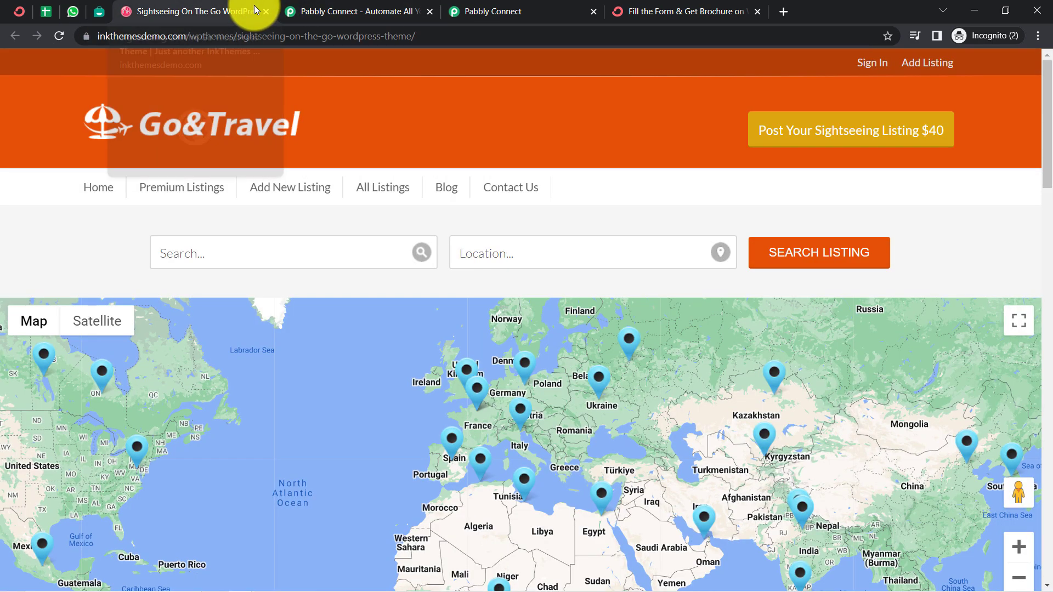
{"action": "left_click", "coordinate": [265, 10]}
{"action": "left_click", "coordinate": [493, 9]}
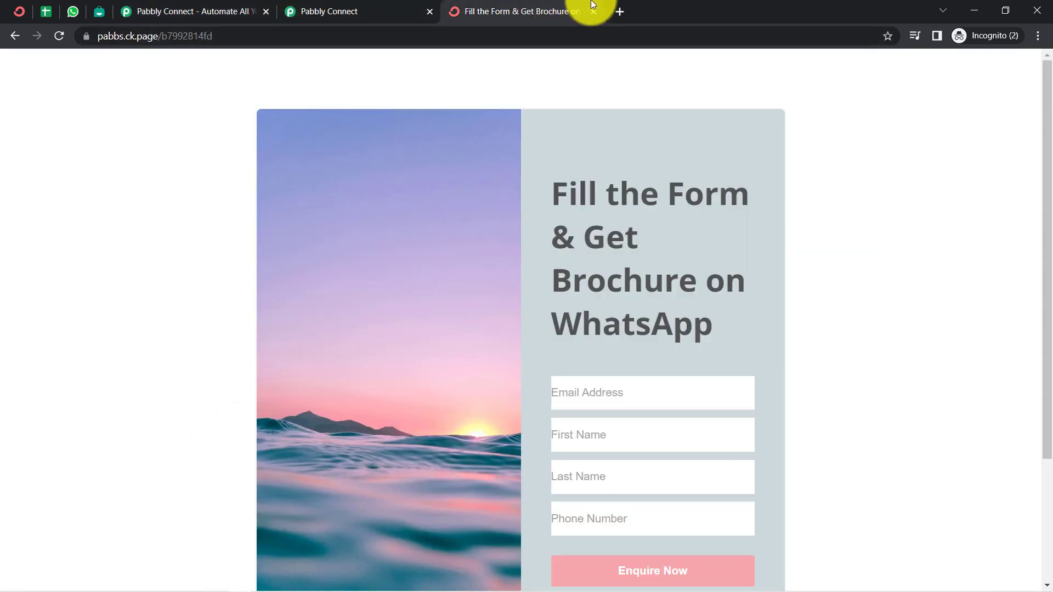
{"action": "left_click", "coordinate": [595, 11]}
{"action": "left_click", "coordinate": [235, 9]}
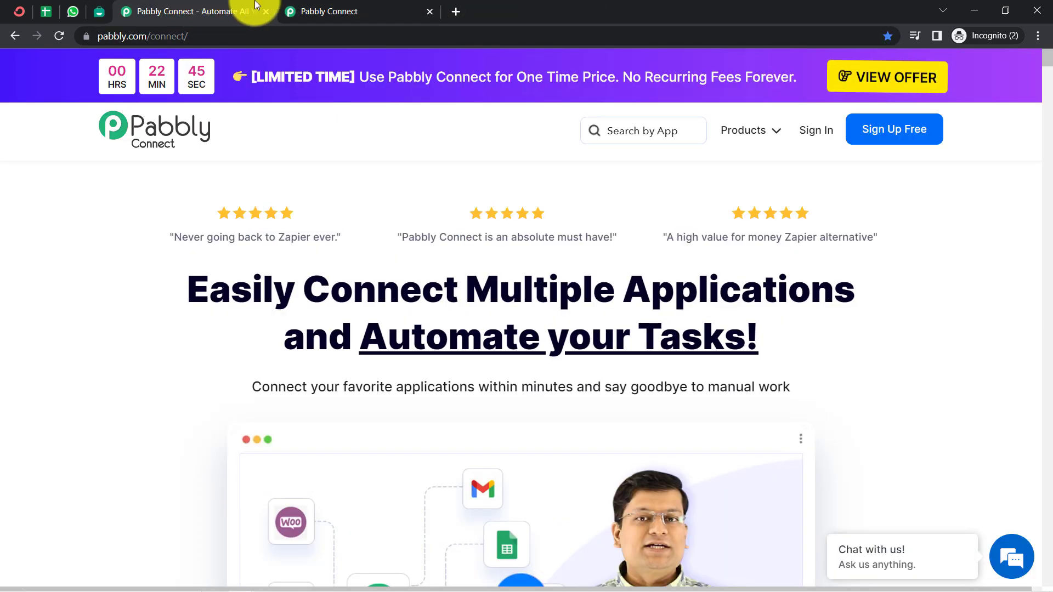
{"action": "key", "text": "ctrl+w"}
- Dismiss WhatsApp's desktop notifications prompt and return to the Pabbly Connect workflow
{"action": "left_click", "coordinate": [20, 9]}
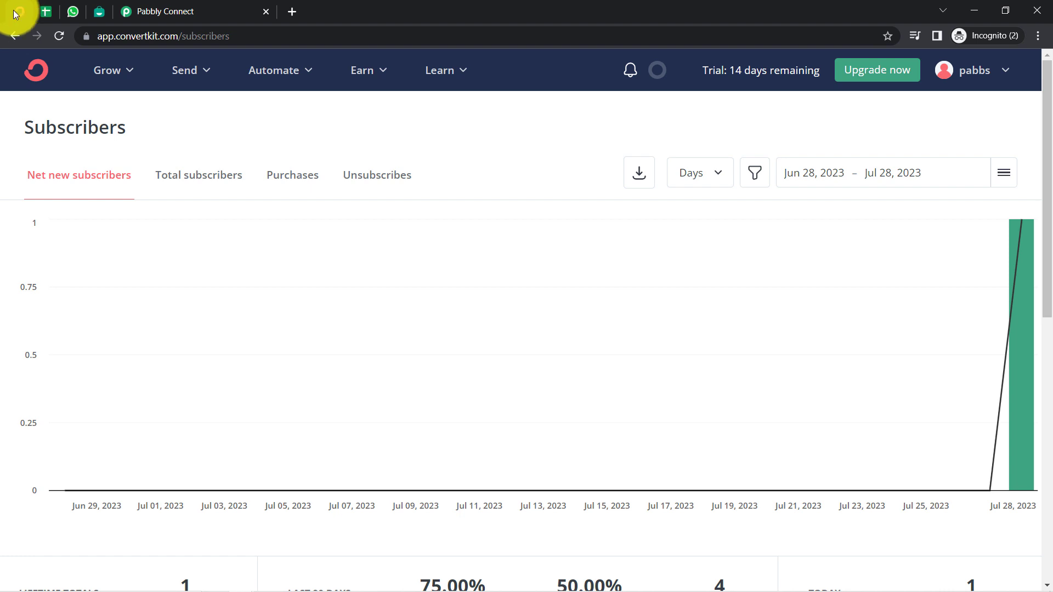
{"action": "mouse_move", "coordinate": [46, 13]}
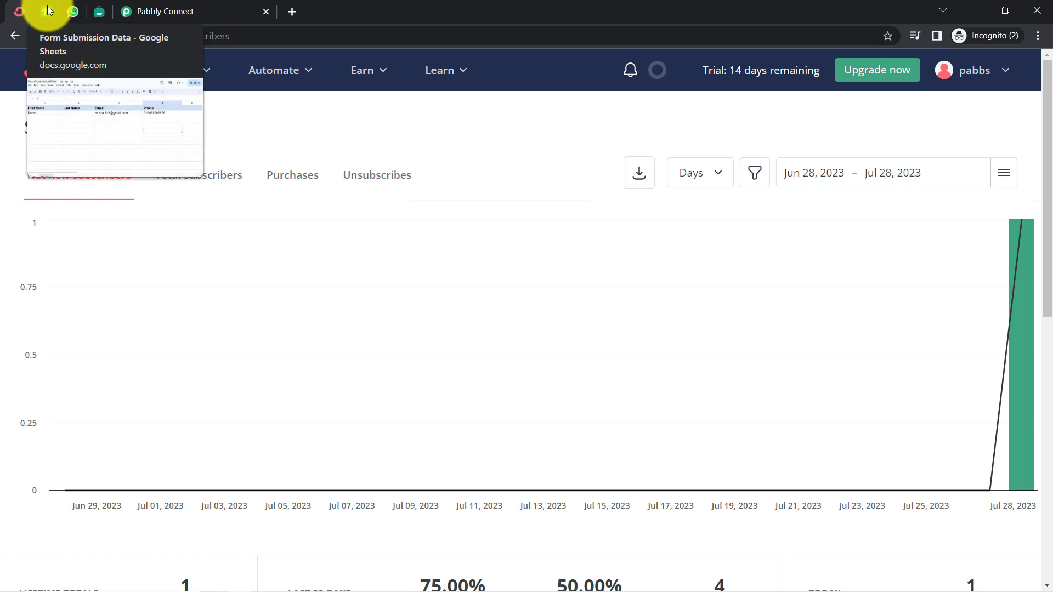
{"action": "left_click", "coordinate": [75, 12]}
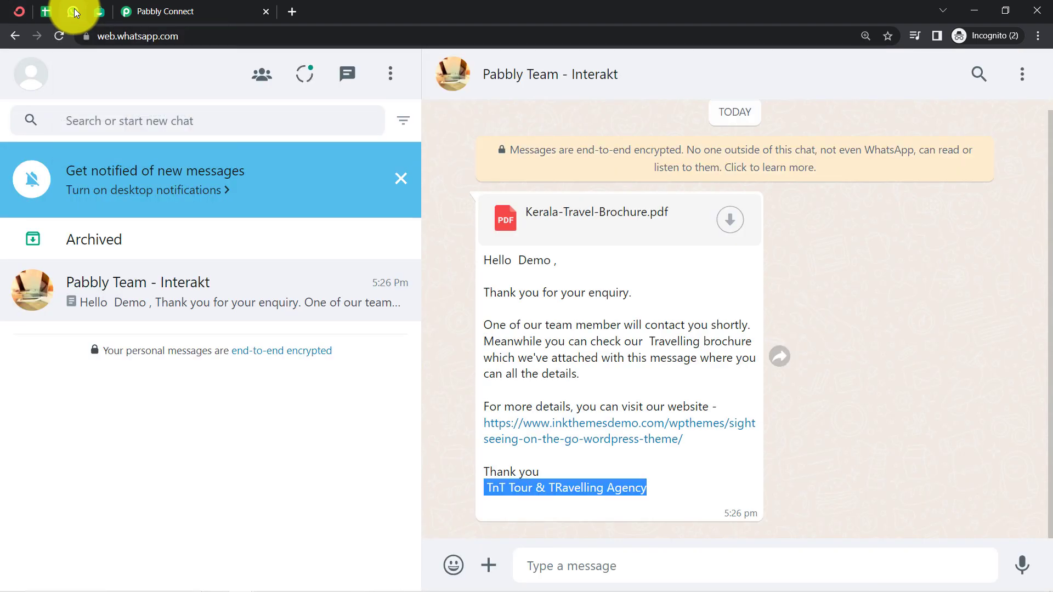
{"action": "left_click", "coordinate": [397, 180]}
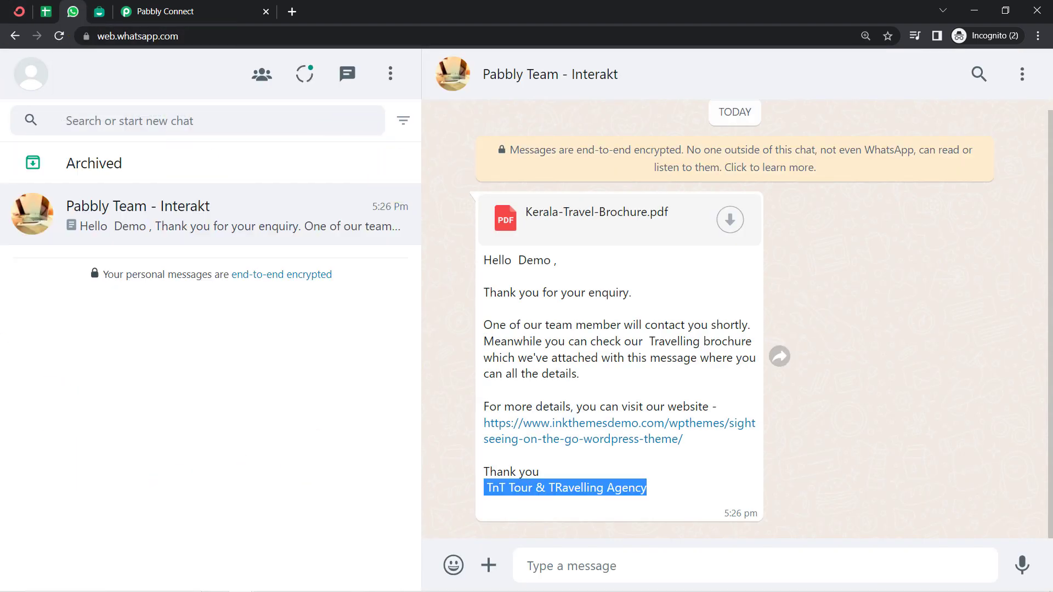
{"action": "left_click", "coordinate": [214, 7]}
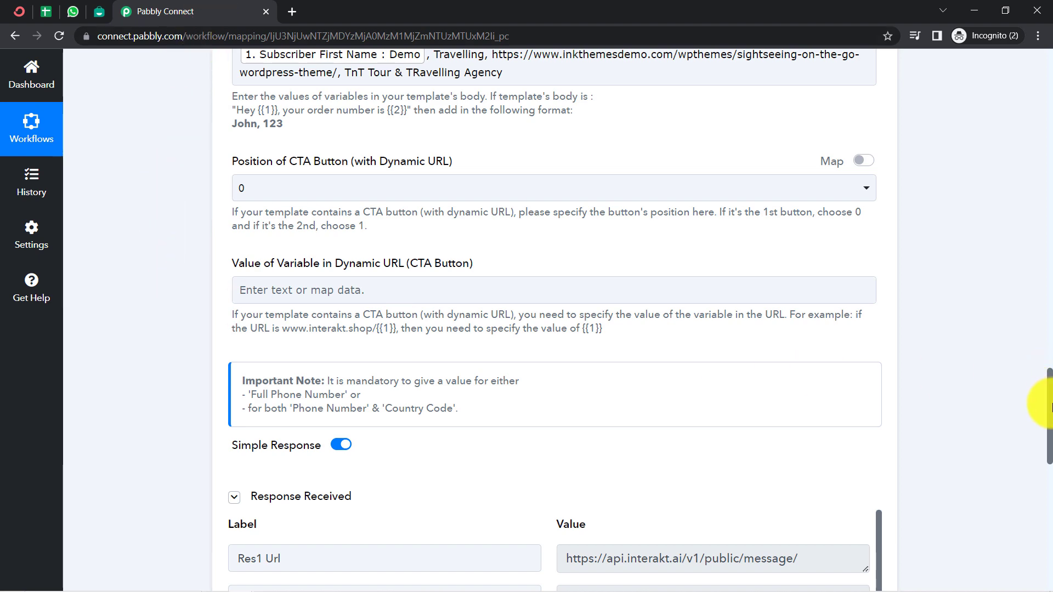
- Collapse the ConvertKit, Google Sheets and Interakt steps so only their headers show
{"action": "left_click_drag", "start_coordinate": [1049, 392], "coordinate": [1041, 19]}
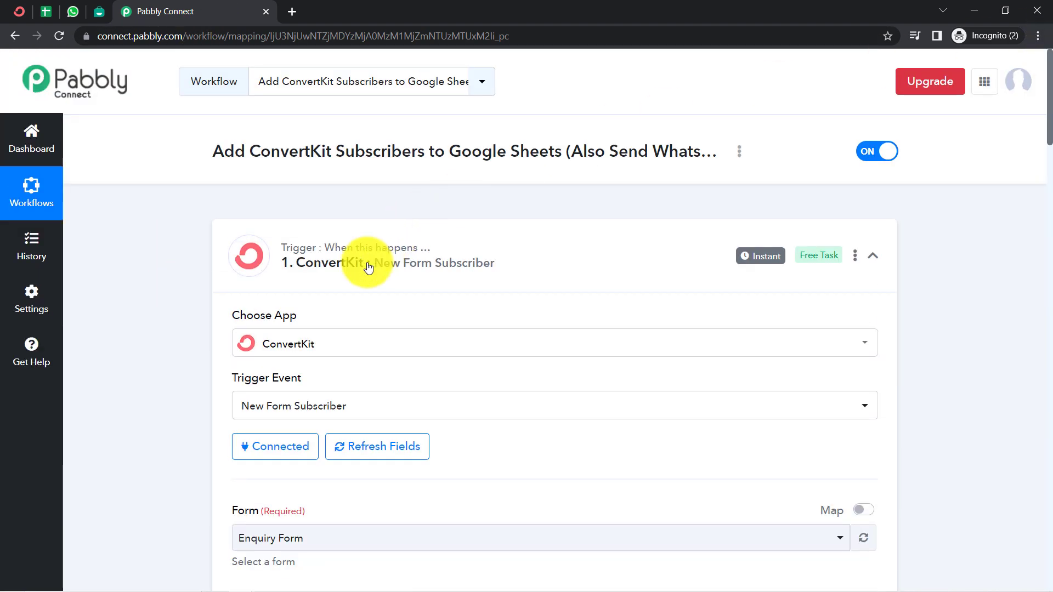
{"action": "left_click", "coordinate": [332, 256]}
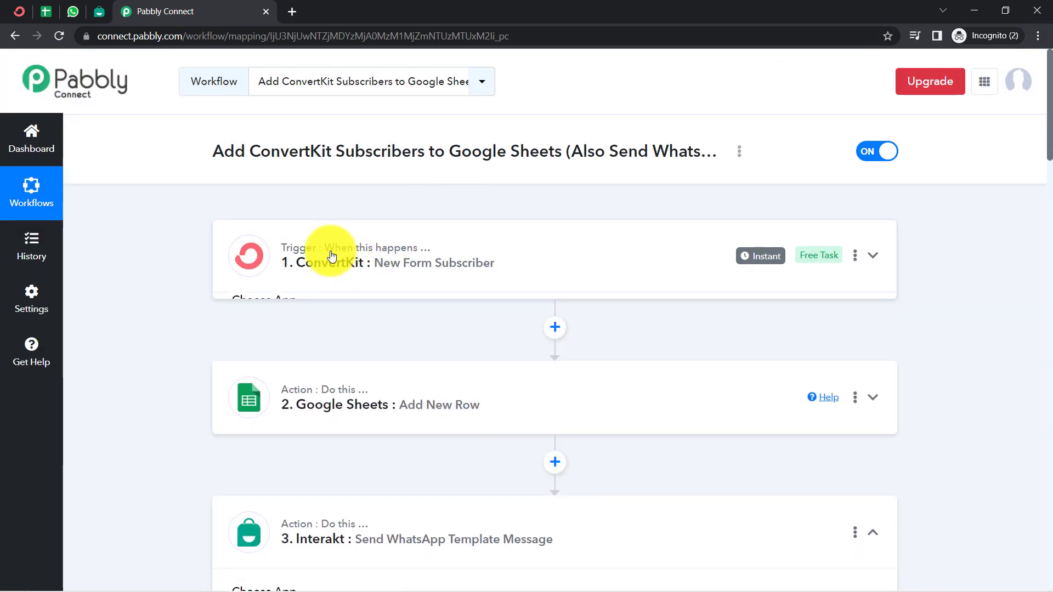
{"action": "left_click", "coordinate": [307, 393]}
{"action": "left_click", "coordinate": [307, 393]}
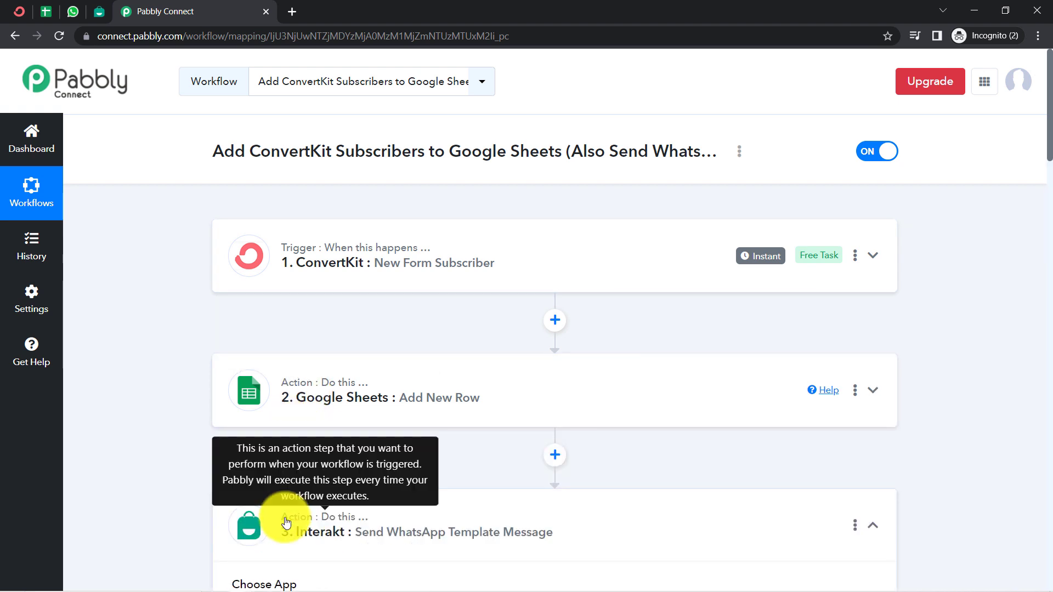
{"action": "left_click", "coordinate": [286, 523]}
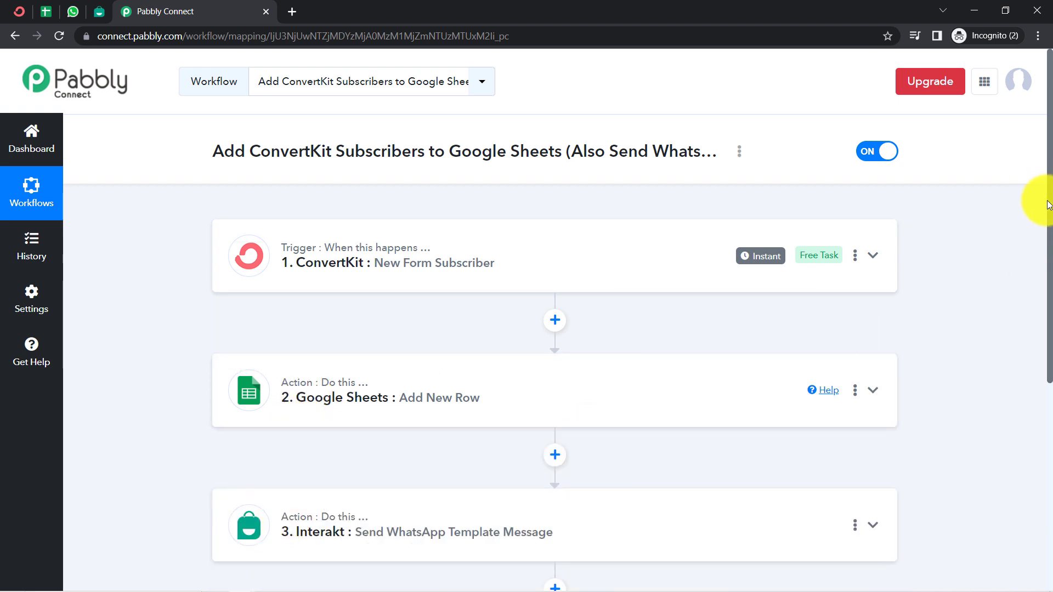
{"action": "scroll", "coordinate": [1049, 205], "scroll_direction": "down", "scroll_amount": 2}
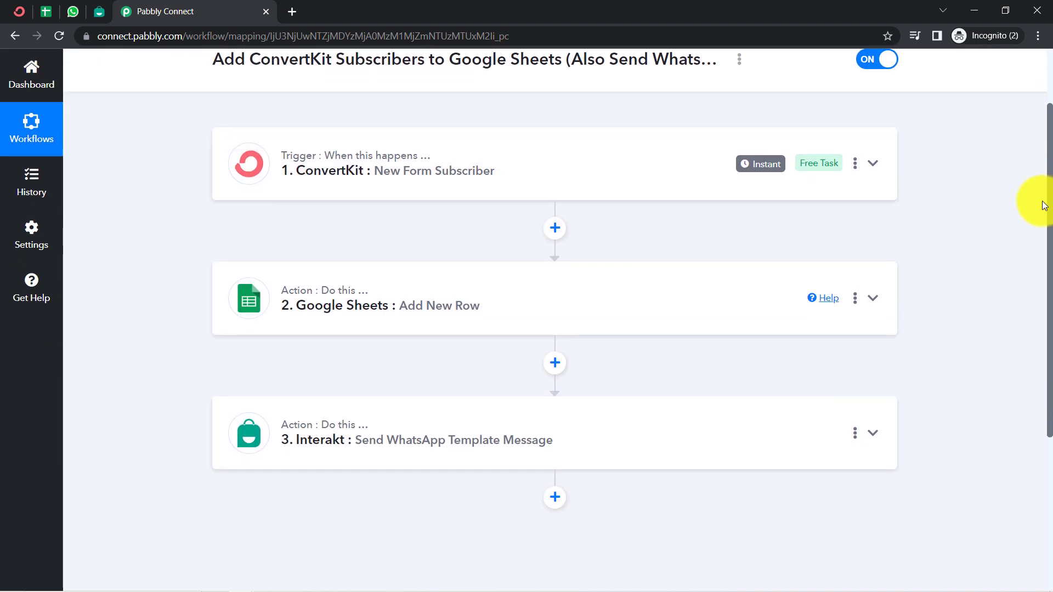
{"action": "scroll", "coordinate": [1042, 197], "scroll_direction": "up", "scroll_amount": 1}
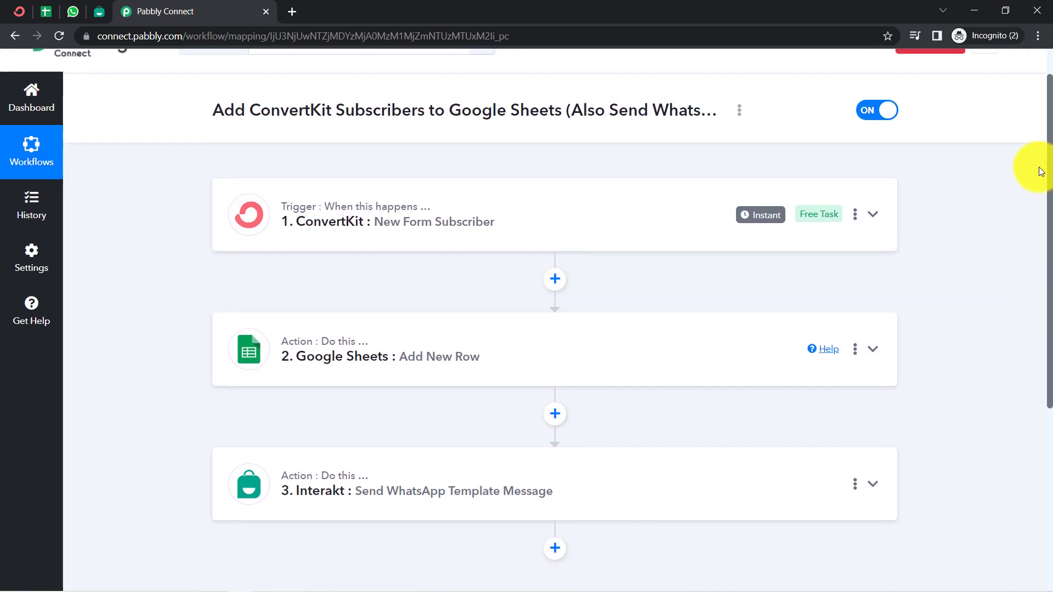
{"action": "scroll", "coordinate": [1030, 190], "scroll_direction": "down", "scroll_amount": 1}
{"action": "scroll", "coordinate": [1029, 193], "scroll_direction": "up", "scroll_amount": 2}
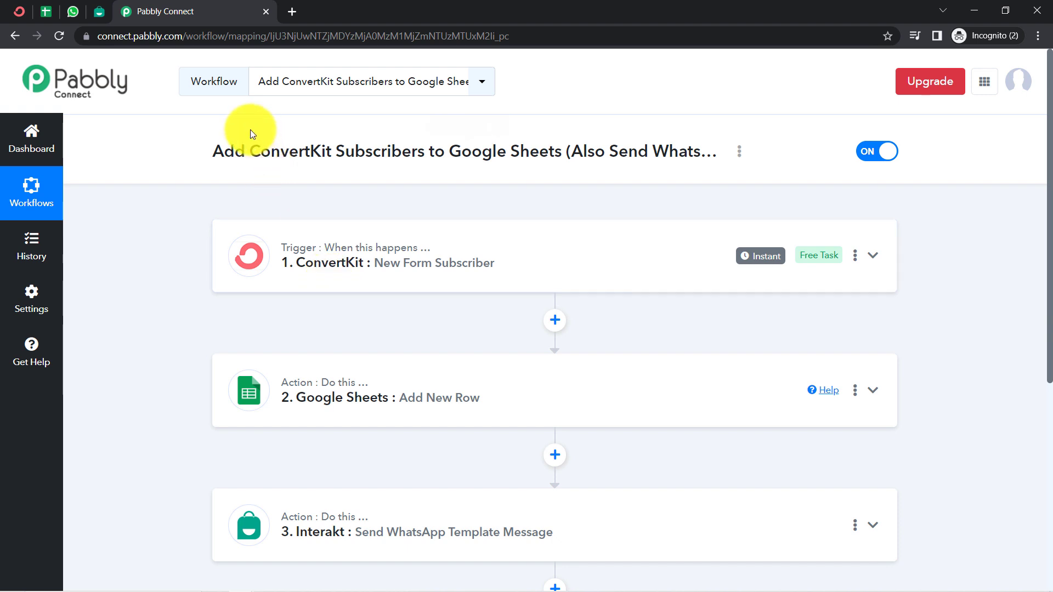
- Generate the workflow's share link from its options menu, then close the Share Workflow dialog
{"action": "left_click_drag", "start_coordinate": [215, 153], "coordinate": [527, 154]}
{"action": "left_click", "coordinate": [530, 156]}
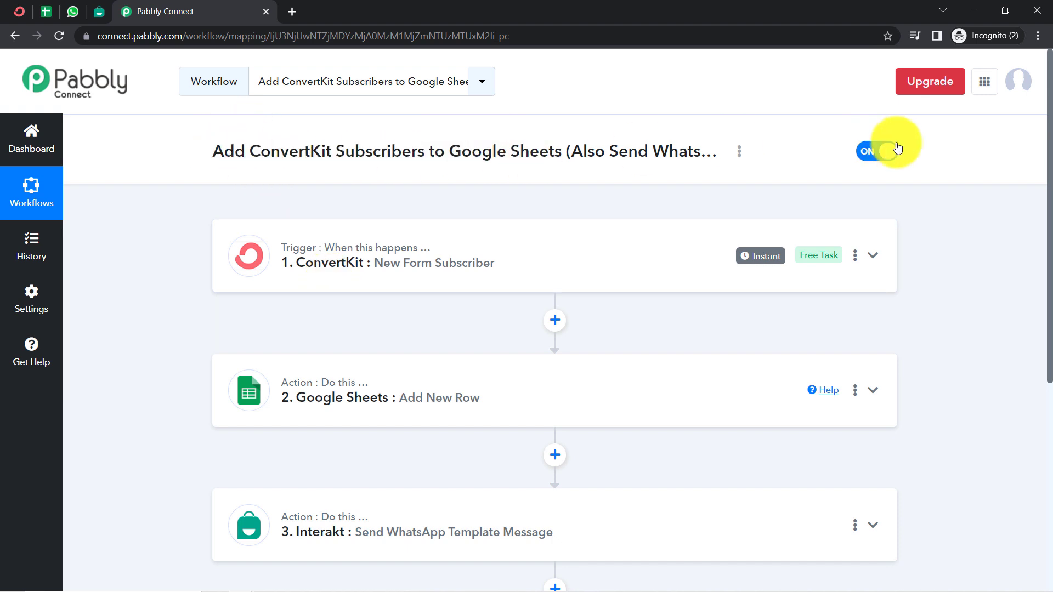
{"action": "left_click", "coordinate": [739, 152]}
{"action": "left_click", "coordinate": [634, 230]}
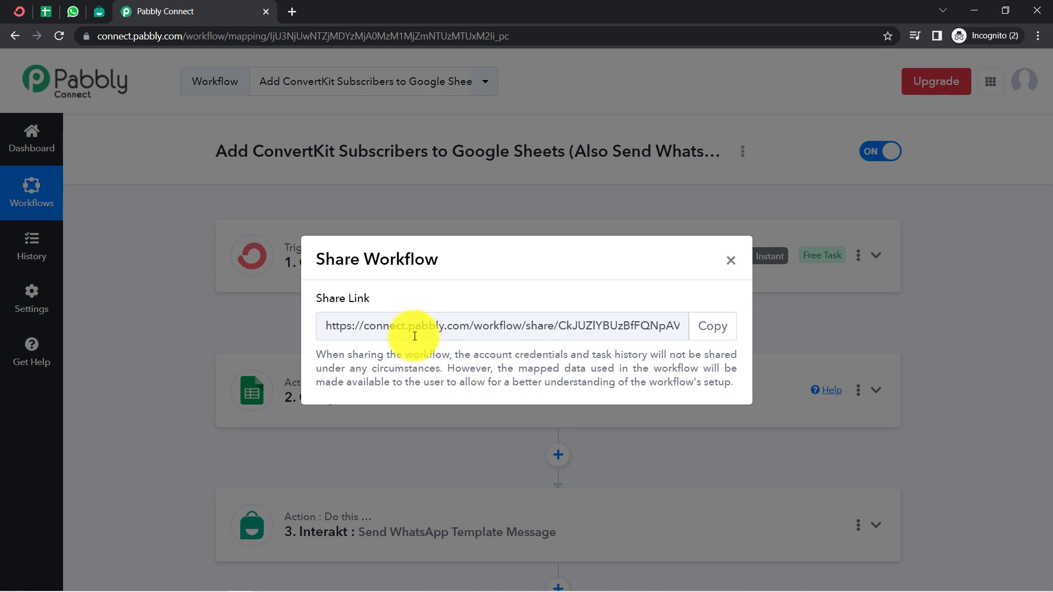
{"action": "left_click", "coordinate": [729, 262]}
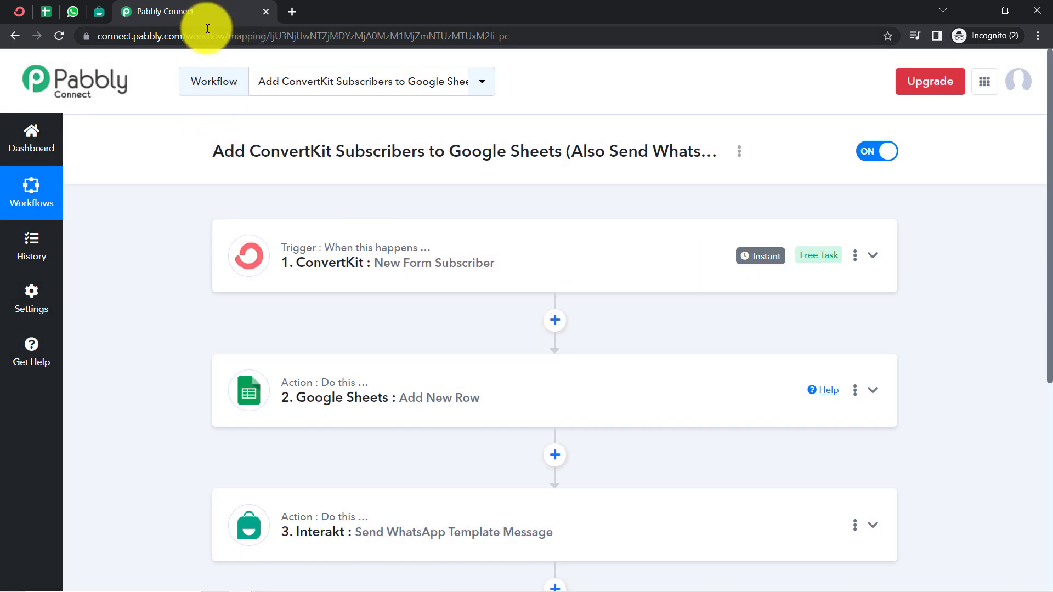
{"action": "left_click", "coordinate": [72, 11]}
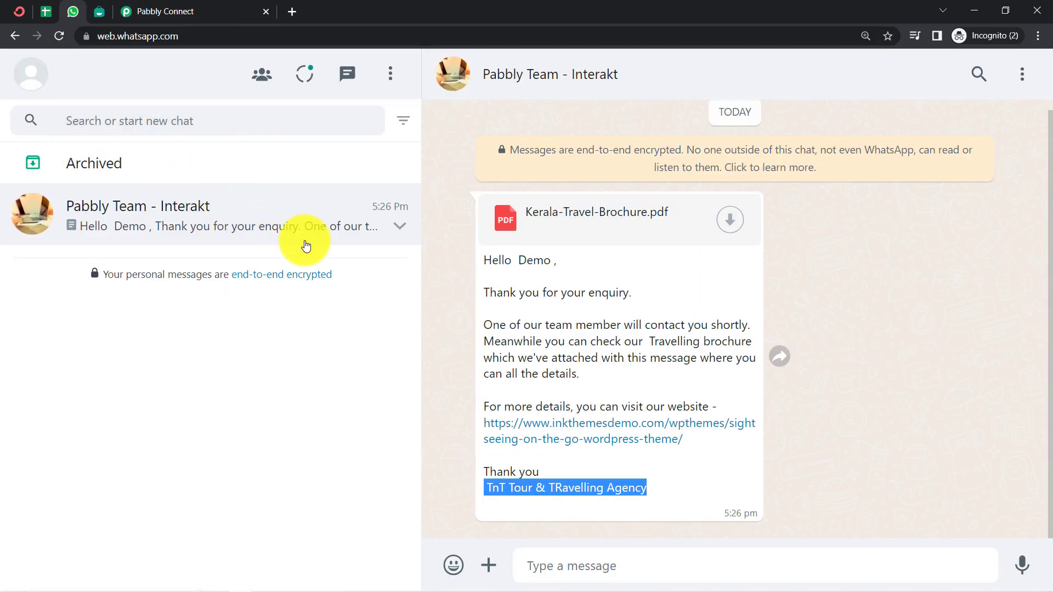
{"action": "left_click", "coordinate": [583, 291]}
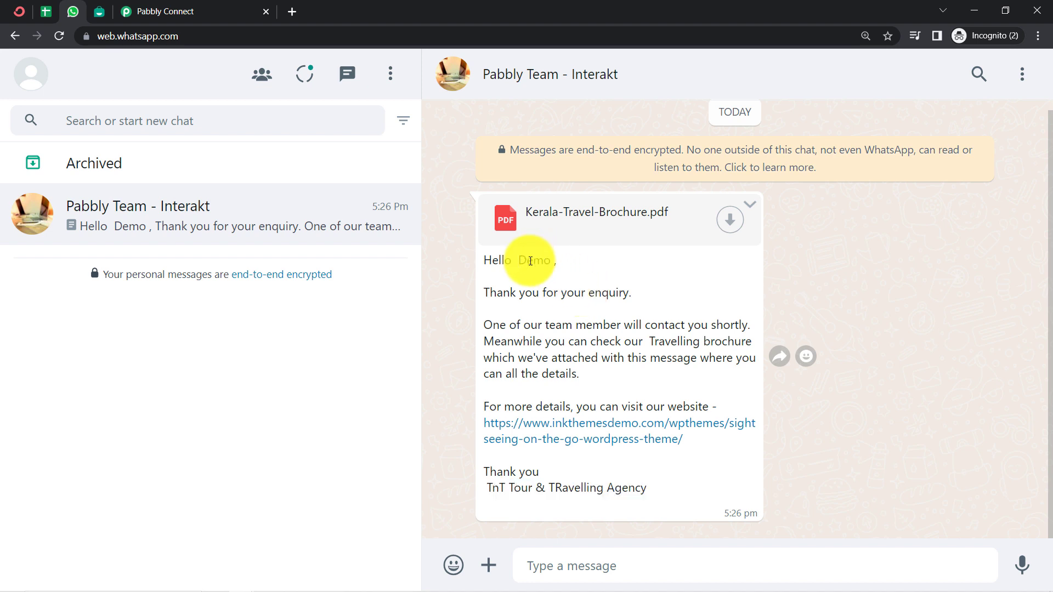
{"action": "double_click", "coordinate": [538, 261]}
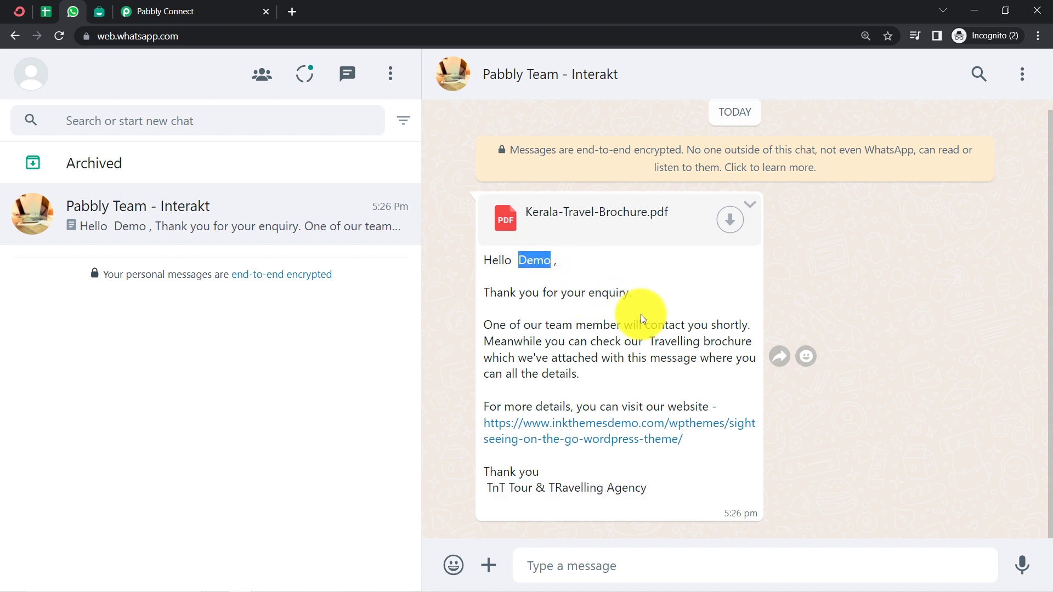
{"action": "left_click_drag", "start_coordinate": [650, 341], "coordinate": [693, 342]}
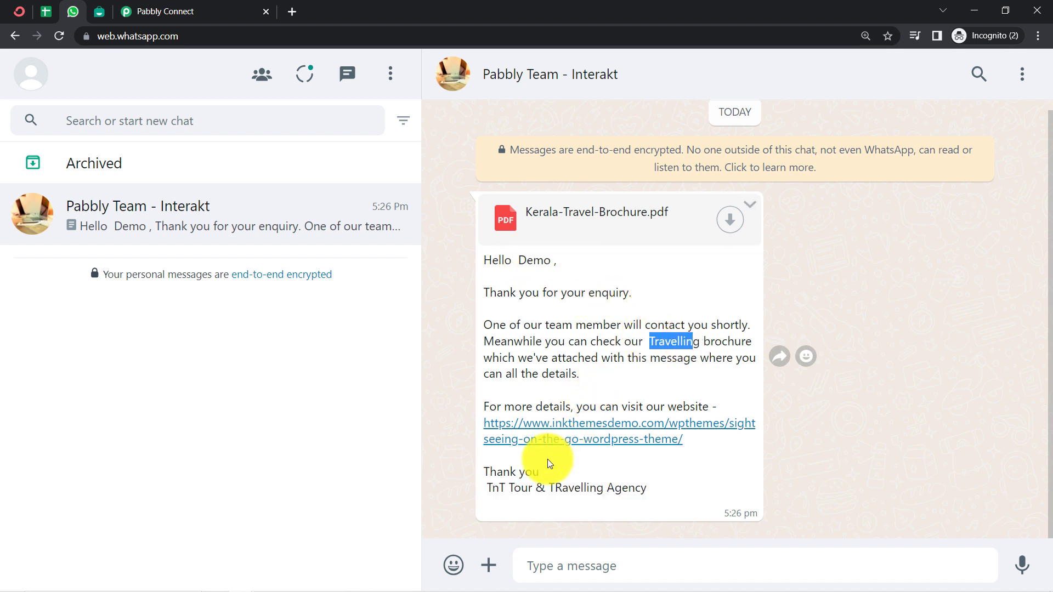
{"action": "left_click_drag", "start_coordinate": [498, 483], "coordinate": [634, 485]}
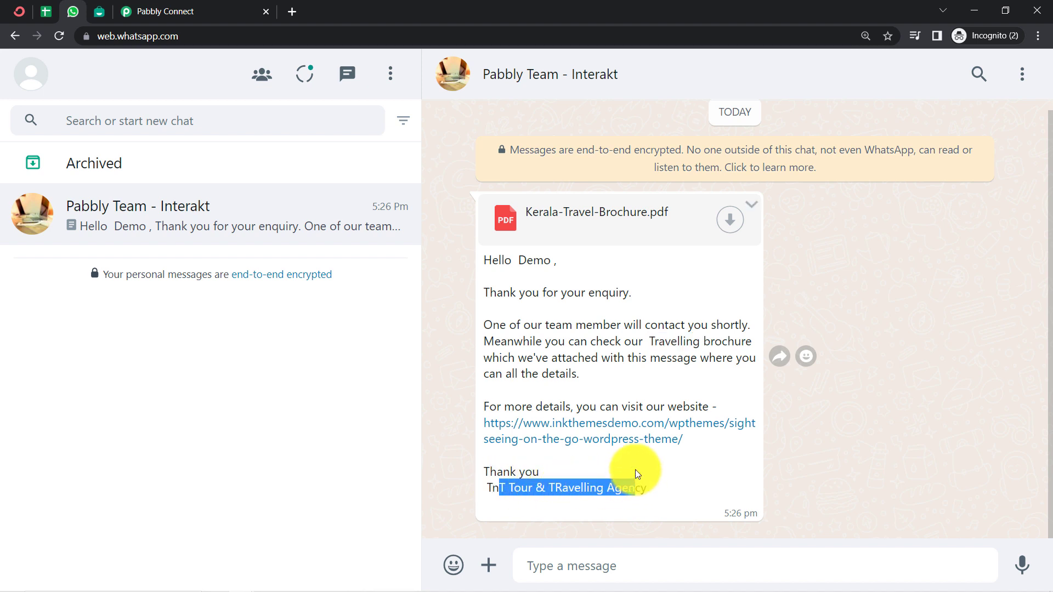
{"action": "left_click_drag", "start_coordinate": [518, 264], "coordinate": [514, 264]}
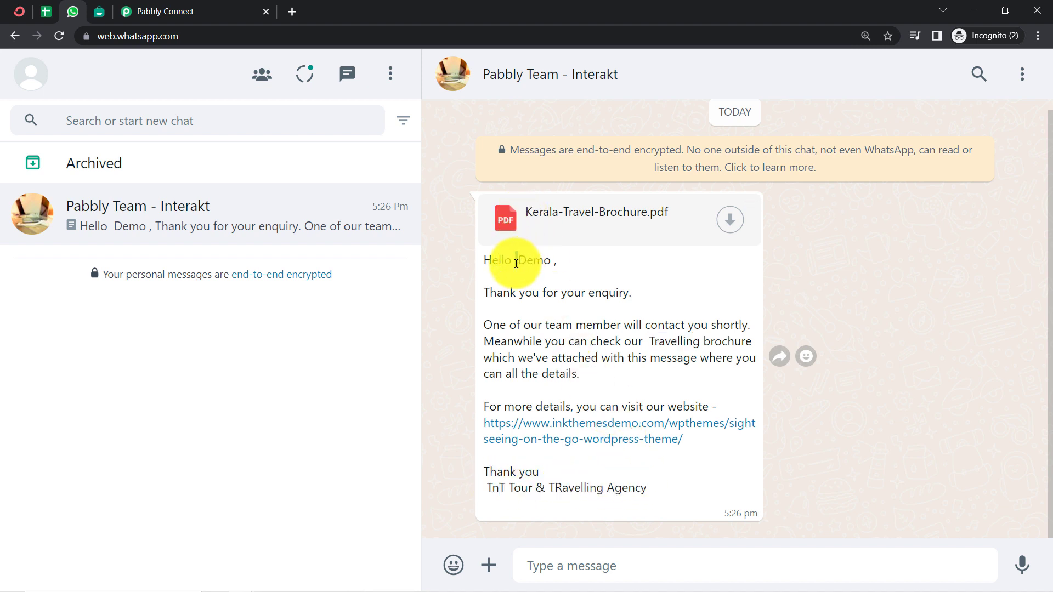
{"action": "left_click", "coordinate": [652, 341]}
{"action": "left_click_drag", "start_coordinate": [650, 342], "coordinate": [648, 341]}
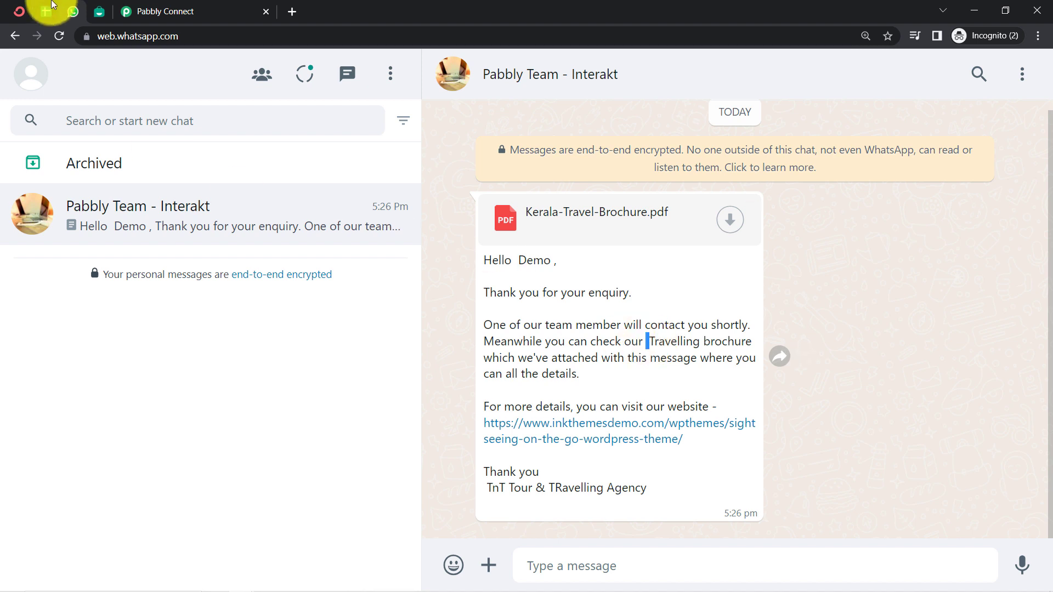
{"action": "left_click", "coordinate": [94, 8]}
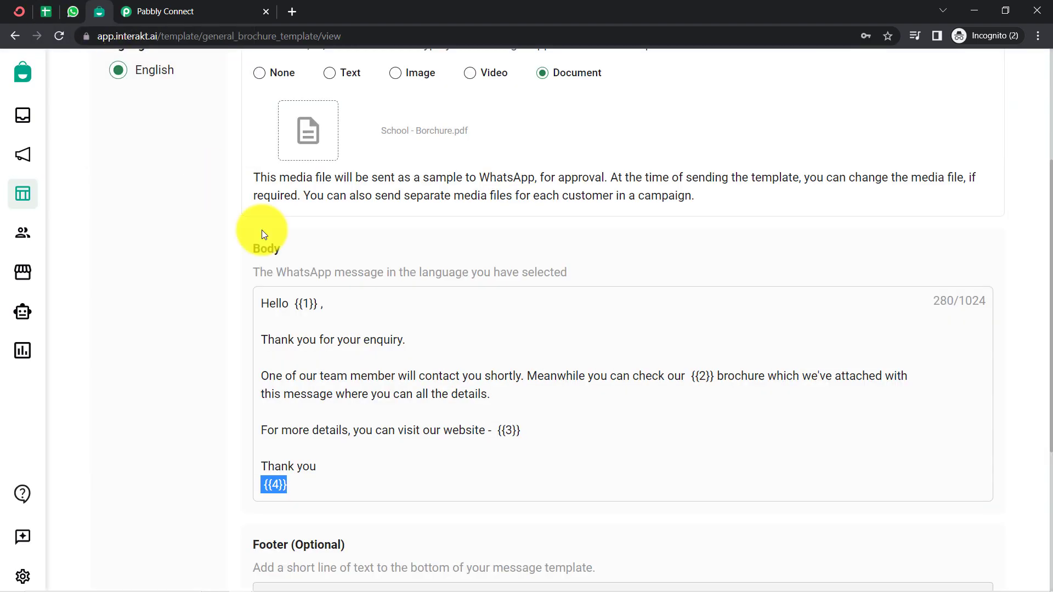
{"action": "left_click", "coordinate": [168, 6]}
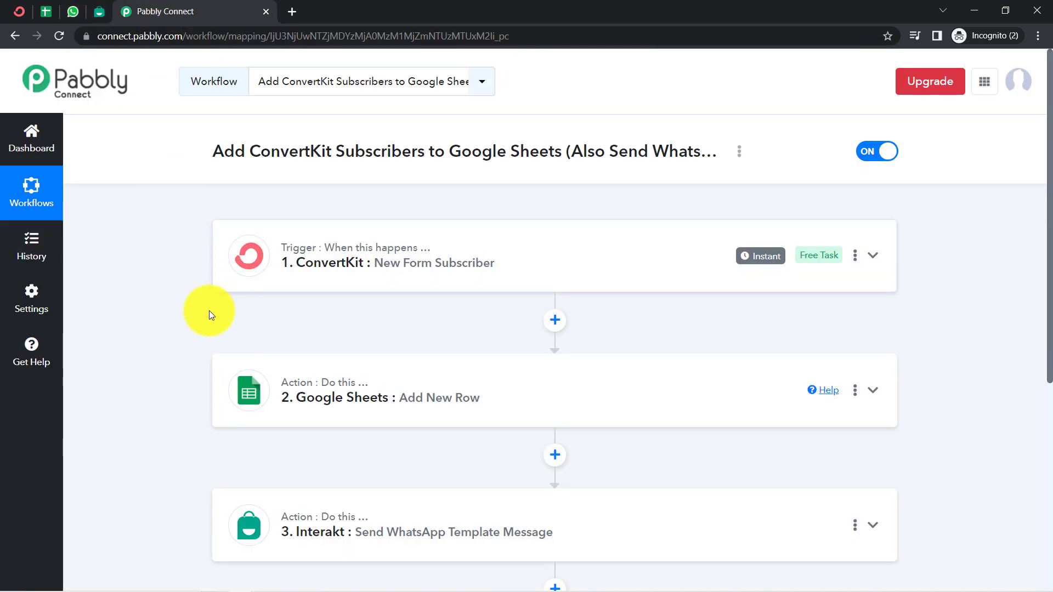
- Expand the Interakt step to reveal its Body Variable Values field
{"action": "scroll", "coordinate": [187, 356], "scroll_direction": "down", "scroll_amount": 5}
{"action": "left_click", "coordinate": [392, 250]}
{"action": "scroll", "coordinate": [176, 384], "scroll_direction": "down", "scroll_amount": 5}
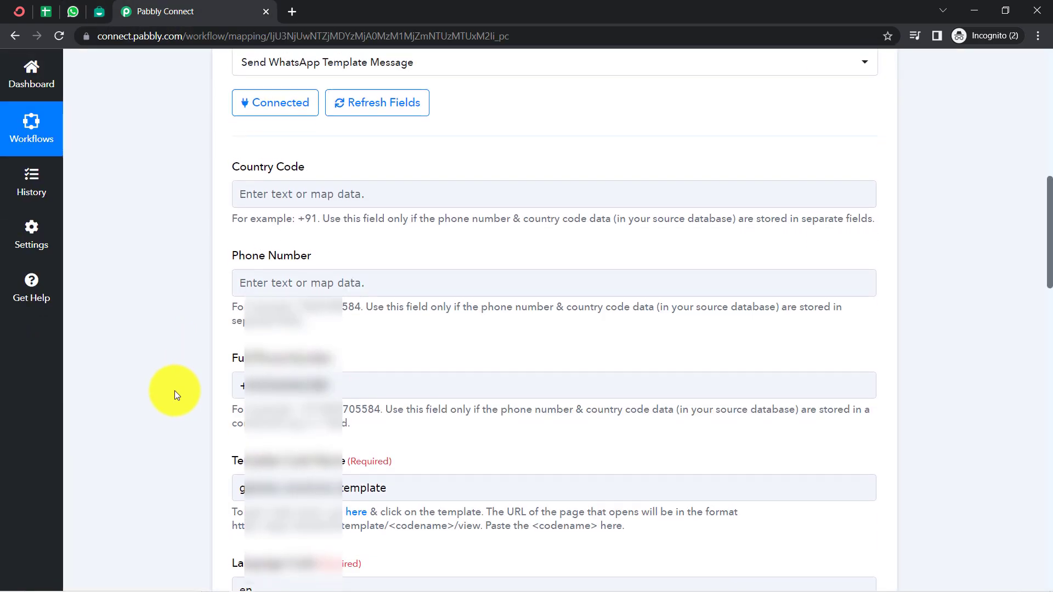
{"action": "scroll", "coordinate": [175, 391], "scroll_direction": "up", "scroll_amount": 1}
{"action": "scroll", "coordinate": [175, 391], "scroll_direction": "down", "scroll_amount": 3}
{"action": "scroll", "coordinate": [147, 334], "scroll_direction": "up", "scroll_amount": 4}
{"action": "scroll", "coordinate": [141, 345], "scroll_direction": "down", "scroll_amount": 8}
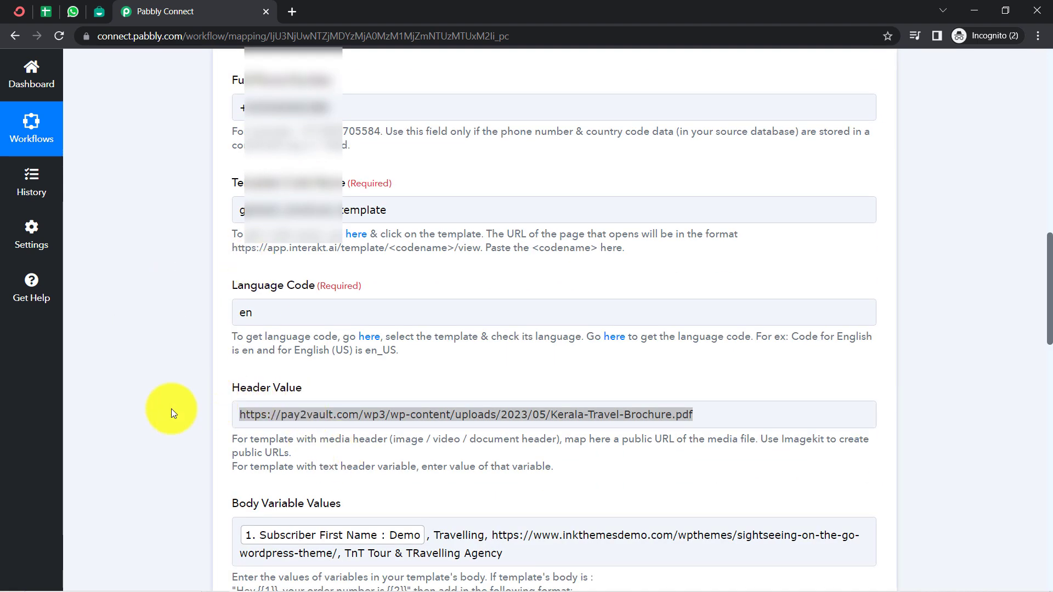
{"action": "scroll", "coordinate": [277, 357], "scroll_direction": "down", "scroll_amount": 5}
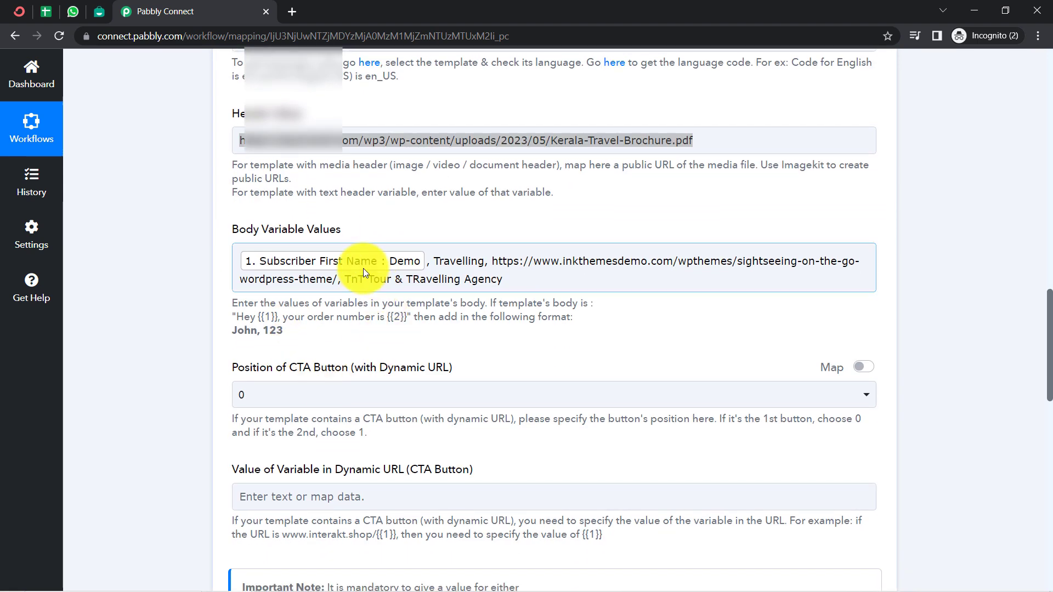
- Delete the spaces after the commas before Travelling, the website link and TnT Tour
{"action": "left_click", "coordinate": [432, 264]}
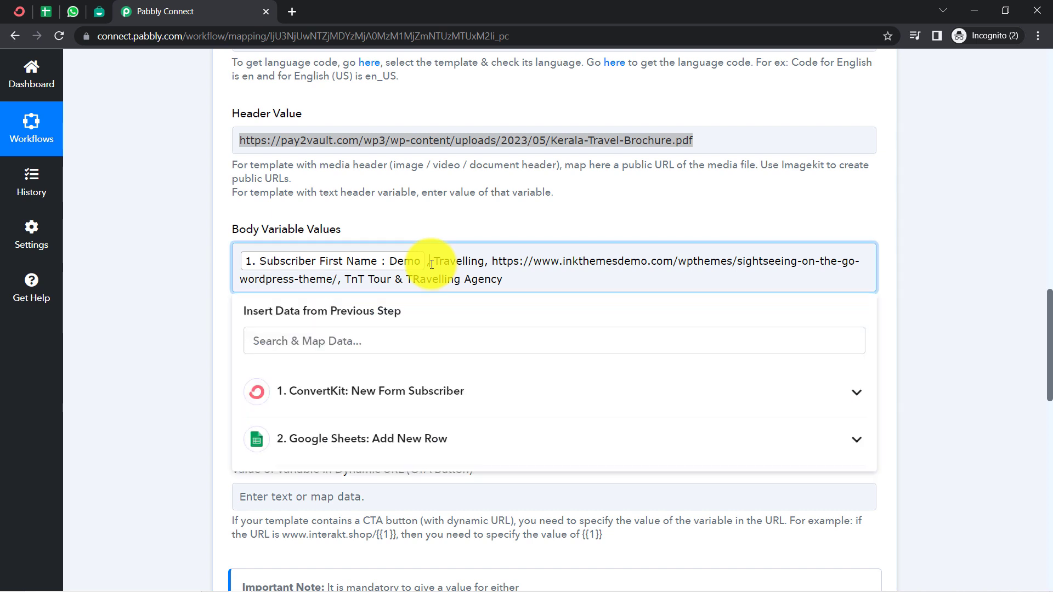
{"action": "key", "text": "BackSpace"}
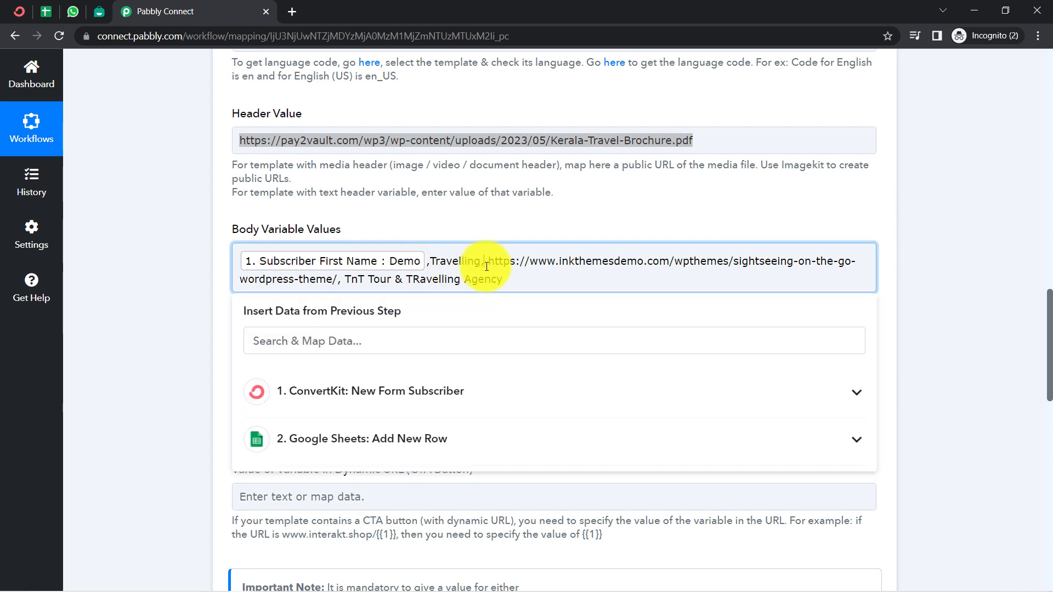
{"action": "key", "text": "BackSpace"}
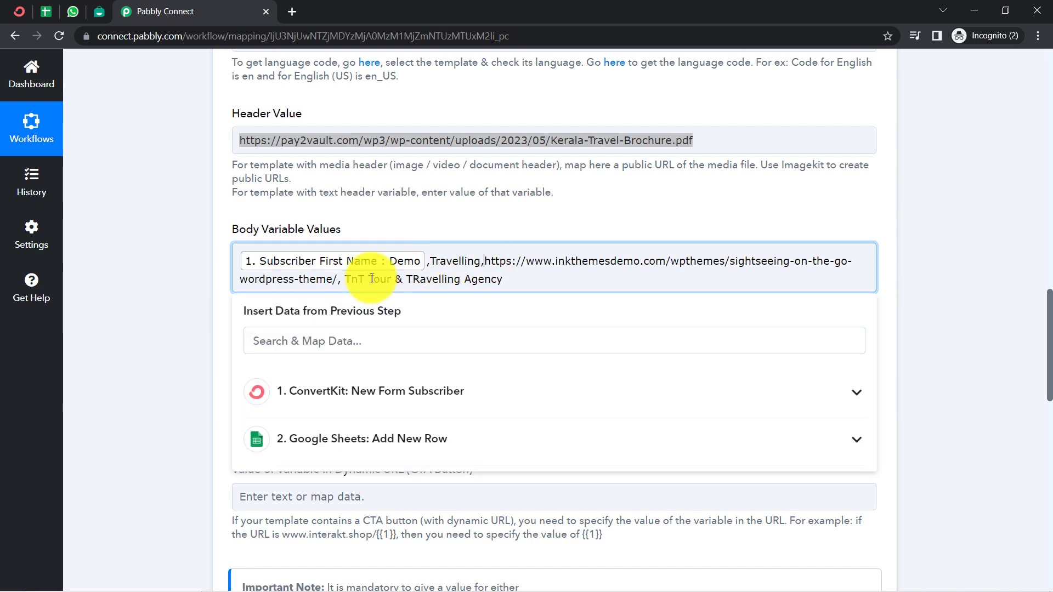
{"action": "left_click", "coordinate": [345, 281]}
{"action": "key", "text": "BackSpace"}
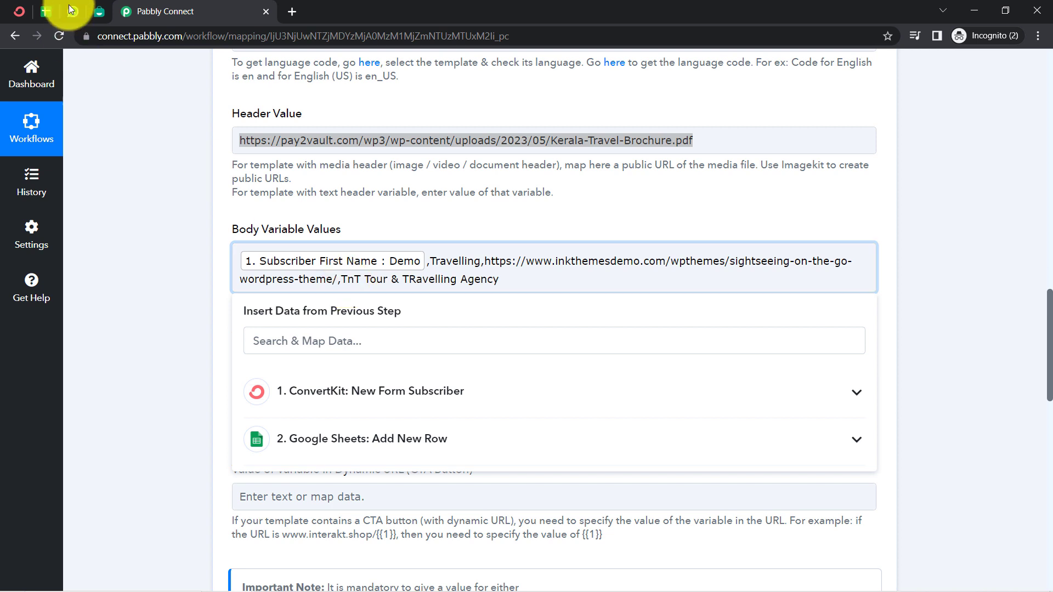